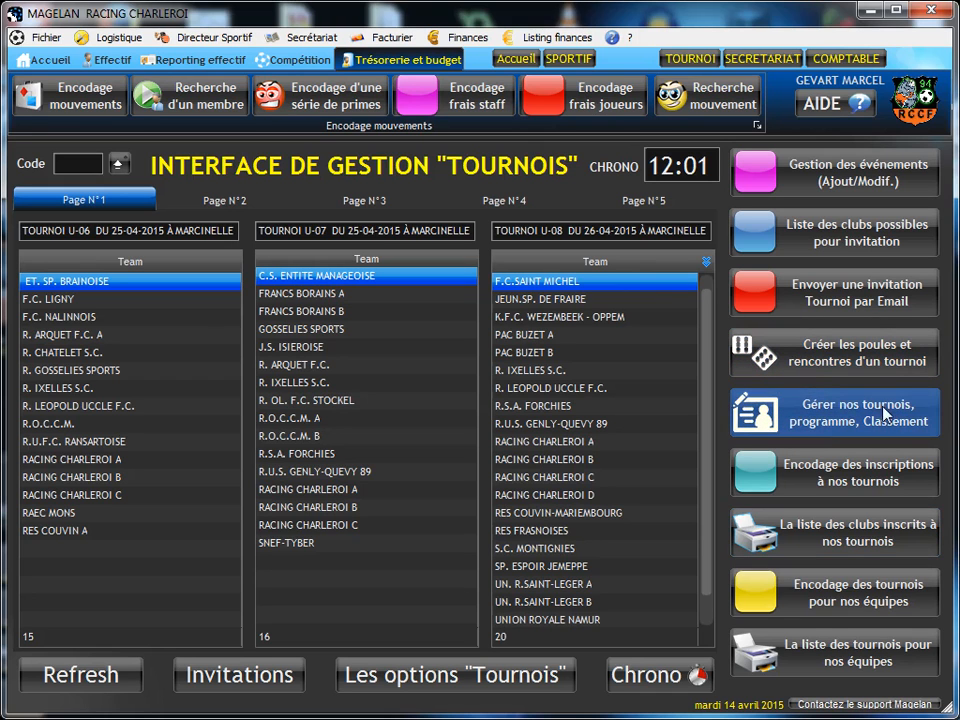
Step: Open the pool and match creation scenarios and choose TOURNOI U-06 DU 25-04-2015 À MARCINELLE as the tournament
left_click(818, 368)
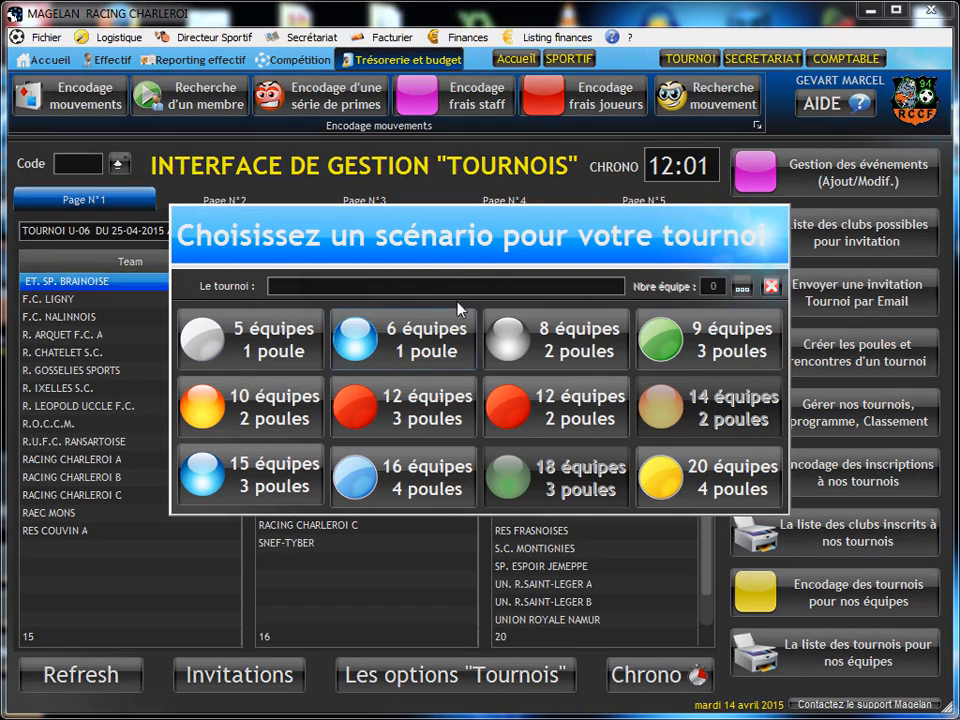
left_click_drag(418, 261, 404, 227)
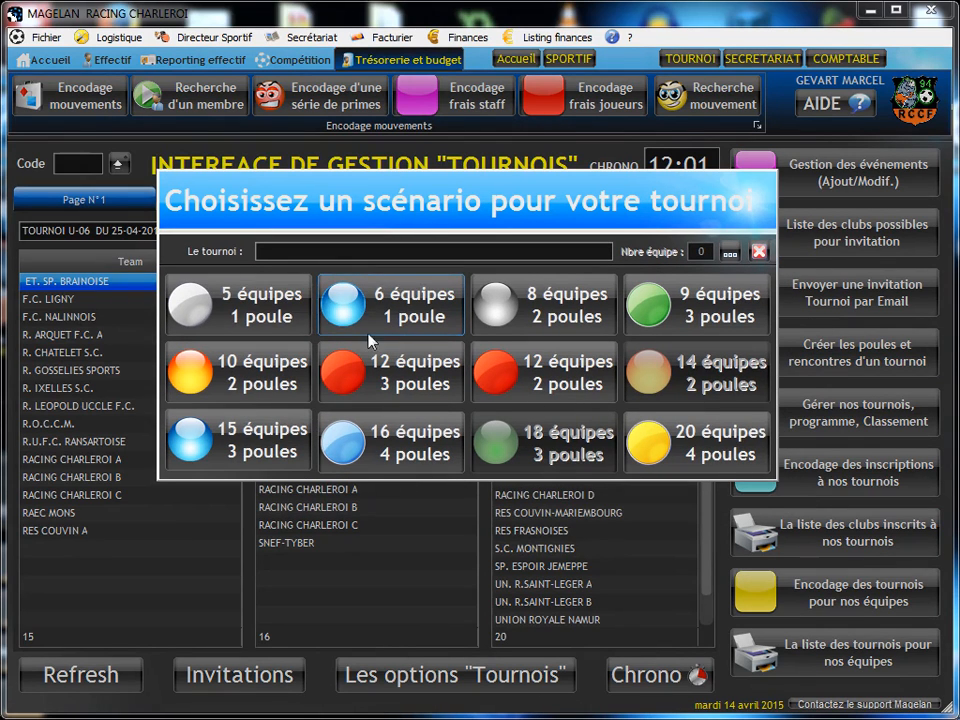
left_click(208, 306)
left_click(730, 253)
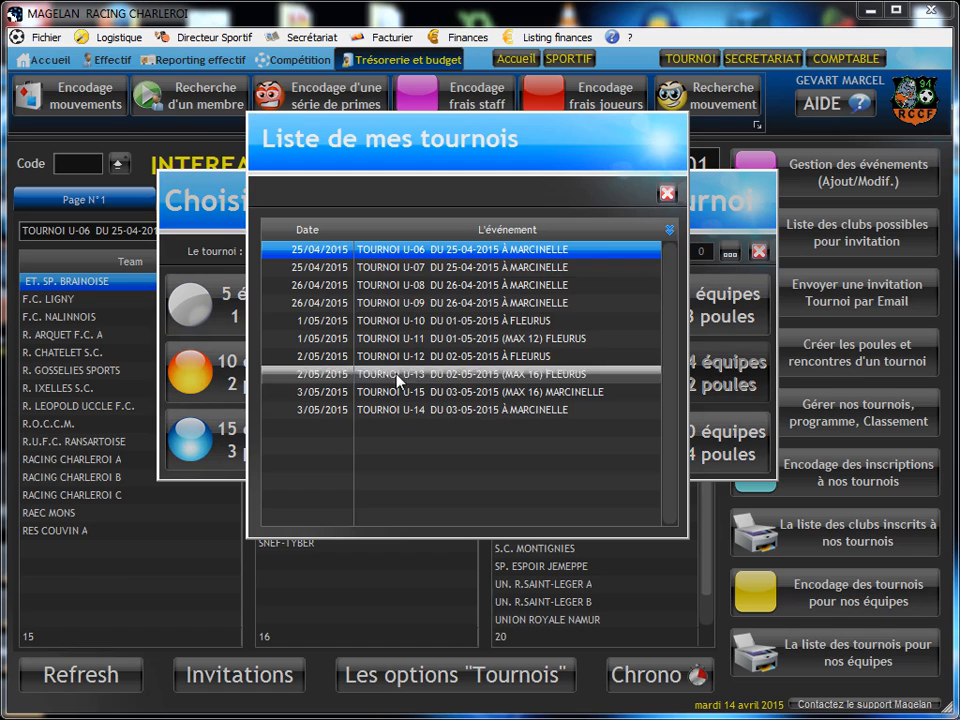
double_click(410, 256)
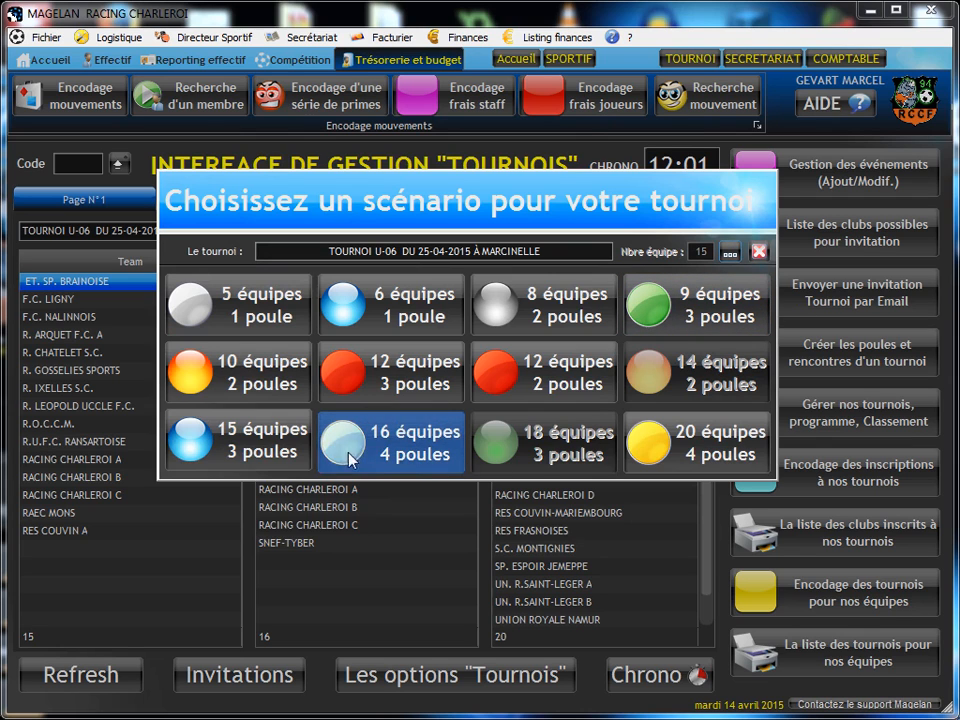
Step: Try the 12-team, 3-pool scenario for the U-06 tournament, then cancel the generated match grid
left_click(395, 382)
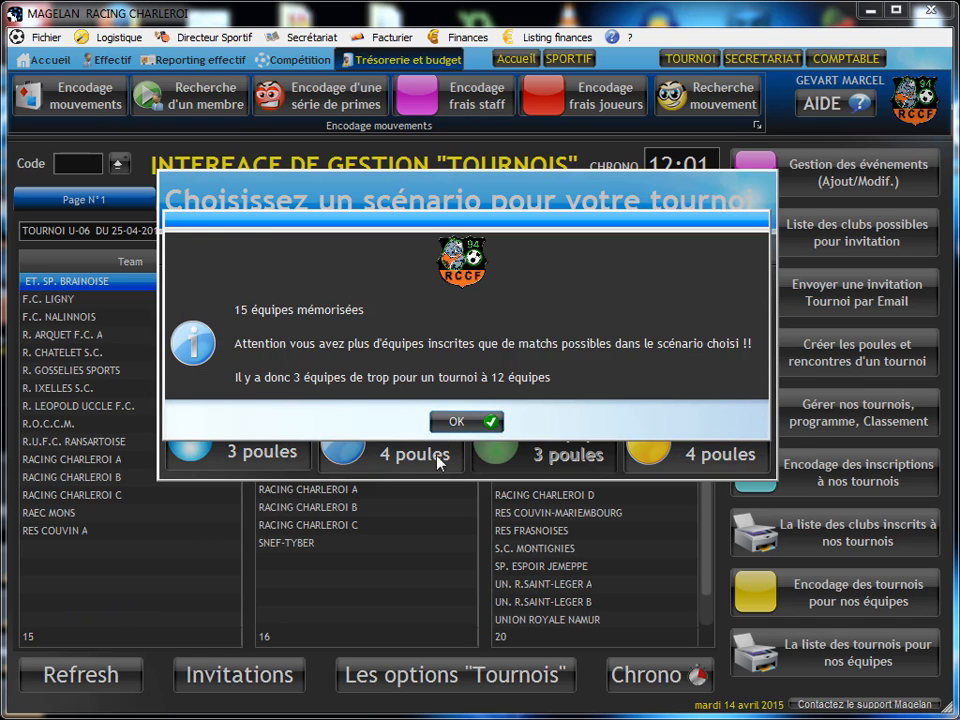
left_click(457, 422)
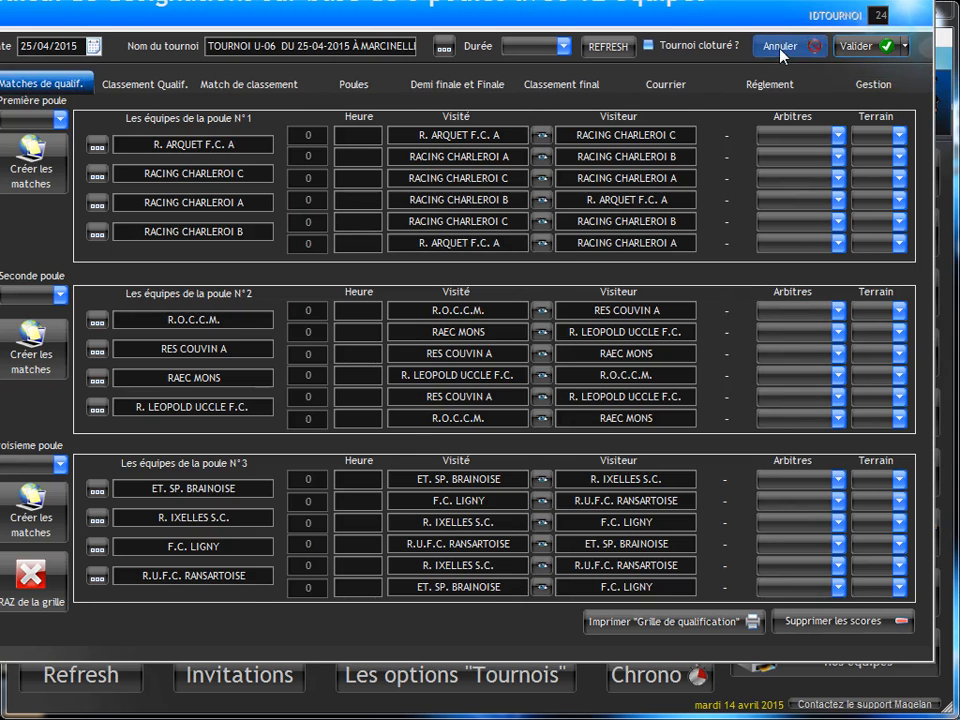
left_click(785, 53)
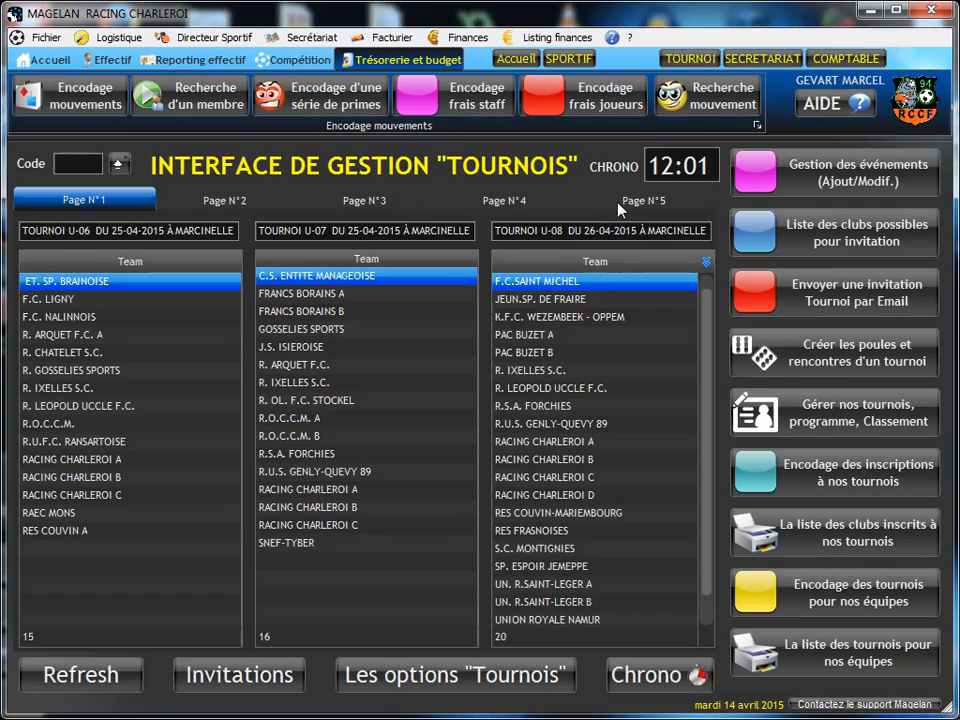
Step: Revisit the scenario choices, close them, and view the teams registered for the U-12, U-13 and U-14 tournaments
left_click(805, 366)
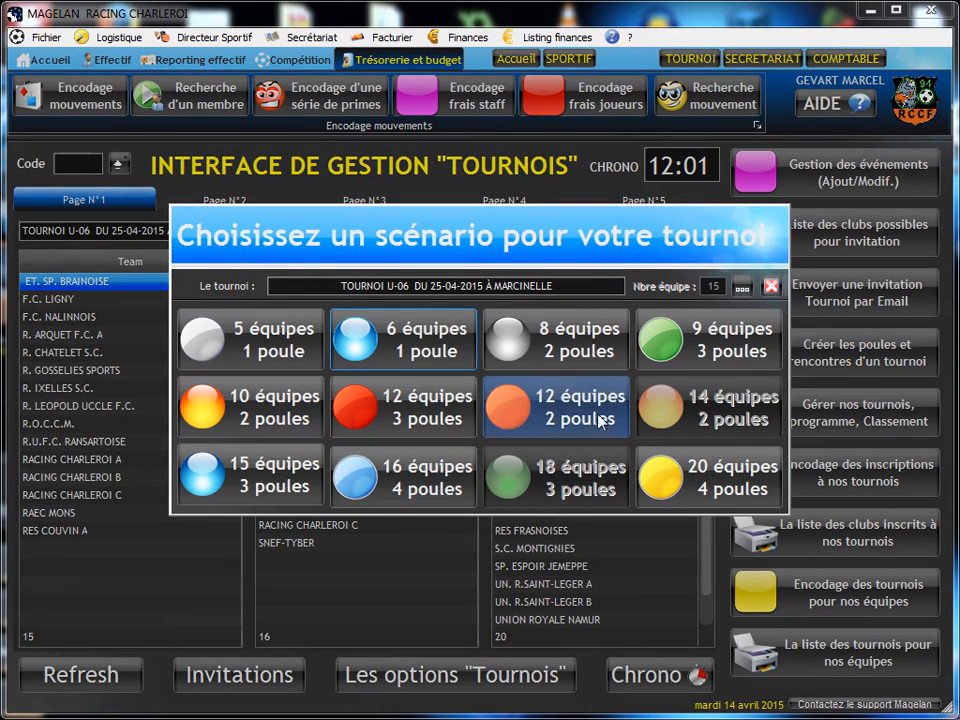
left_click(385, 479)
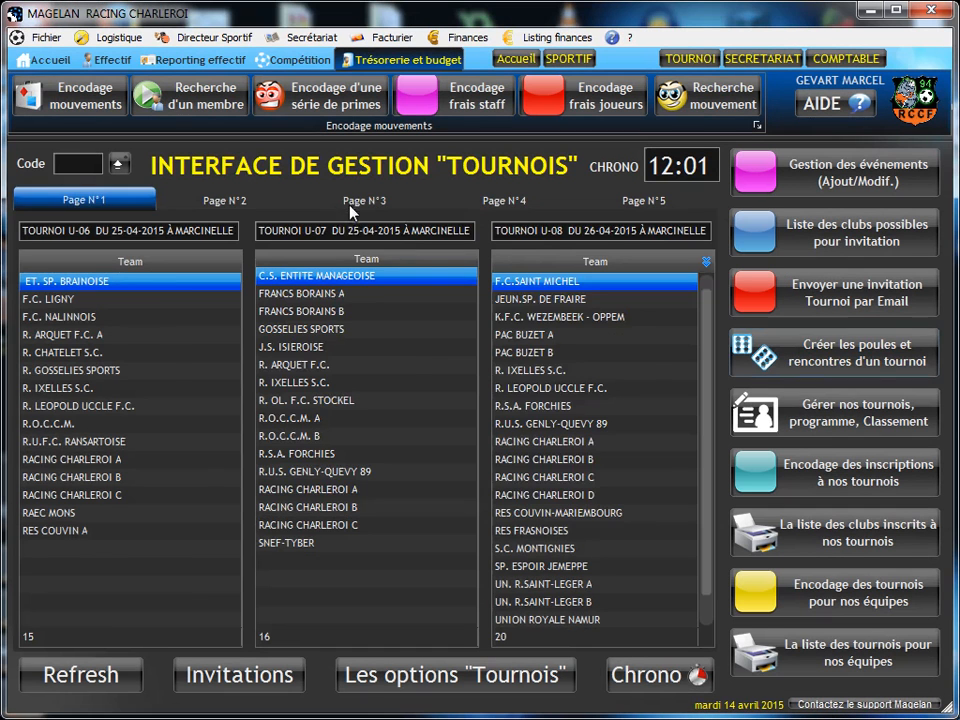
left_click(352, 204)
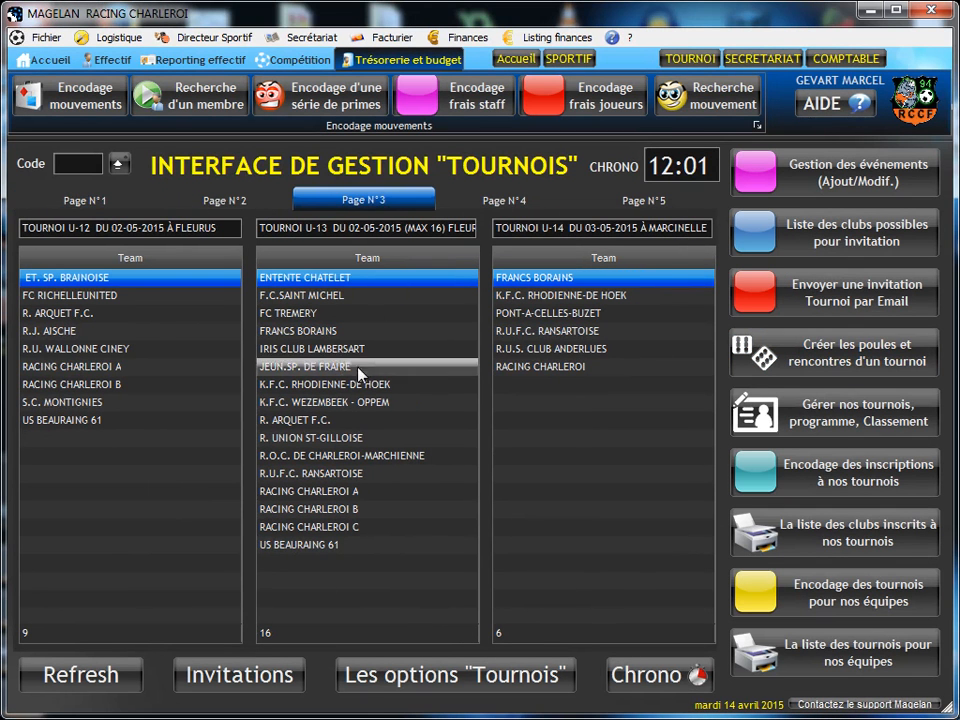
Step: Open the list of tournaments with grids and results, and examine the 15-team, 5-team and 6-team formats
left_click(812, 418)
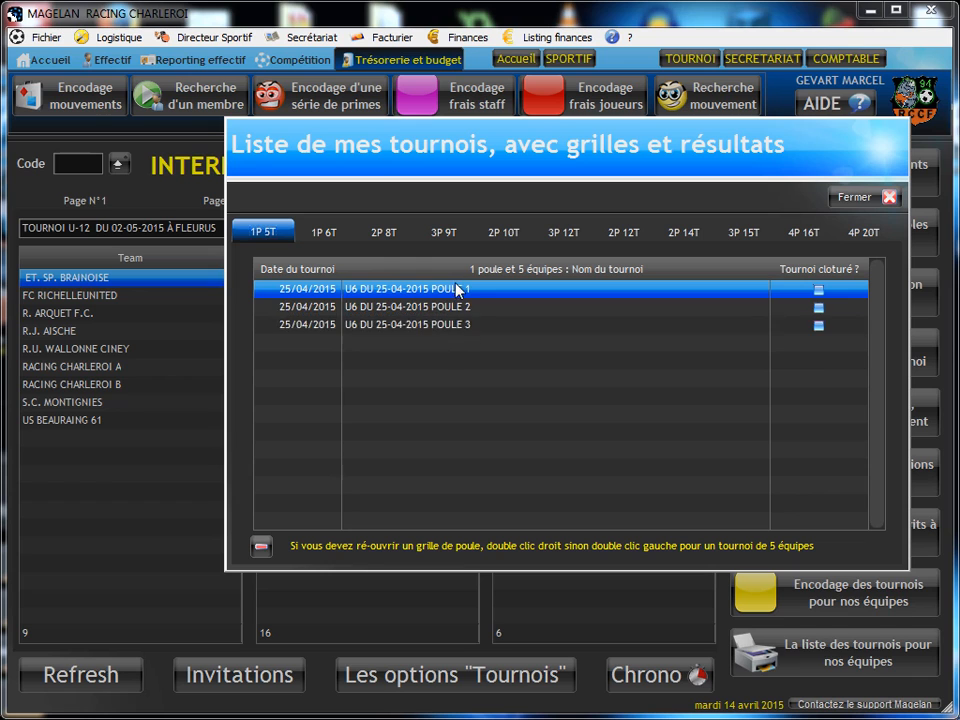
left_click(745, 233)
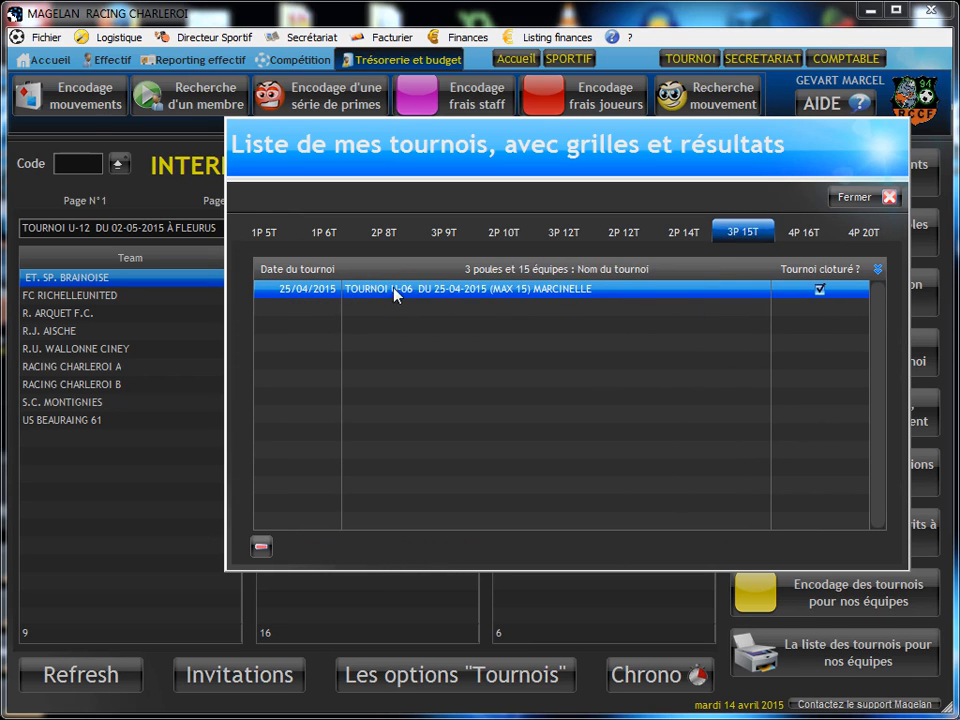
left_click(264, 233)
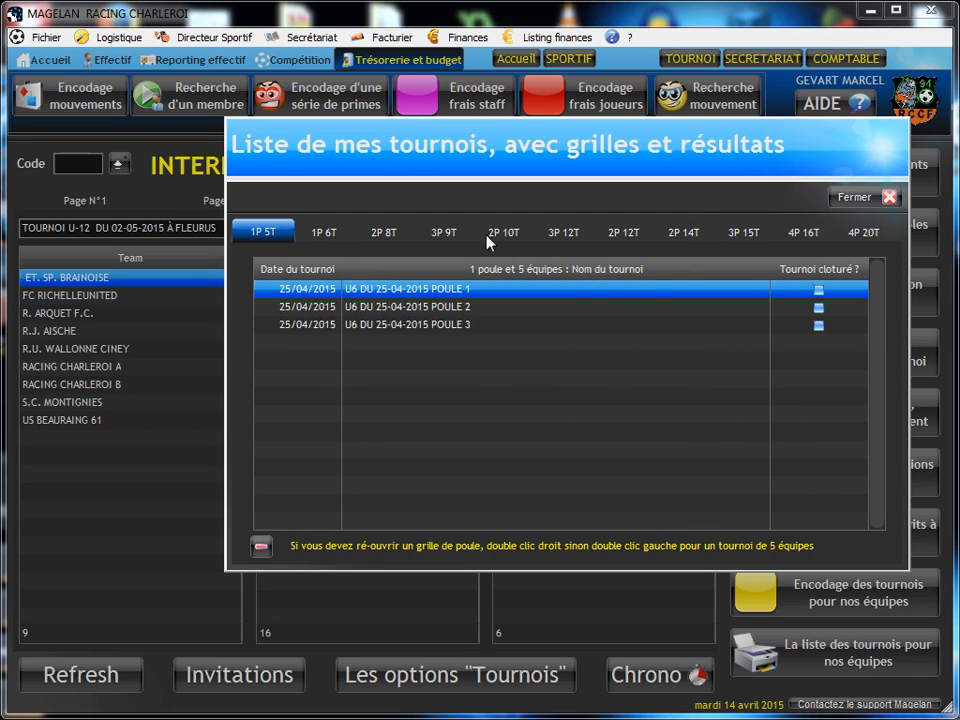
left_click(319, 236)
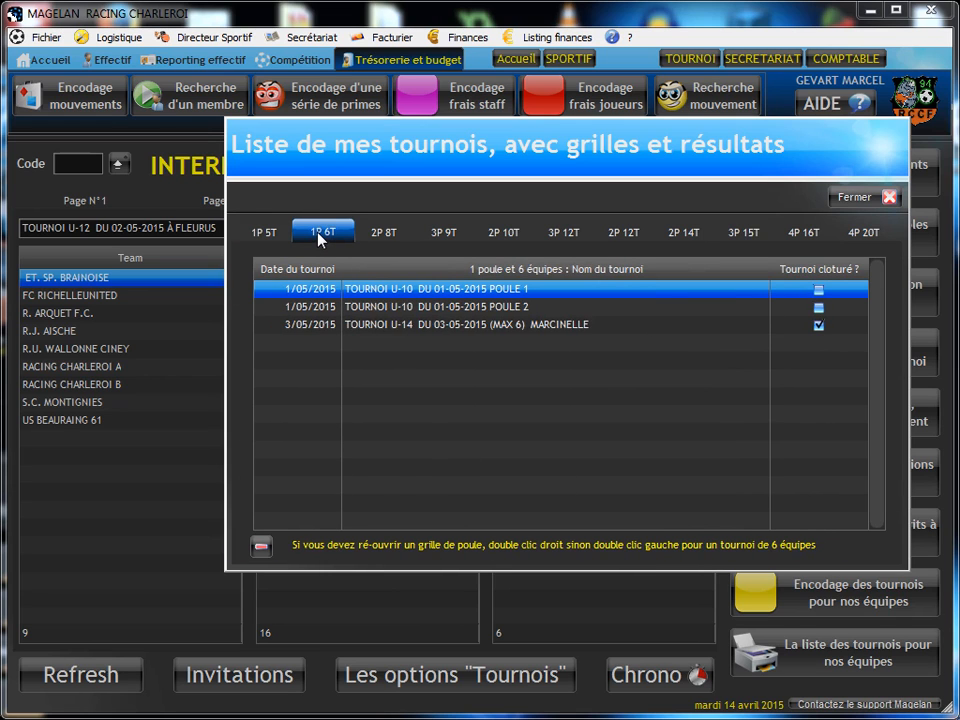
left_click(474, 330)
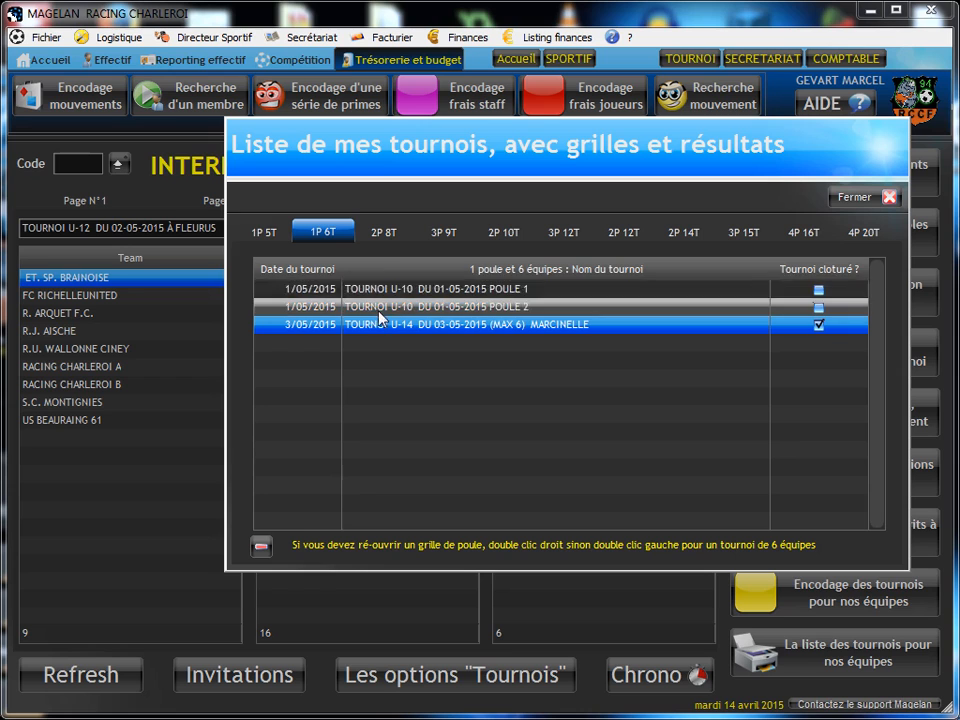
Step: Browse the saved tournaments in the 9-, 10-, 12-, 14- and 15-team formats
left_click(565, 234)
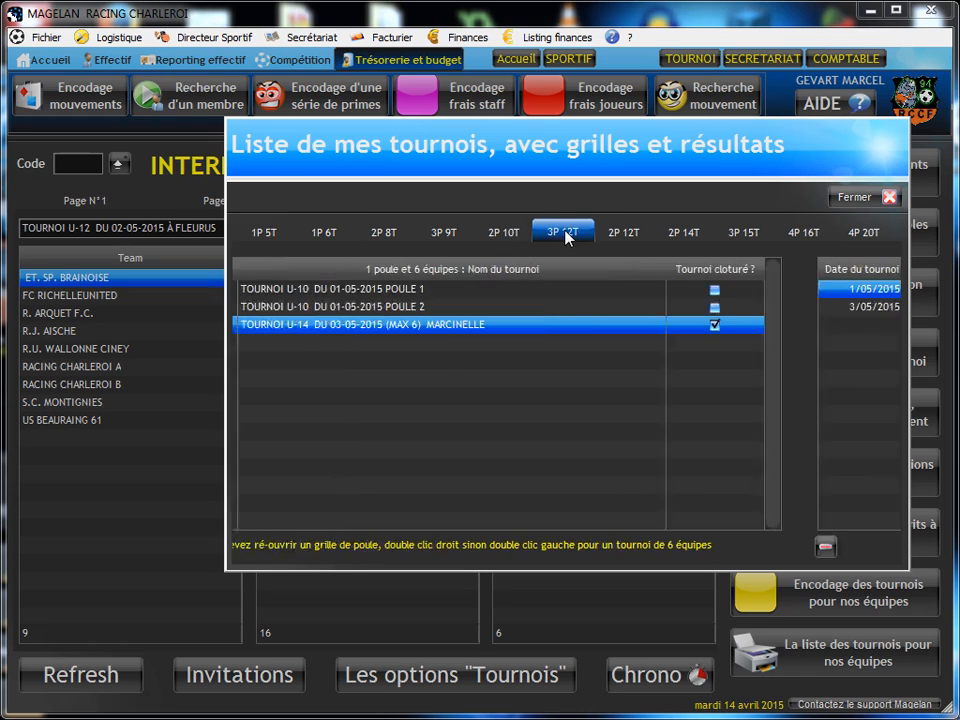
left_click(626, 234)
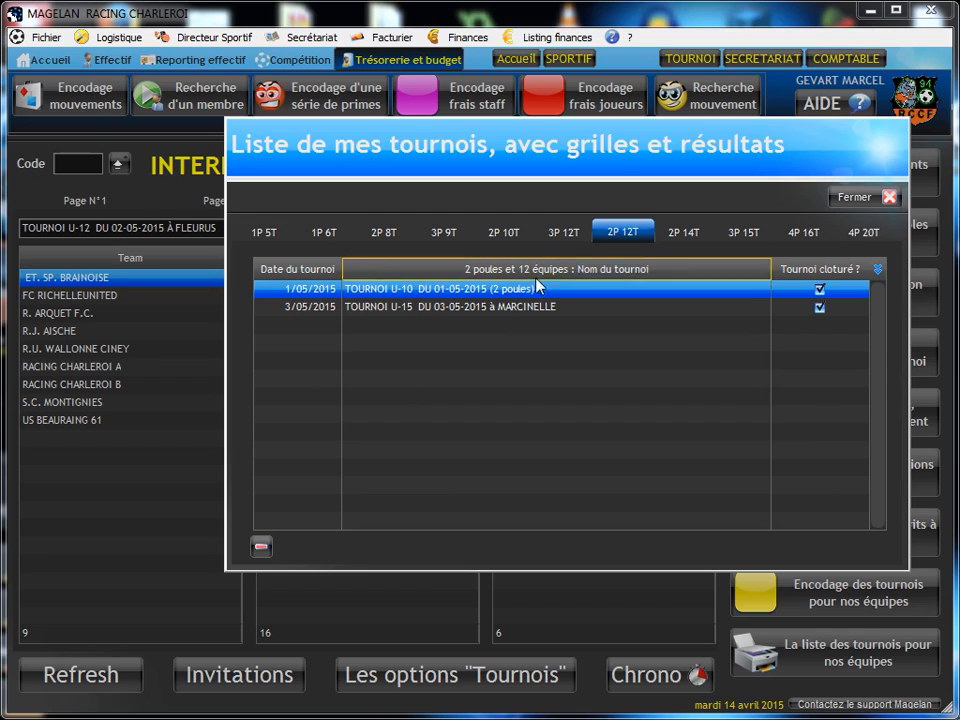
left_click(440, 234)
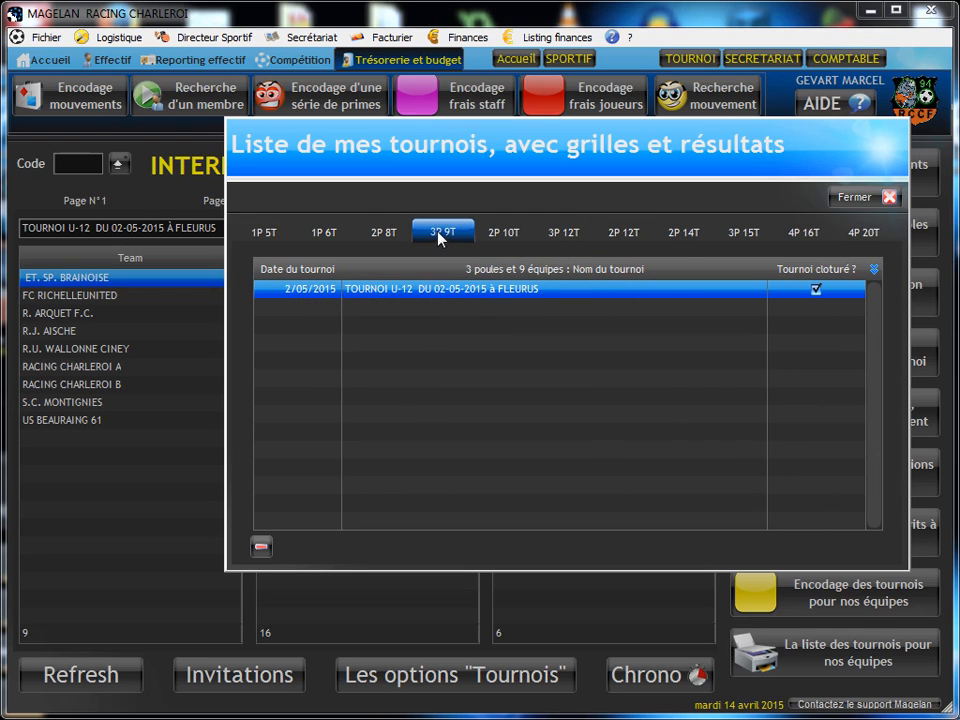
left_click(505, 236)
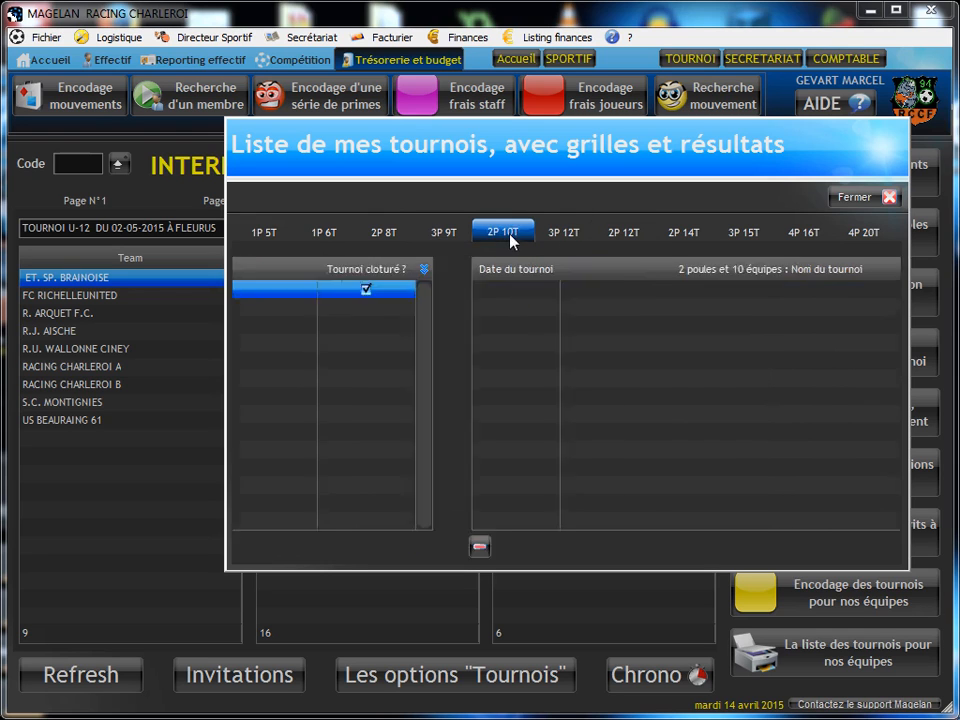
left_click(562, 236)
left_click(640, 240)
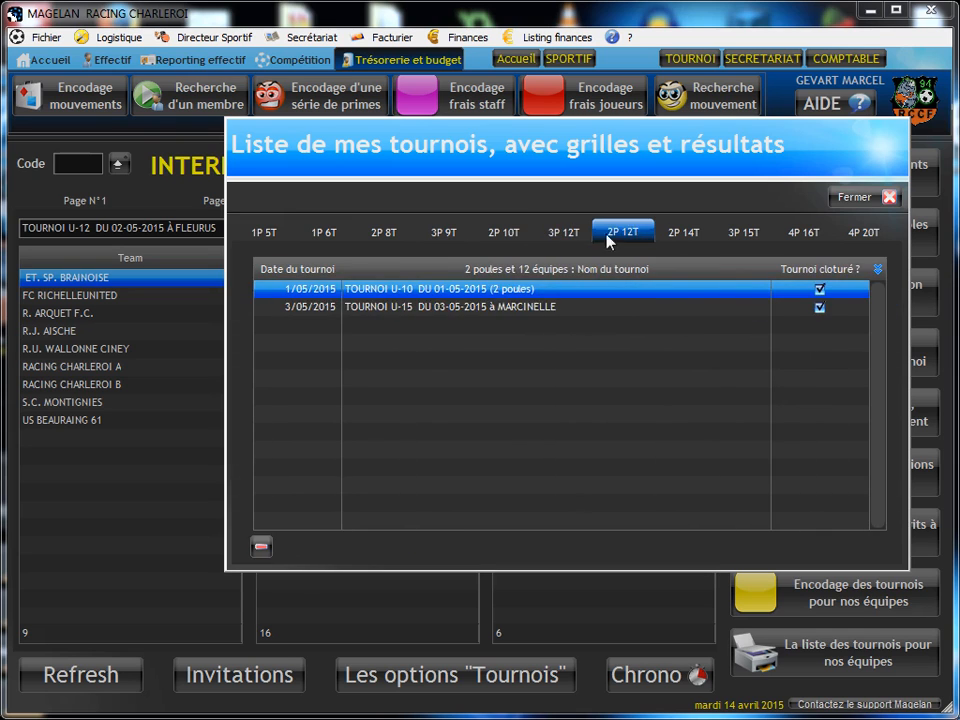
left_click(547, 243)
left_click(702, 243)
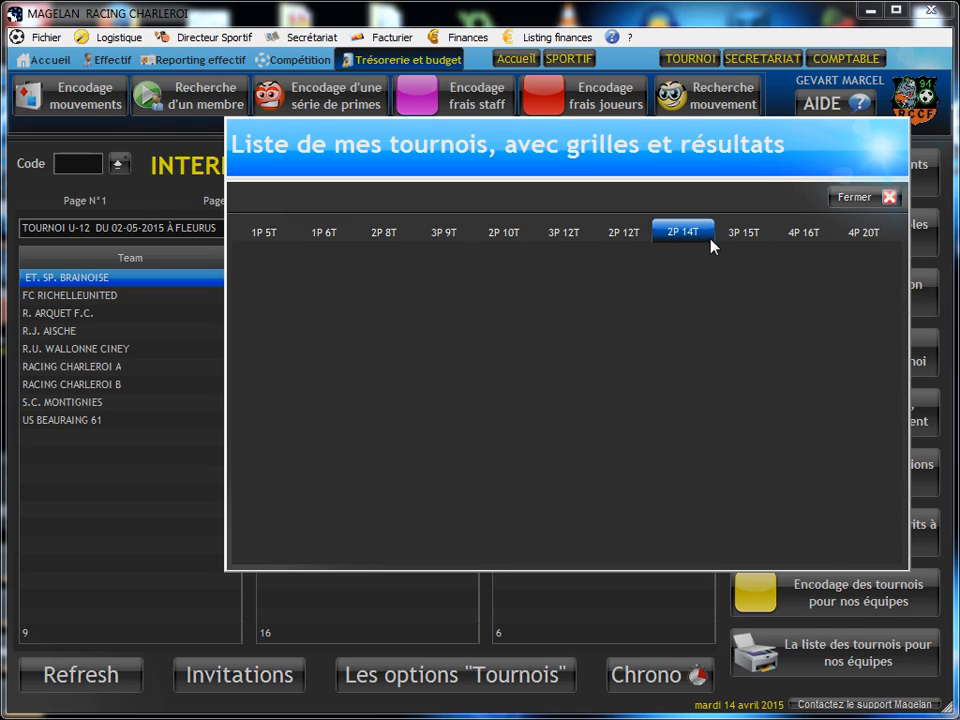
left_click(745, 236)
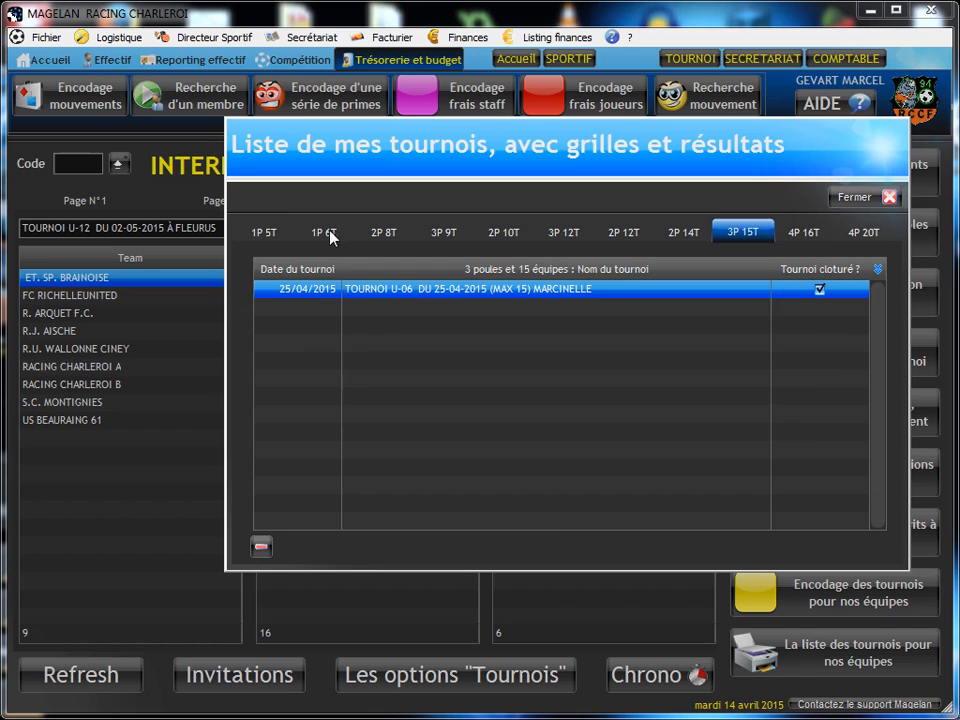
Step: Examine the single-pool U6 tournaments and the 4-pool 16- and 20-team tournaments, then close the tournament list
left_click(266, 234)
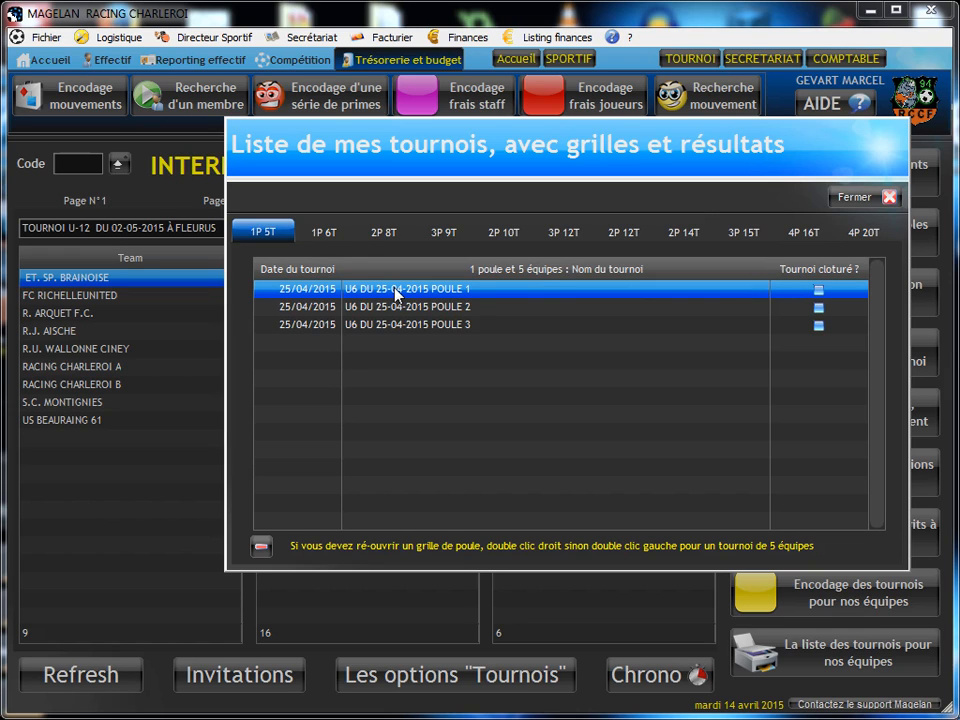
left_click(364, 311)
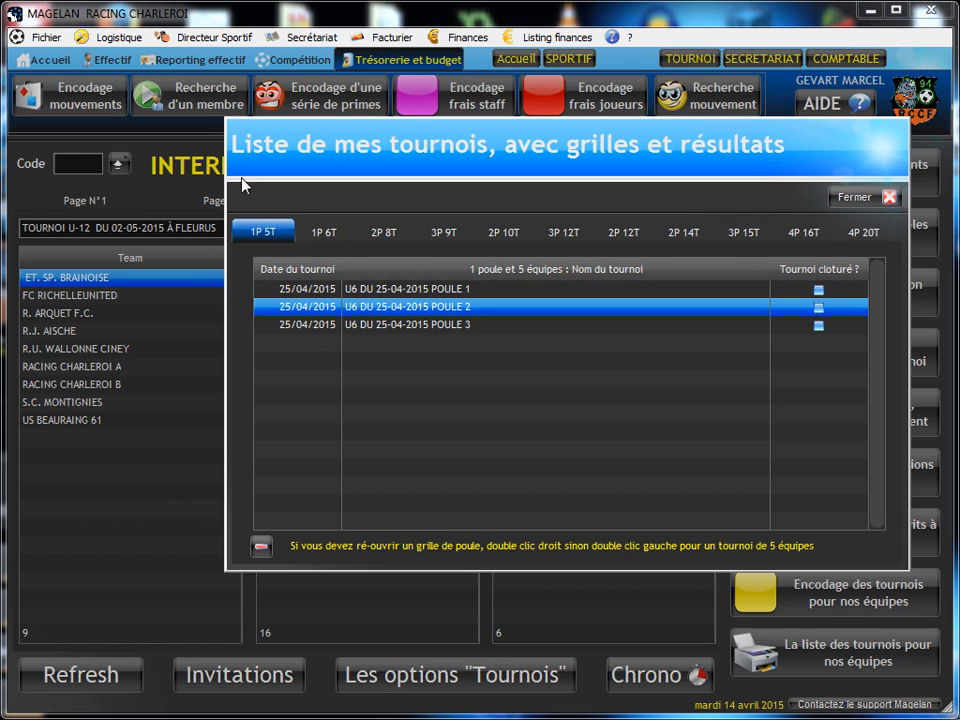
left_click_drag(303, 203, 246, 180)
left_click(400, 267)
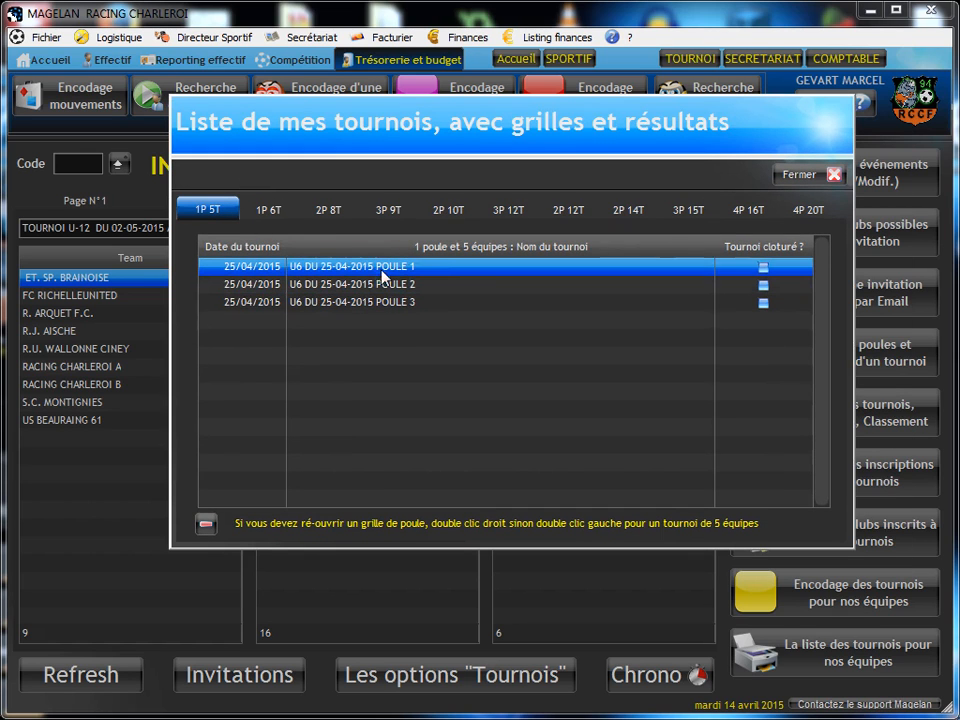
left_click(752, 212)
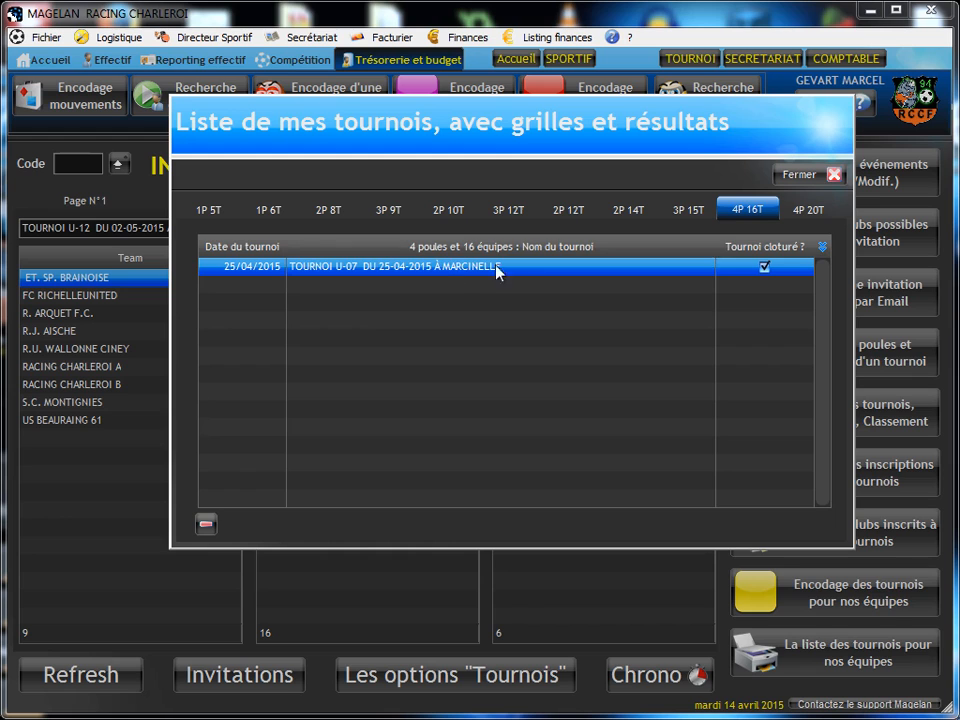
left_click(833, 208)
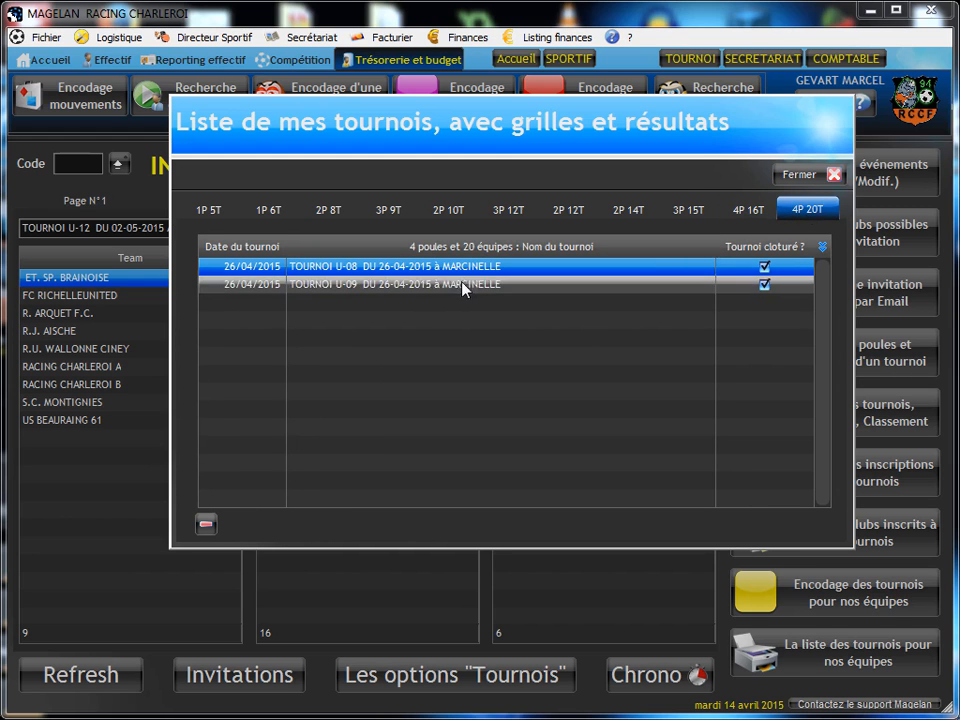
left_click(813, 176)
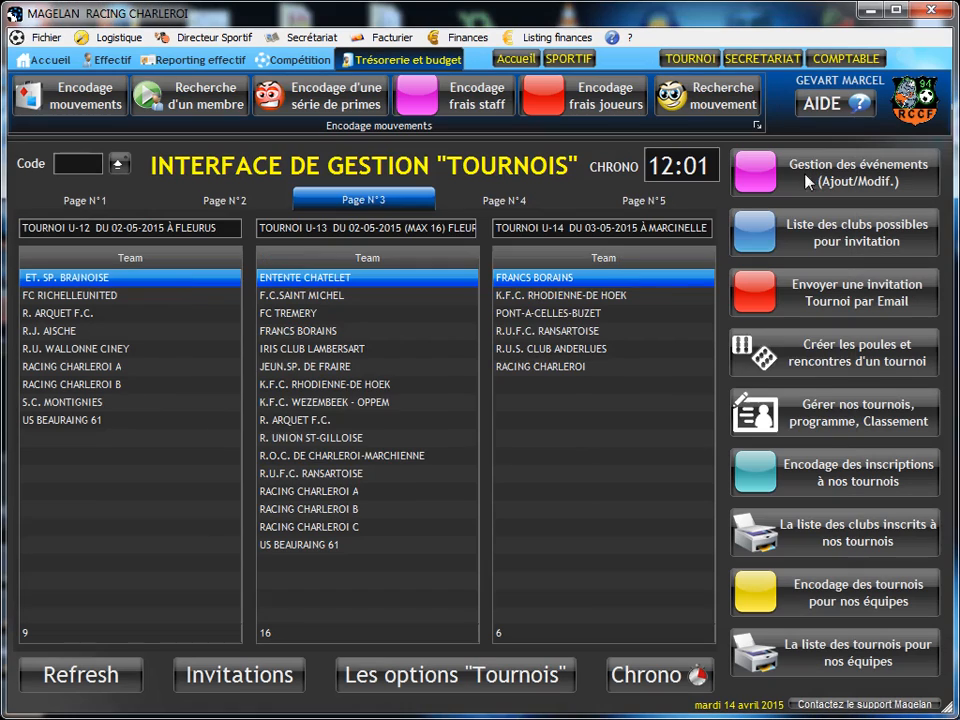
Step: Generate the match grid for TOURNOI U-13 DU 02-05-2015 (MAX 16) FLEURUS with the 16-team, 4-pool scenario
left_click(796, 358)
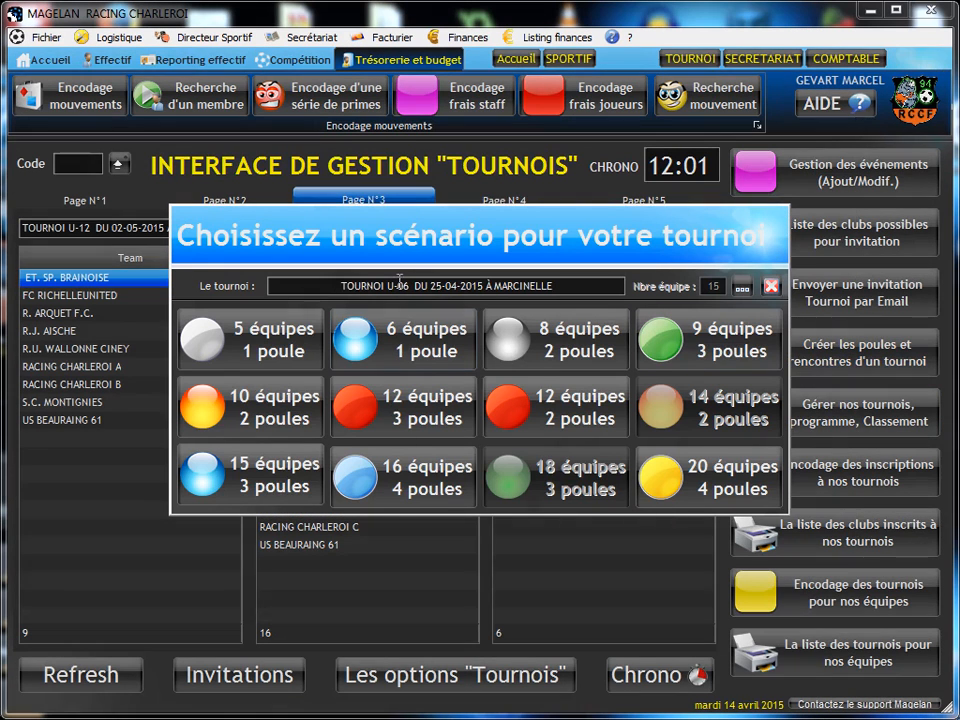
left_click(741, 287)
left_click(420, 409)
double_click(420, 409)
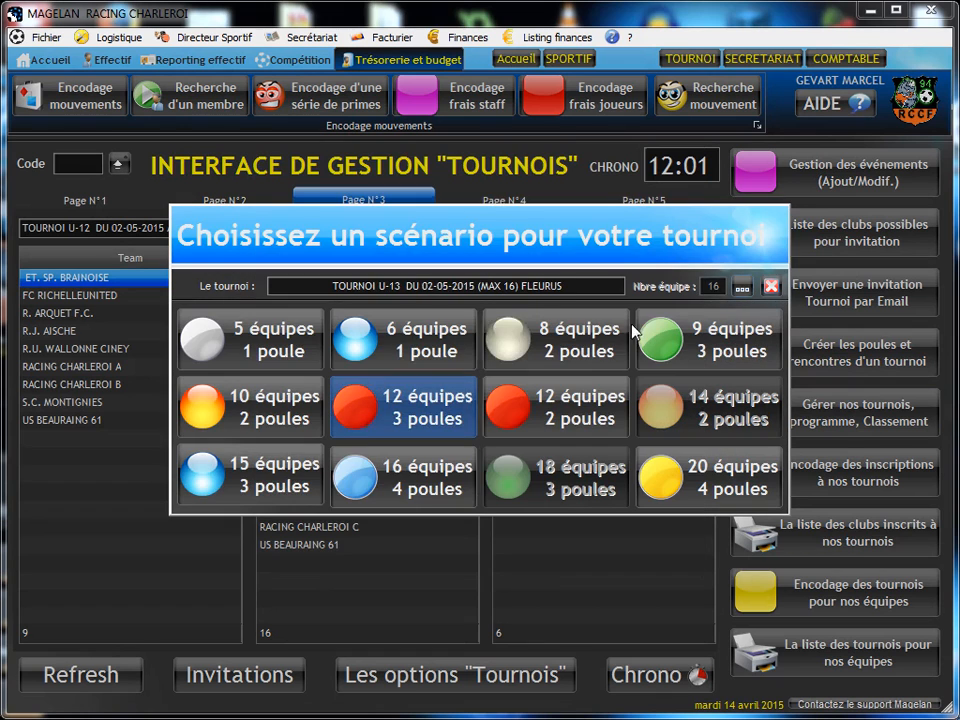
left_click(372, 488)
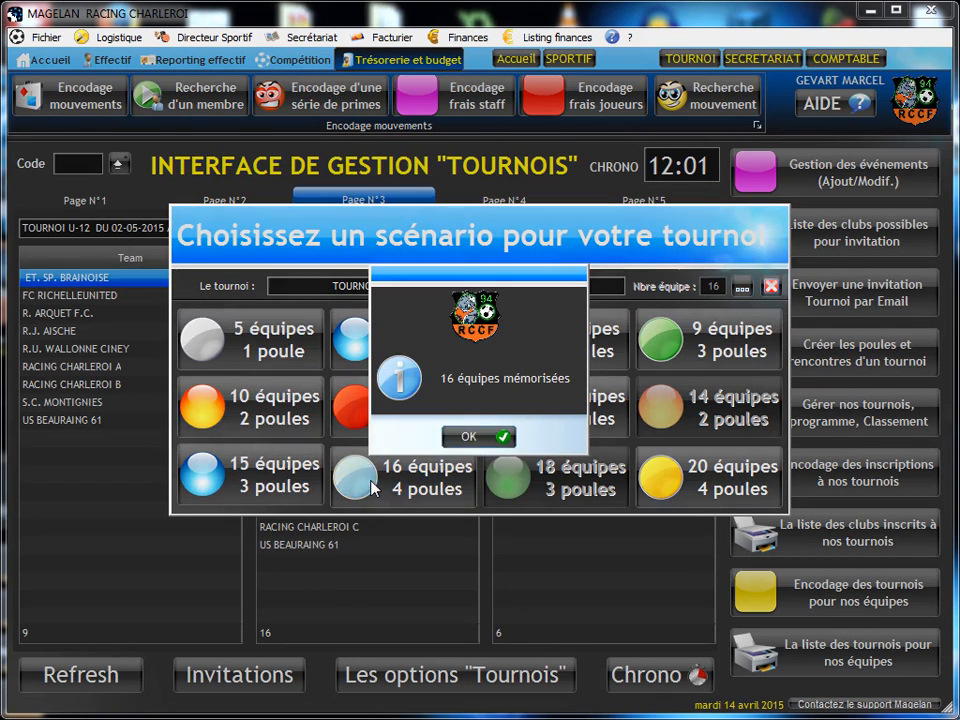
left_click(484, 438)
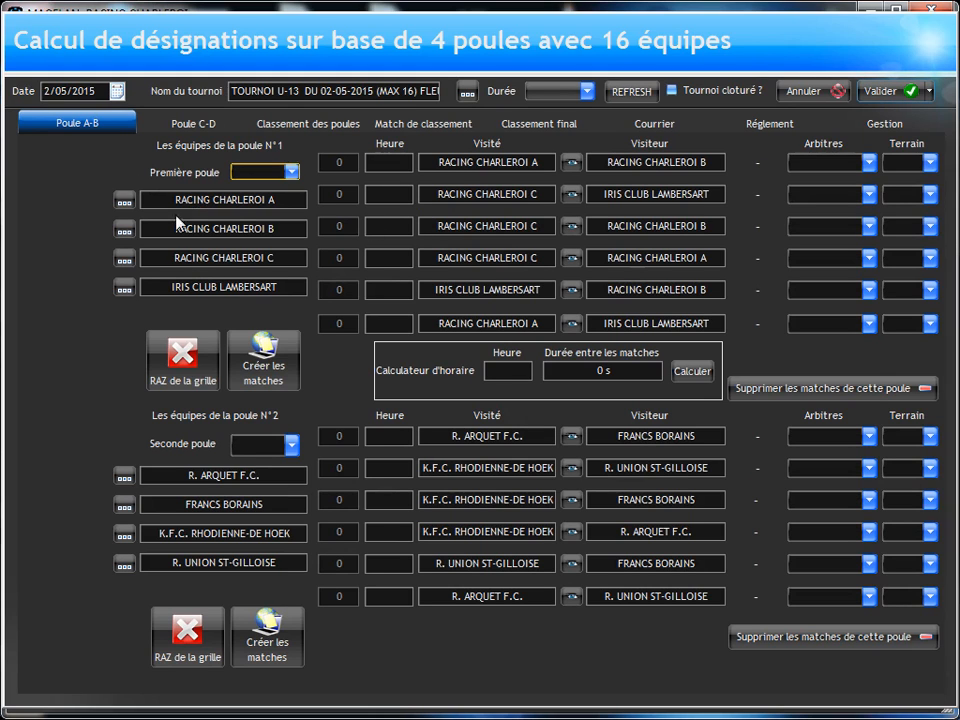
Step: Check the matches drawn for pools C and D, then set the tournament's match duration to 1 X 12 MIN
left_click(192, 124)
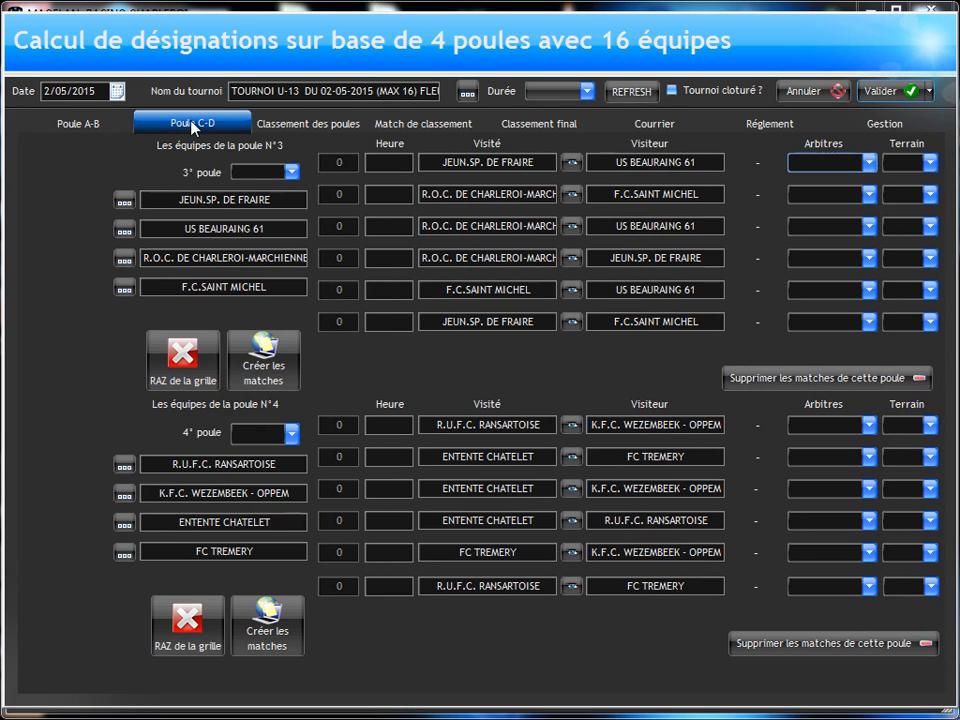
left_click(63, 128)
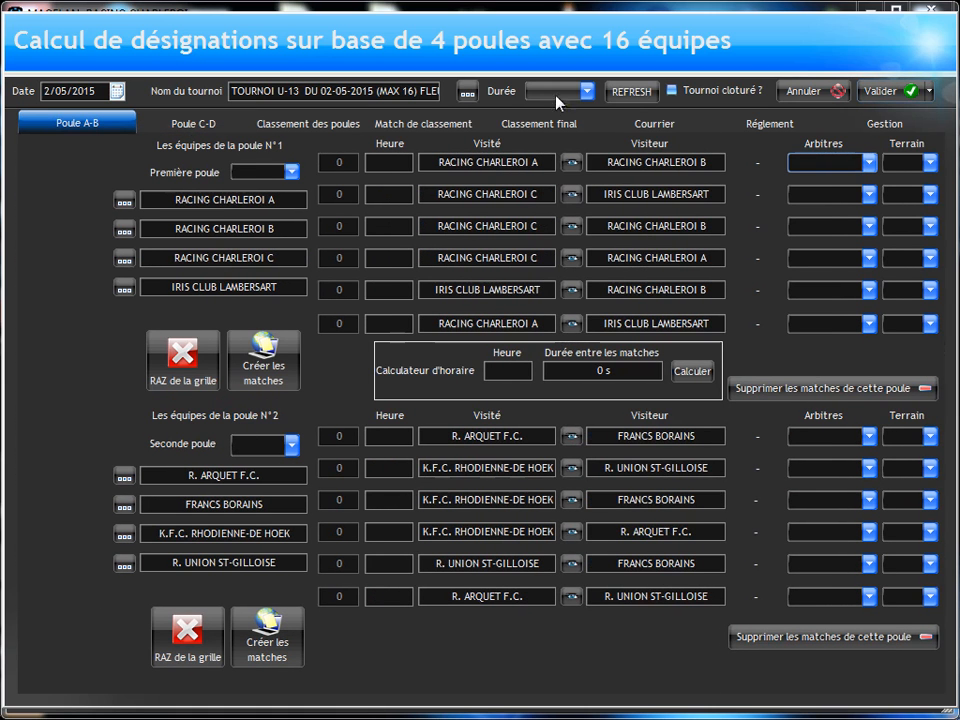
left_click(558, 97)
left_click(551, 124)
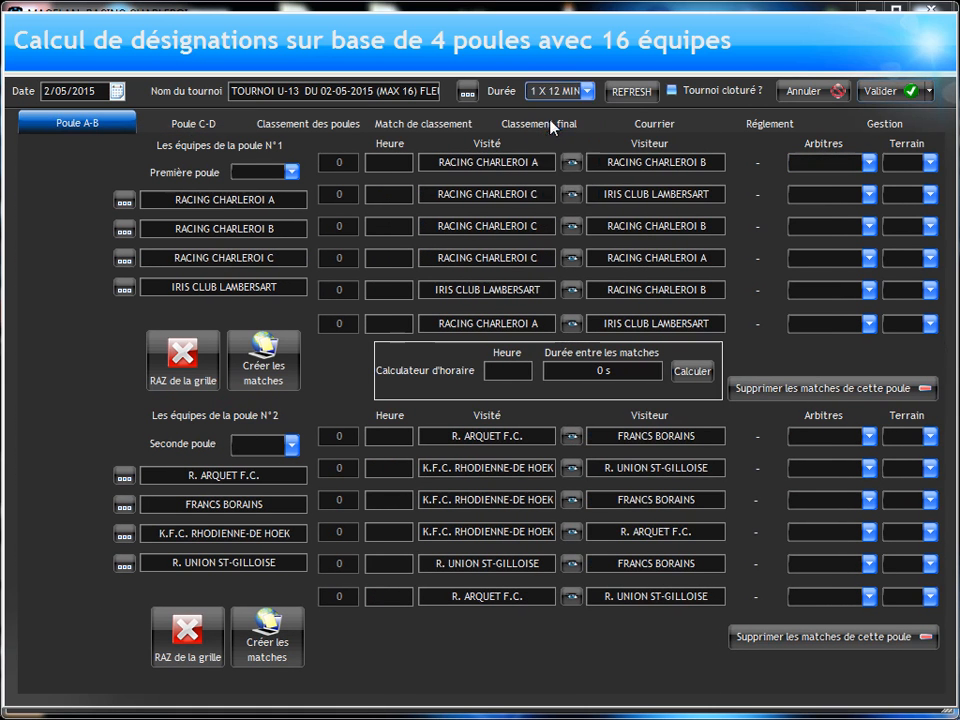
Step: Label the first, second, third and fourth pools A, B, C and D respectively
left_click(295, 176)
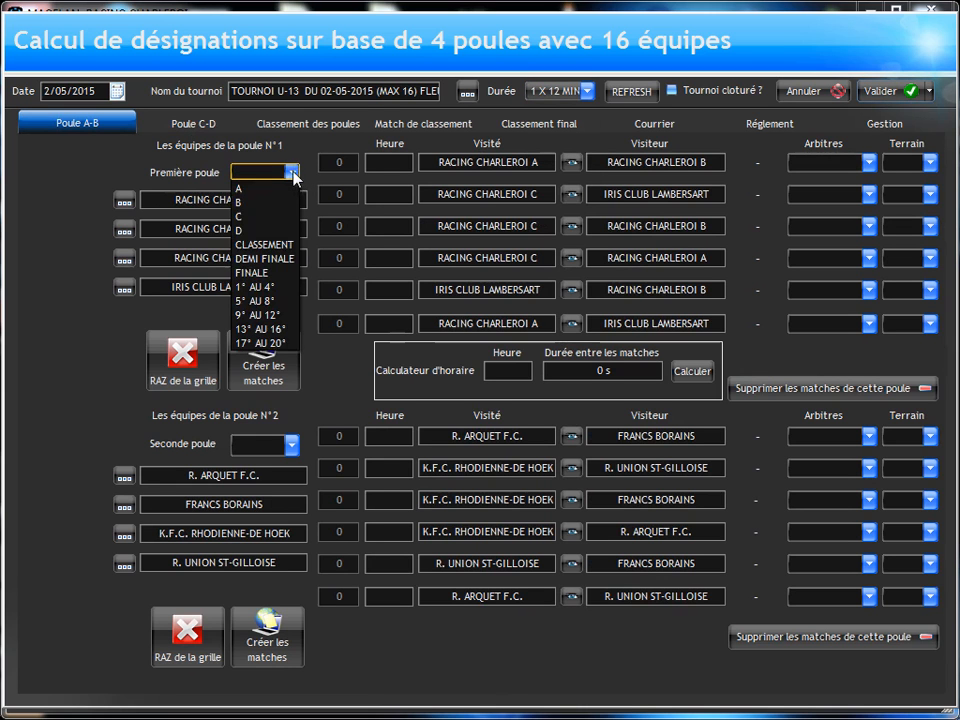
left_click(268, 192)
left_click(291, 446)
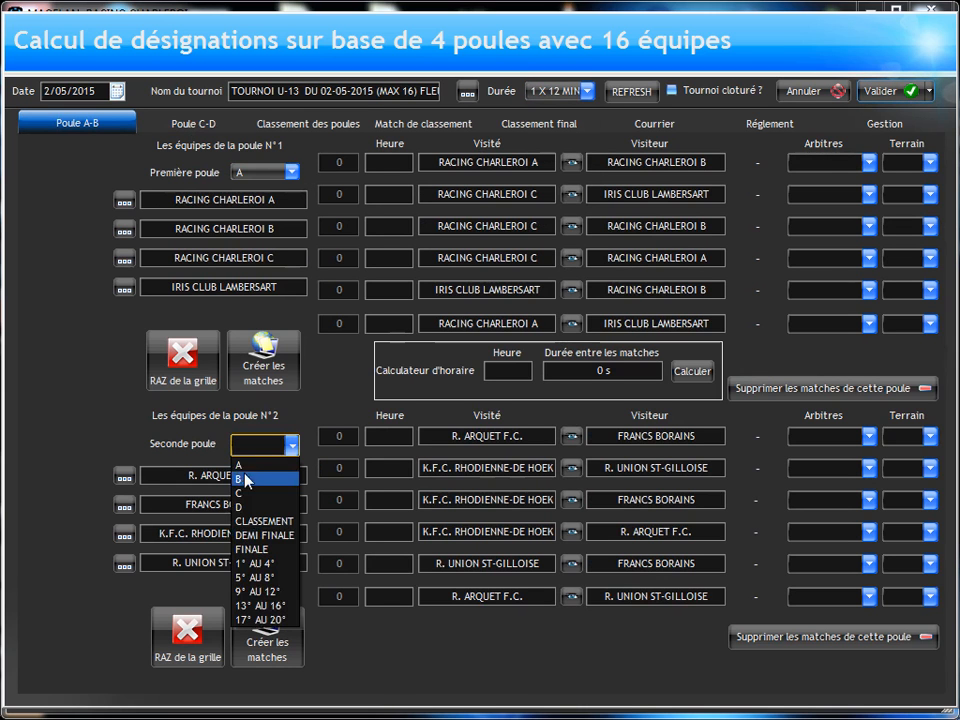
left_click(241, 475)
left_click(176, 126)
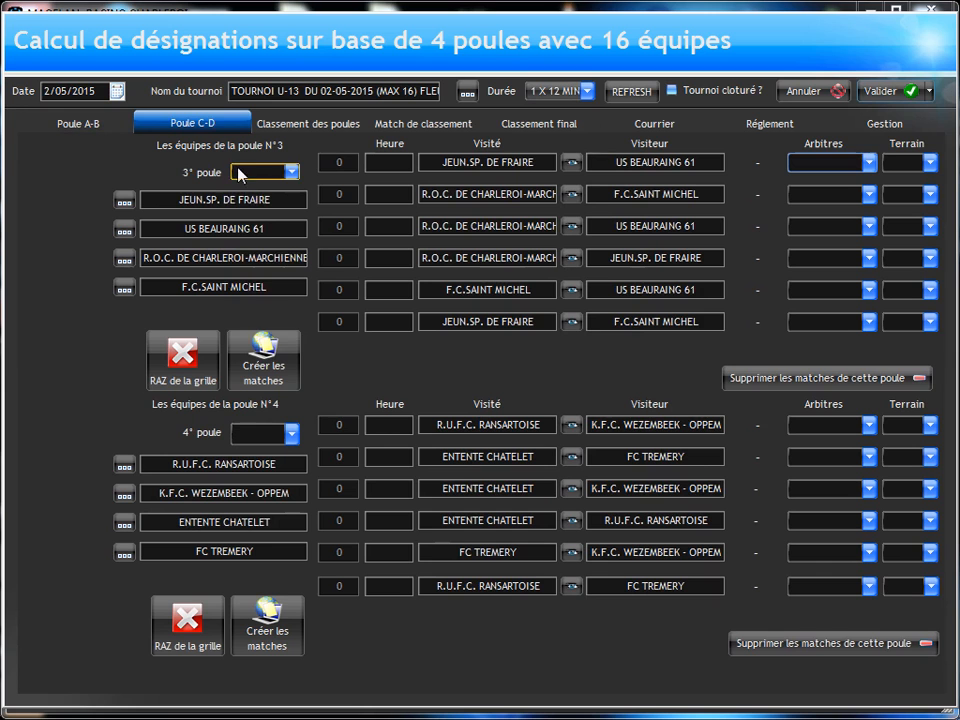
left_click(238, 172)
left_click(240, 215)
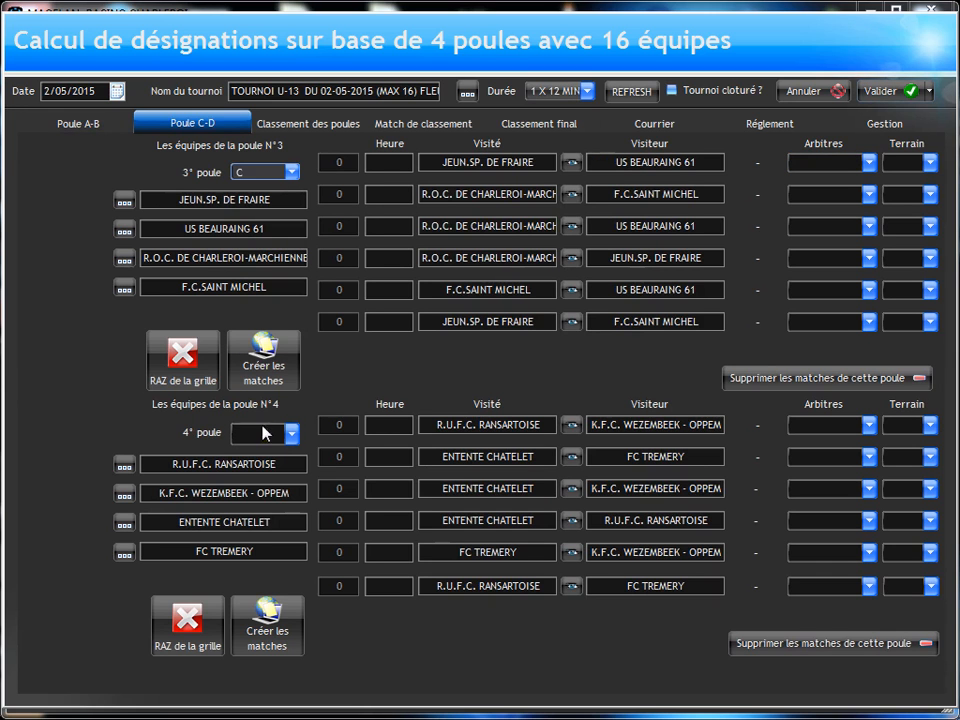
left_click(290, 433)
left_click(240, 496)
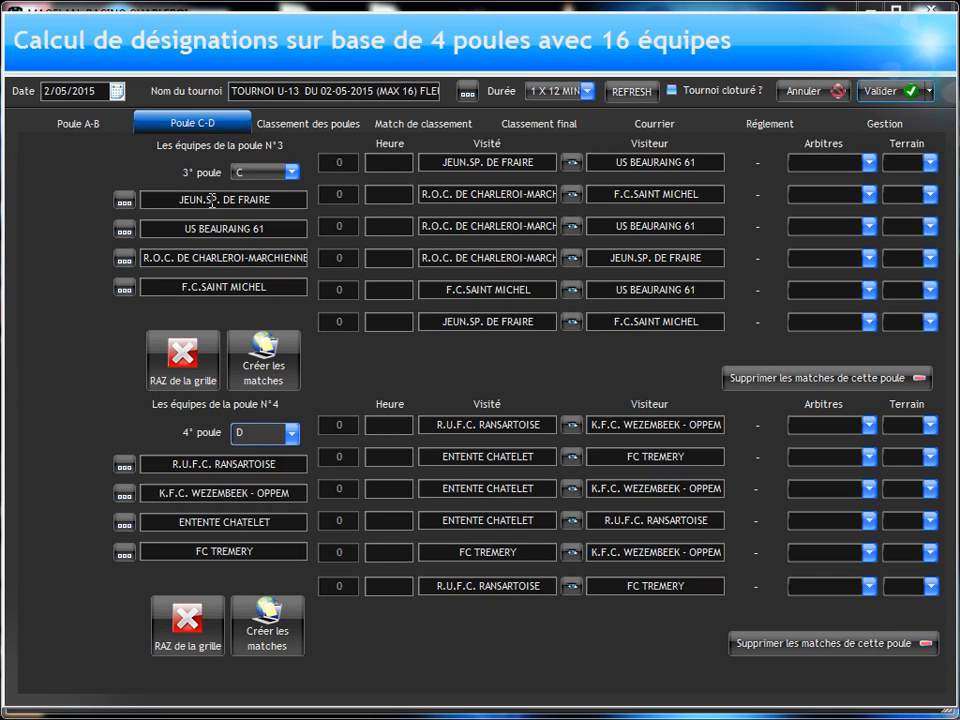
Step: Swap RACING CHARLEROI B in pool A with FRANCS BORAINS in pool B
left_click(66, 122)
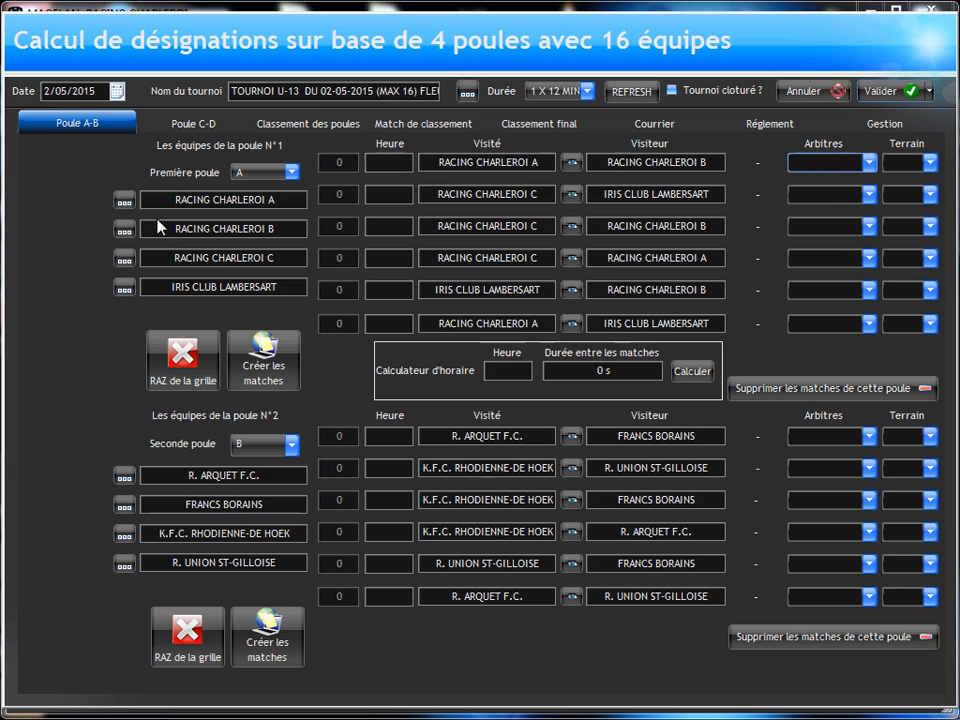
left_click(126, 234)
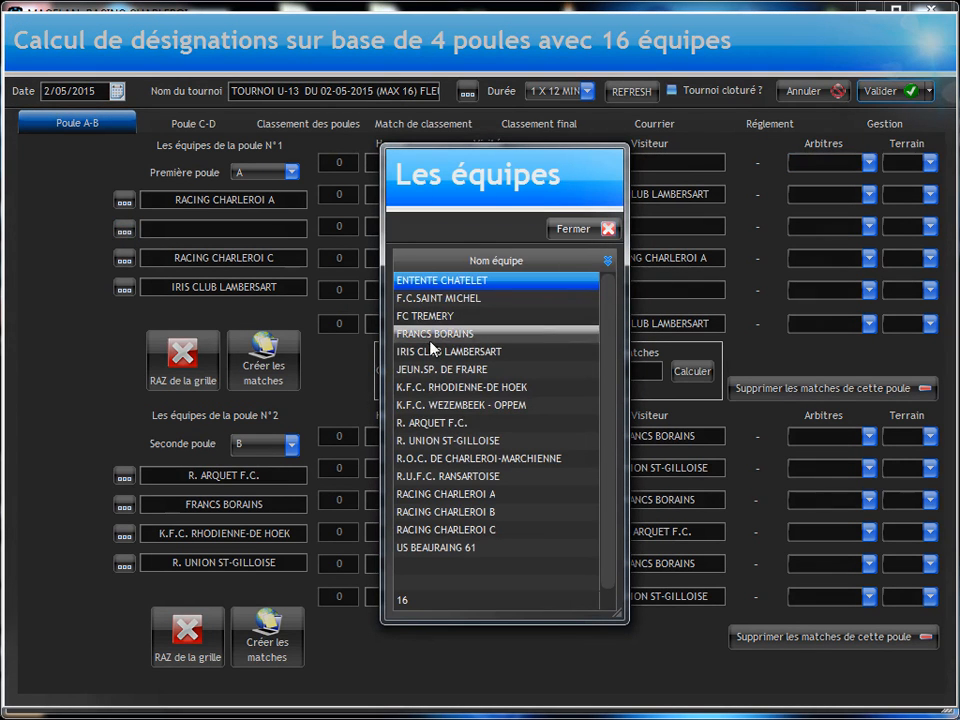
double_click(464, 346)
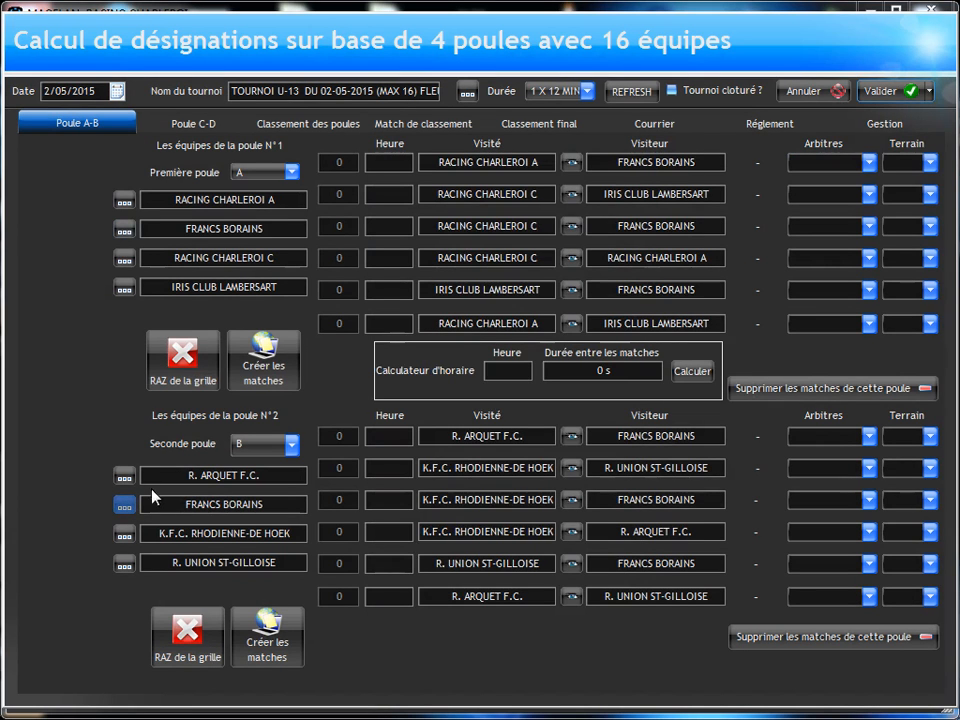
left_click(124, 504)
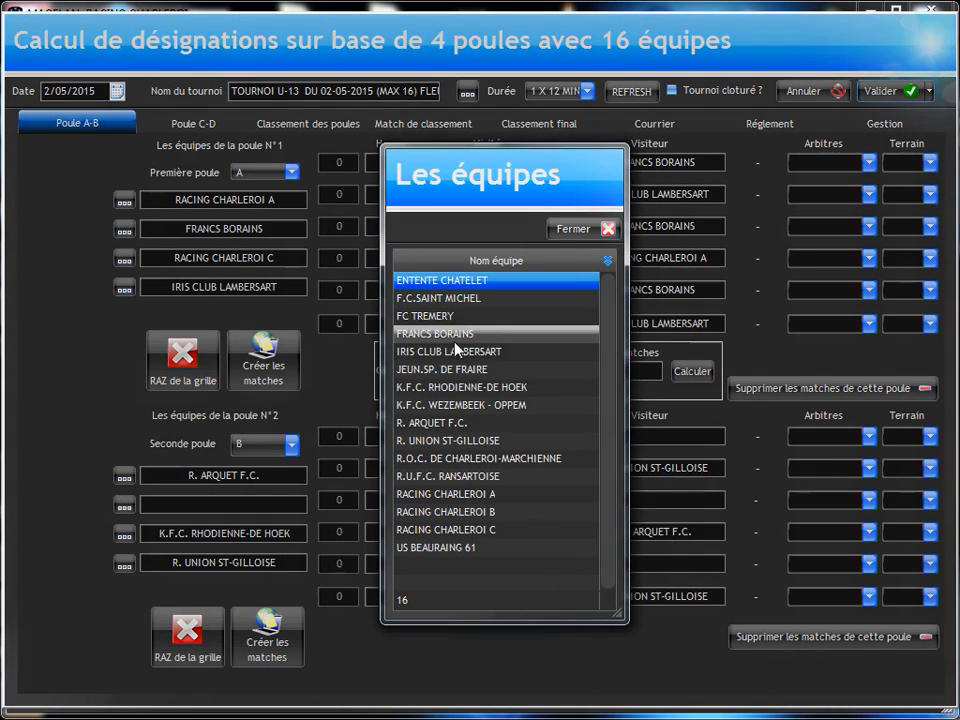
double_click(447, 515)
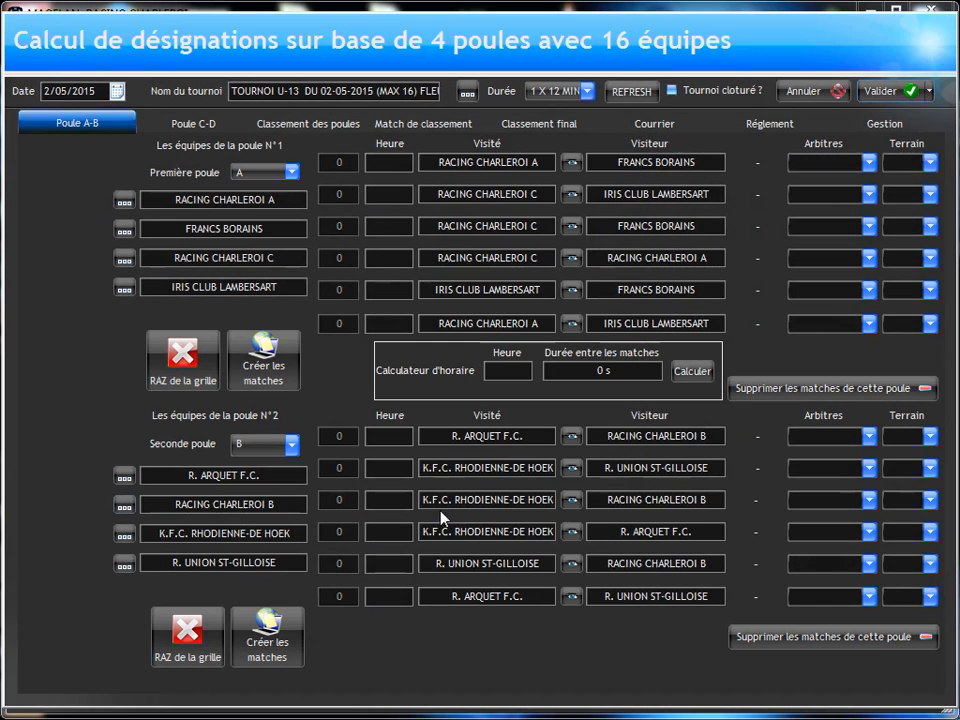
Step: Swap K.F.C. WEZEMBEEK - OPPEM in pool D with RACING CHARLEROI C in pool A, and check both pools
left_click(194, 124)
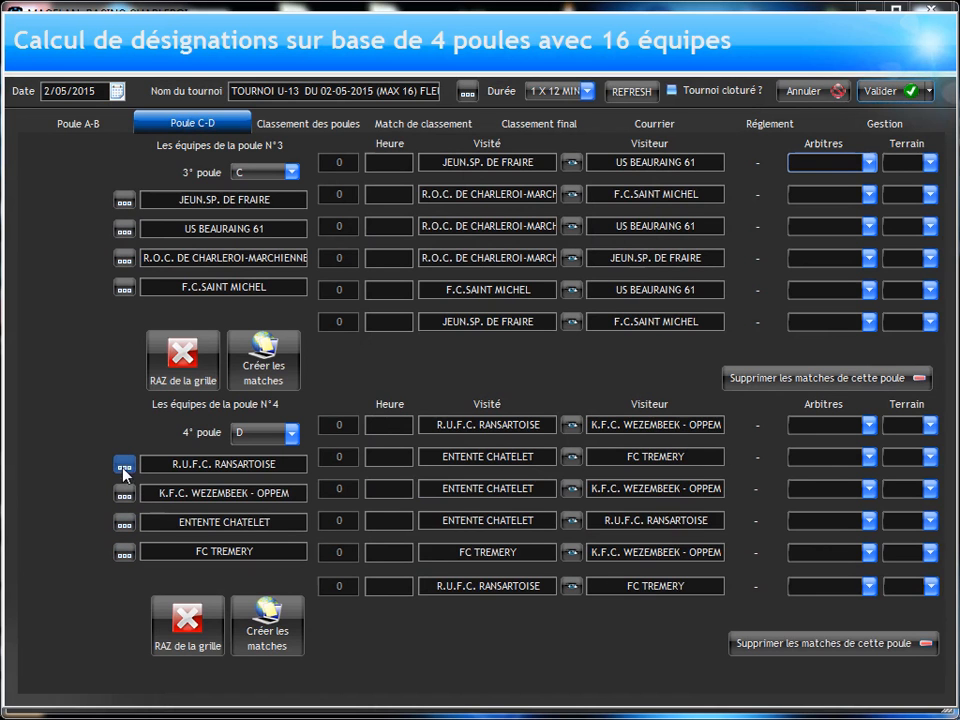
left_click(124, 493)
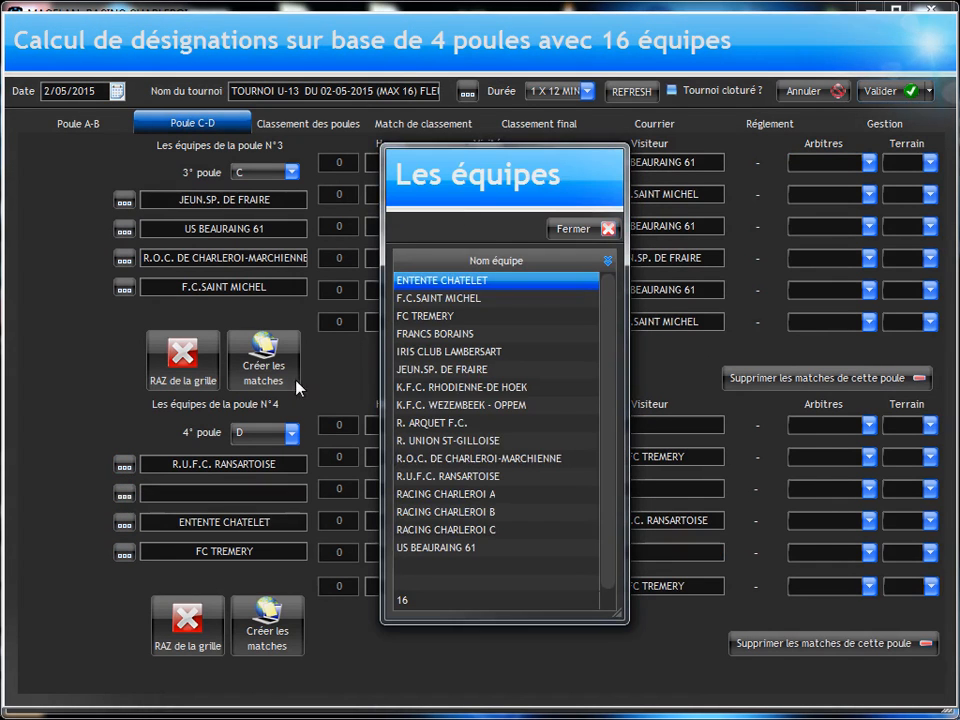
left_click(466, 528)
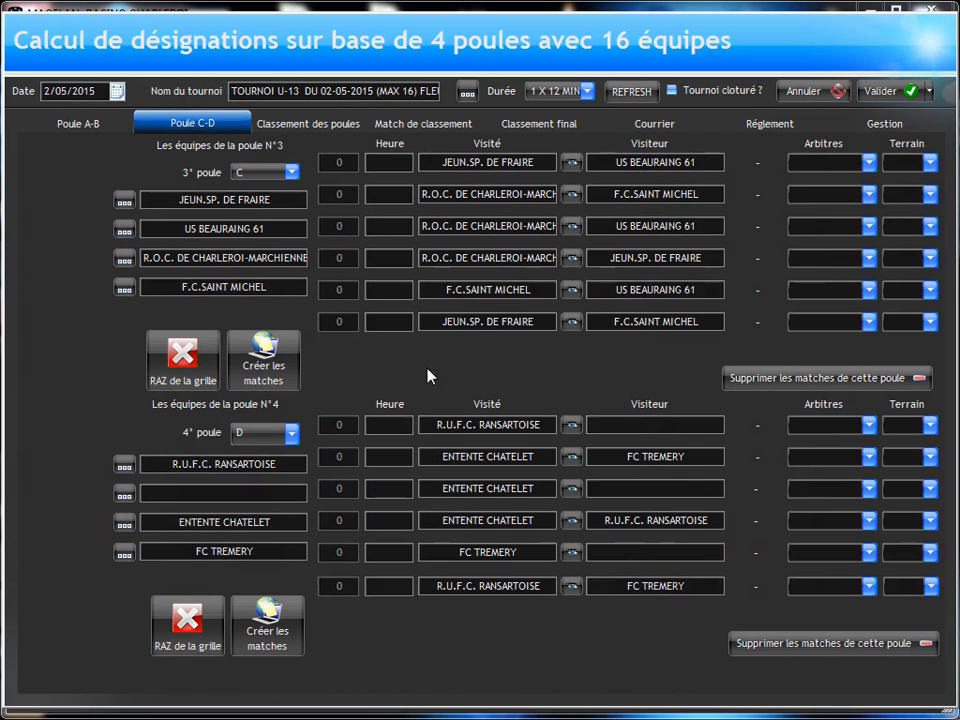
left_click(76, 126)
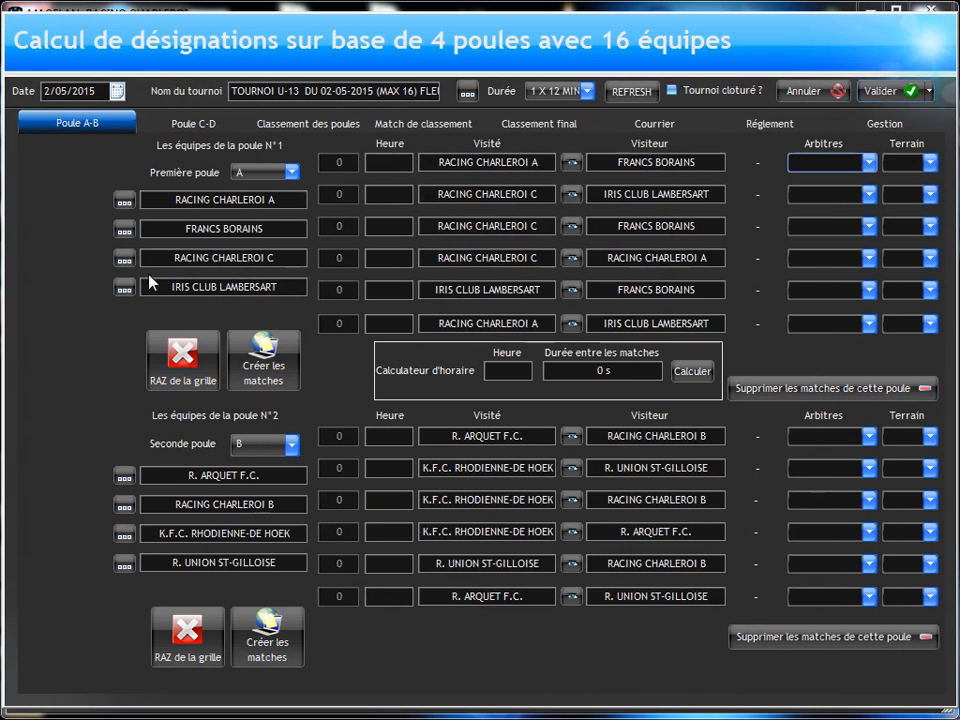
left_click(124, 259)
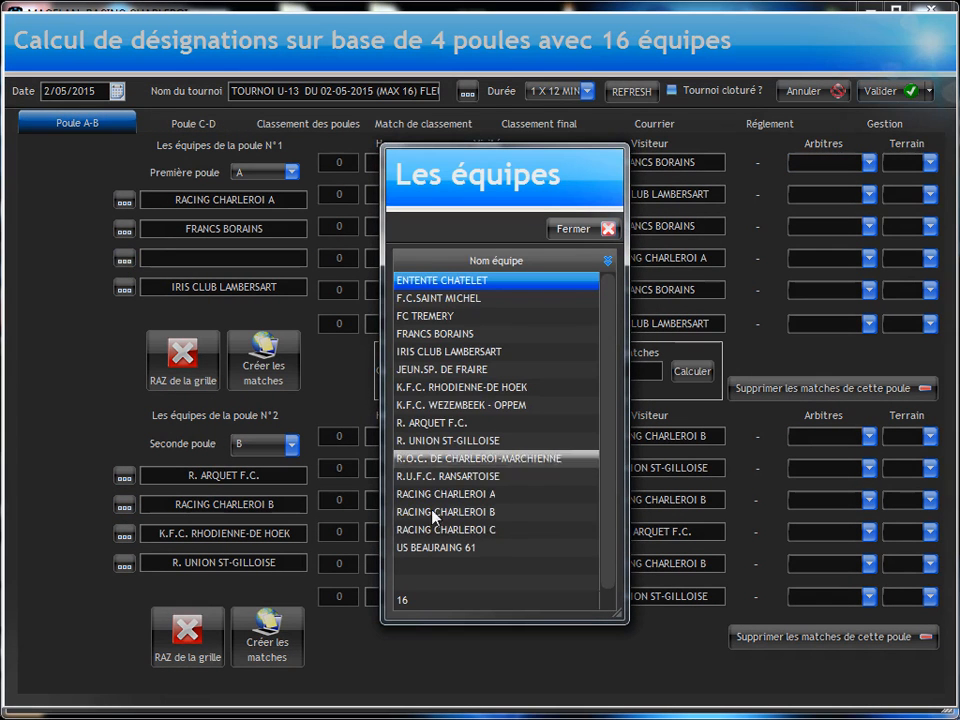
left_click(428, 405)
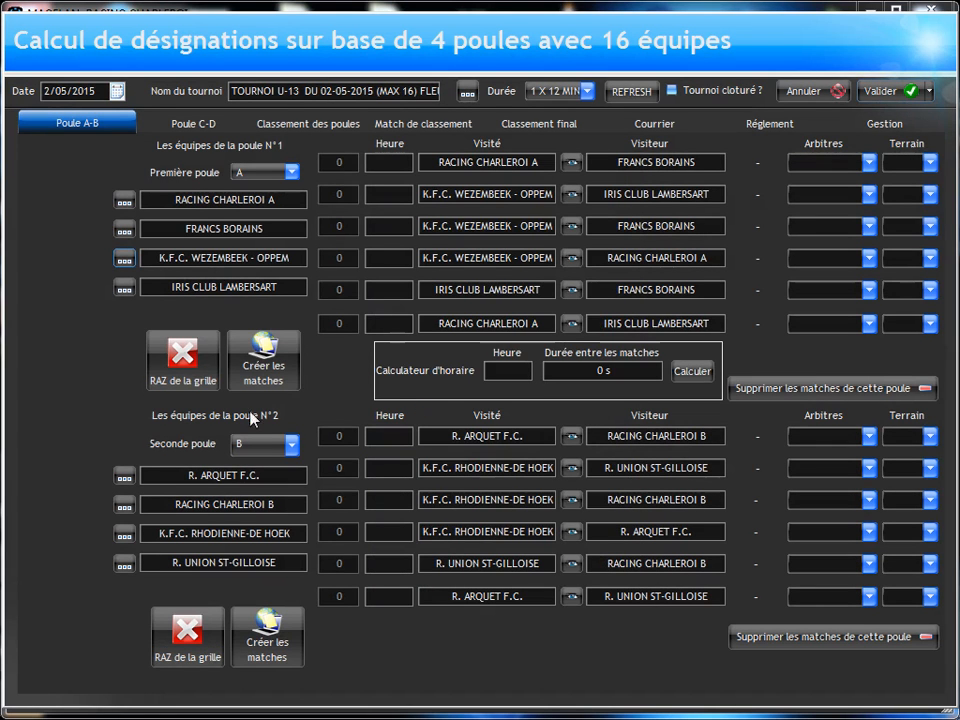
left_click(196, 124)
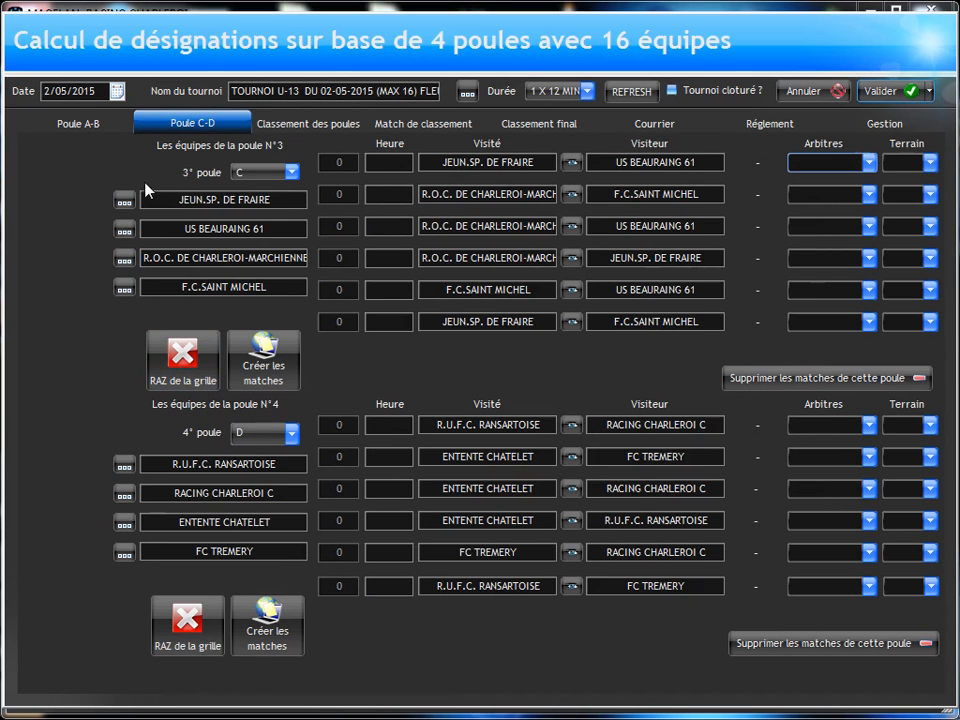
left_click(90, 123)
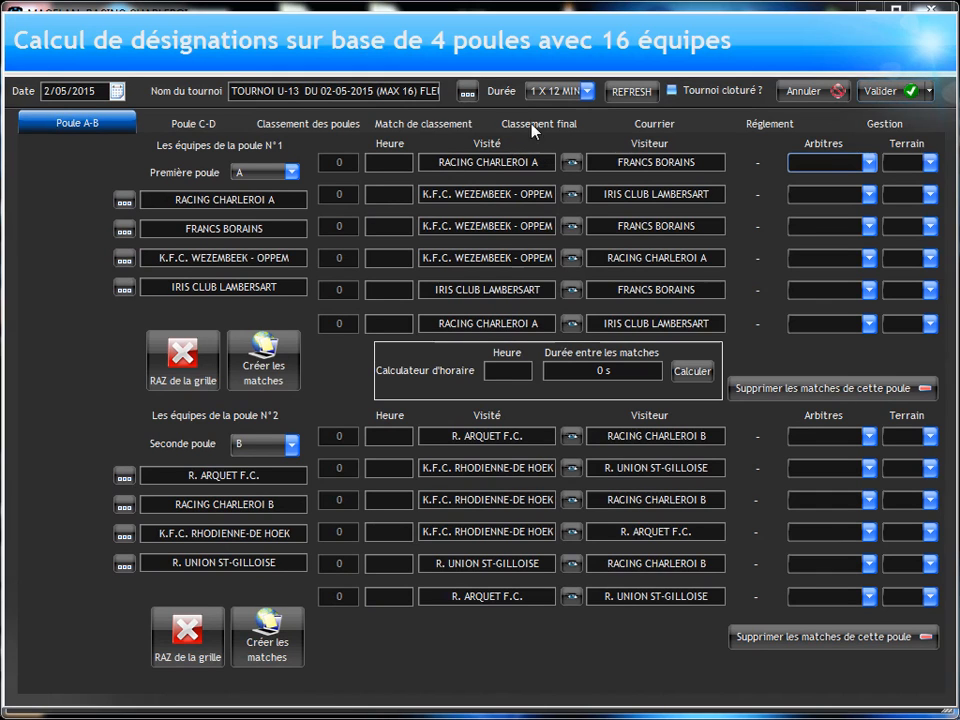
Step: Copy the tournament name, then look through the pool rankings, ranking matches, final ranking, presentation letter and regulations
left_click(295, 97)
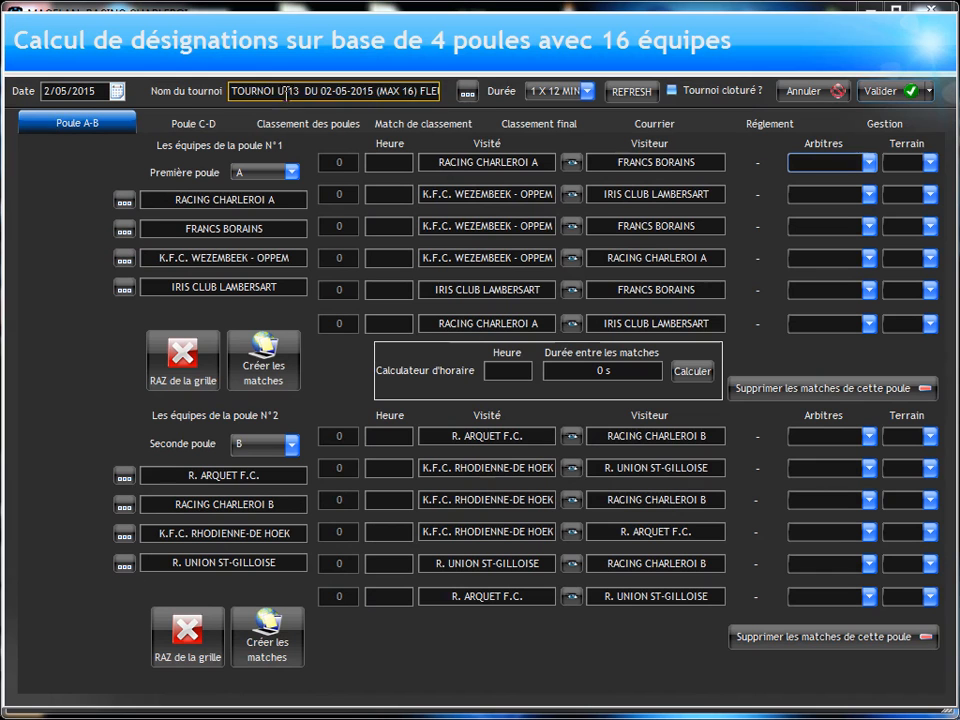
left_click(286, 93)
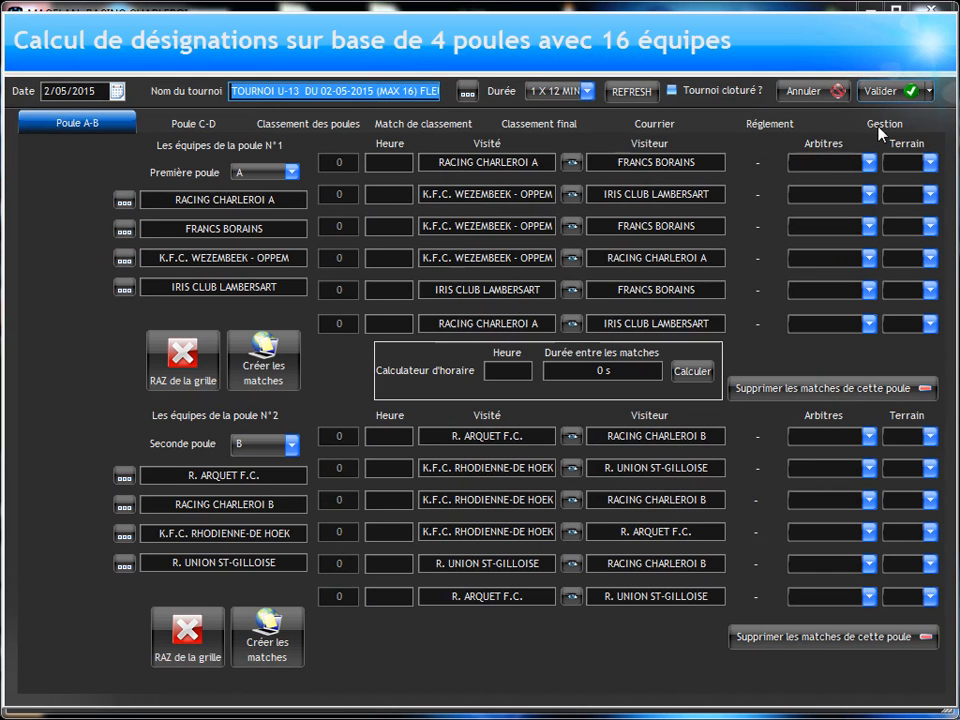
left_click(290, 123)
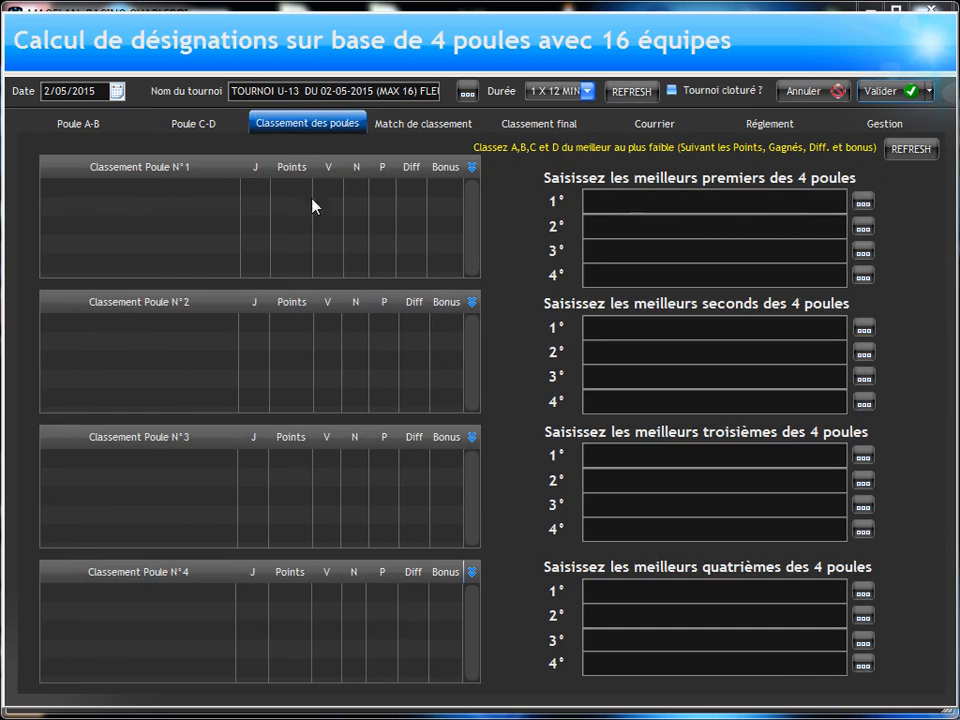
left_click(412, 124)
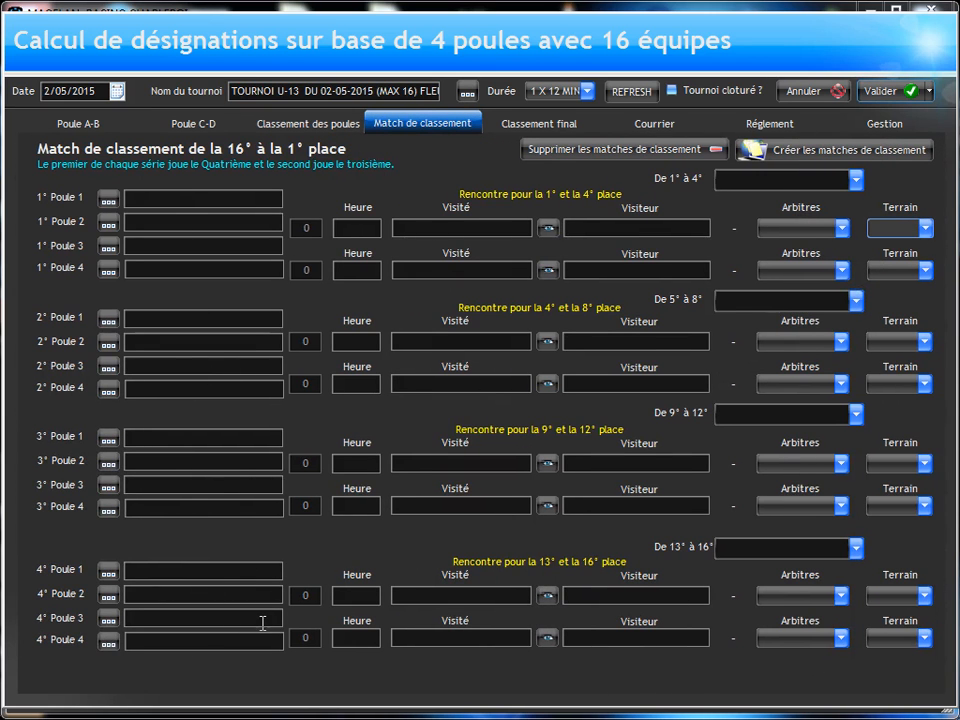
left_click(536, 128)
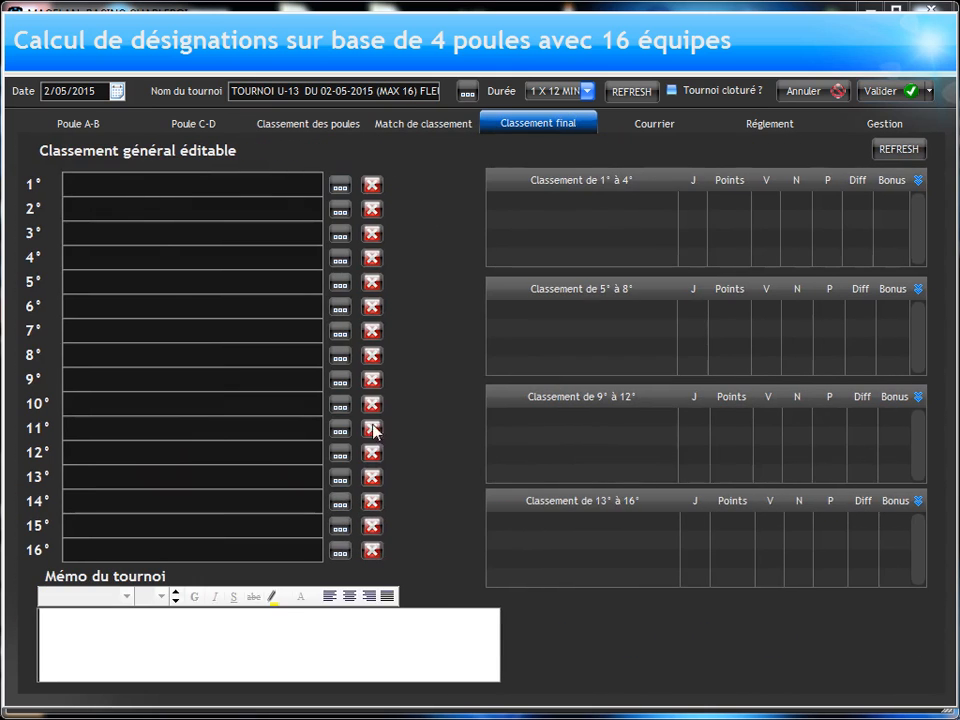
left_click(650, 122)
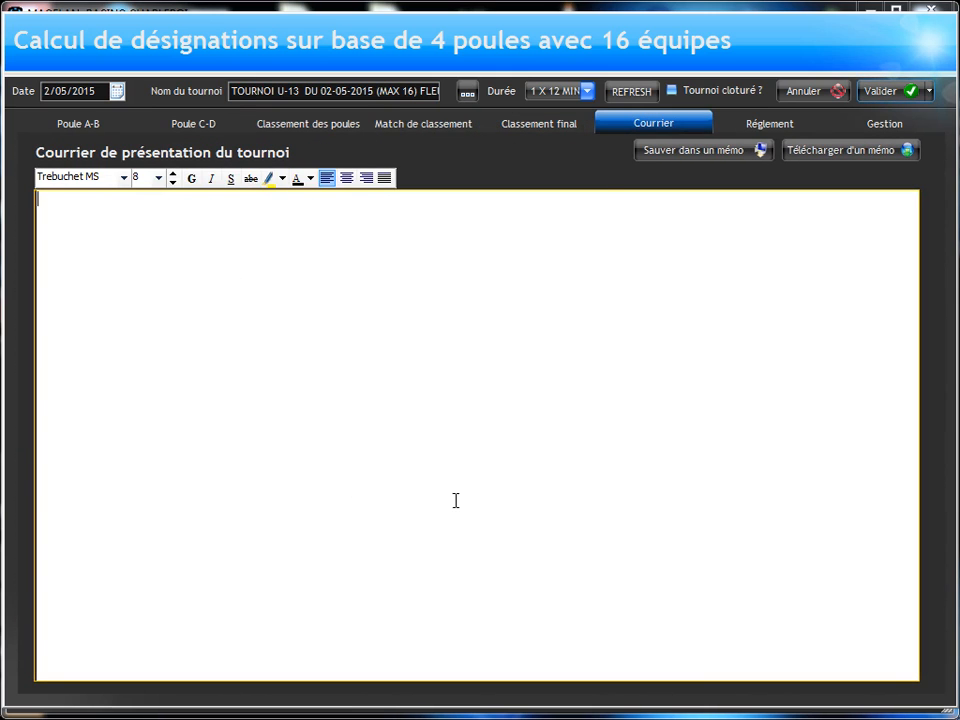
left_click(757, 124)
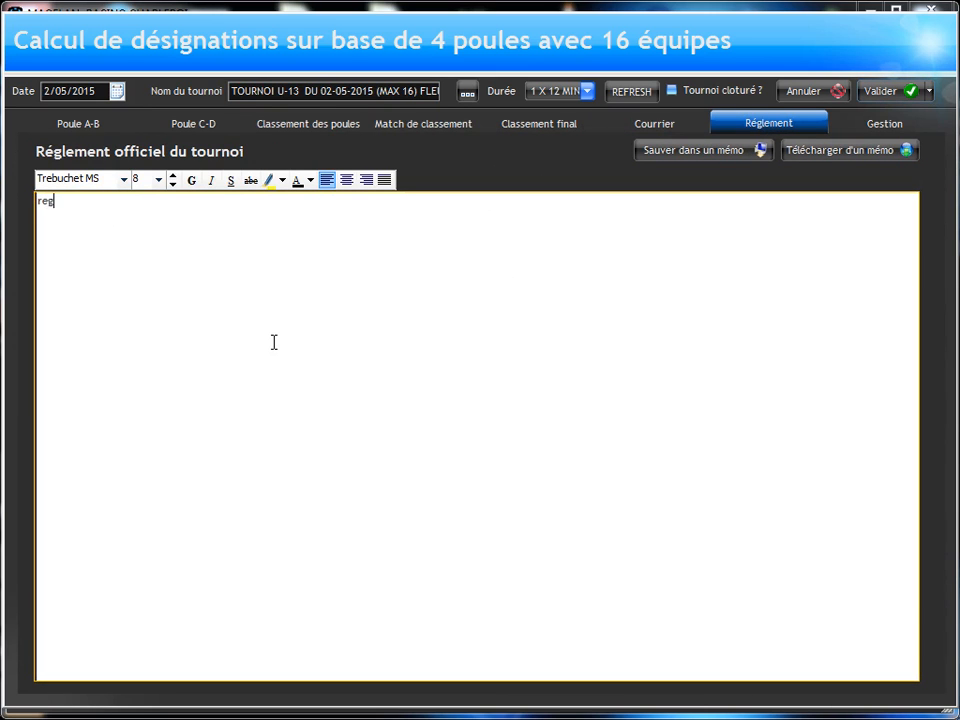
type("regelenty")
key("BackSpace")
key("BackSpace")
key("BackSpace")
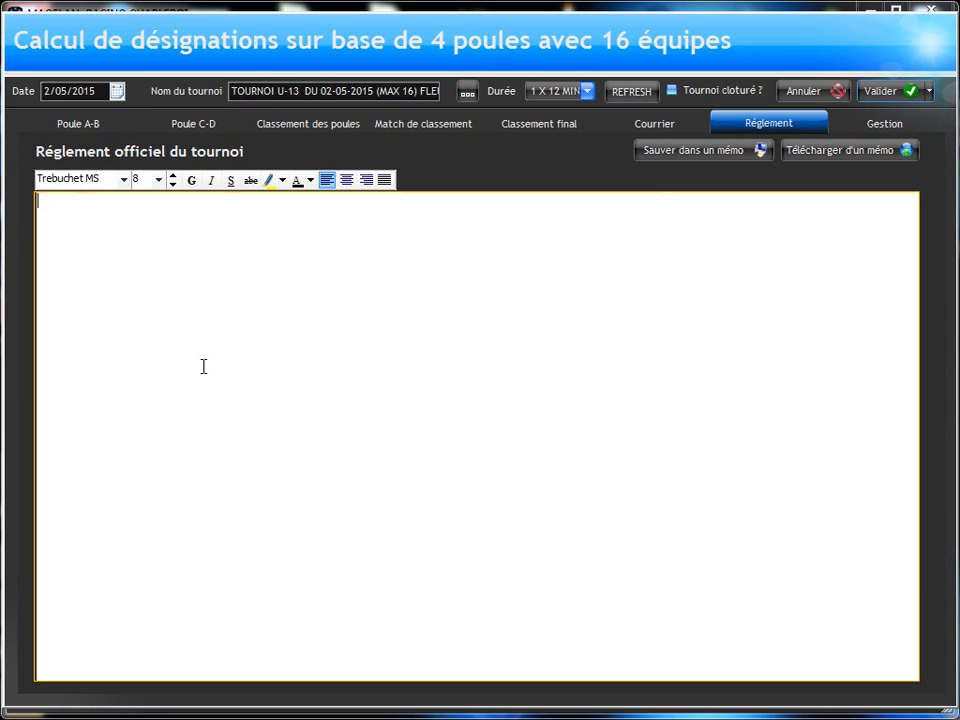
left_click(828, 158)
left_click_drag(636, 306, 660, 598)
left_click(156, 579)
double_click(160, 579)
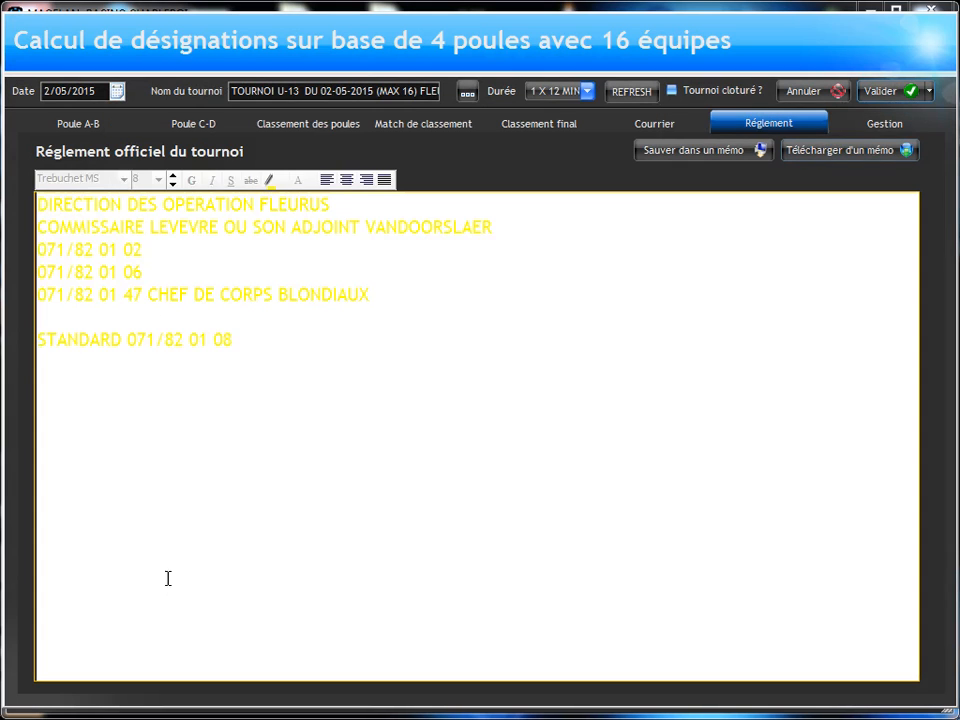
Step: Load the saved memo REGLEMENT U10 as the tournament's official regulations
left_click(795, 152)
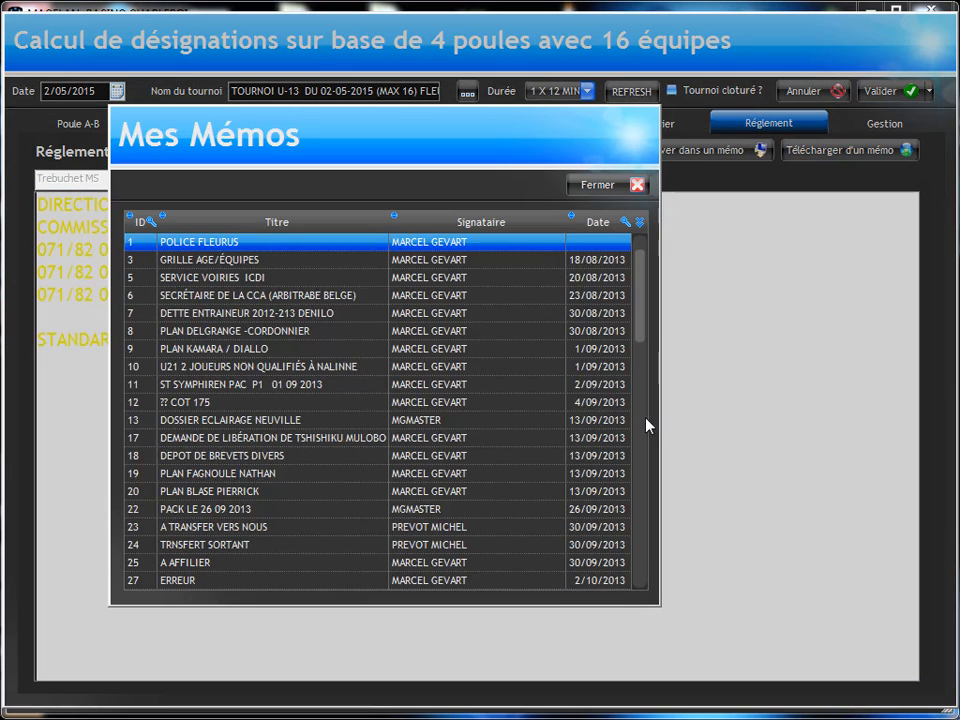
left_click_drag(642, 332, 638, 590)
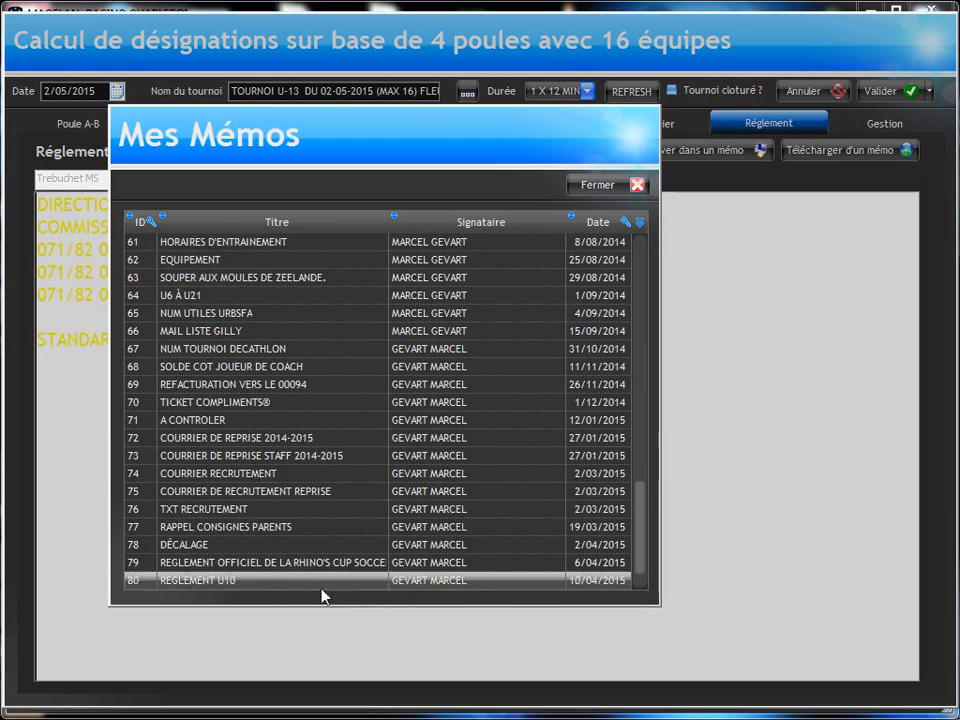
double_click(266, 581)
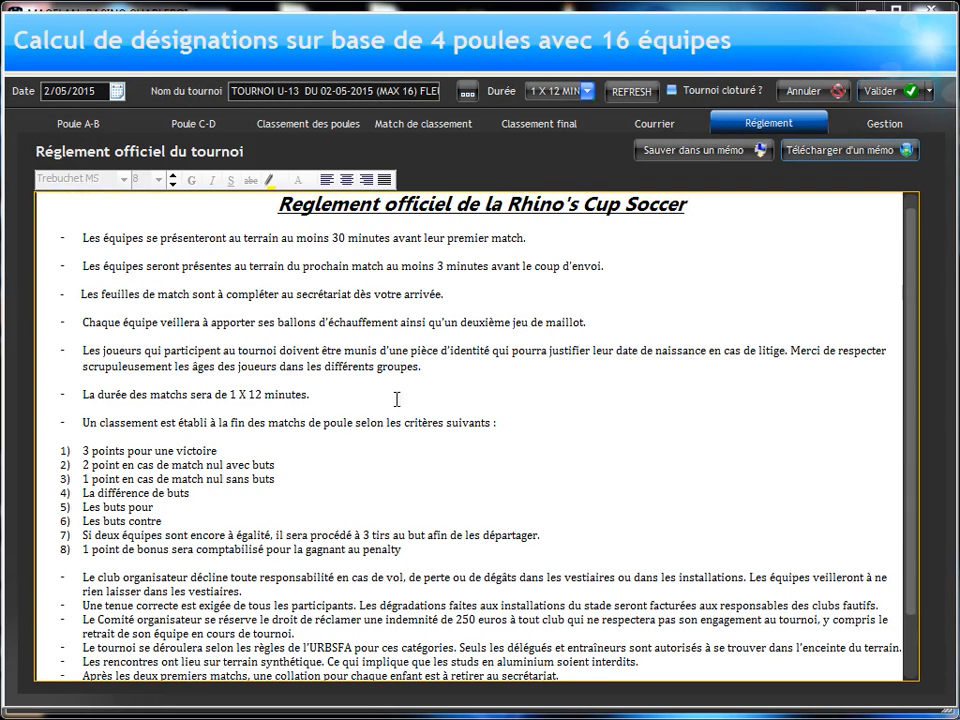
Step: Set the tournament's official title to TOURNOI U-13 DU 02-05-2015 À FLEURUS, based on the copied name without (MAX 16)
left_click(881, 125)
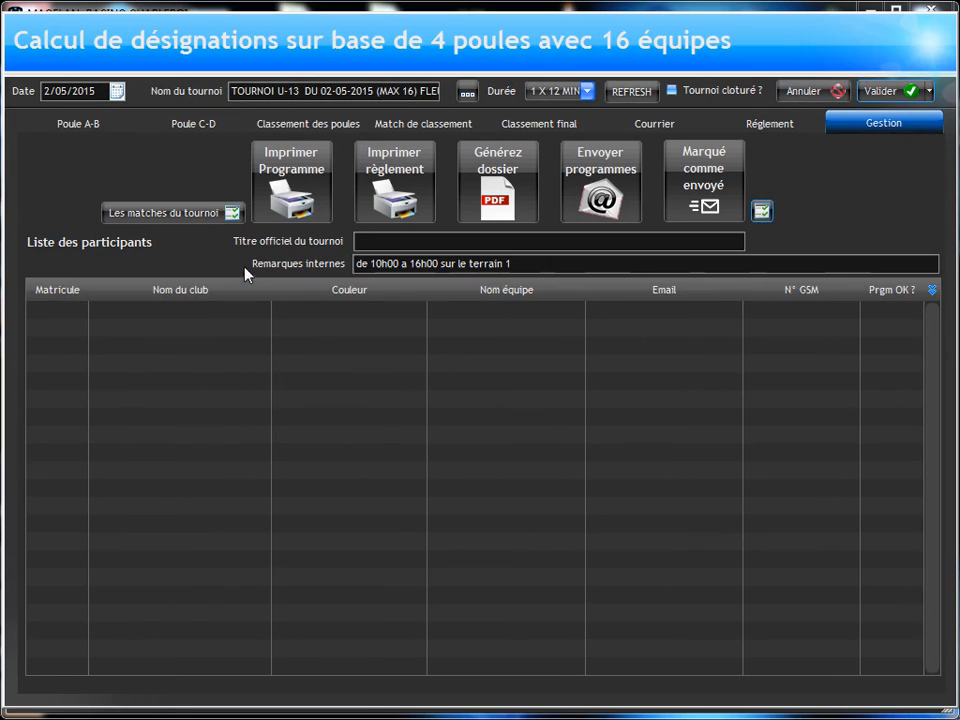
left_click(412, 262)
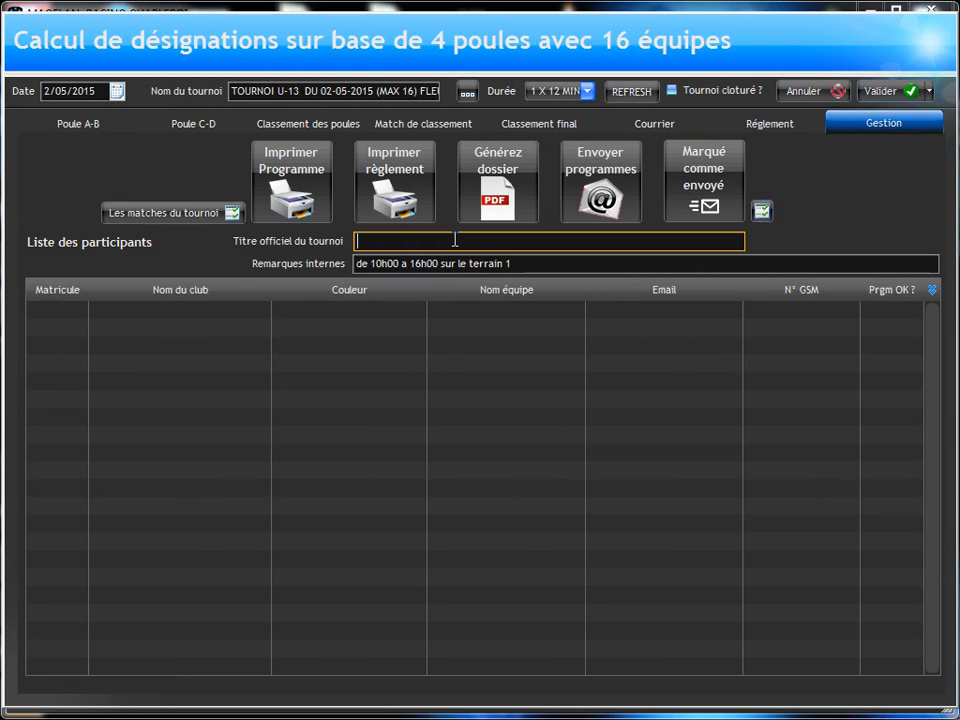
type("TOURNOI U-13  DU 02-05-2015 (MAX 16) FLEURUS")
left_click_drag(543, 241, 506, 247)
key("Delete")
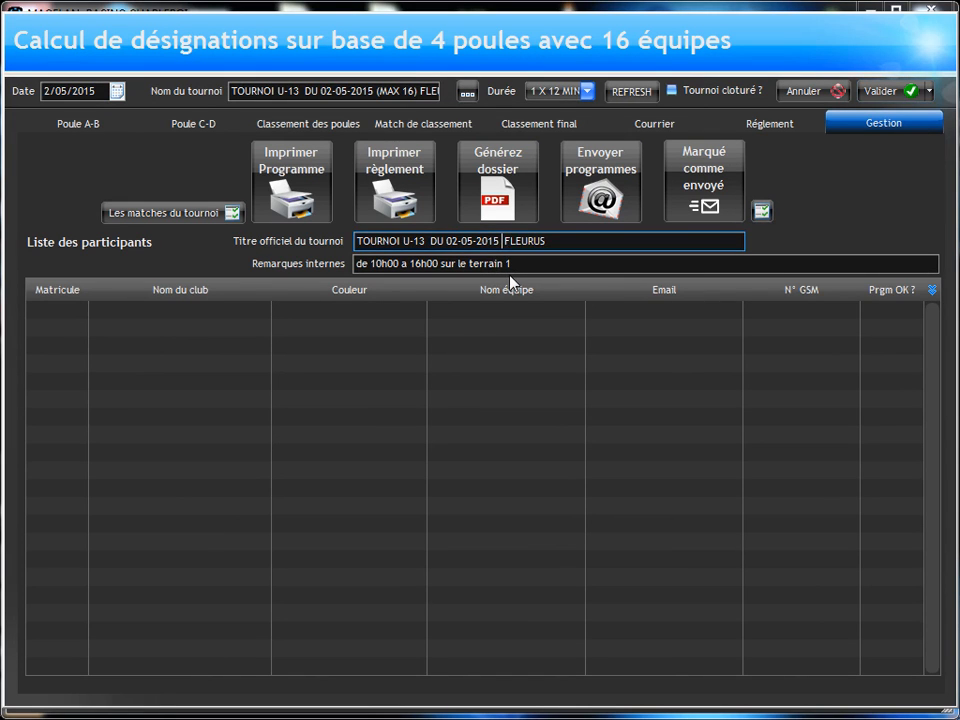
type("À")
Step: Rename the tournament as TOURNOI U-13 DU 02-05-2015 à FLEURUS, replacing the (MAX 16) part
left_click_drag(417, 91, 371, 91)
left_click(412, 91)
key("Delete")
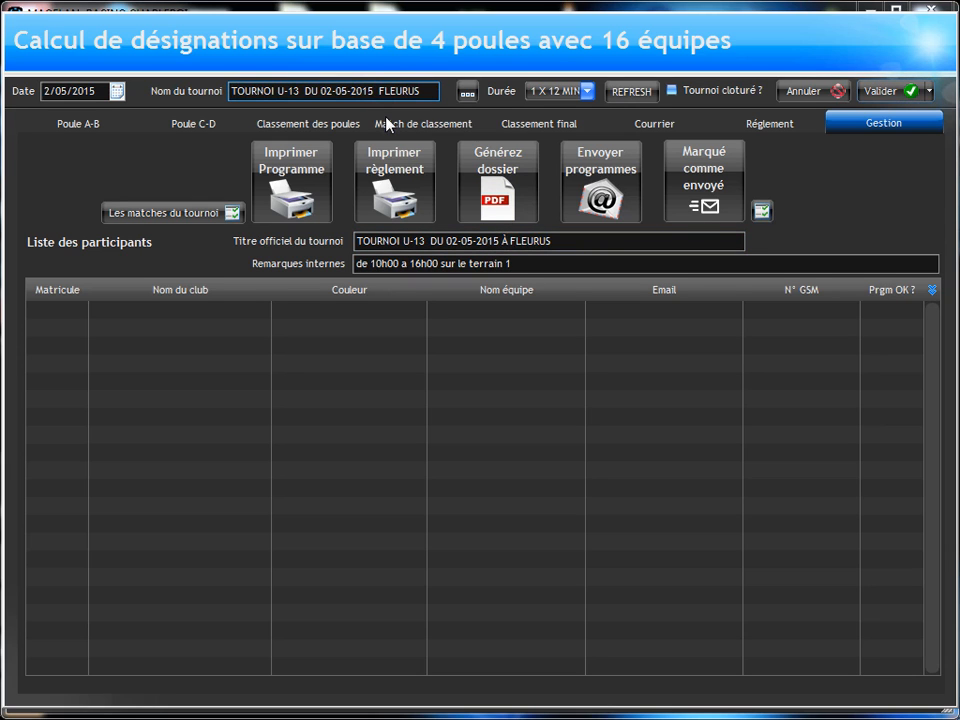
type("À")
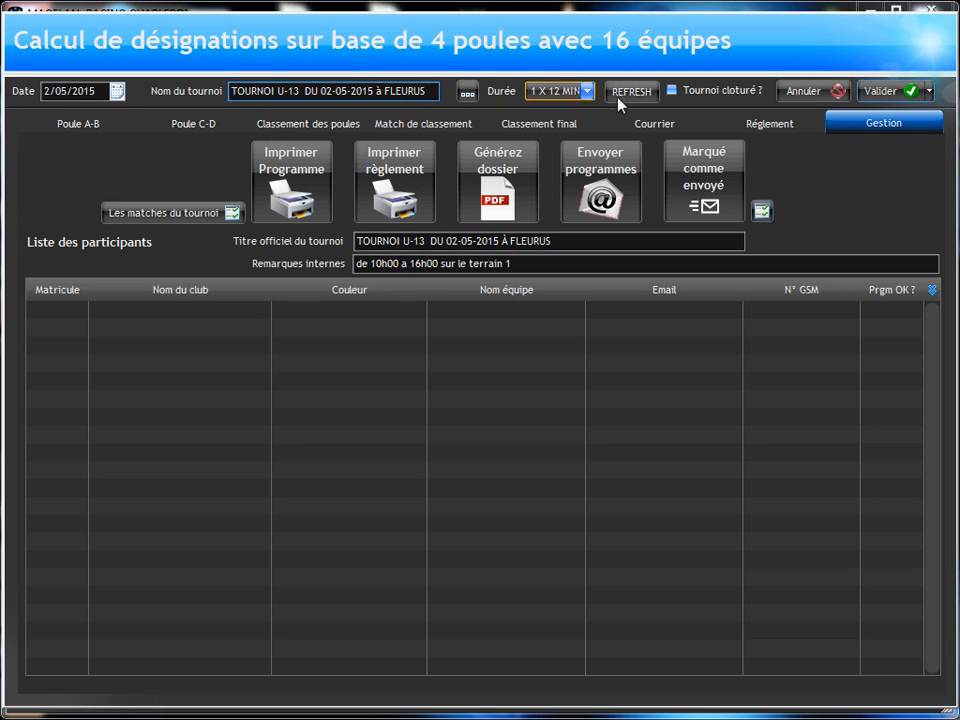
Step: Save the tournament and reopen TOURNOI U-13 DU 02-05-2015 à FLEURUS from the list of 4-pool, 16-team tournaments
left_click(903, 95)
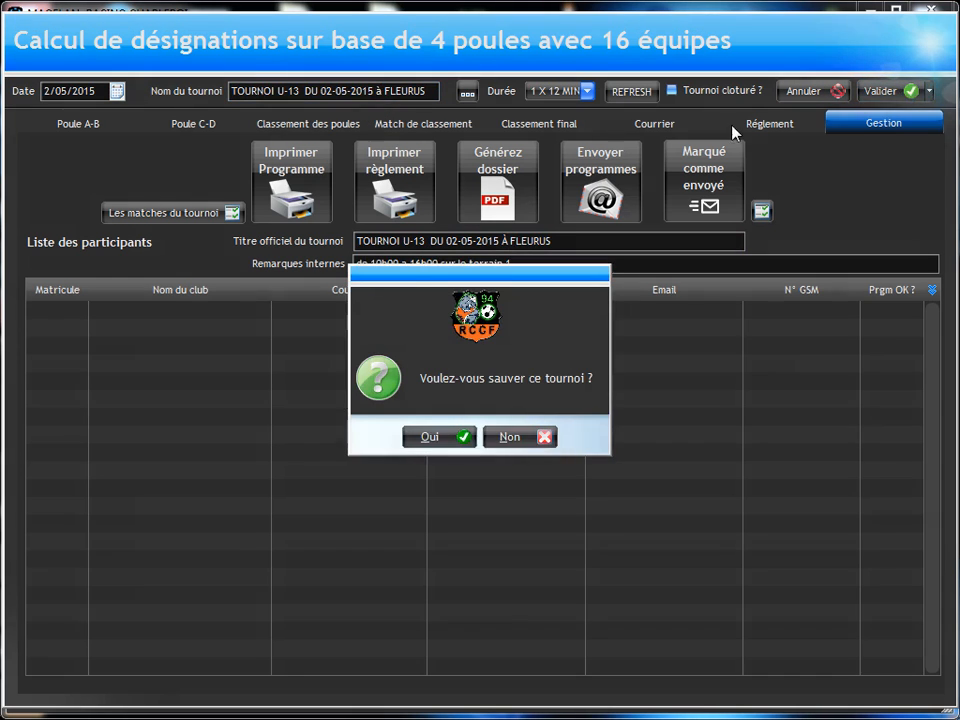
left_click(437, 438)
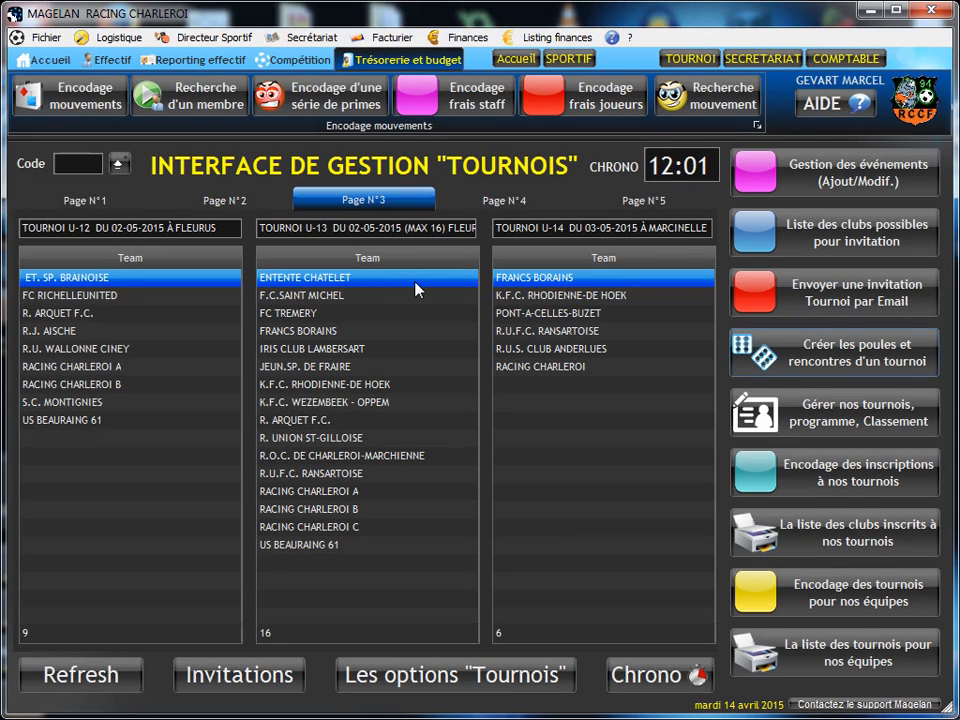
left_click(797, 410)
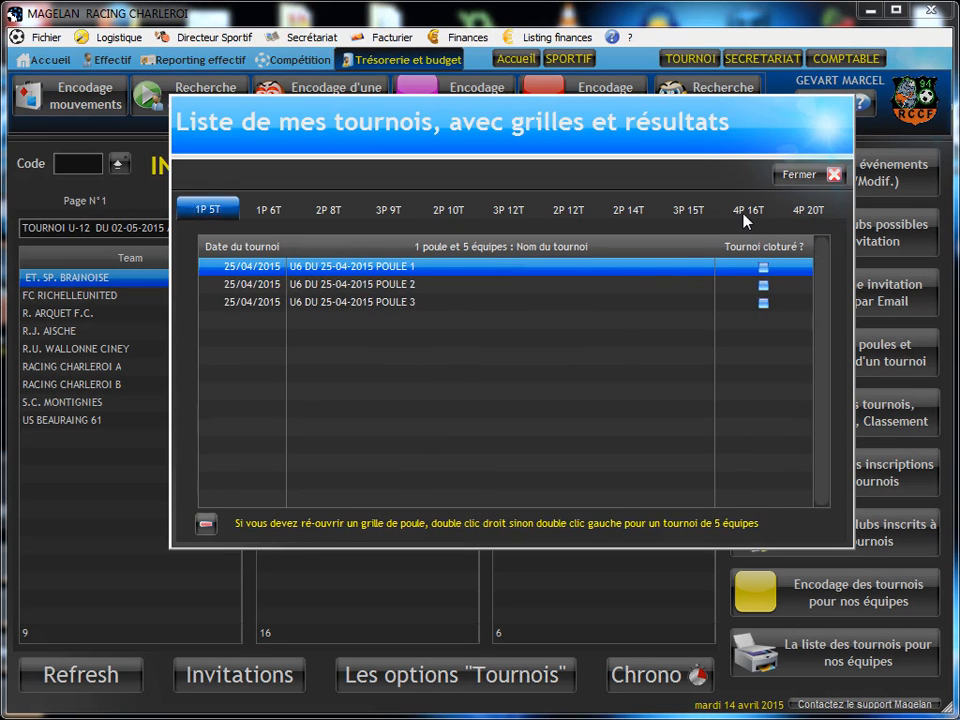
left_click(744, 212)
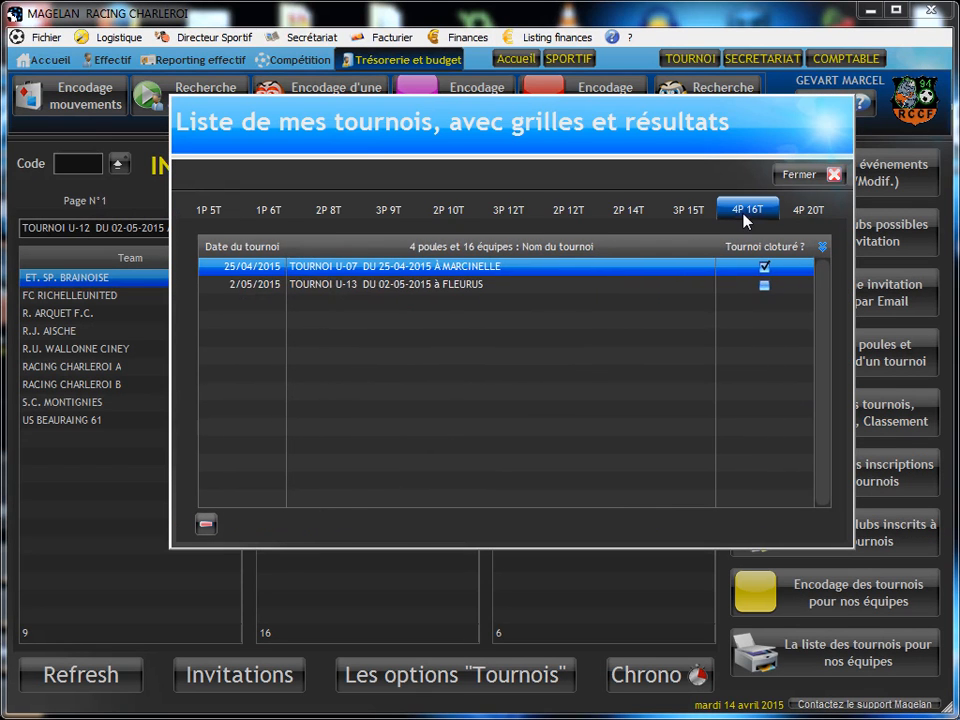
left_click(335, 286)
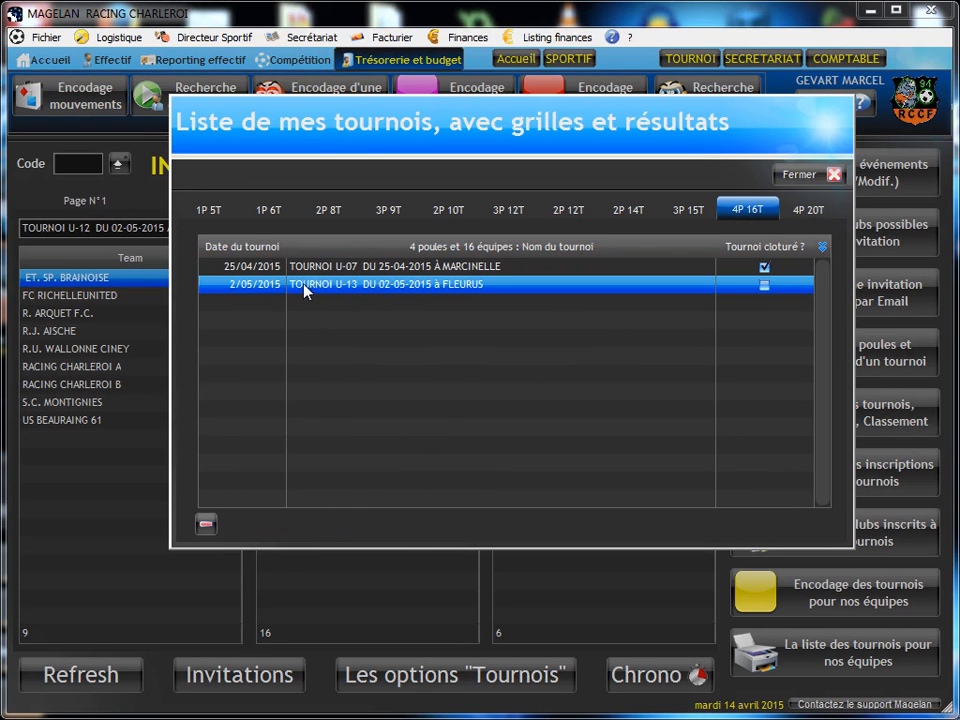
double_click(405, 298)
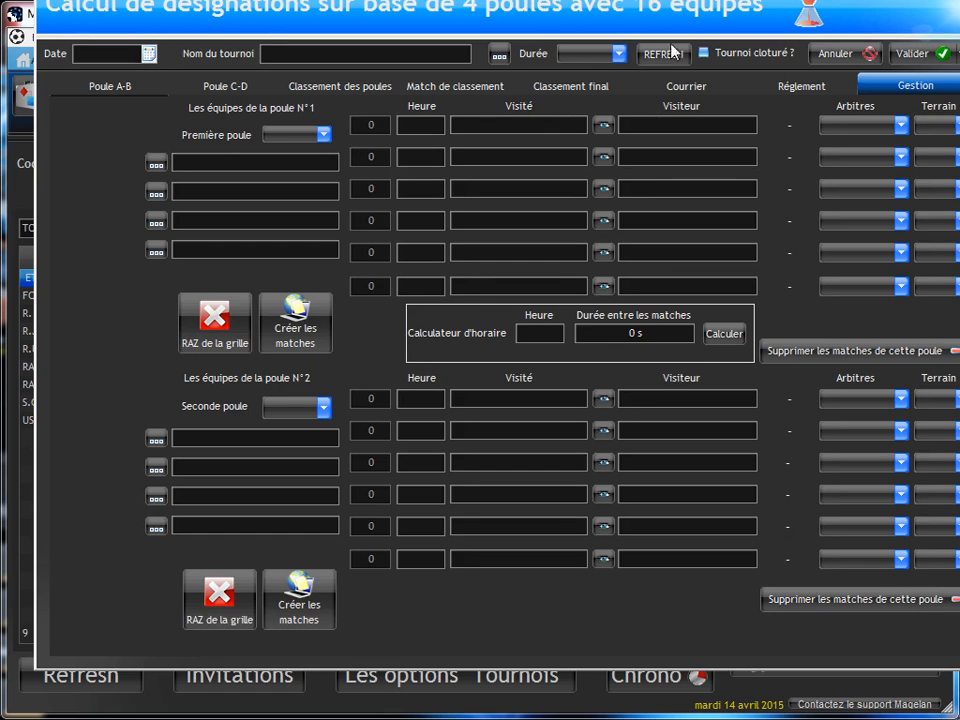
Step: Bring the whole tournament window into view and look at its list of participants
left_click_drag(762, 5, 759, 2)
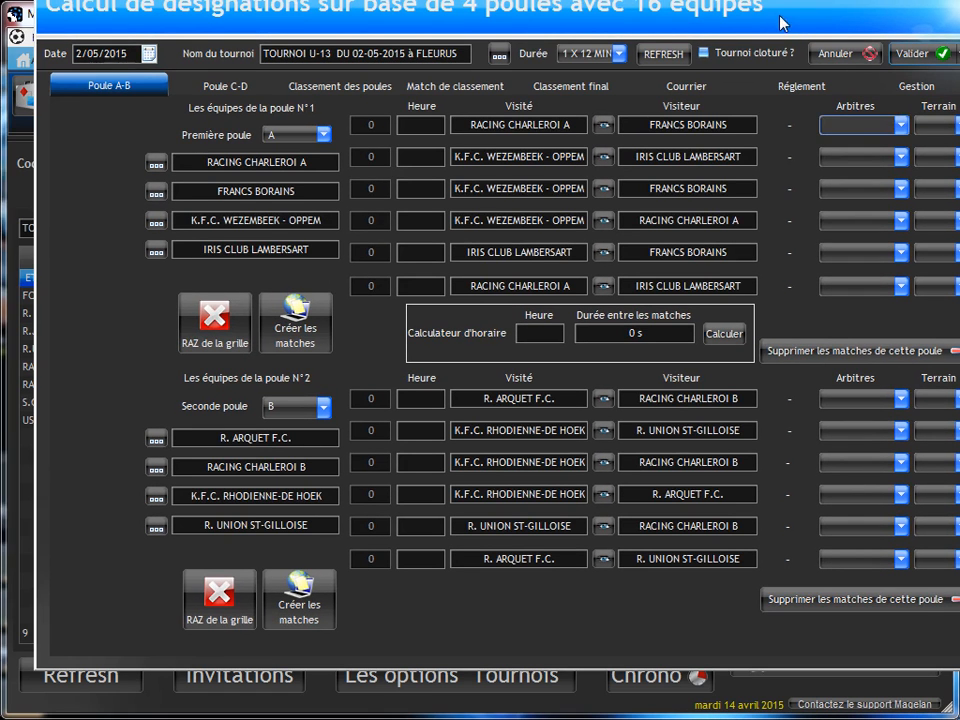
double_click(770, 28)
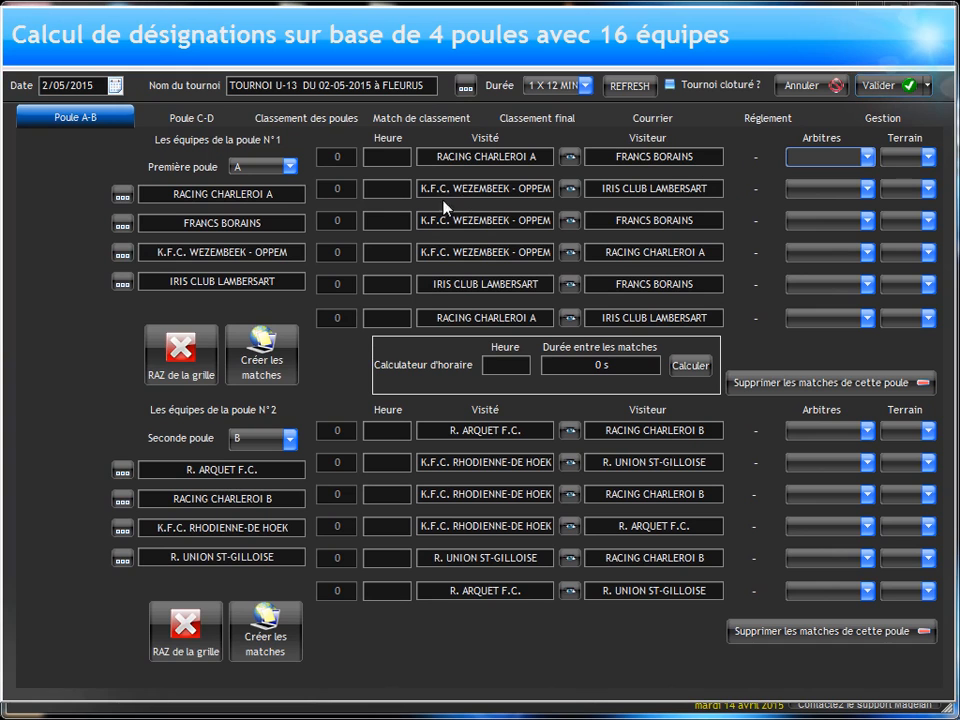
left_click(878, 120)
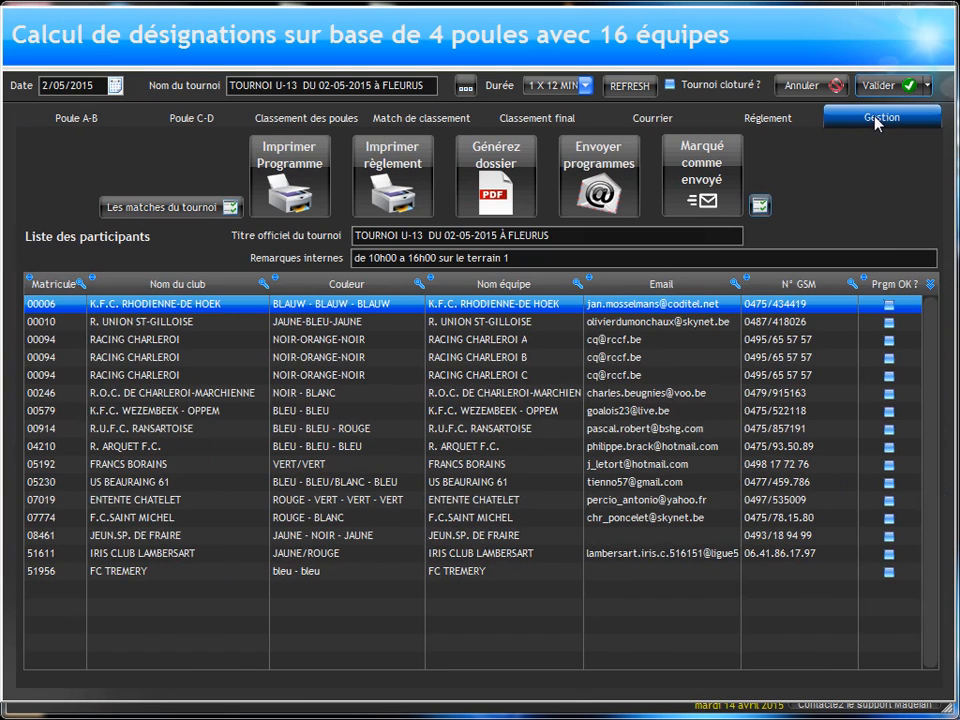
Step: Calculate the pool match times with a 09:00 start and 20 minutes between matches
left_click(82, 126)
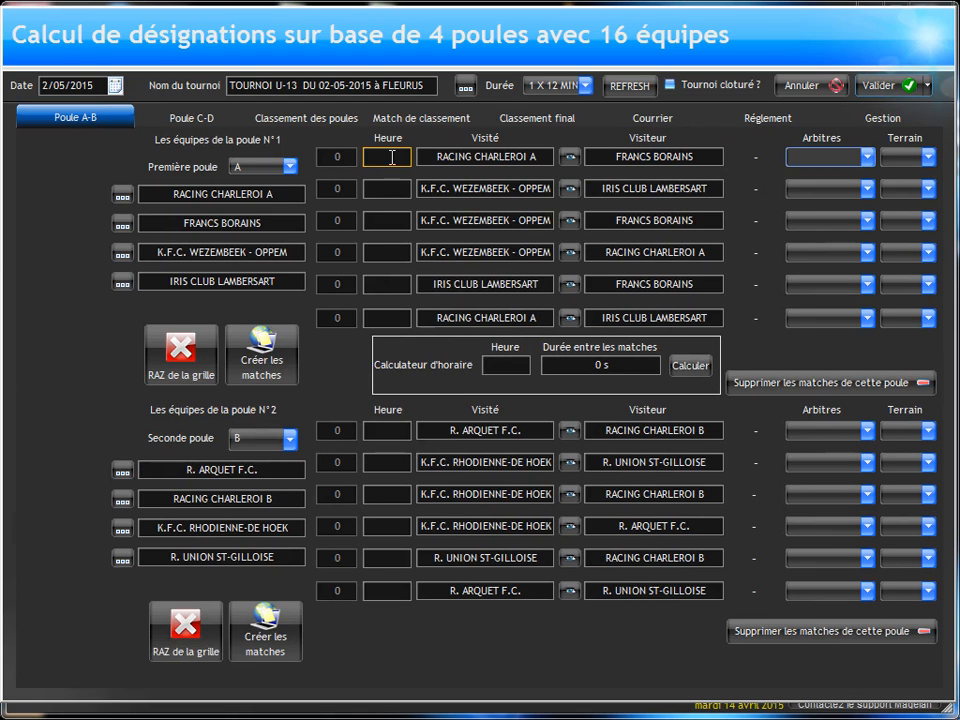
left_click(497, 364)
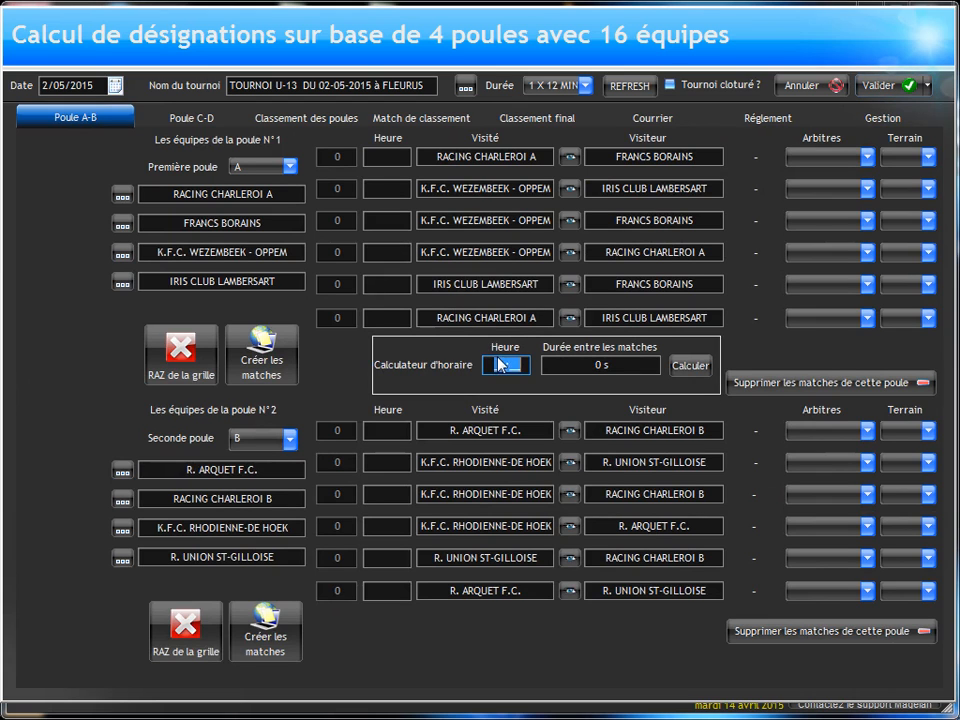
type("09:00")
left_click(570, 365)
type("20")
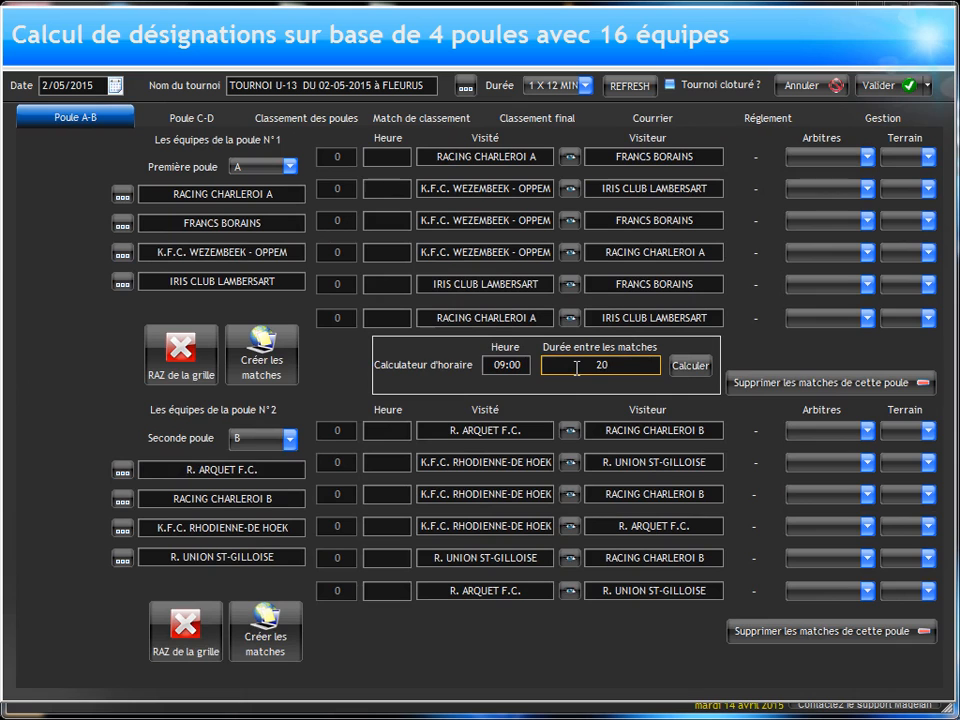
type("00000")
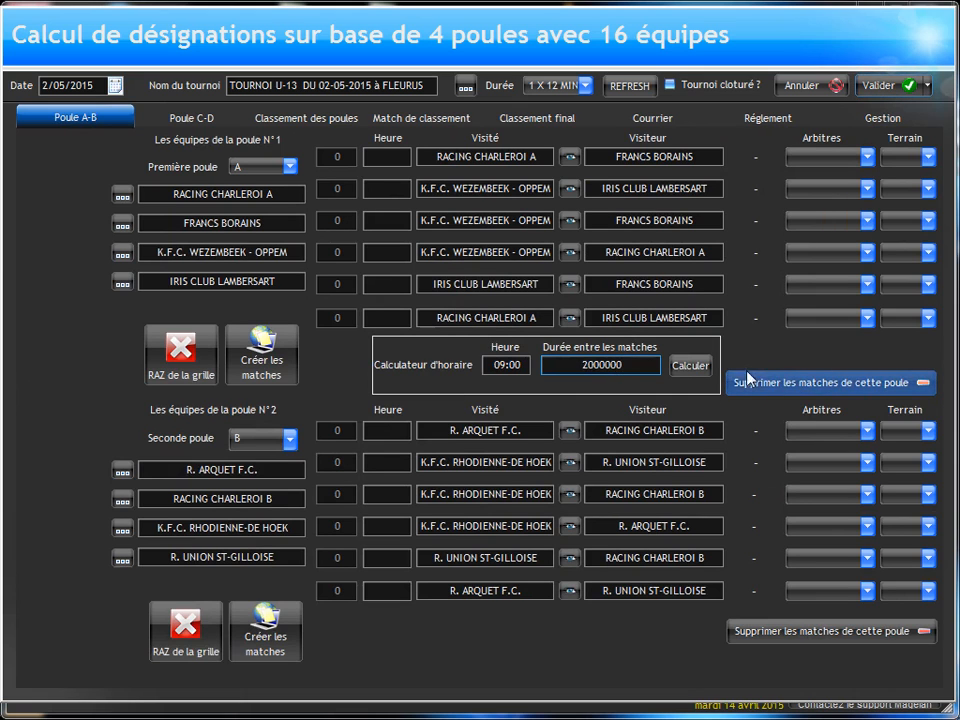
left_click(695, 366)
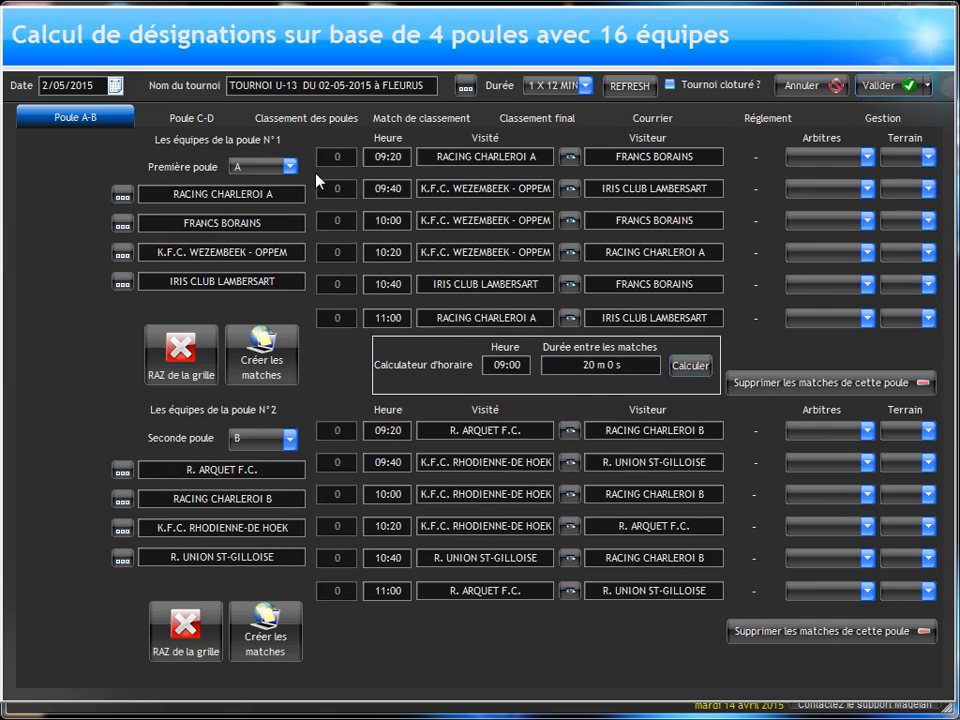
Step: Check the match times of pools C and D and leave the tournament without saving the calculated schedule
left_click(205, 118)
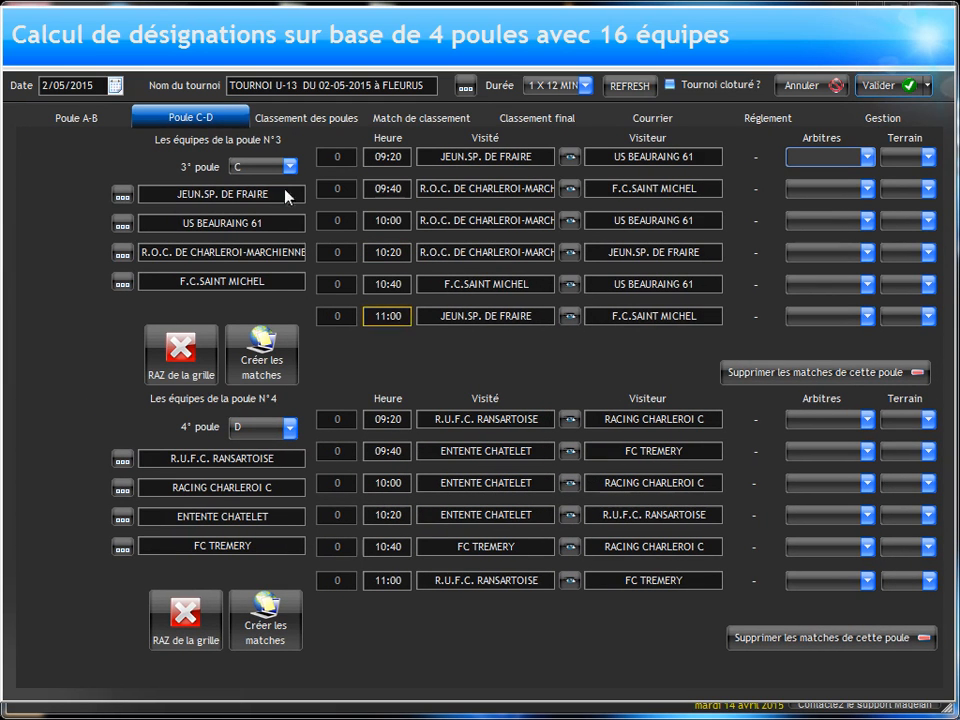
left_click(88, 118)
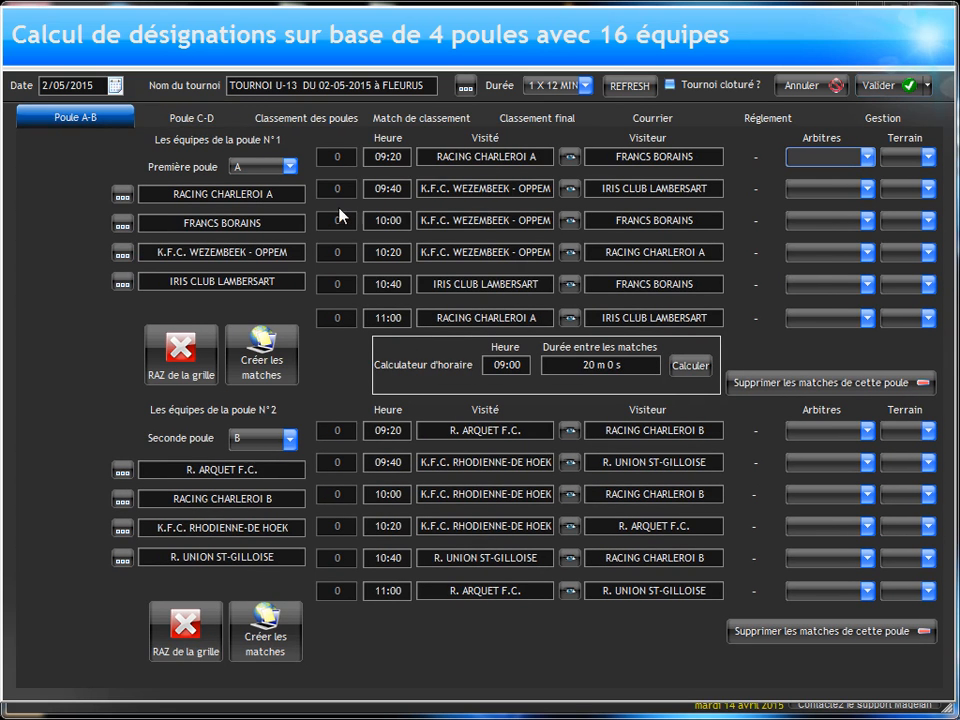
left_click(805, 86)
Step: Open the TOURNOI U-13 DU 02-05-2015 à FLEURUS tournament again for manual scheduling
left_click(380, 287)
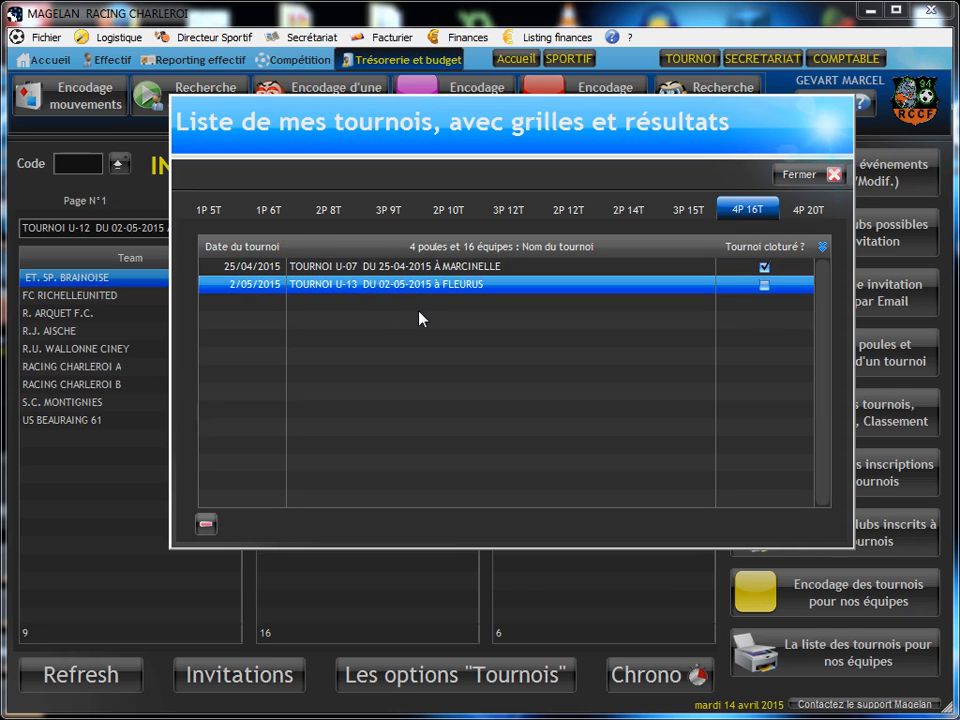
double_click(421, 315)
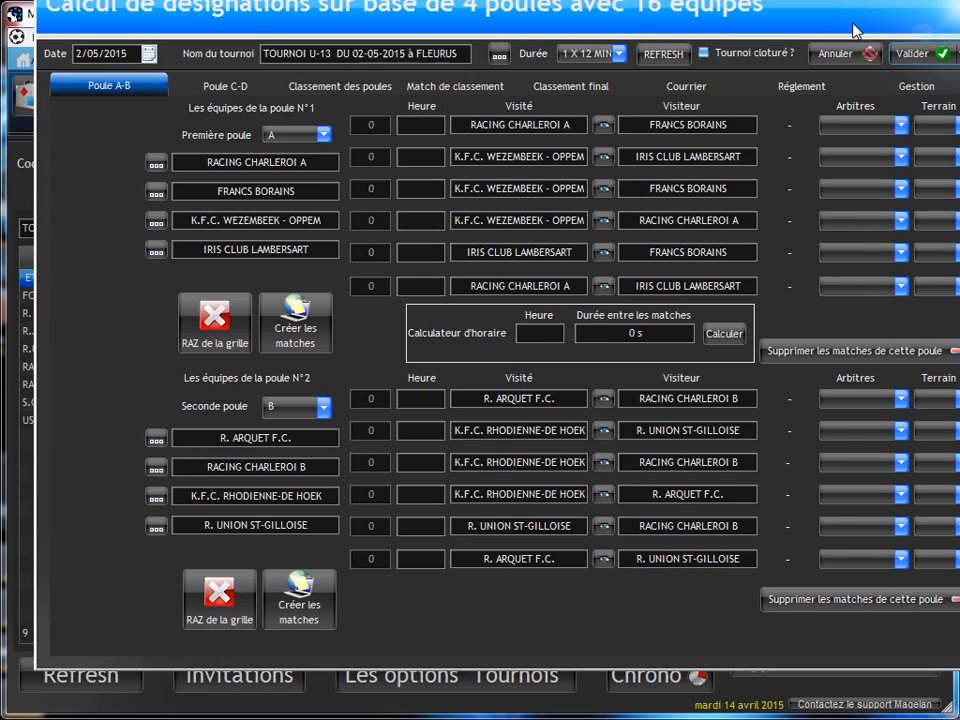
left_click_drag(853, 23, 833, 49)
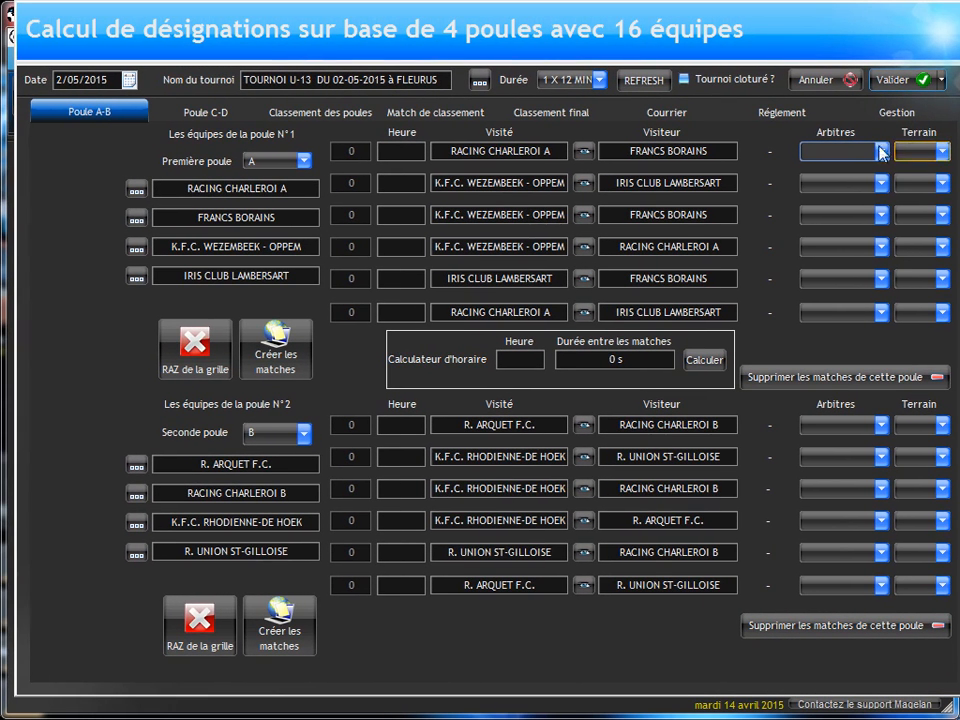
Step: Schedule pool A's first match, RACING CHARLEROI A against FRANCS BORAINS, at 09:00 on field N° 1
left_click(401, 151)
type("09:")
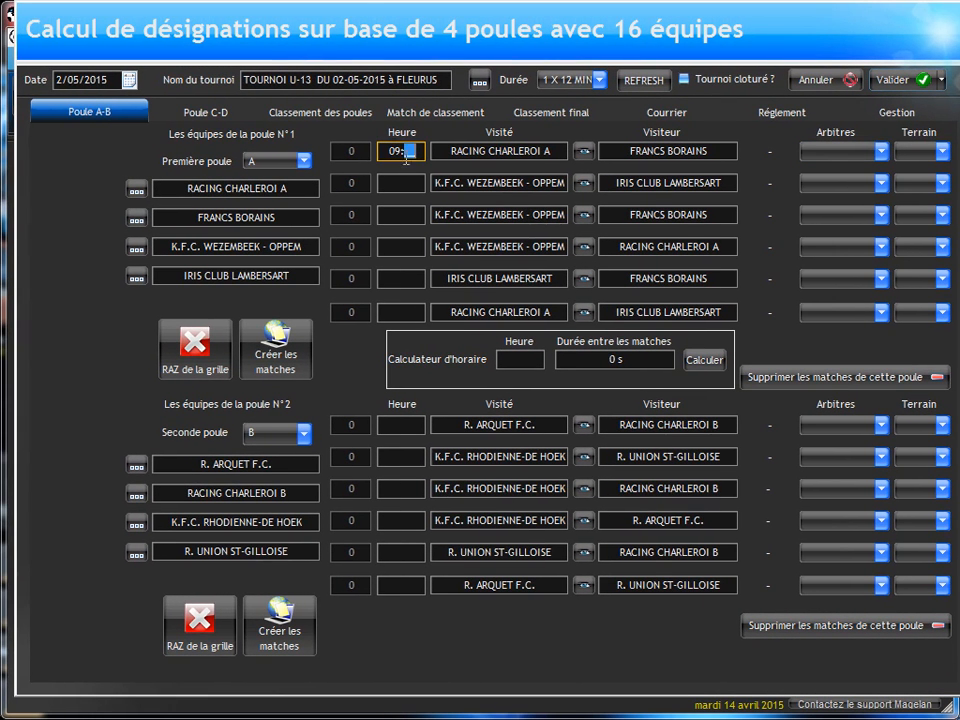
type("00")
left_click(920, 151)
left_click(912, 171)
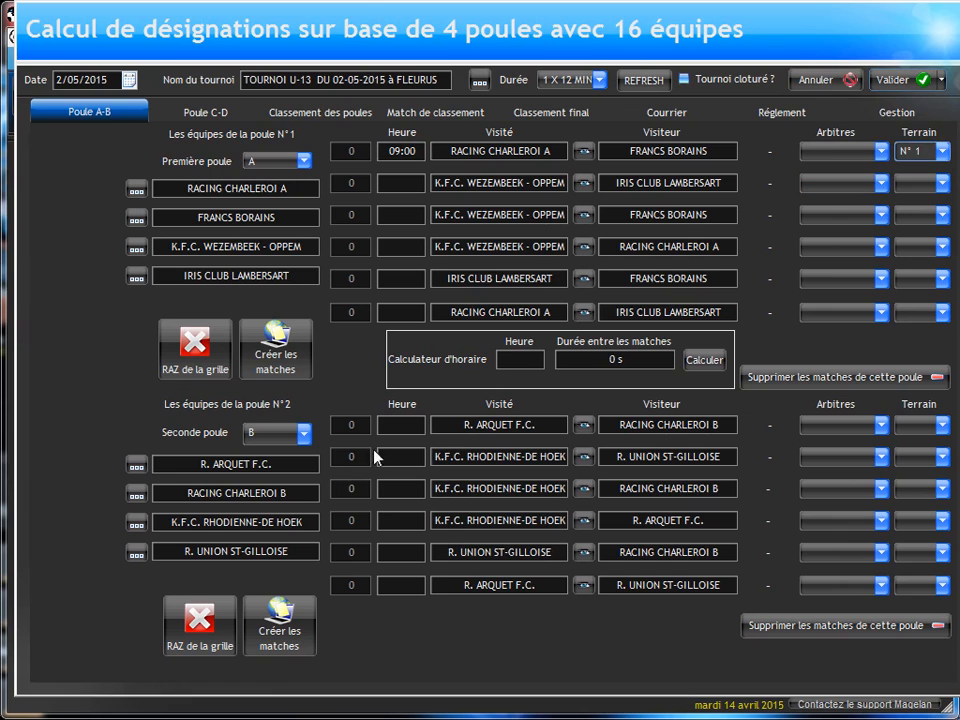
Step: Schedule pool B's first match, R. ARQUET F.C. against RACING CHARLEROI B, at 09:00 on field N° 2
left_click(401, 425)
type("09:00")
left_click(925, 425)
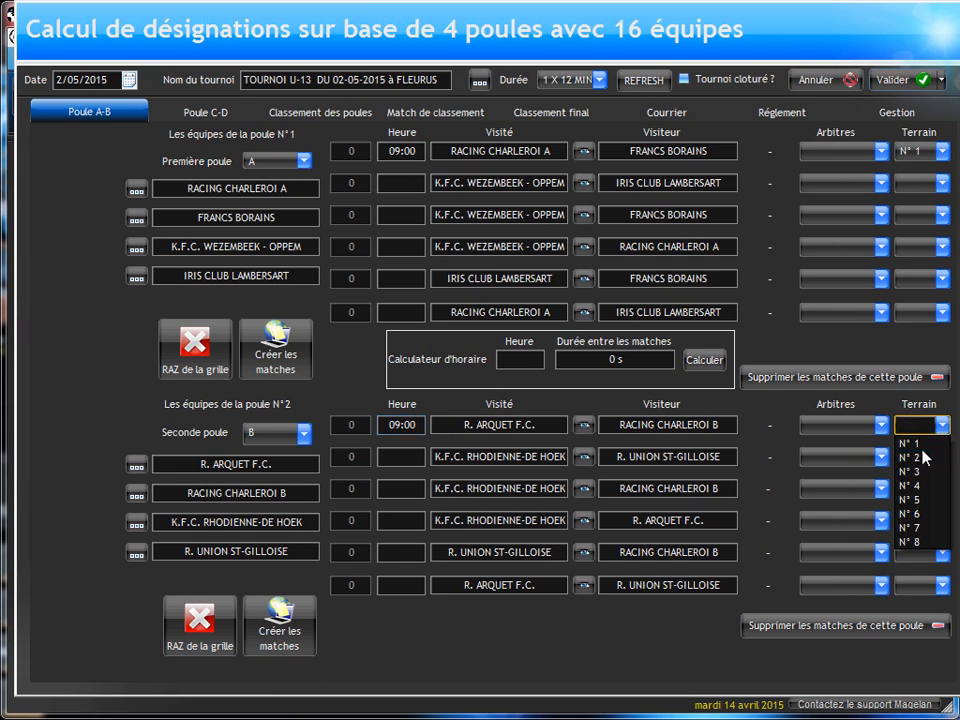
left_click(925, 457)
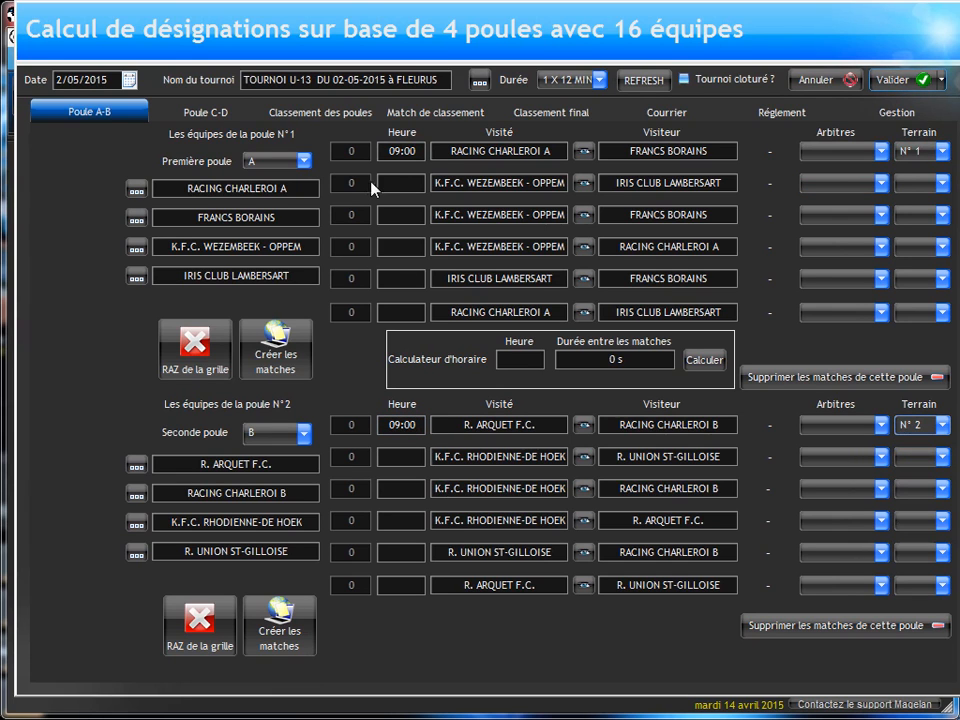
Step: Schedule pool C's first match, JEUN.SP. DE FRAIRE against US BEAURAING 61, at 09:20 on field N° 1
left_click(199, 115)
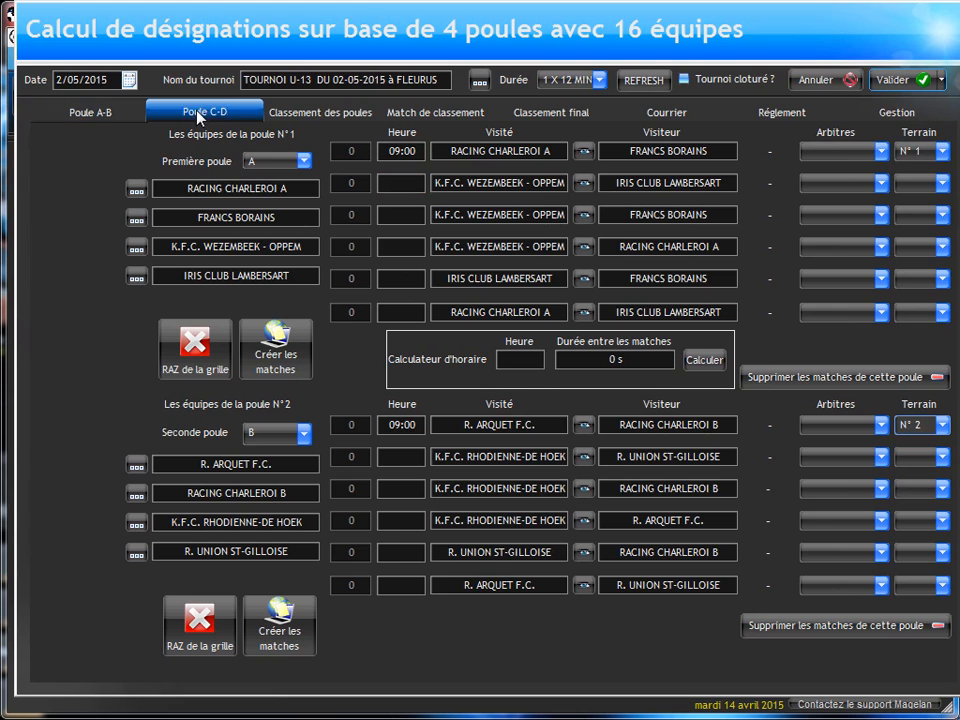
left_click(401, 151)
type("09:")
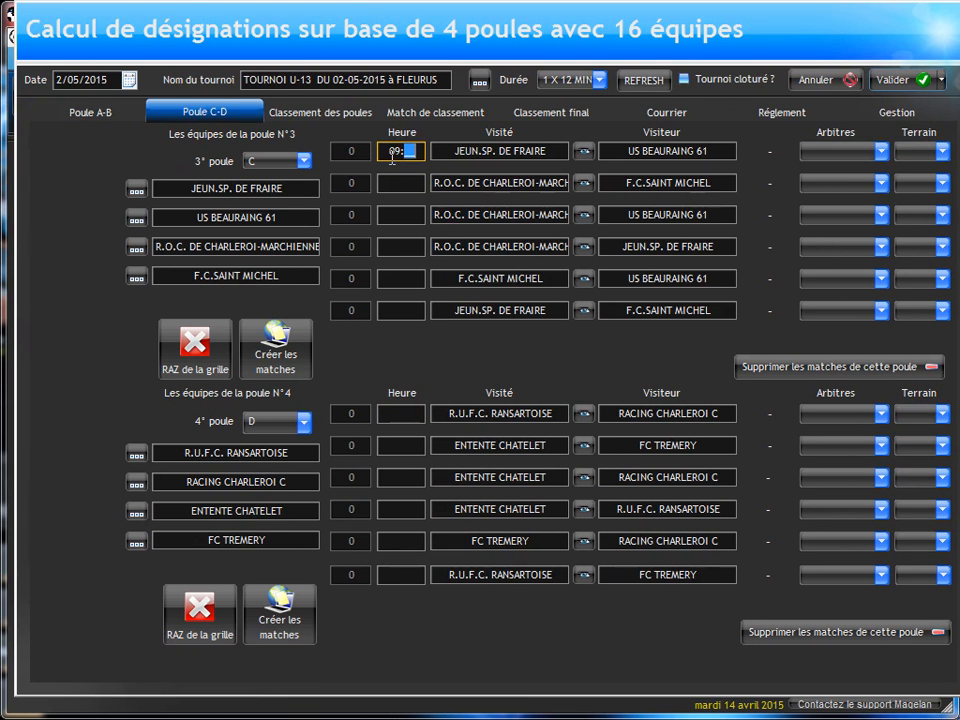
type("30")
key("BackSpace")
key("BackSpace")
left_click(920, 151)
left_click(910, 167)
Step: Schedule pool D's first match, R.U.F.C. RANSARTOISE against RACING CHARLEROI C, at 09:20 on field N° 2
left_click(401, 413)
type("09:20")
left_click(920, 413)
left_click(870, 447)
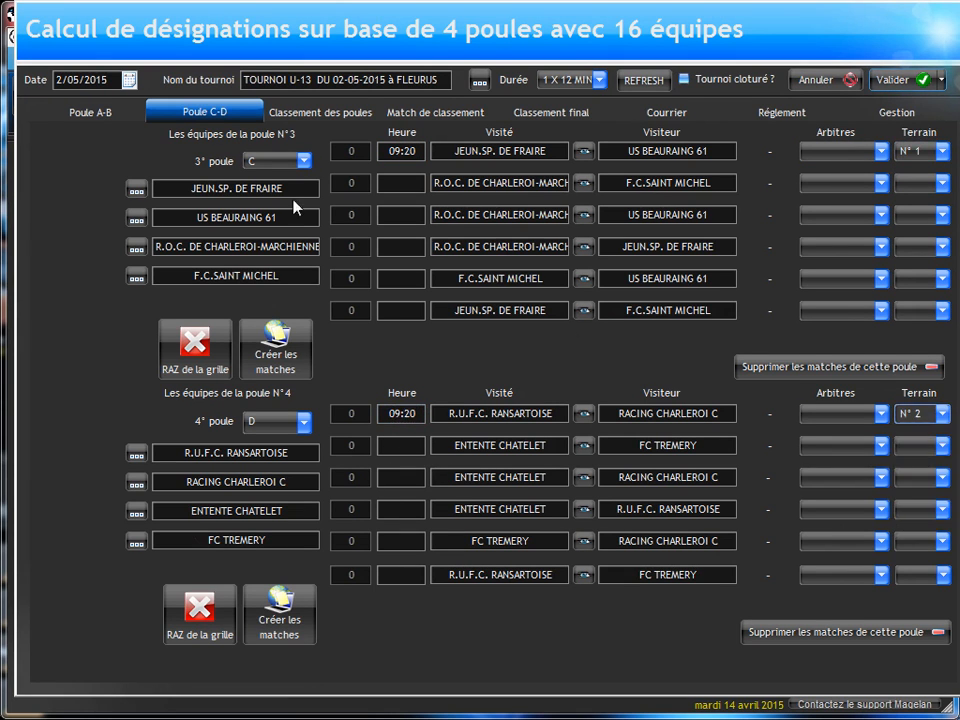
Step: Schedule pool A's second match, K.F.C. WEZEMBEEK - OPPEM against IRIS CLUB LAMBERSART, at 09:40 on field N° 1
left_click(89, 112)
left_click(401, 183)
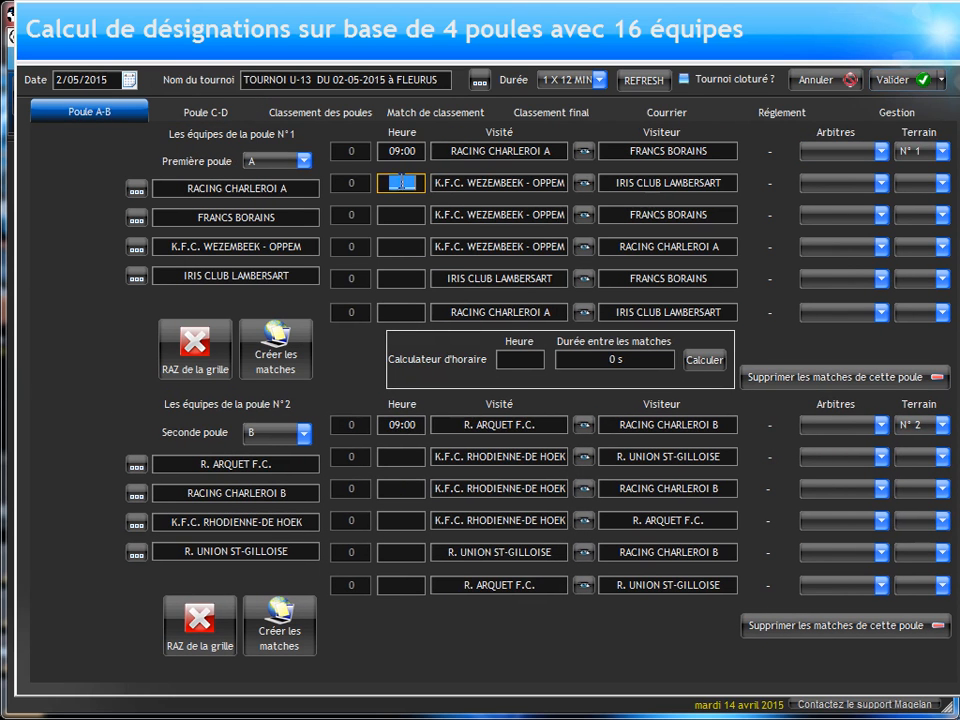
type("09:40")
left_click(920, 183)
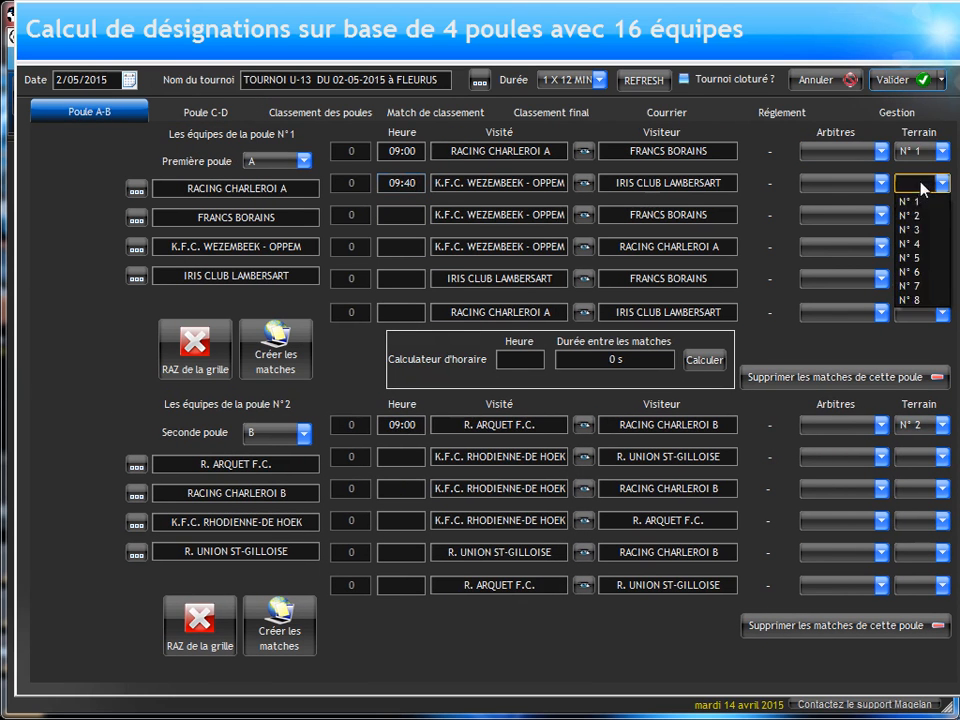
left_click(912, 200)
Step: Schedule pool B's second match, K.F.C. RHODIENNE-DE HOEK against R. UNION ST-GILLOISE, at 09:40 on field N° 2
left_click(401, 456)
type("09:40")
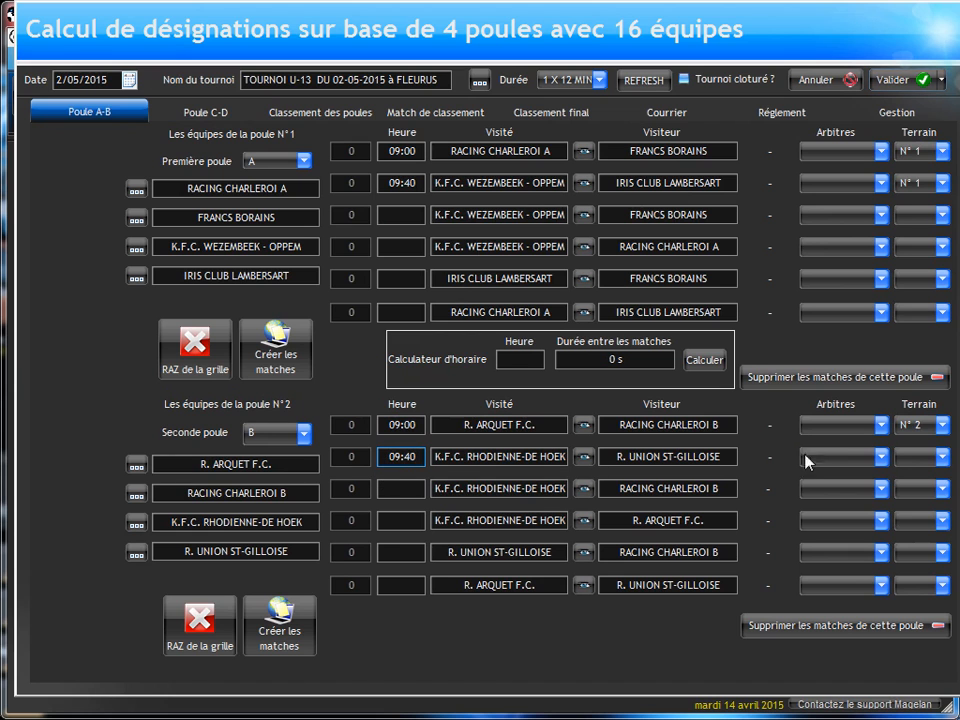
left_click(924, 458)
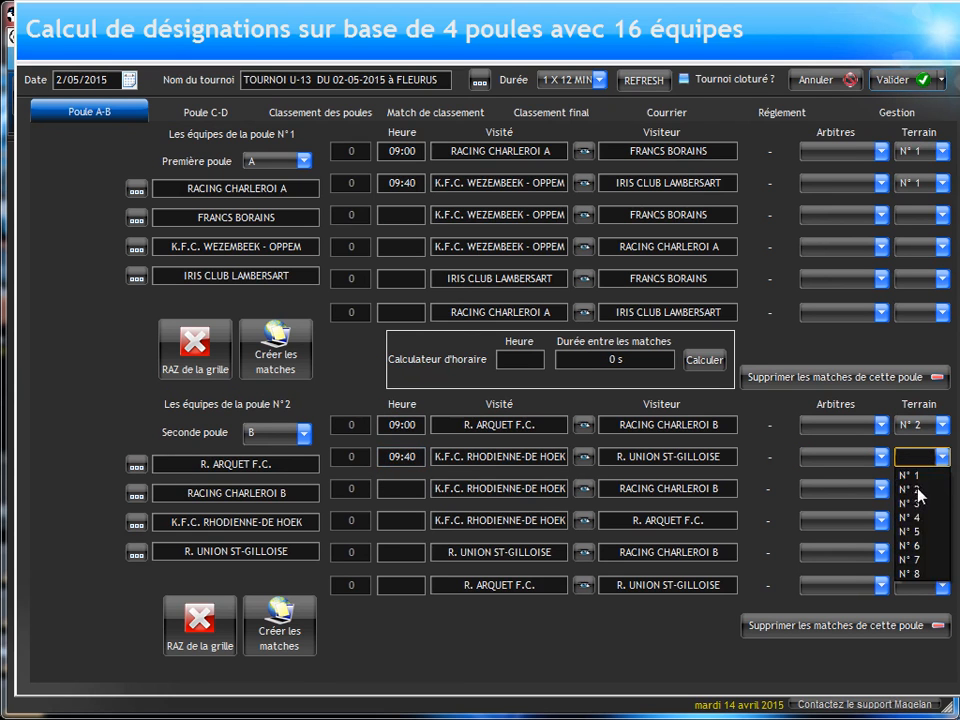
left_click(917, 490)
Step: Schedule pool C's second match, the R.O.C. de Charleroi team against F.C.SAINT MICHEL, at 09:50 on field N° 1
left_click(192, 112)
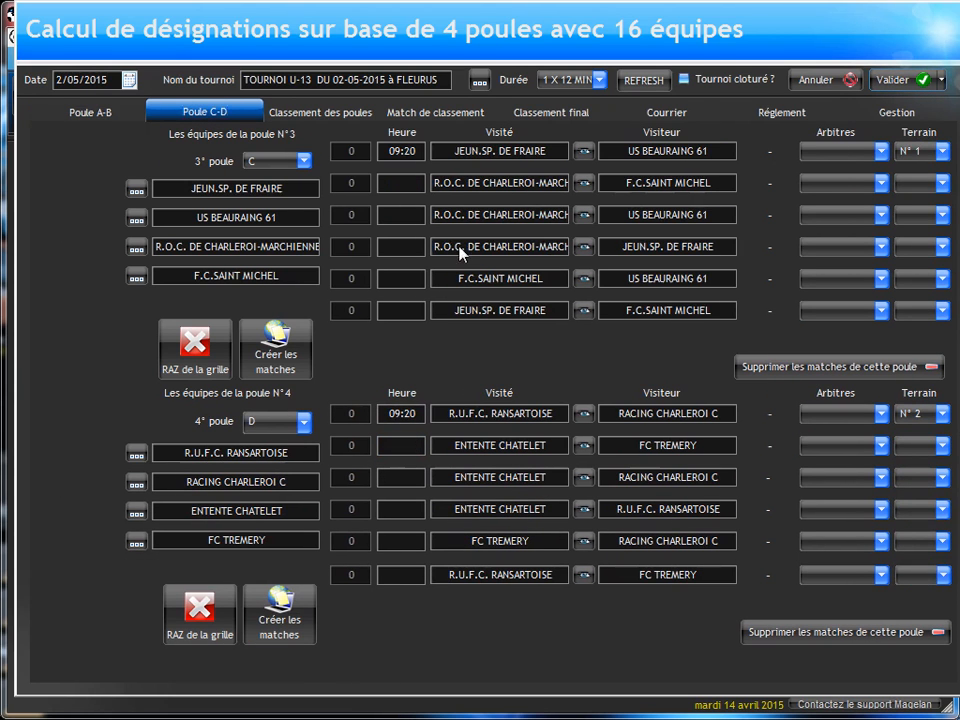
left_click(391, 183)
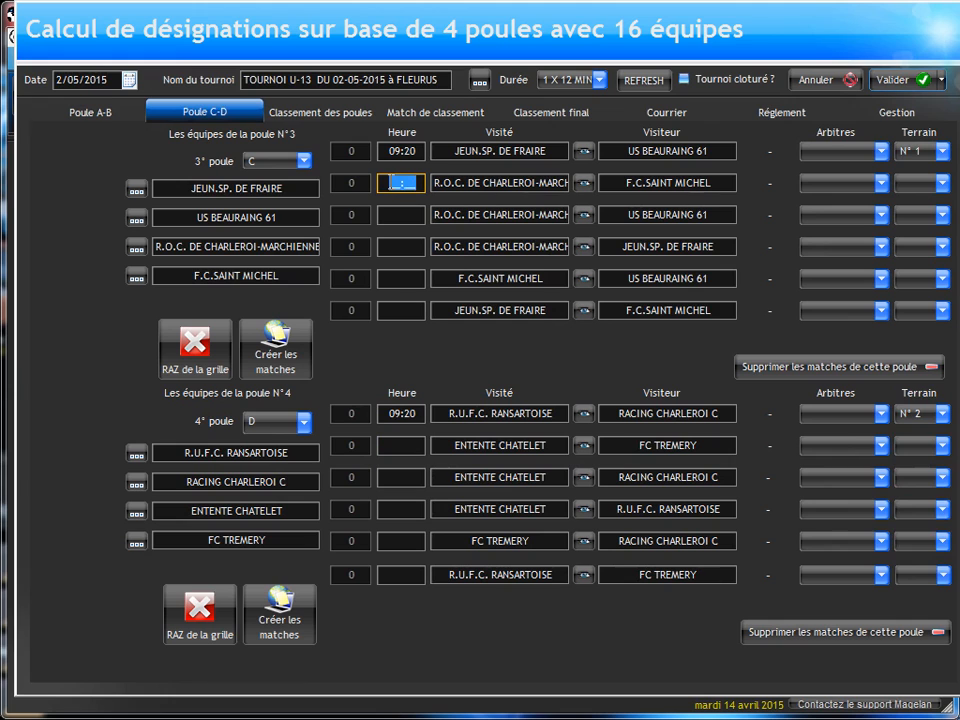
type("09:50")
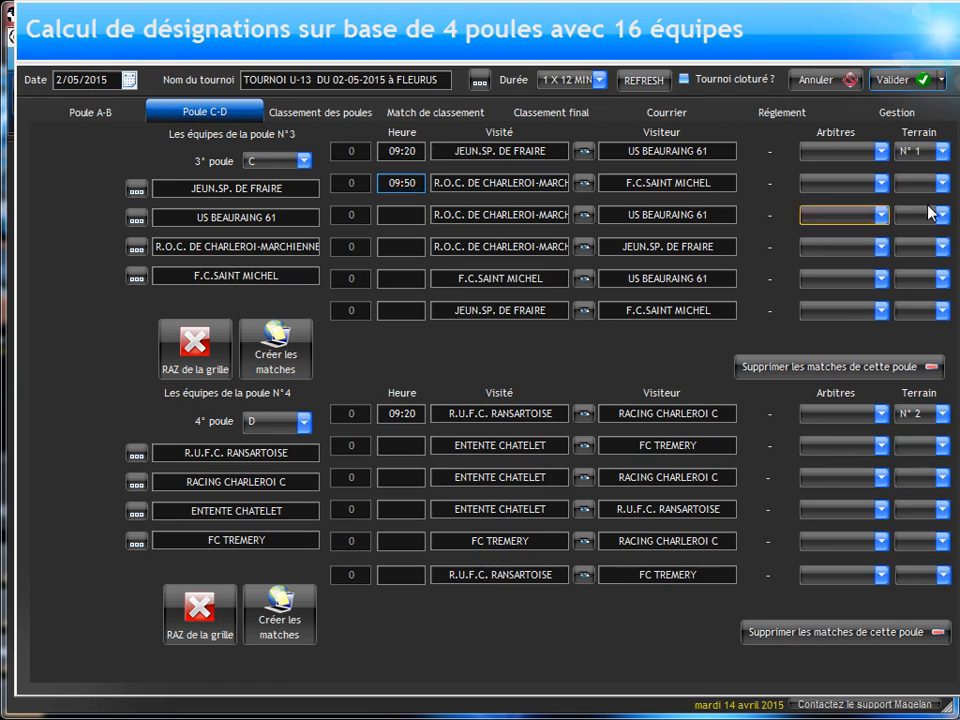
left_click(920, 185)
left_click(912, 201)
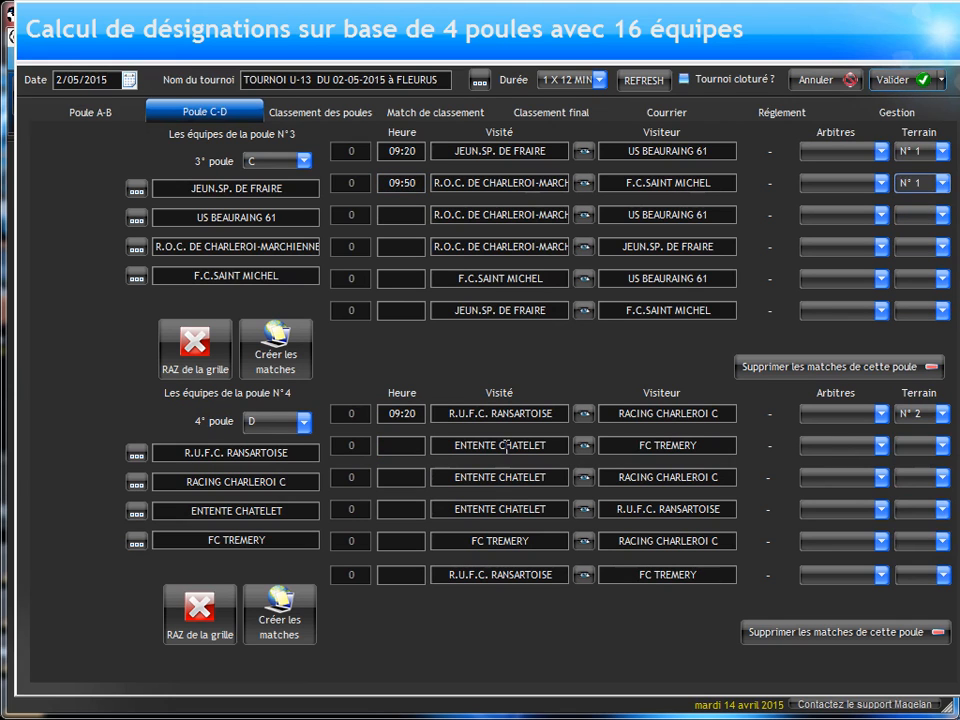
Step: Schedule pool D's second match, ENTENTE CHATELET against FC TREMERY, at 09:50 on field N° 2
left_click(399, 448)
type("095")
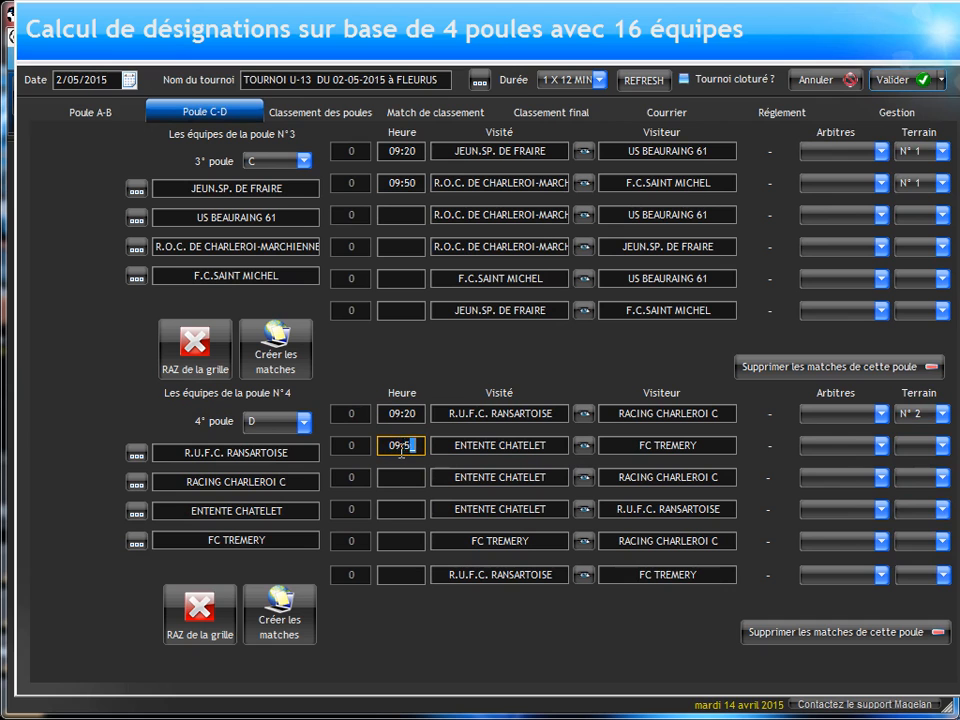
left_click(920, 447)
left_click(911, 484)
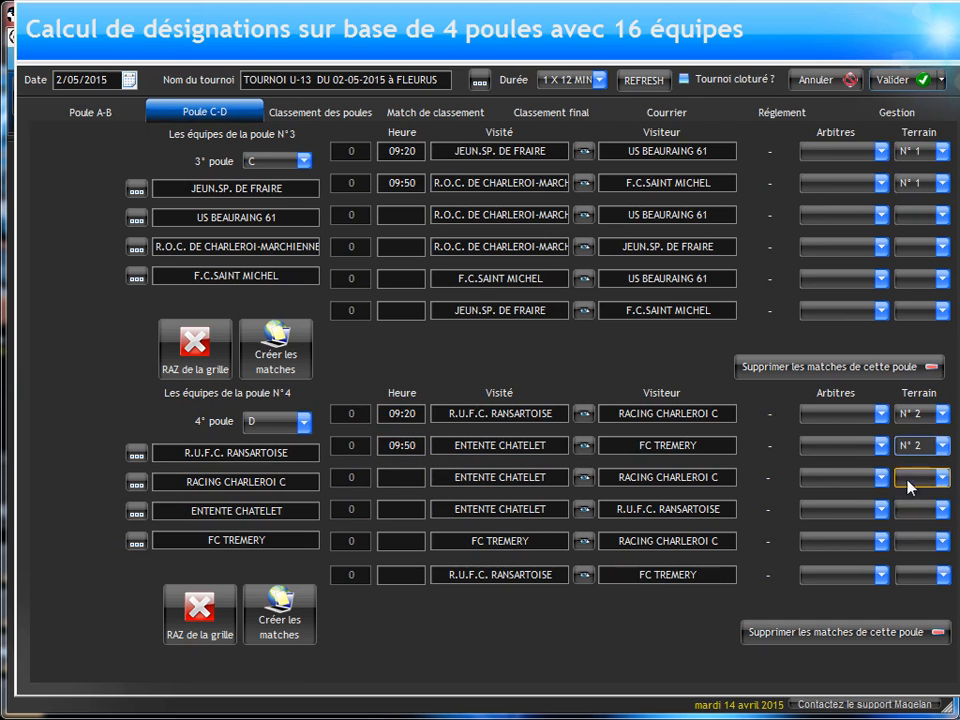
Step: Schedule pool A's third match, K.F.C. WEZEMBEEK - OPPEM against FRANCS BORAINS, at 10:10 on field N° 1
left_click(110, 112)
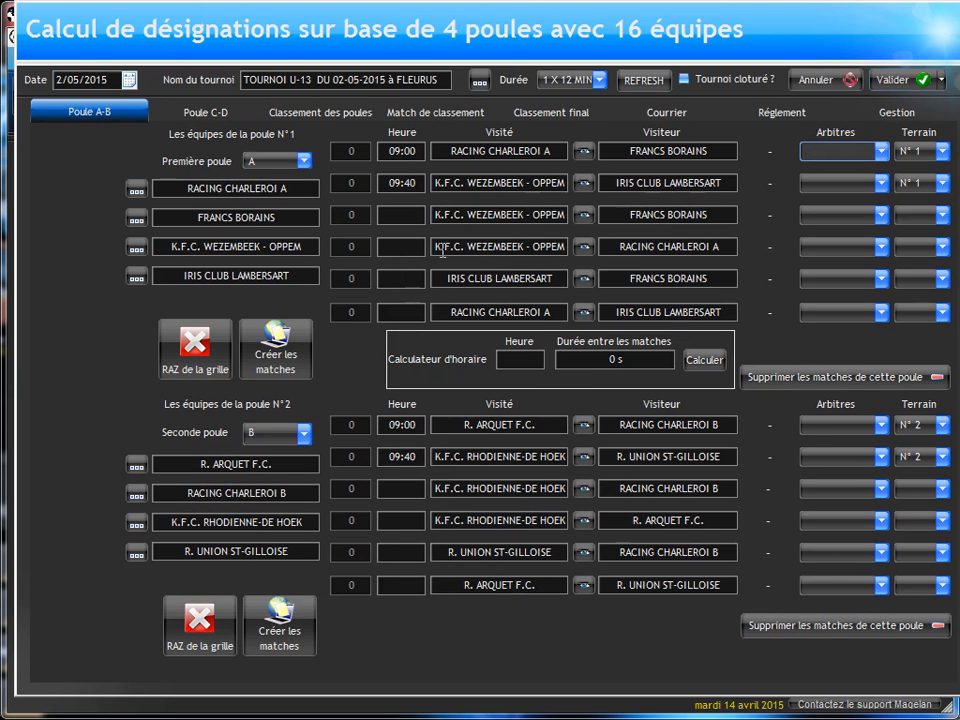
left_click(401, 215)
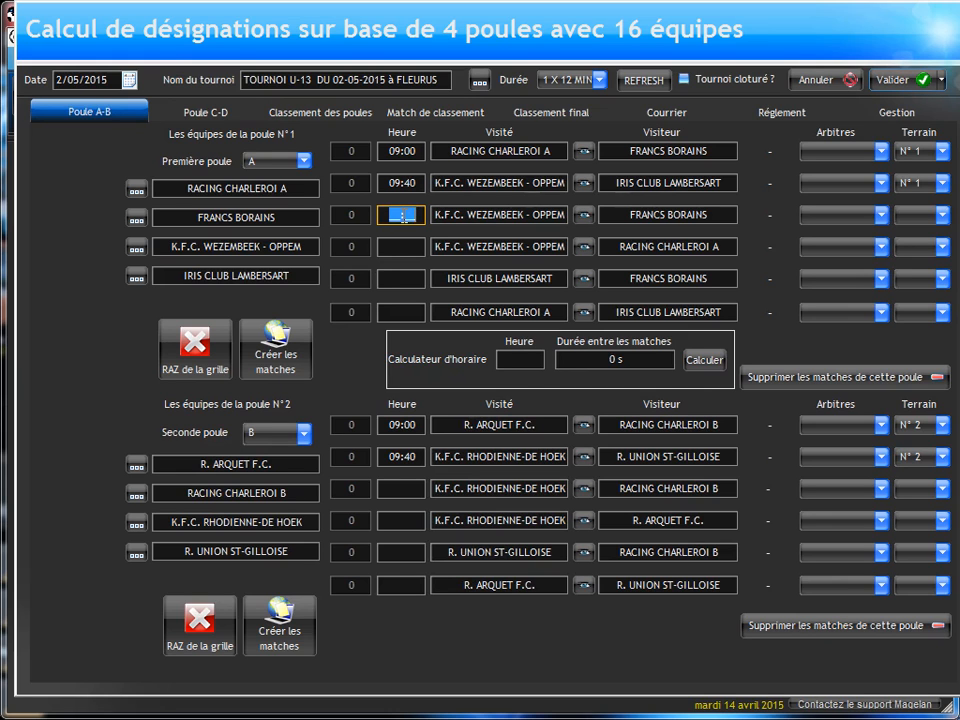
type("110")
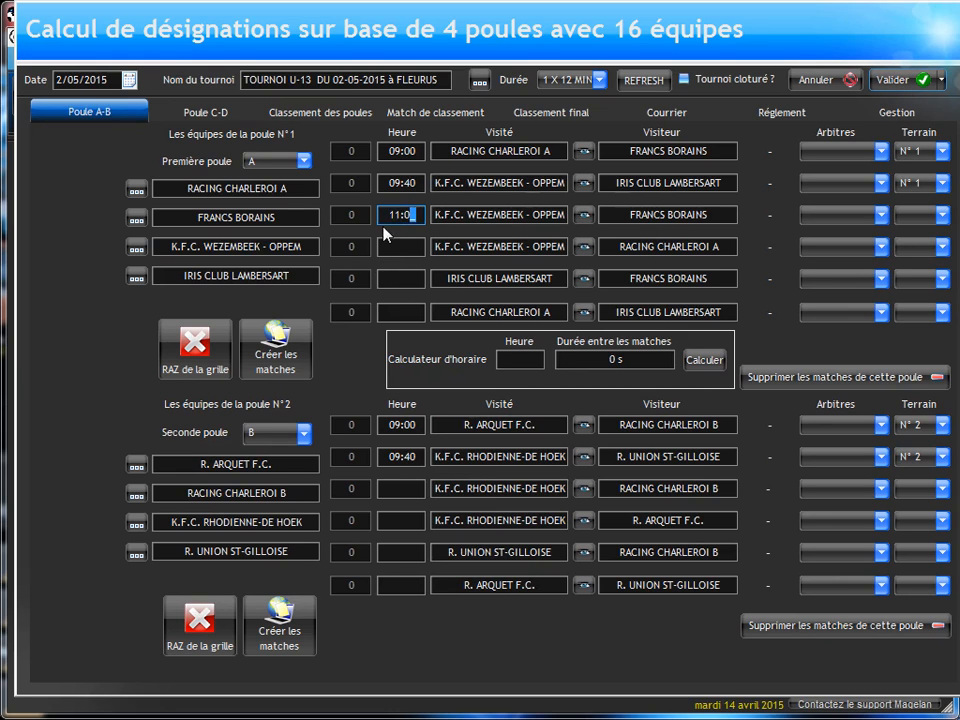
left_click_drag(388, 214, 417, 215)
type("1010")
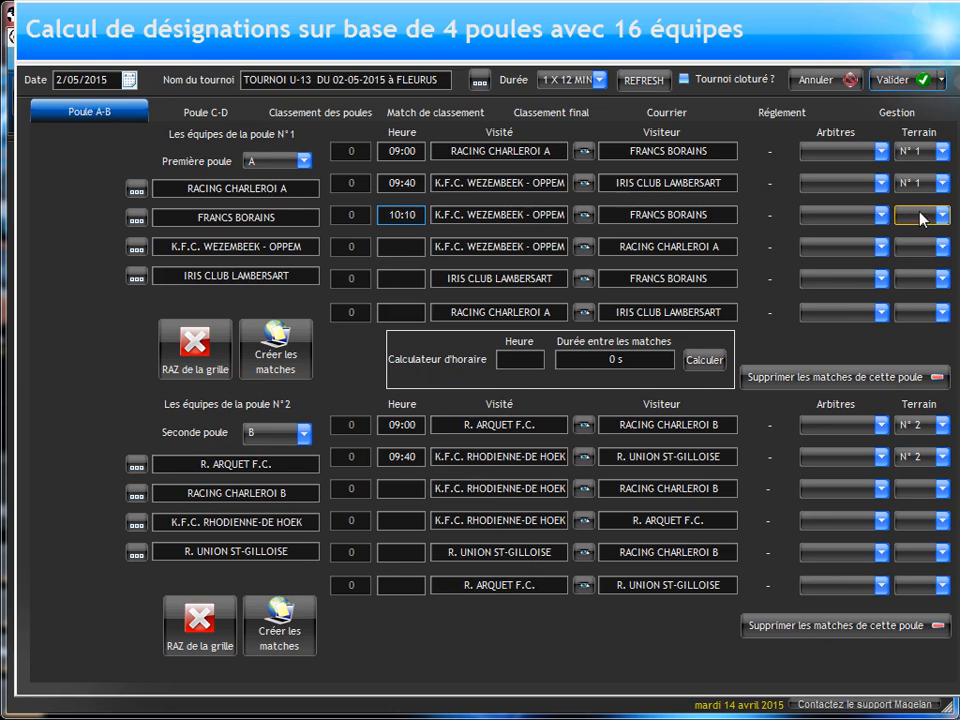
left_click(921, 216)
left_click(909, 234)
Step: Schedule pool B's third match, K.F.C. RHODIENNE-DE HOEK against RACING CHARLEROI B, at 10:10 on field N° 2
left_click(395, 488)
type("1010")
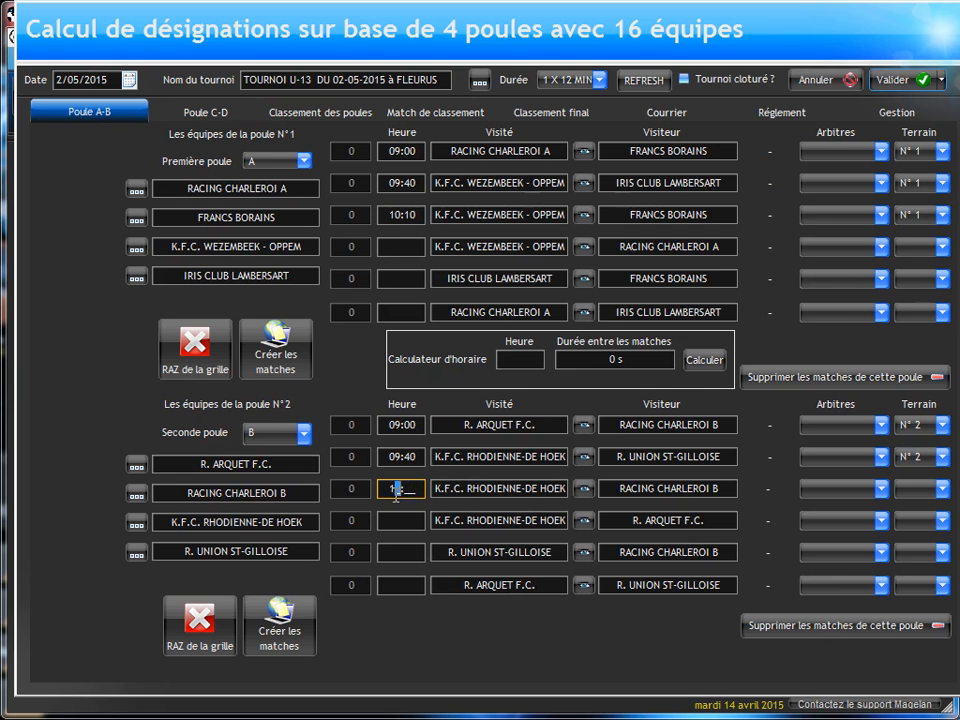
left_click(921, 489)
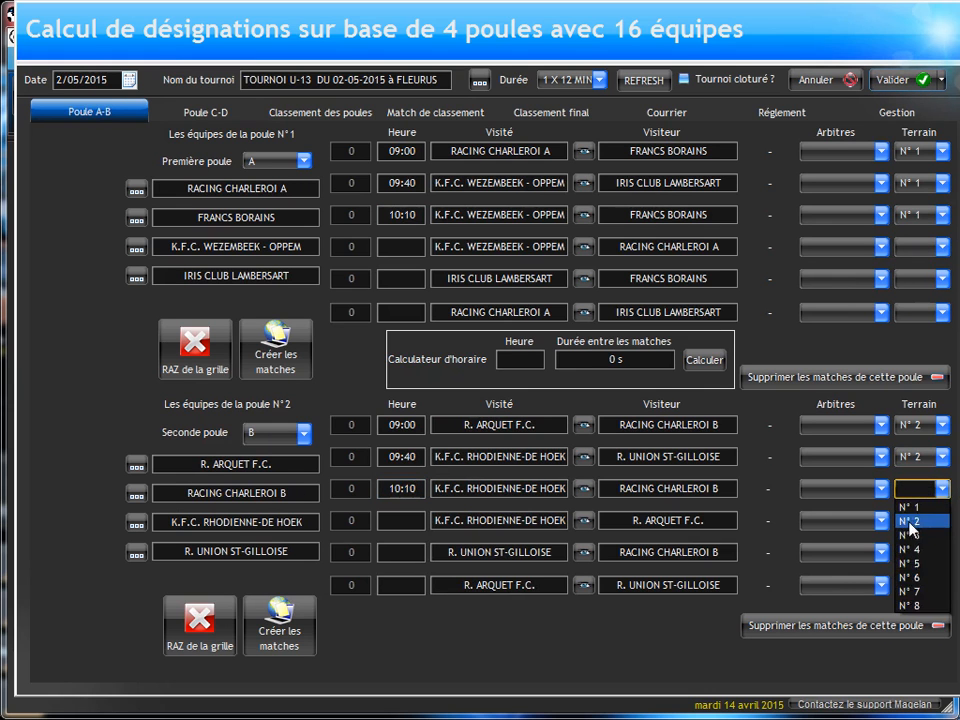
left_click(912, 521)
Step: Schedule pool C's third match, the R.O.C. de Charleroi team against US BEAURAING 61, at 10:30 on field N° 1
left_click(182, 118)
left_click(401, 215)
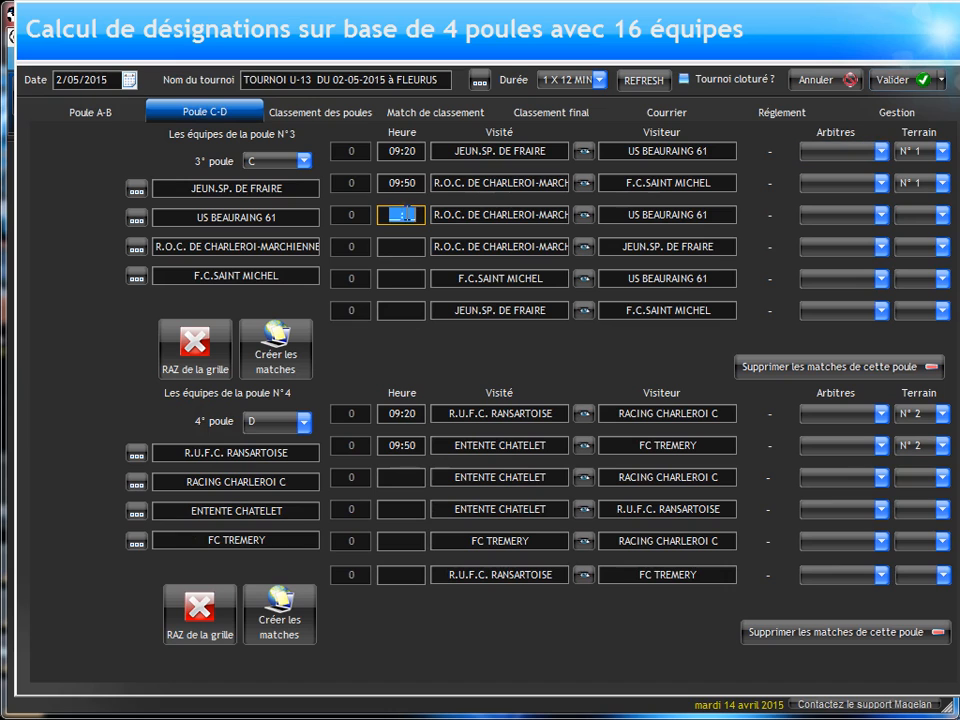
type("10:30")
left_click(910, 226)
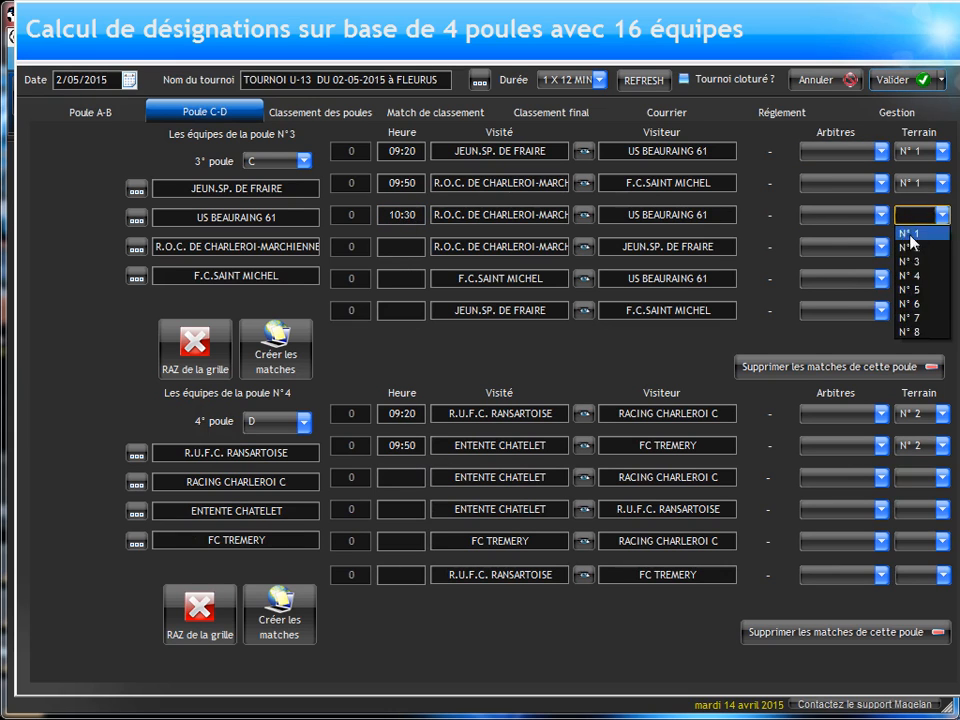
left_click(870, 233)
Step: Schedule pool D's third match, ENTENTE CHATELET against RACING CHARLEROI C, at 10:30 on field N° 2
left_click(401, 477)
type("1030")
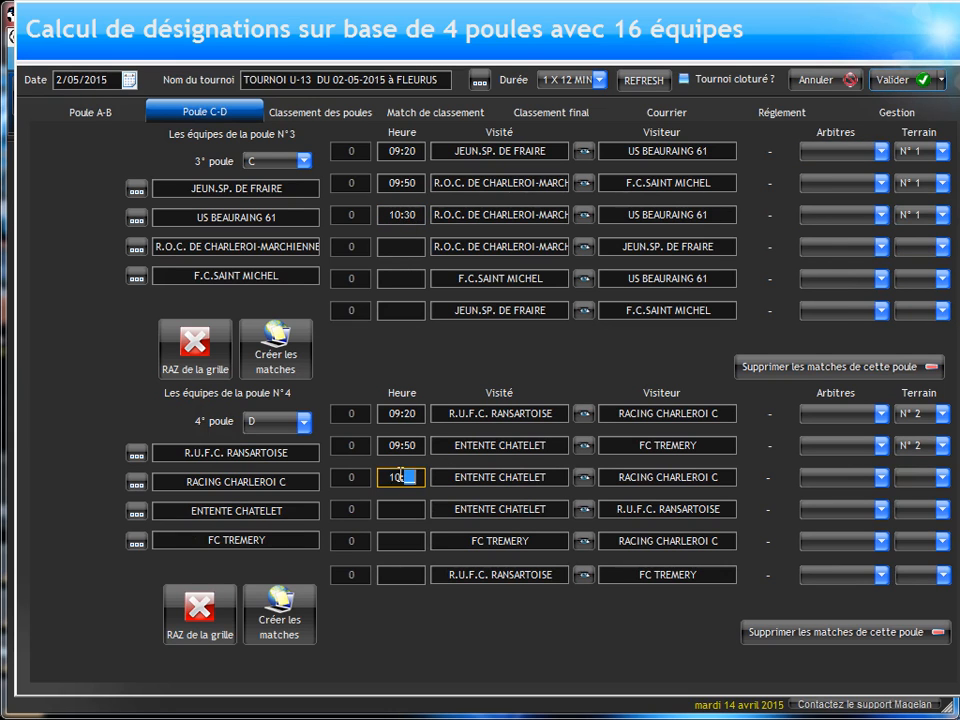
left_click(914, 477)
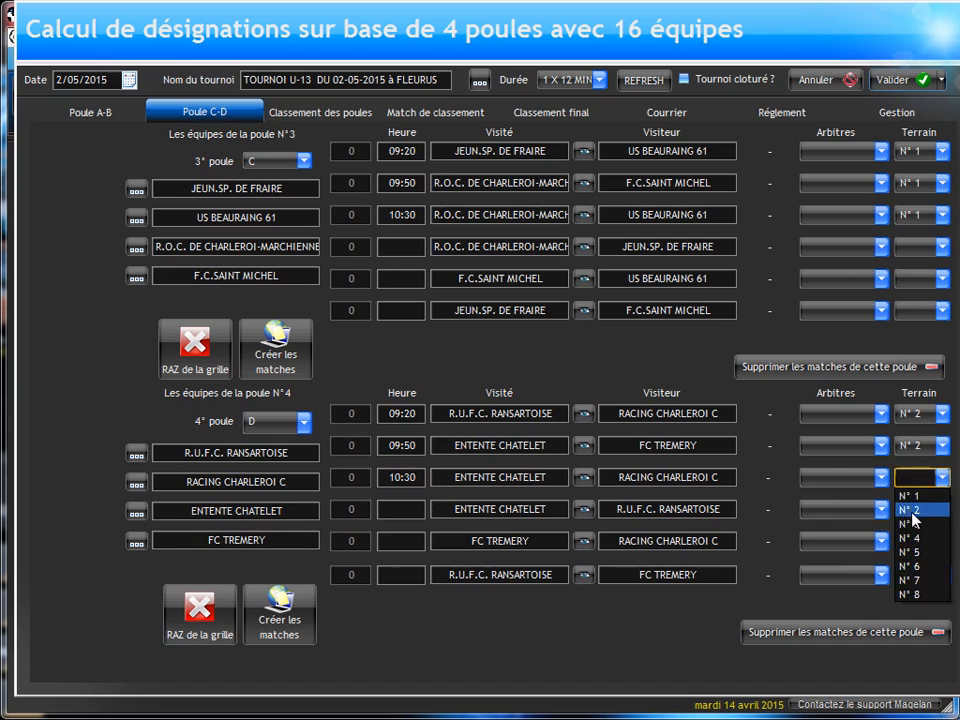
left_click(909, 509)
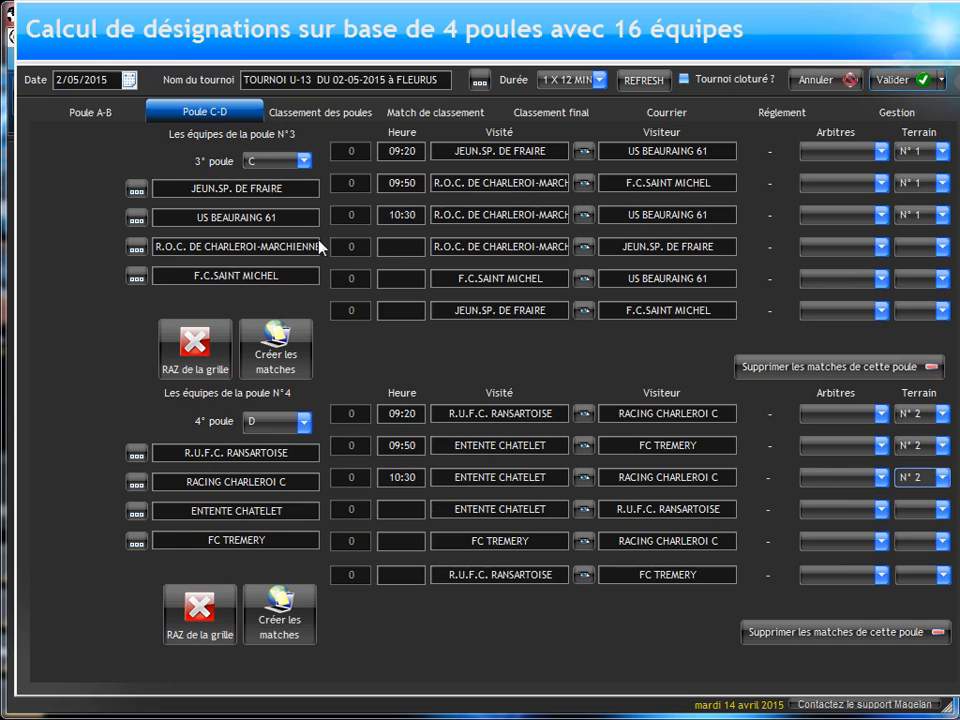
Step: Schedule pool A's fourth match, K.F.C. WEZEMBEEK - OPPEM against RACING CHARLEROI A, at 10:50 on field N° 3
left_click(88, 112)
left_click(395, 248)
type("10:")
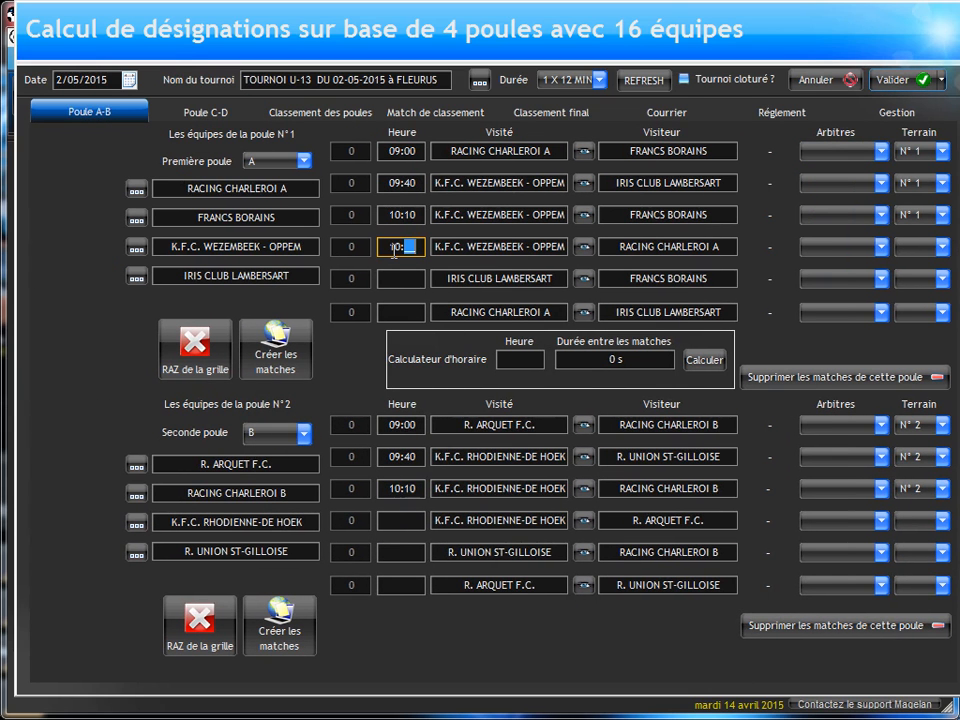
type("50")
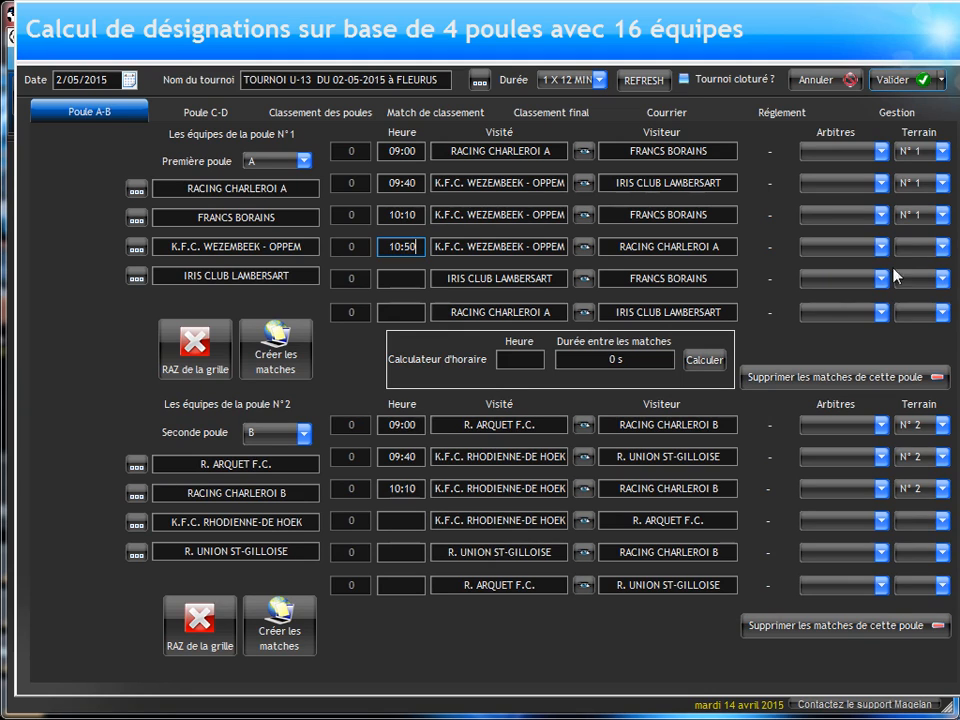
left_click(915, 249)
left_click(910, 294)
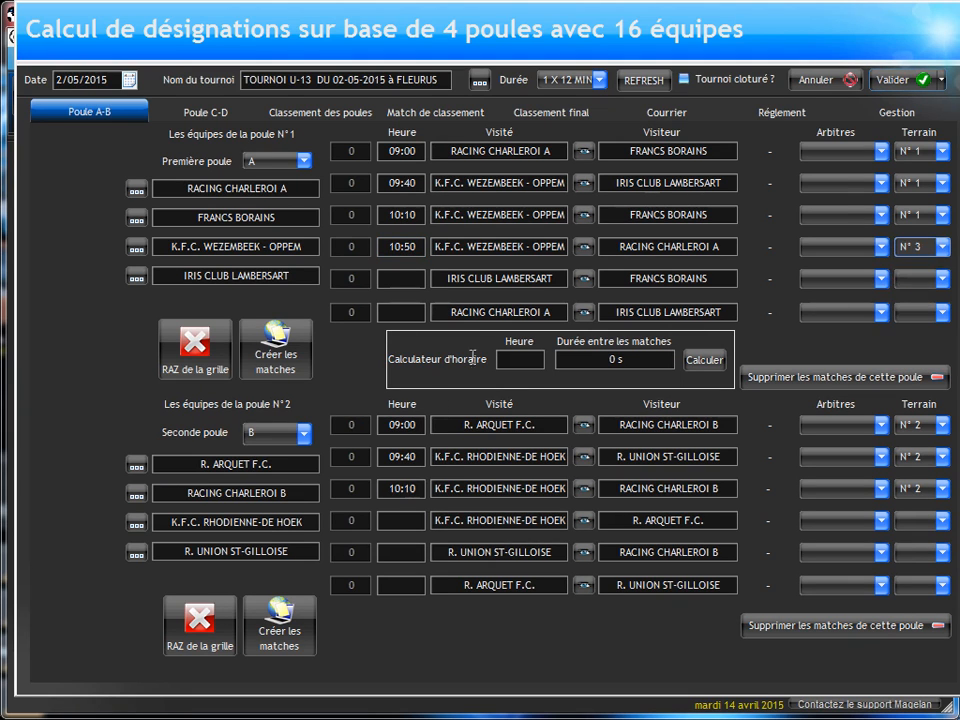
Step: Schedule pool B's fourth match at 10:50 on field N° 2, and correct pool A's fourth match to field N° 1
left_click(412, 521)
type("10:")
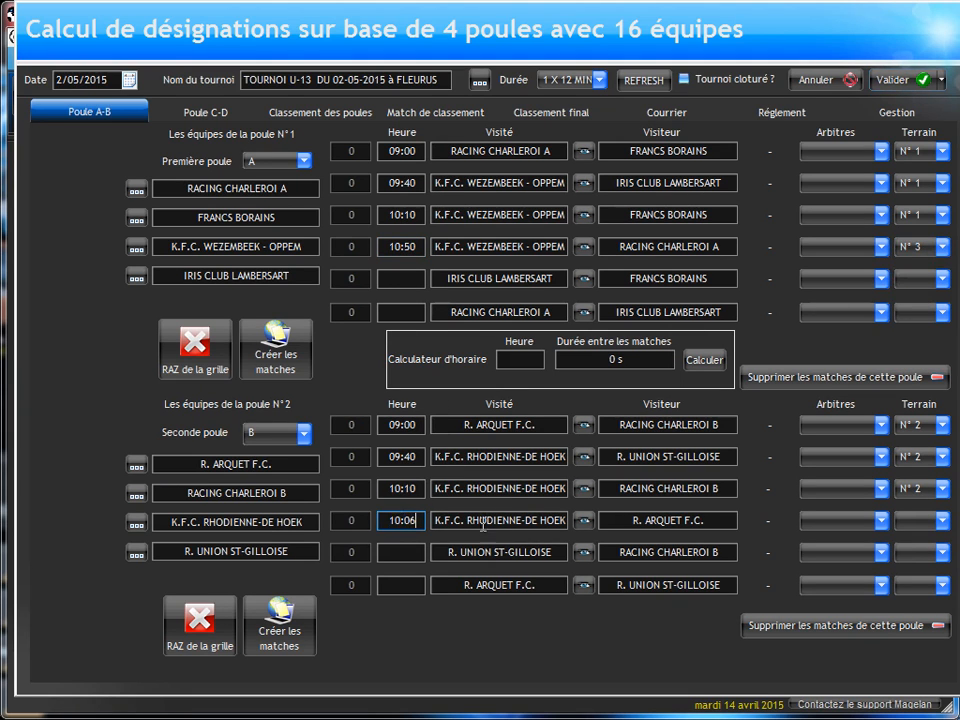
type("50")
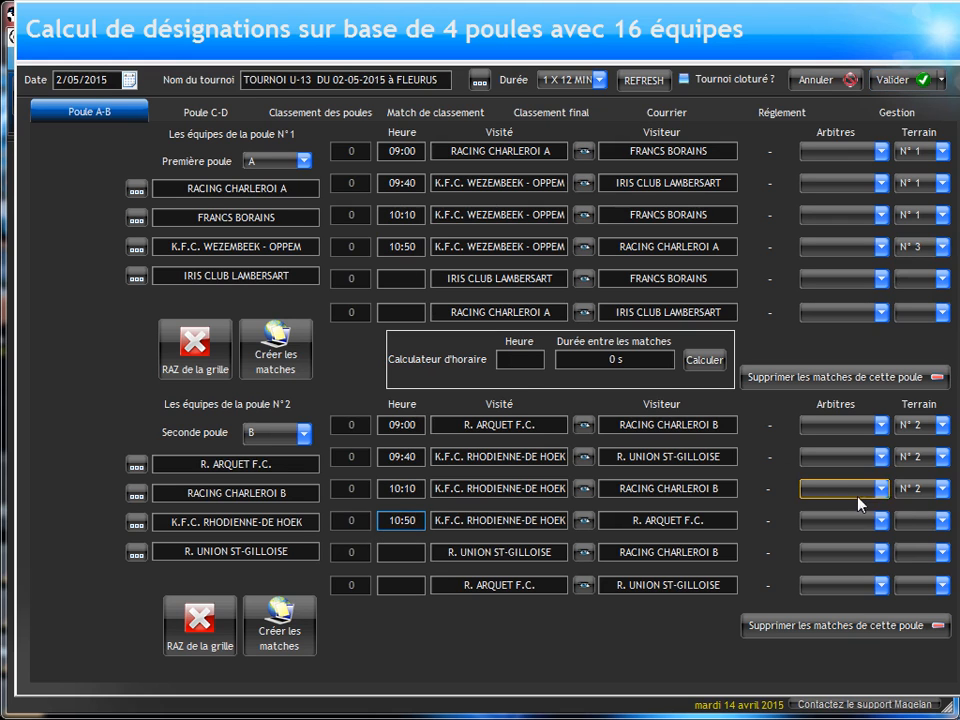
left_click(915, 520)
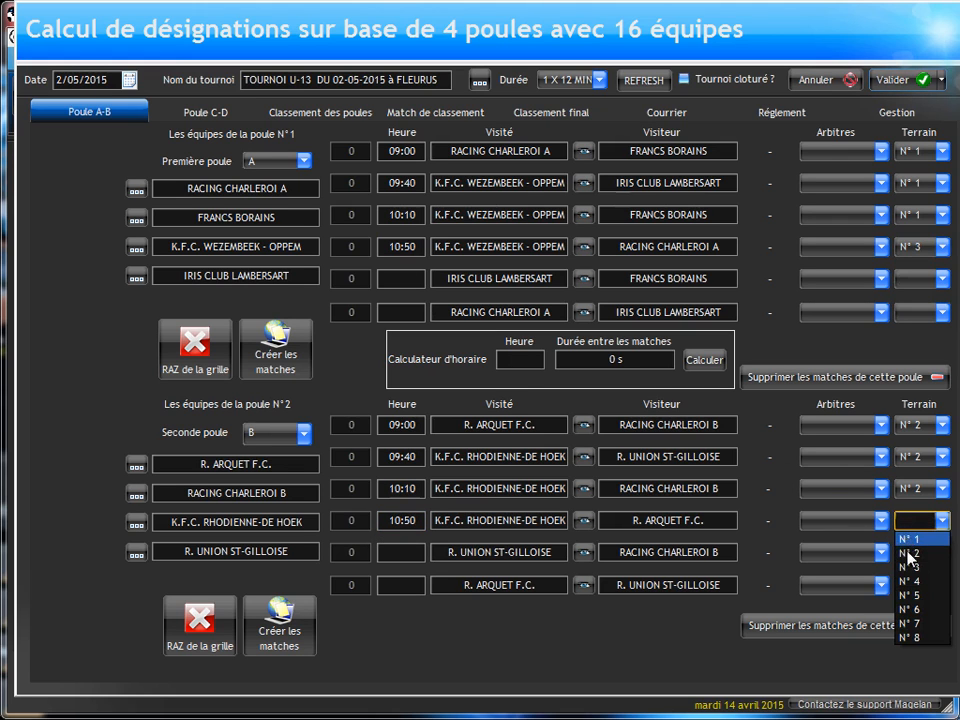
left_click(910, 552)
left_click(915, 247)
left_click(913, 268)
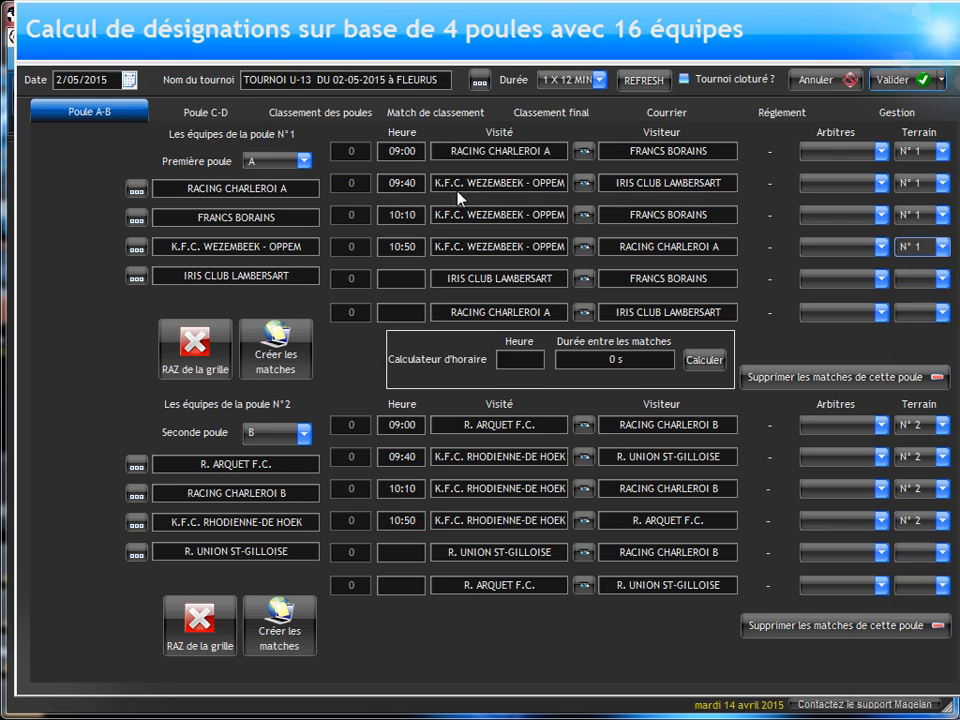
Step: Schedule pool C's fourth match, the R.O.C. de Charleroi team against JEUN.SP. DE FRAIRE, at 11:10 on field N° 1
left_click(200, 115)
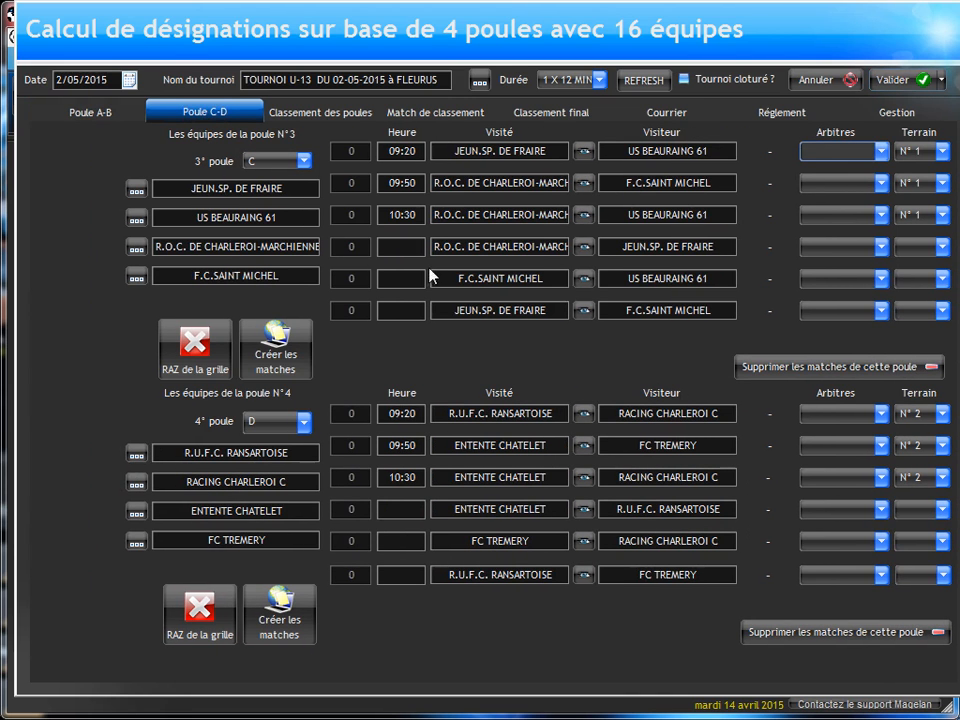
left_click(400, 246)
type("11:1")
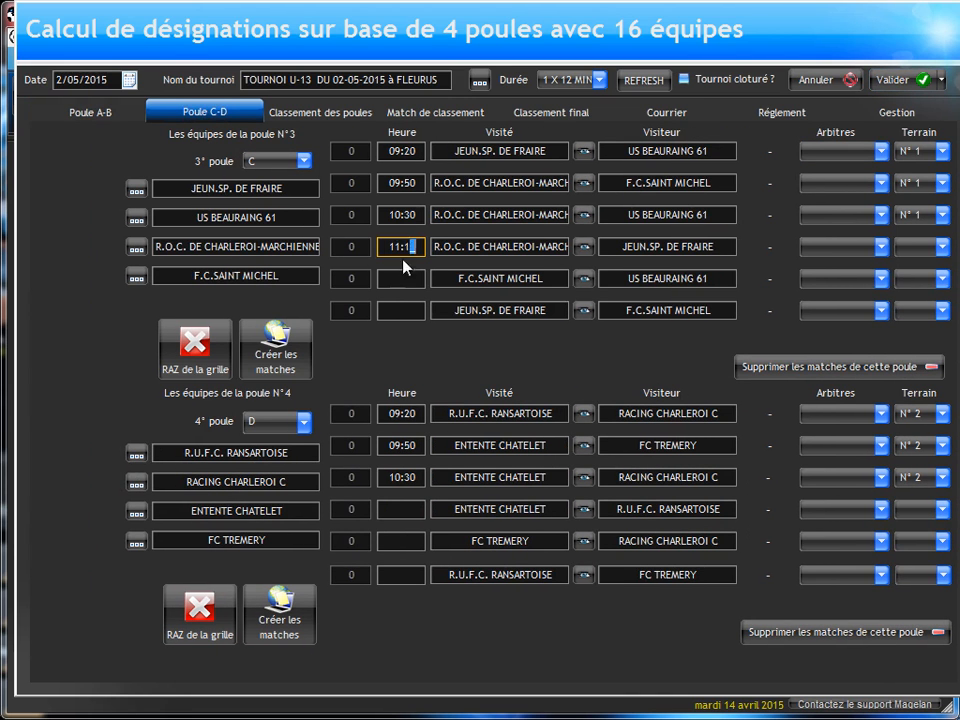
type("0")
left_click(924, 246)
left_click(909, 268)
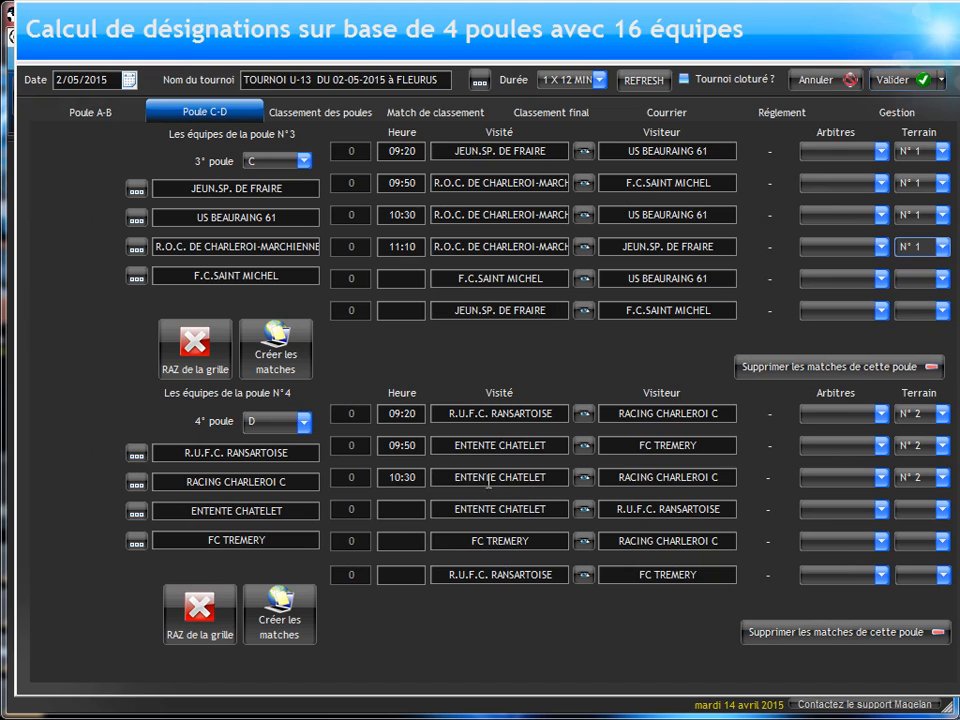
Step: Schedule pool D's fourth match, ENTENTE CHATELET against R.U.F.C. RANSARTOISE, at 11:10 on field N° 2
left_click(395, 510)
type("11:10")
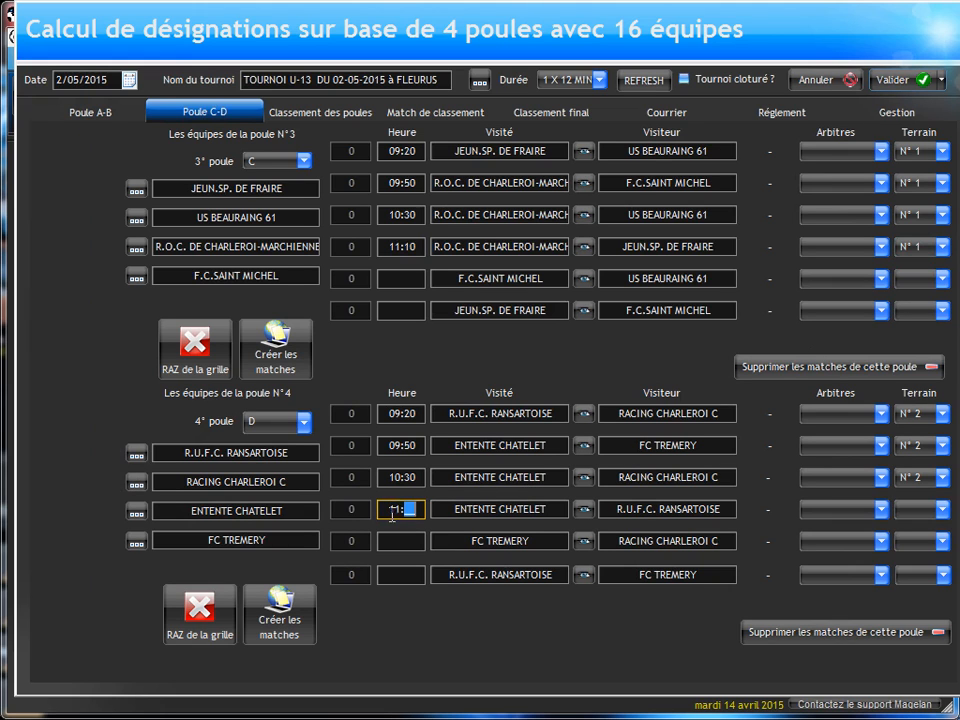
left_click(910, 508)
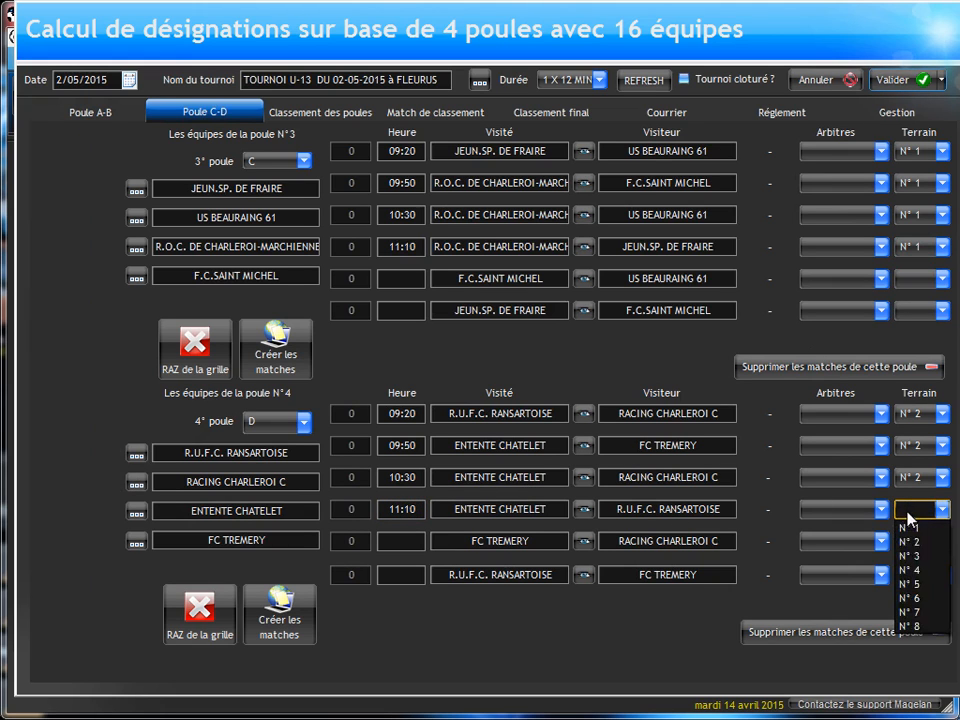
left_click(912, 537)
Step: Schedule pool A's fifth match, IRIS CLUB LAMBERSART against FRANCS BORAINS, at 11:30 on field N° 1
left_click(84, 115)
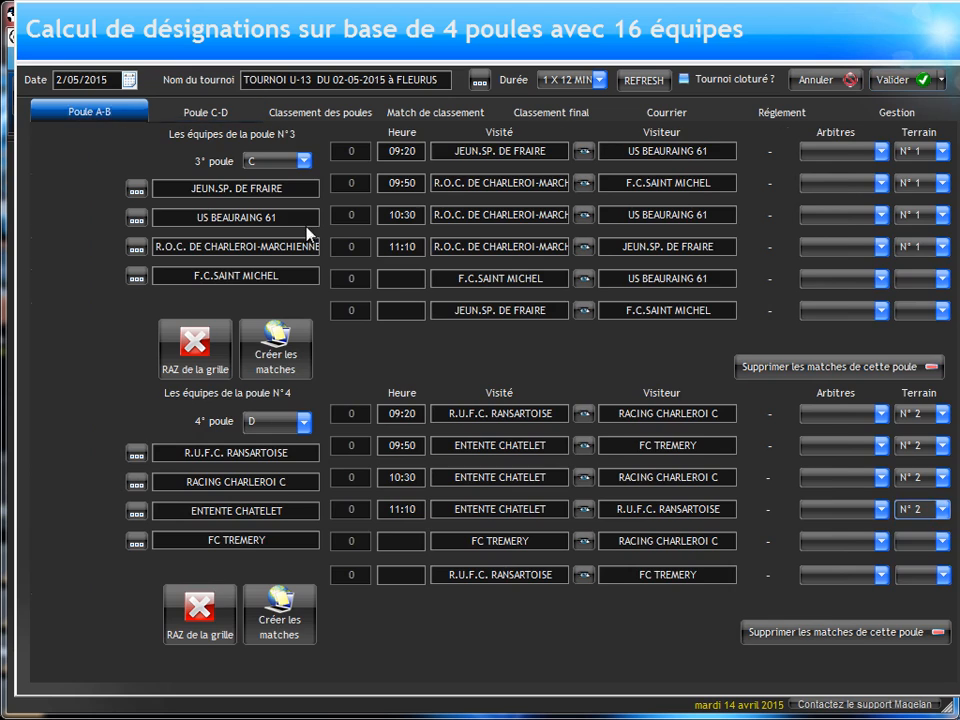
left_click(400, 279)
type("11")
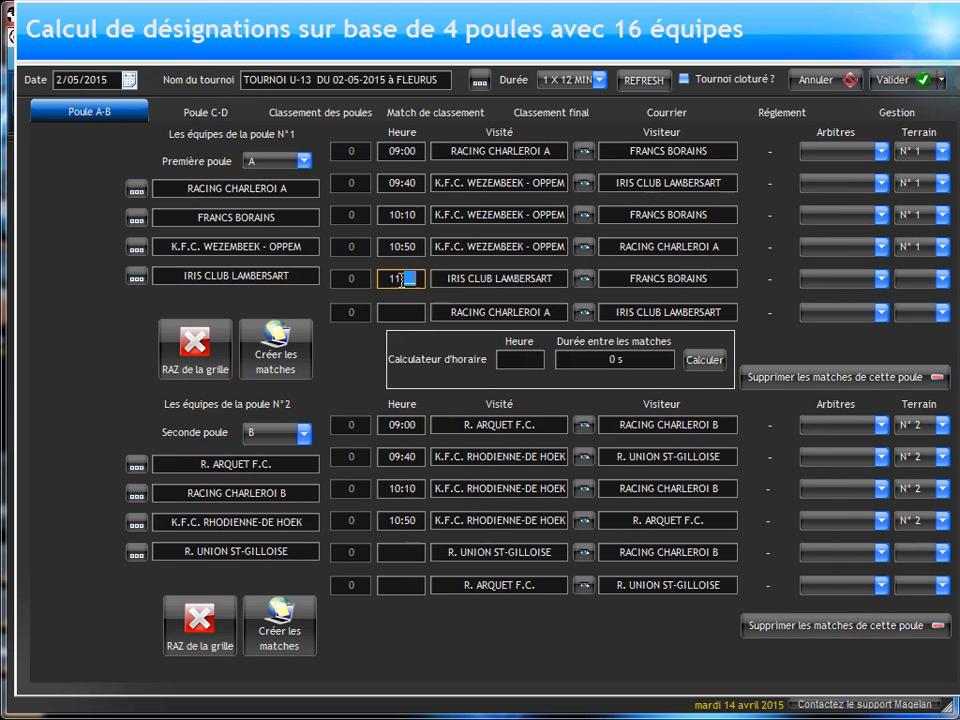
type(":30")
left_click(911, 280)
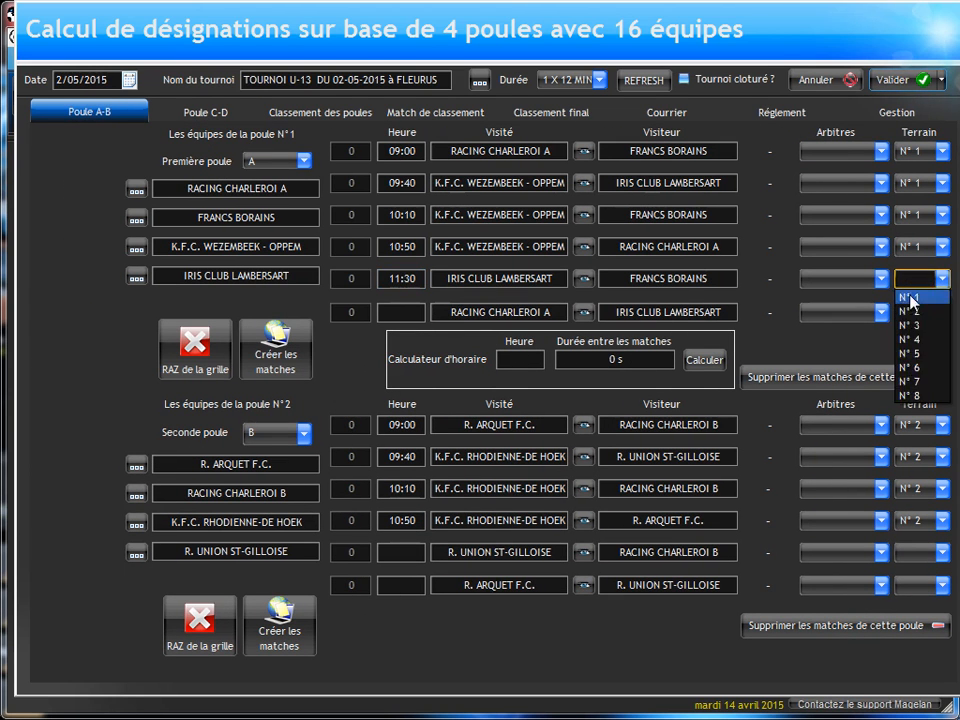
left_click(910, 297)
Step: Schedule pool B's fifth match, R. UNION ST-GILLOISE against RACING CHARLEROI B, at 11:30 on field N° 2
left_click(400, 552)
type("11:30")
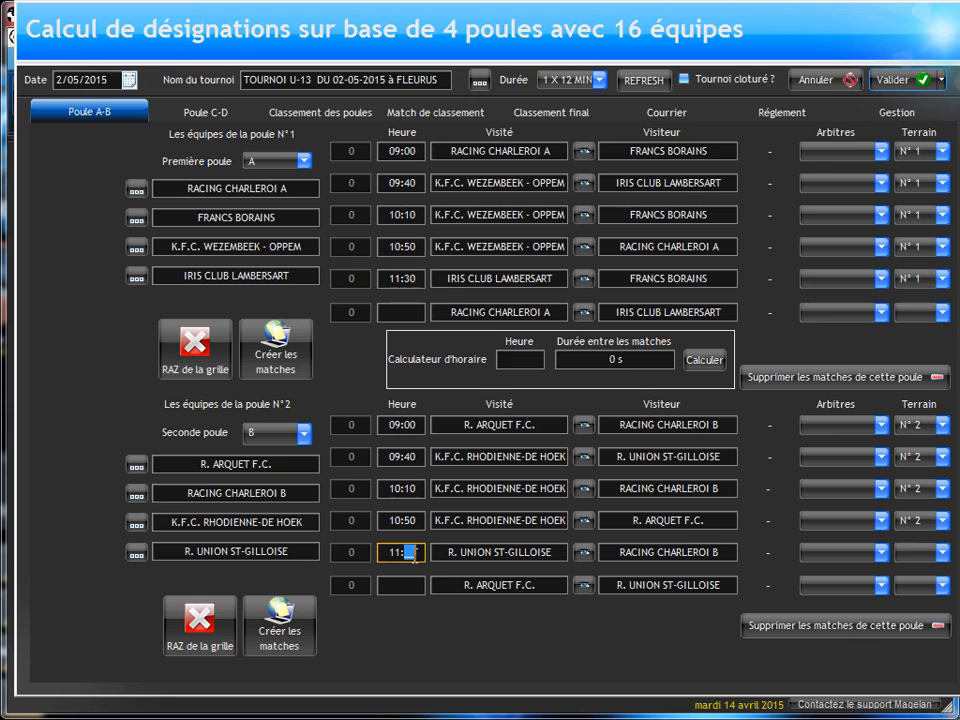
left_click(911, 552)
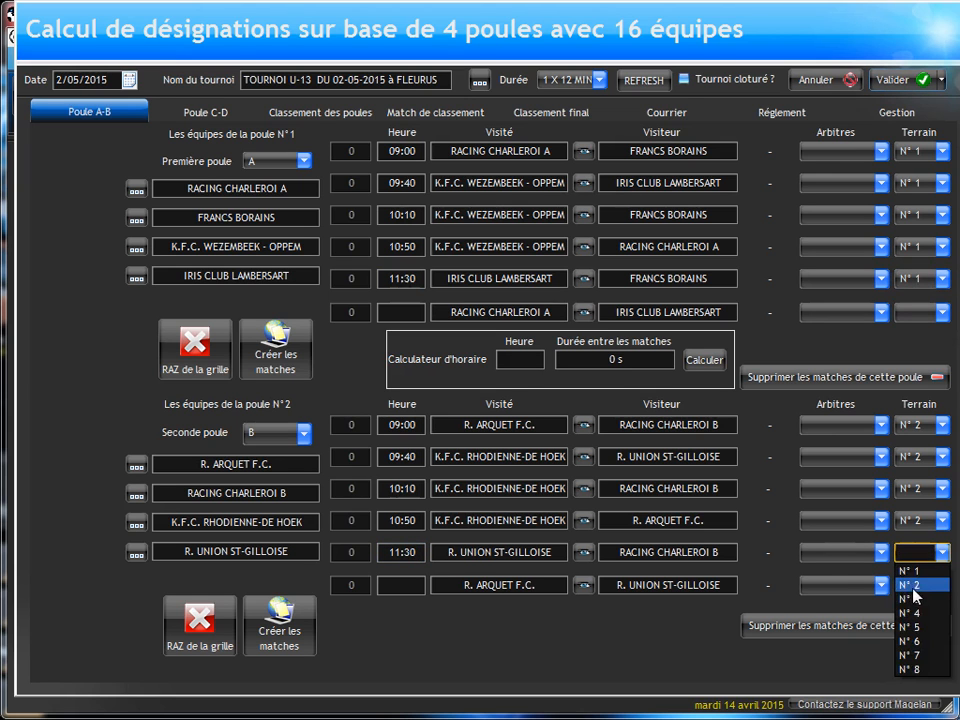
left_click(911, 584)
Step: Schedule pool C's fifth match, F.C.SAINT MICHEL against US BEAURAING 61, at 11:50 on field N° 1
left_click(195, 114)
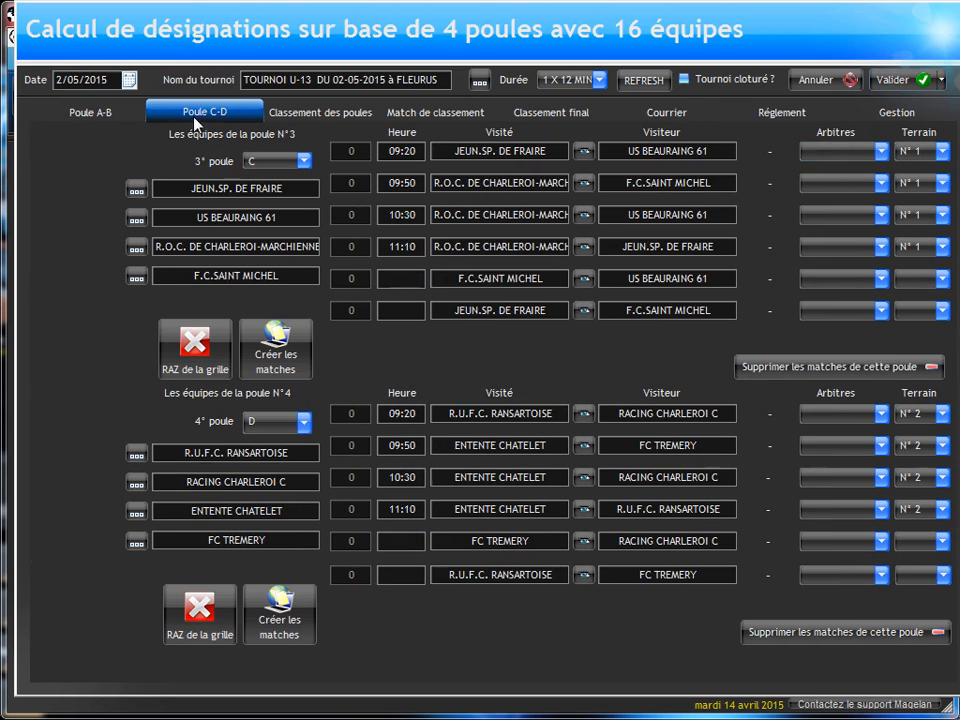
left_click(400, 279)
type("11:50")
left_click(910, 282)
left_click(909, 296)
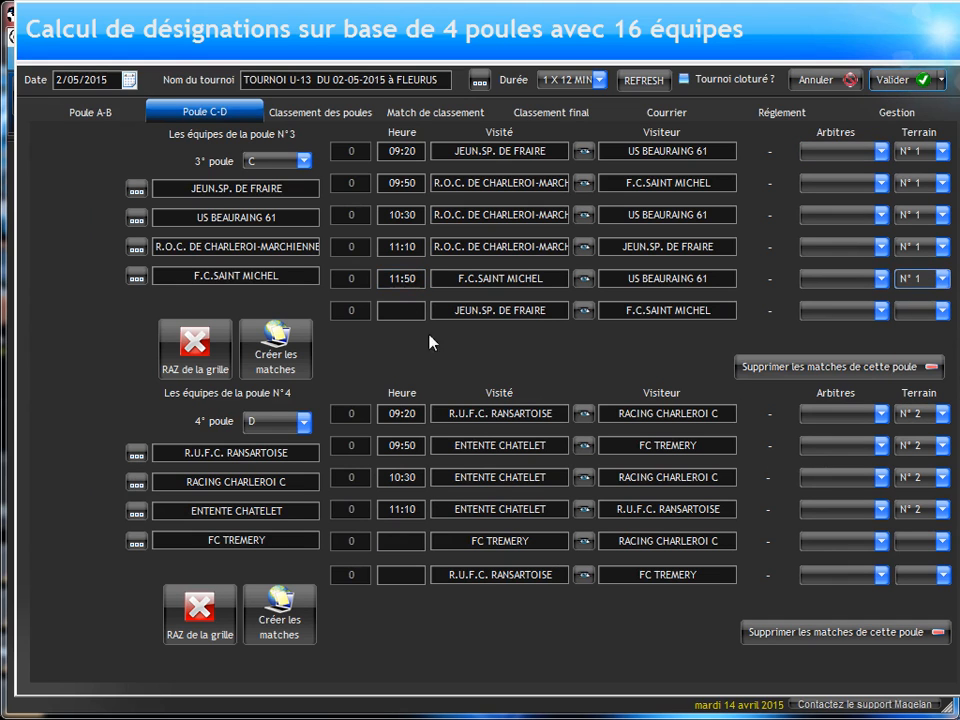
Step: Schedule pool D's fifth match, FC TREMERY against RACING CHARLEROI C, at 11:50 on field N° 2
left_click(400, 541)
type("11:50")
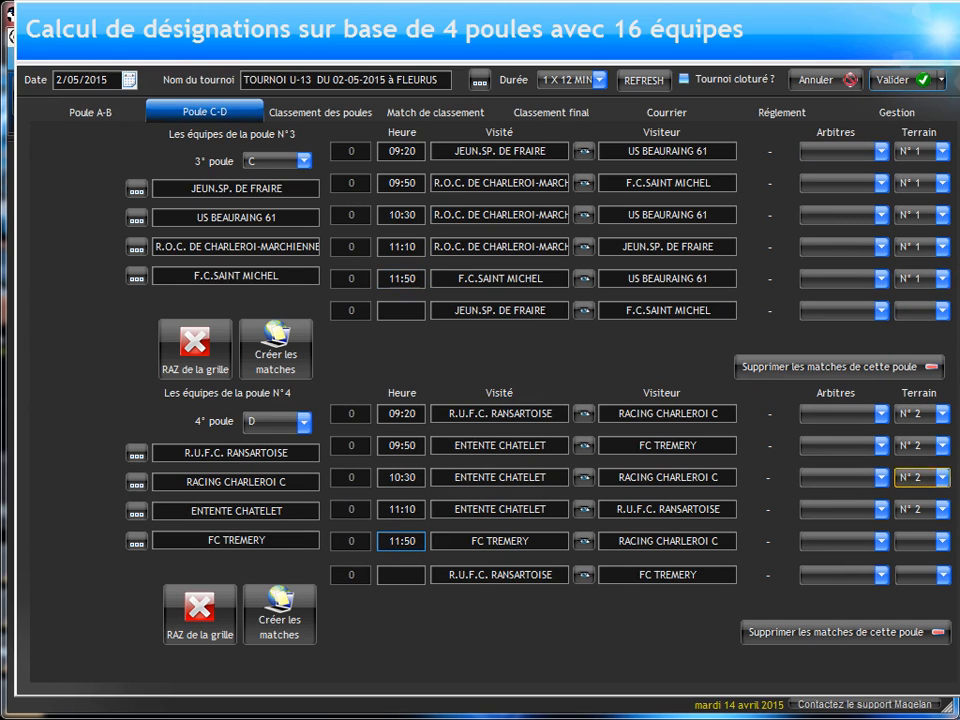
left_click(932, 548)
left_click(913, 575)
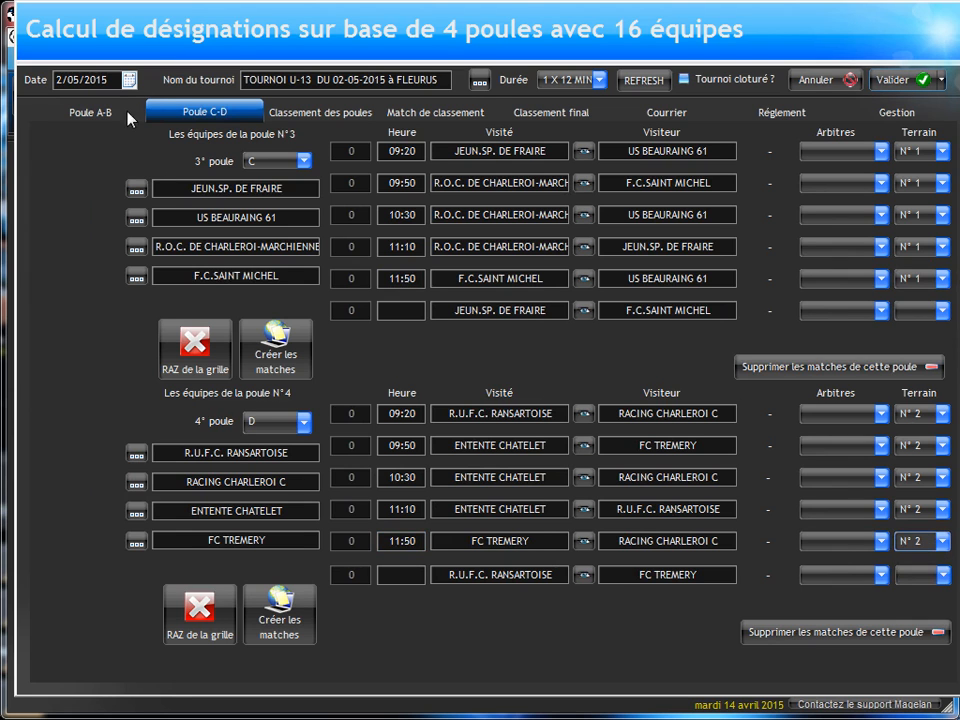
Step: Schedule pool A's sixth match, RACING CHARLEROI A against IRIS CLUB LAMBERSART, at 12:10 on field N° 1
left_click(90, 112)
left_click(396, 311)
left_click(396, 310)
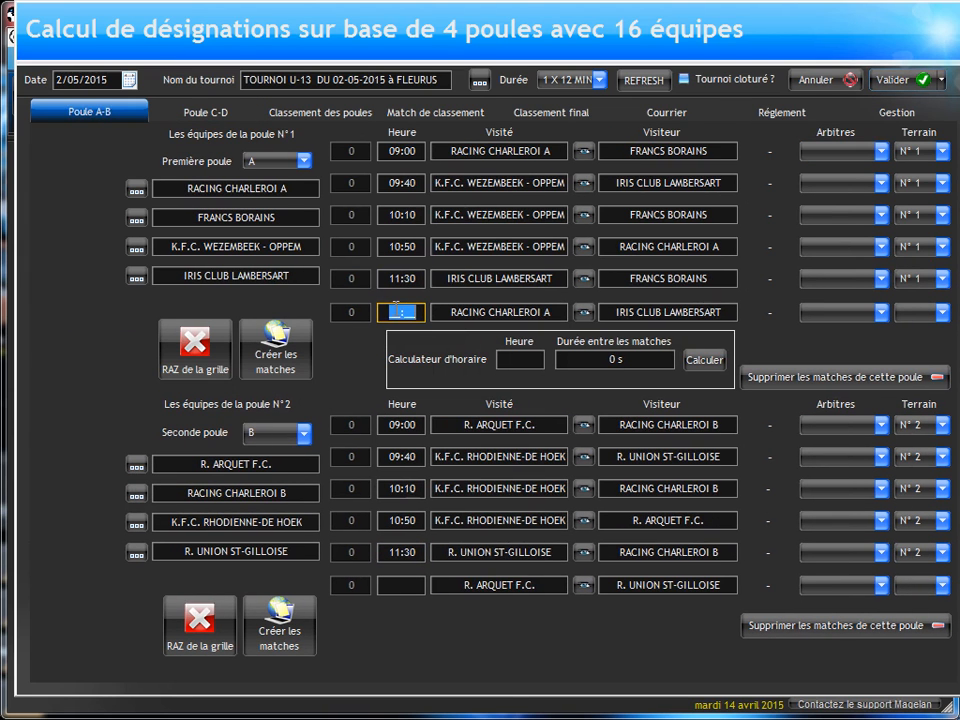
type("1210")
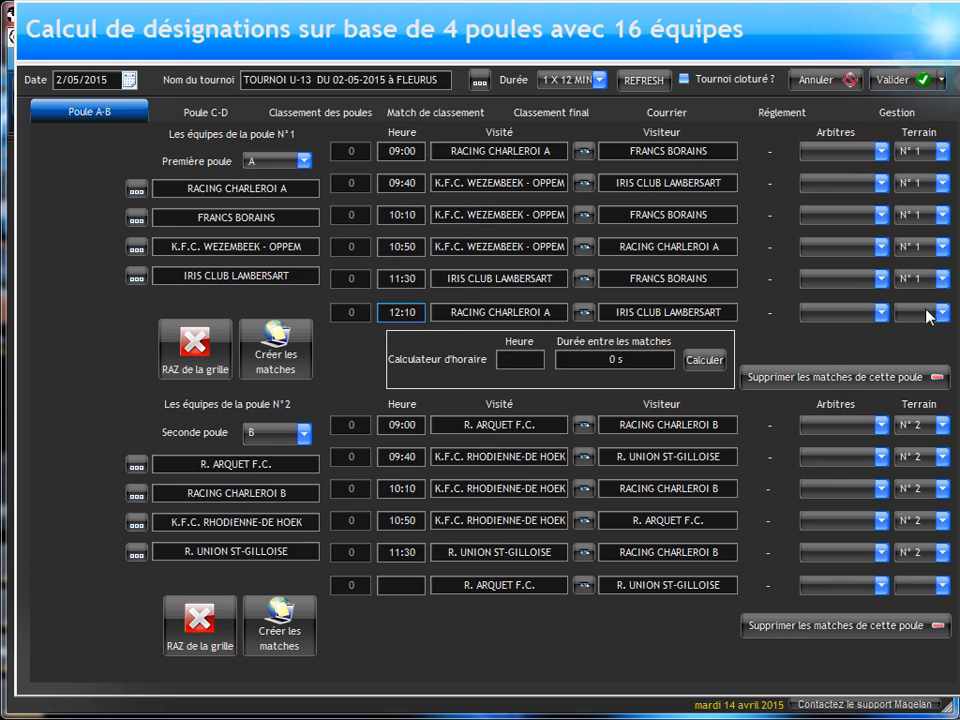
left_click(940, 313)
left_click(908, 330)
Step: Schedule pool B's sixth match, R. ARQUET F.C. against R. UNION ST-GILLOISE, at 12:10 on field N° 2
left_click(405, 585)
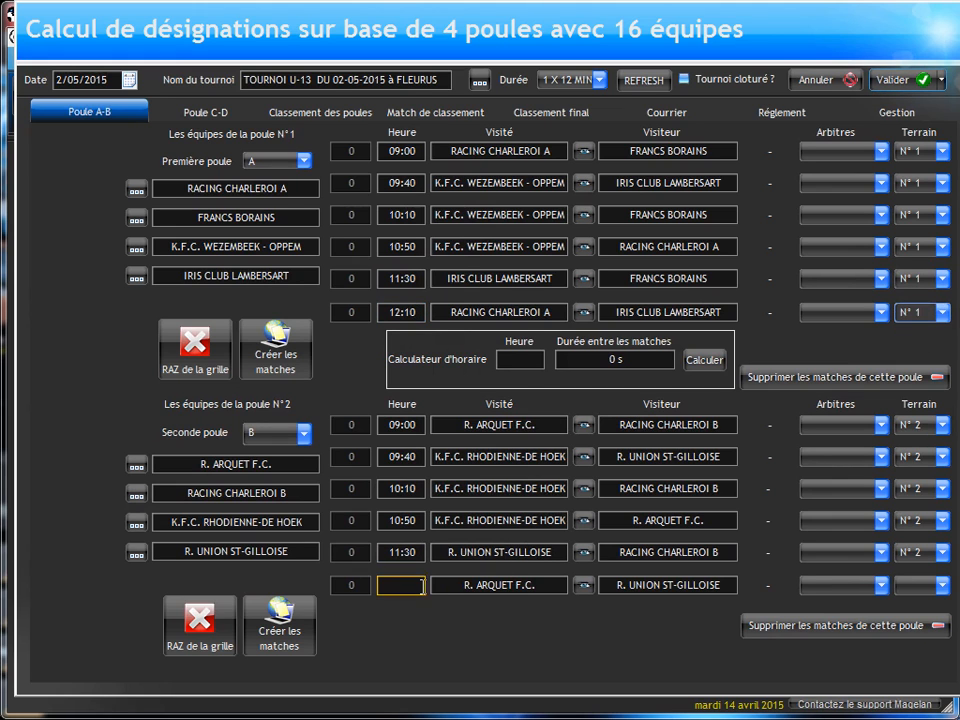
type("12:2")
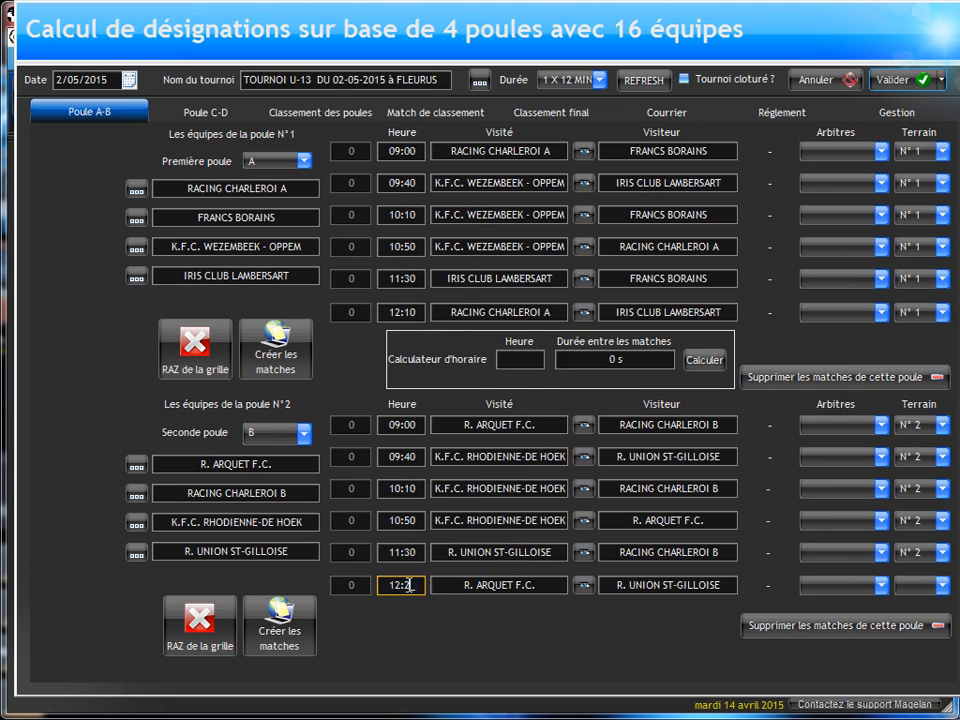
key("BackSpace")
type("10")
left_click(912, 585)
left_click(912, 621)
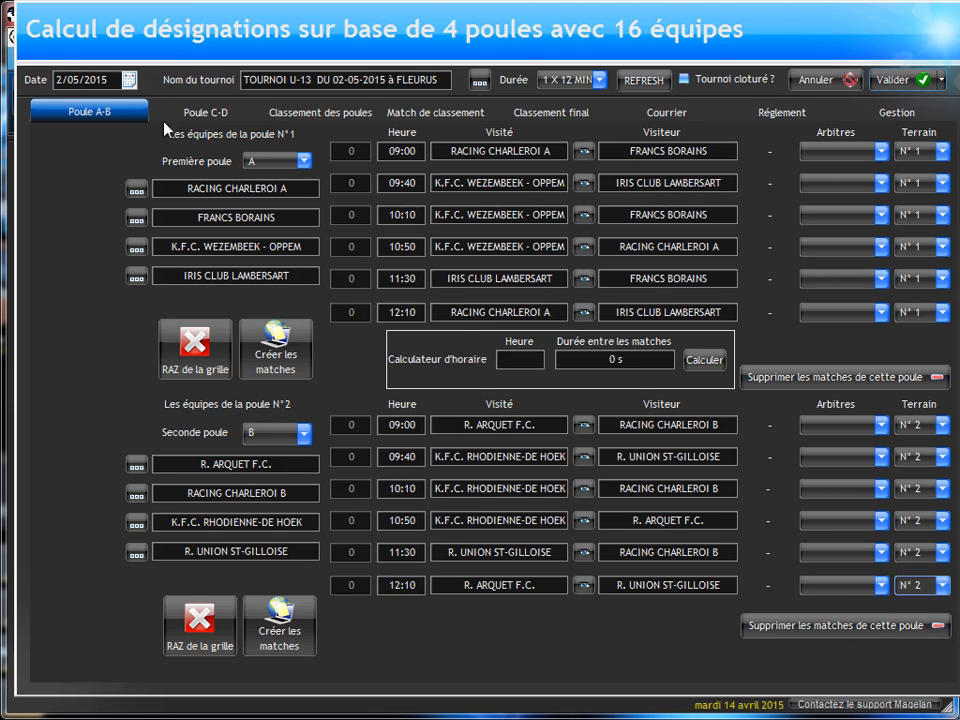
Step: Schedule the sixth matches of pools C and D at 12:30, pool C on field N° 1 and pool D on field N° 2
left_click(210, 112)
left_click(390, 311)
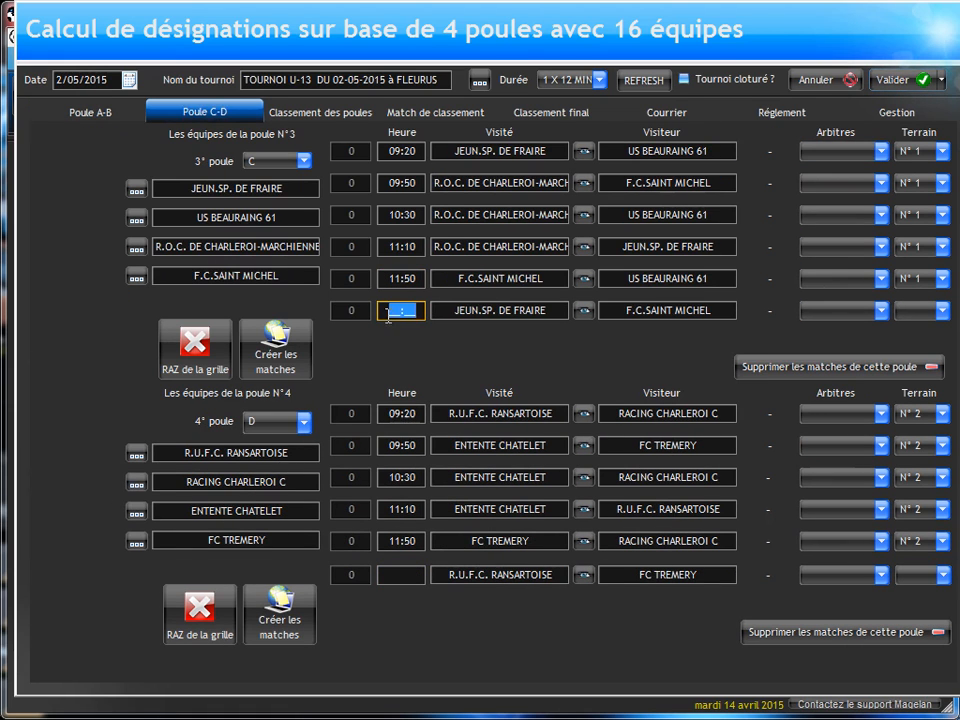
type("12:30")
left_click(400, 575)
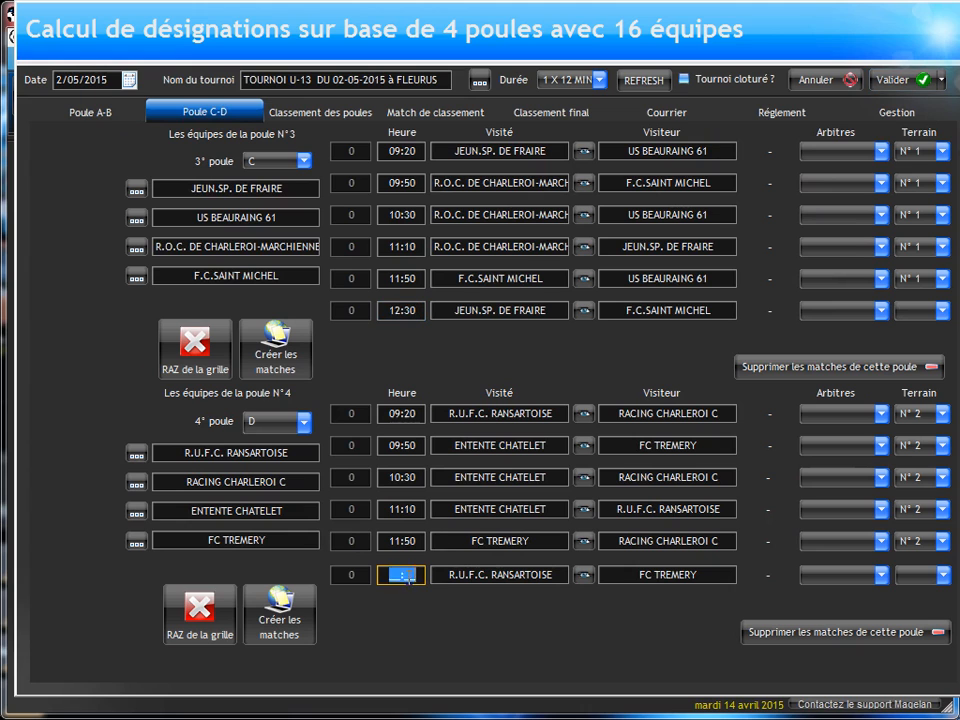
type("12")
left_click(897, 318)
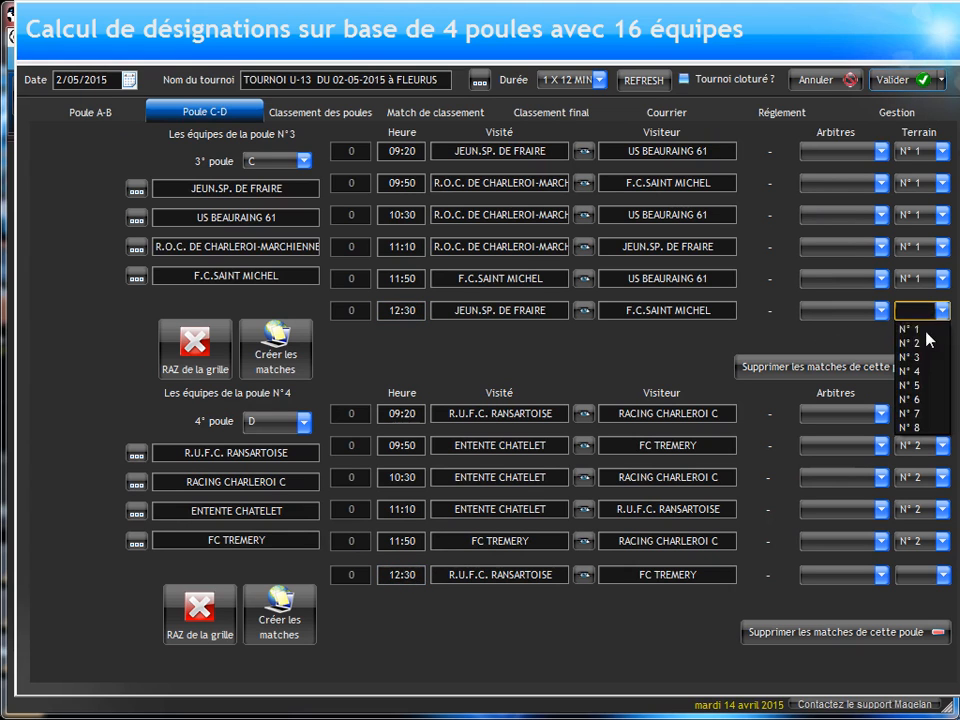
left_click(905, 329)
left_click(911, 575)
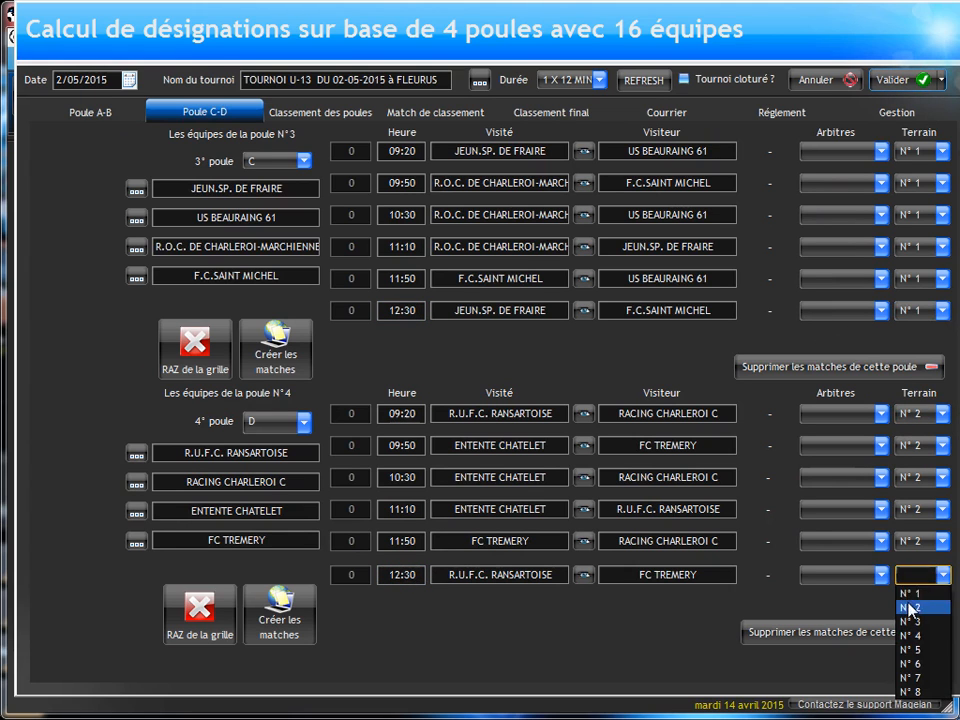
left_click(910, 607)
Step: Set the start time of both placement matches for 1st to 4th place to 13:00
left_click(97, 114)
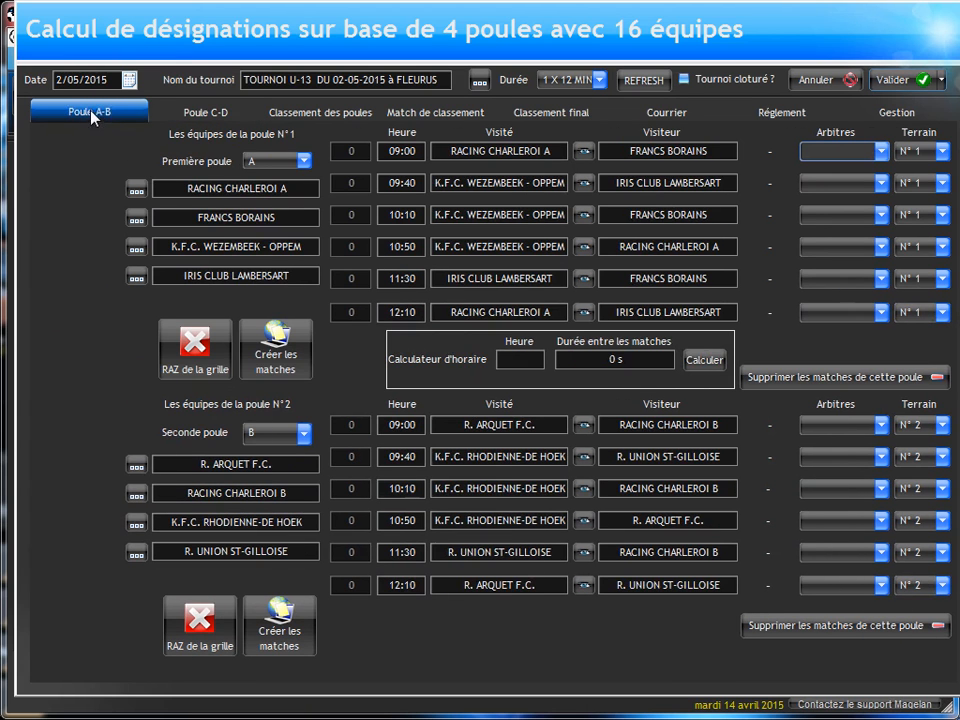
left_click(183, 114)
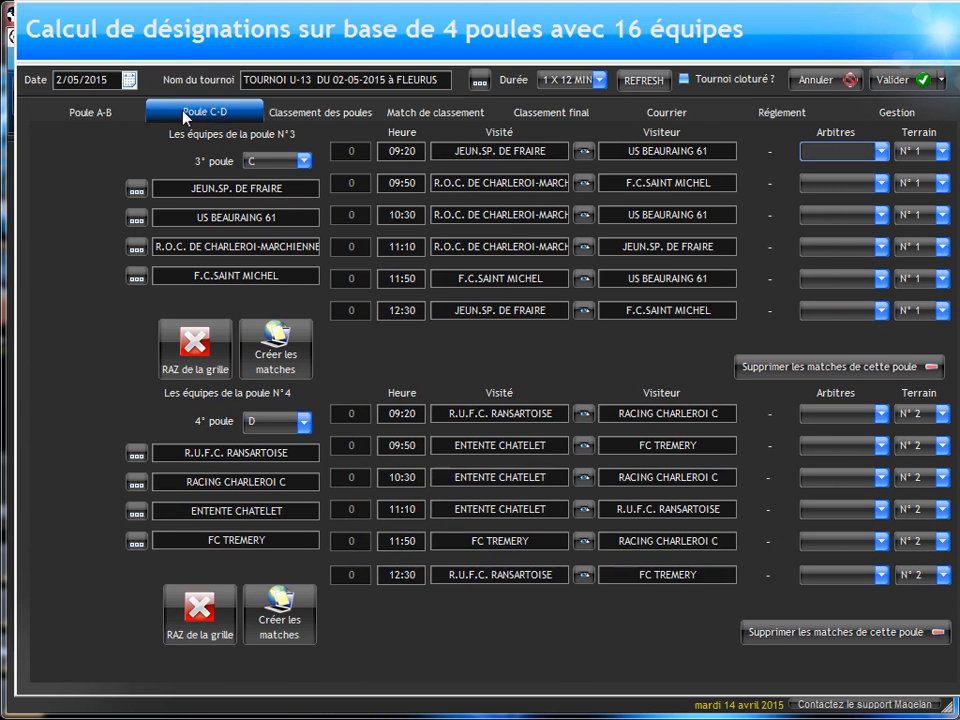
left_click(300, 112)
left_click(403, 115)
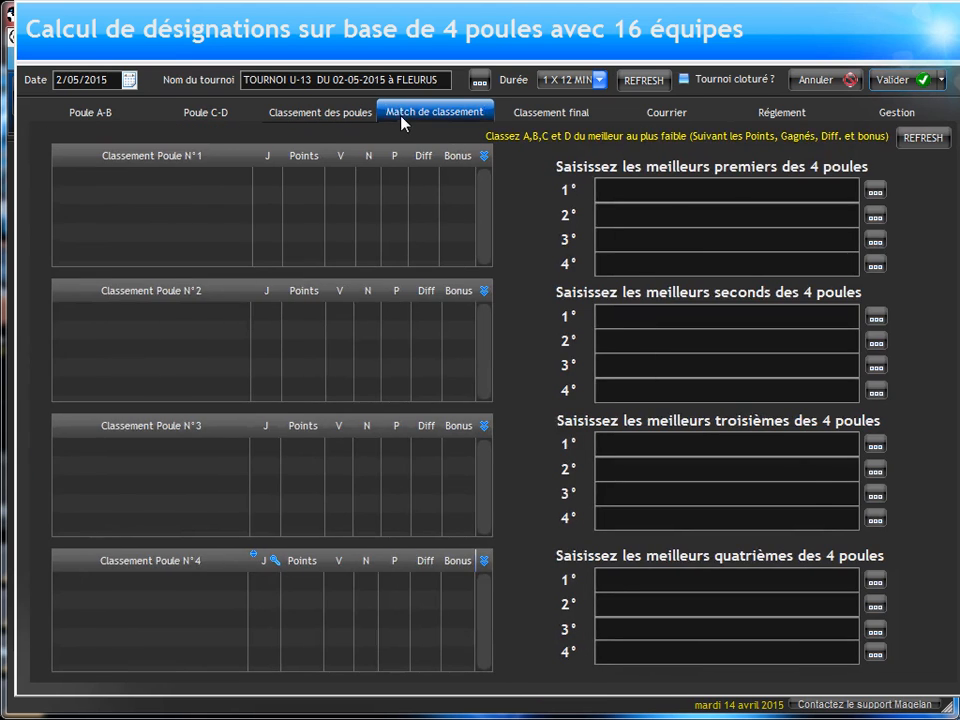
left_click(356, 216)
type("13:00")
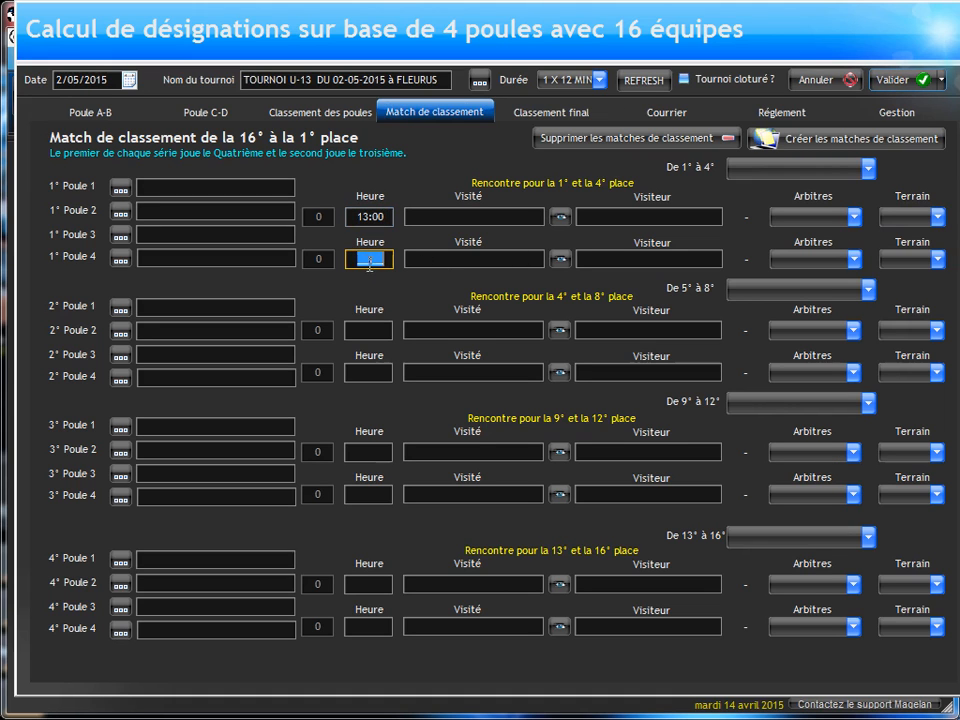
type("13")
type("30")
left_click_drag(362, 259, 413, 268)
type("3:00")
Step: Assign field N° 1 to the first and field N° 2 to the second placement match for 1st to 4th place
left_click(905, 216)
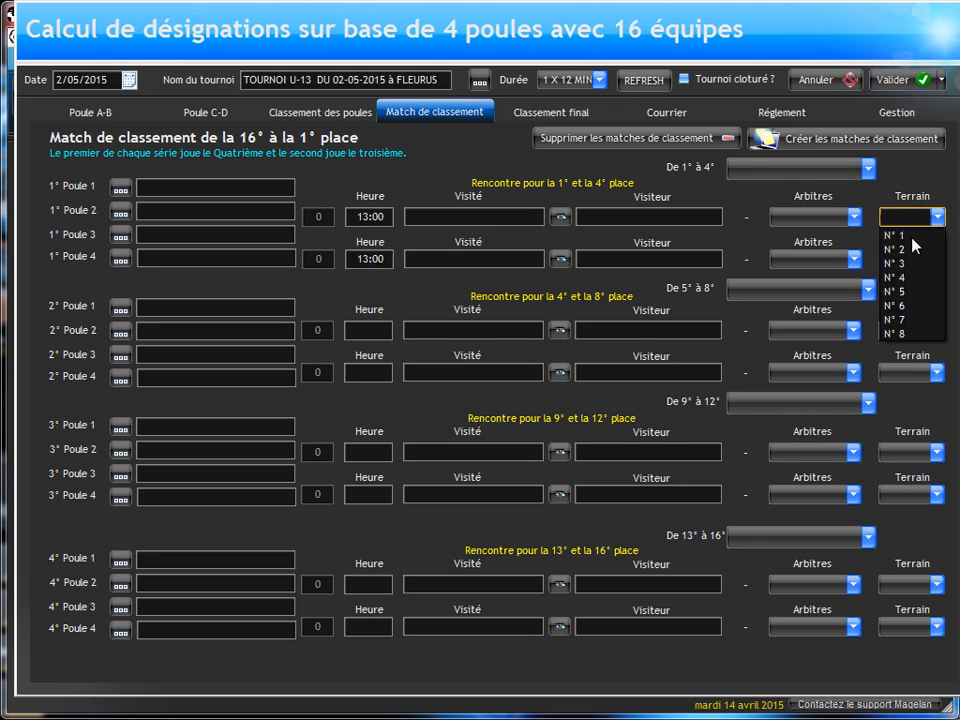
left_click(892, 231)
left_click(893, 262)
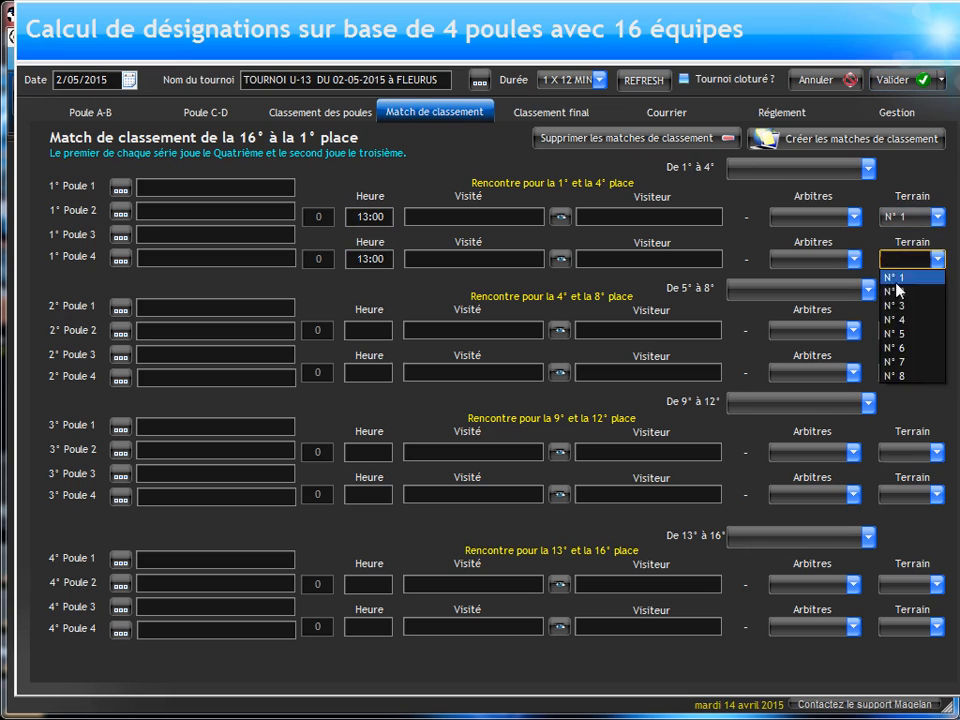
left_click(895, 293)
Step: Schedule both placement matches for 5th to 8th place at 13:20, on fields N° 1 and N° 2
left_click(369, 330)
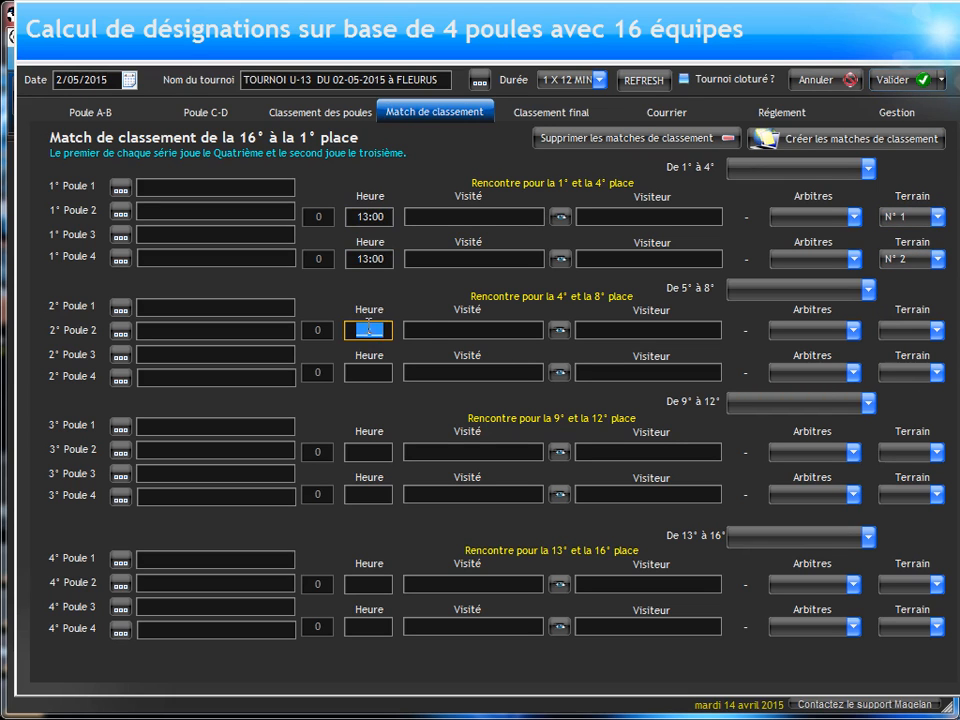
type("13:20")
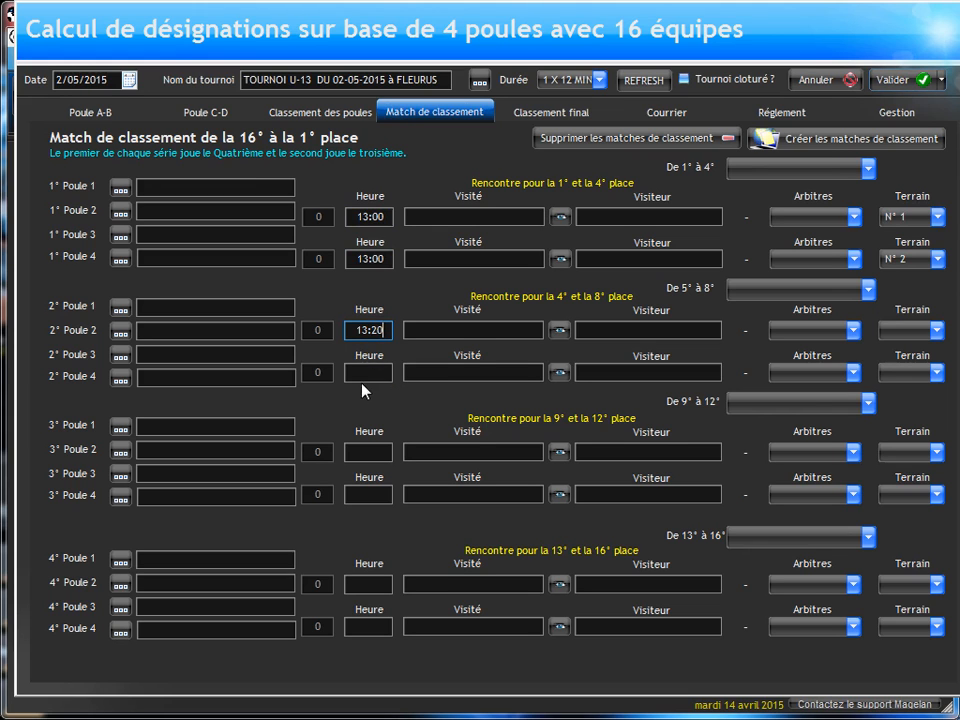
type("1320")
left_click(890, 331)
left_click(890, 349)
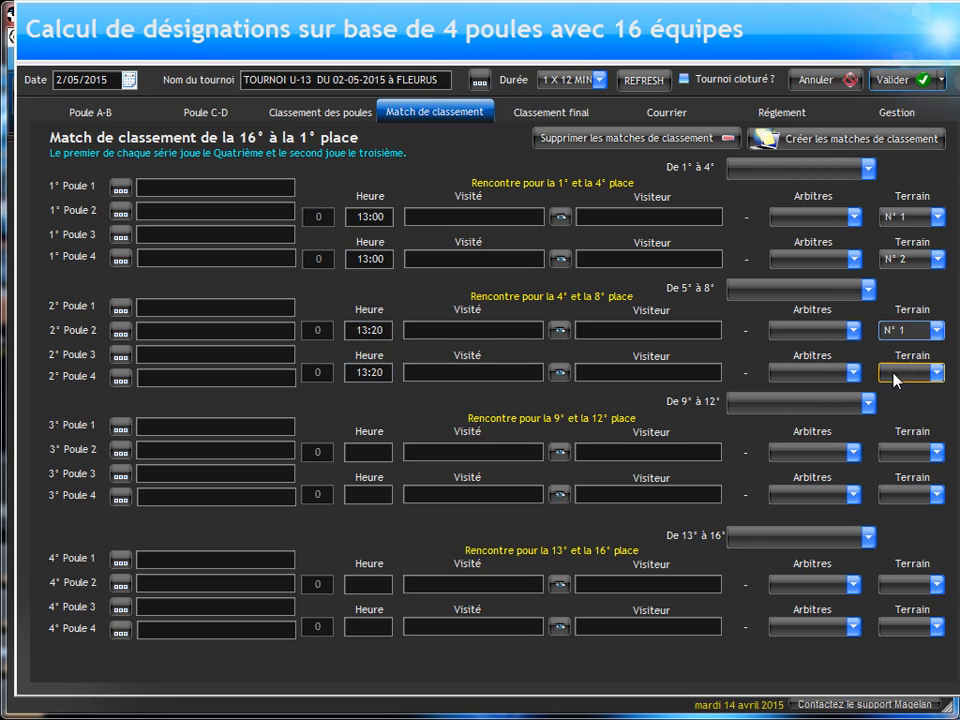
left_click(891, 374)
left_click(893, 405)
Step: Schedule both placement matches for 9th to 12th place at 13:40, on fields N° 1 and N° 2
left_click(375, 452)
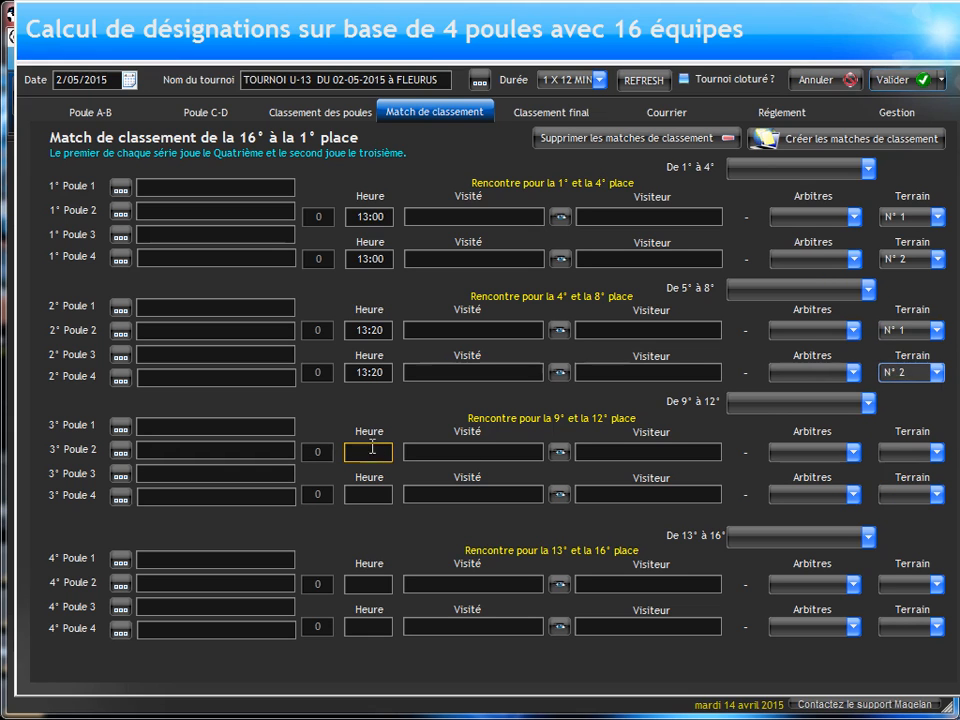
type("13:")
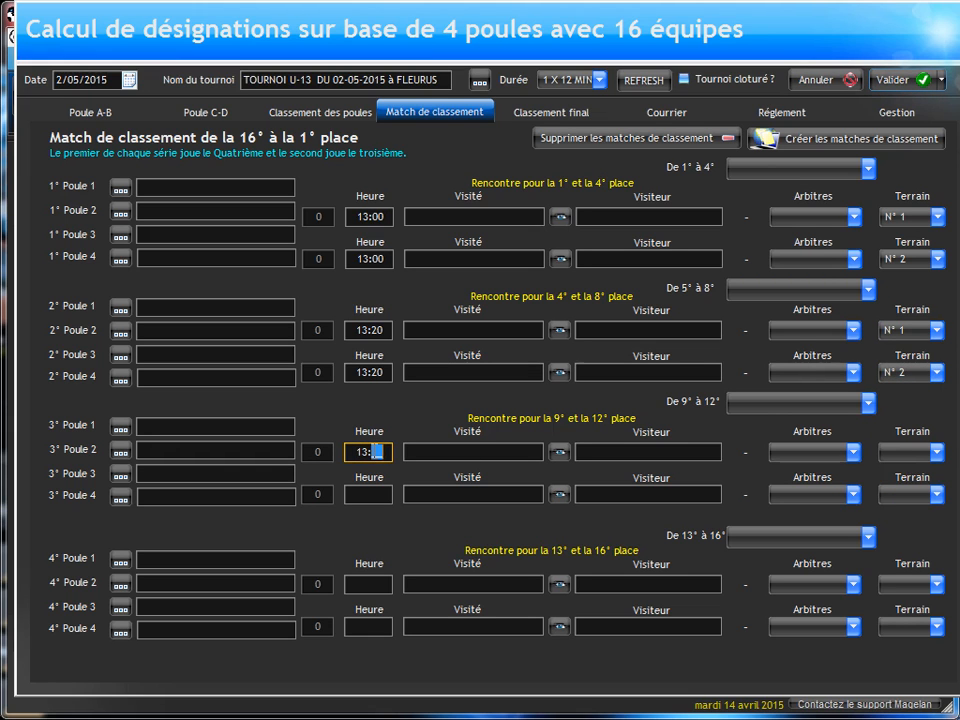
type("40")
left_click(906, 451)
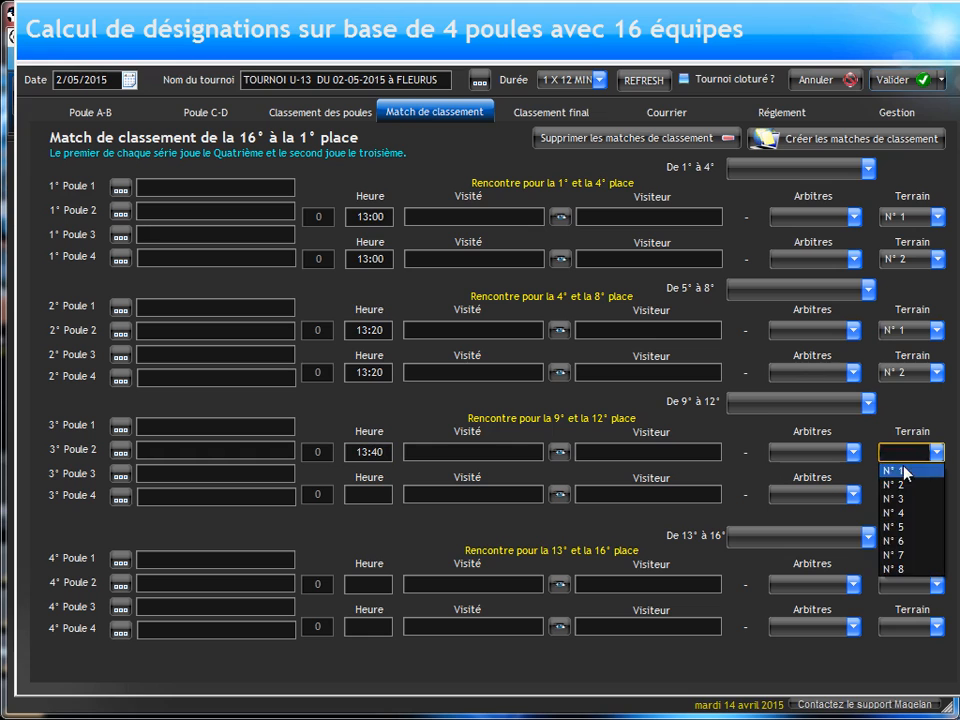
left_click(899, 471)
left_click(898, 493)
left_click(895, 527)
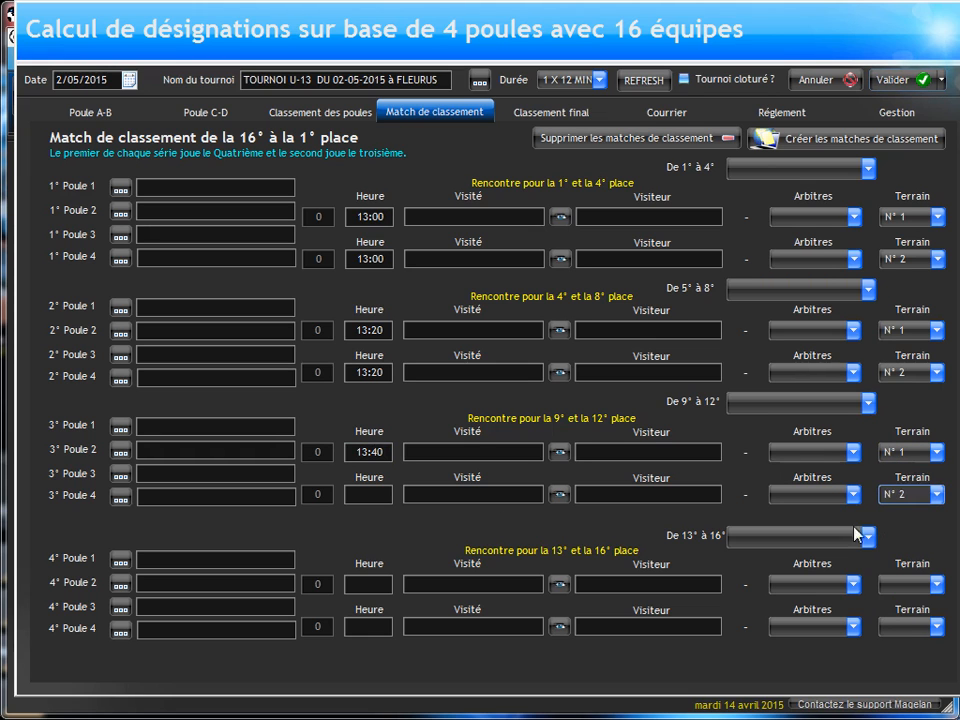
left_click(381, 495)
left_click(369, 494)
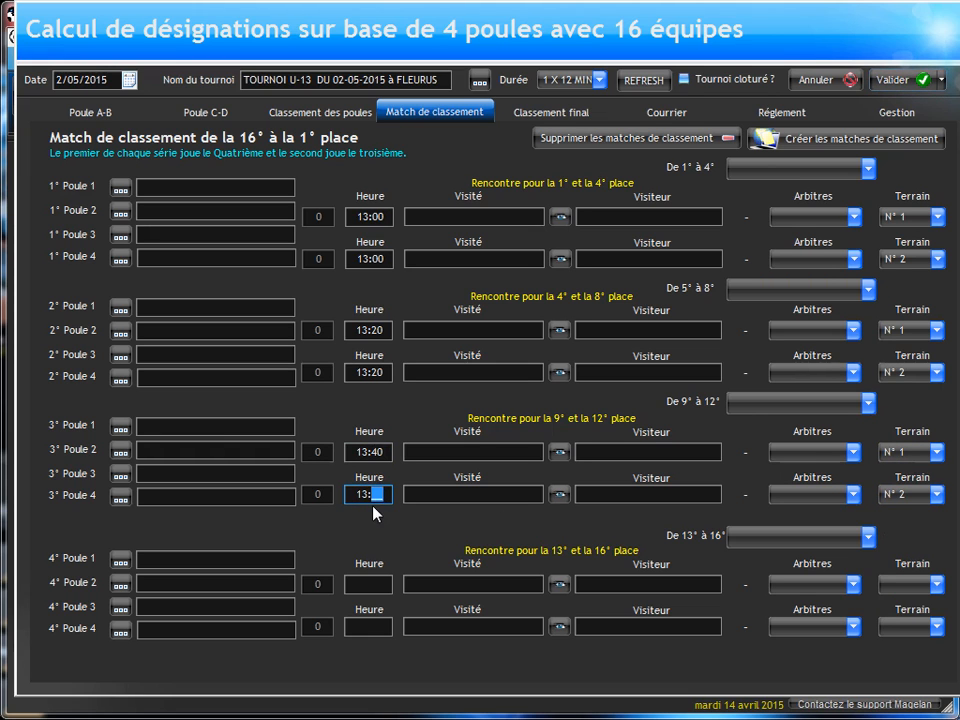
Step: Schedule both placement matches for 13th to 16th place at 14:00, on fields N° 1 and N° 2
left_click(366, 584)
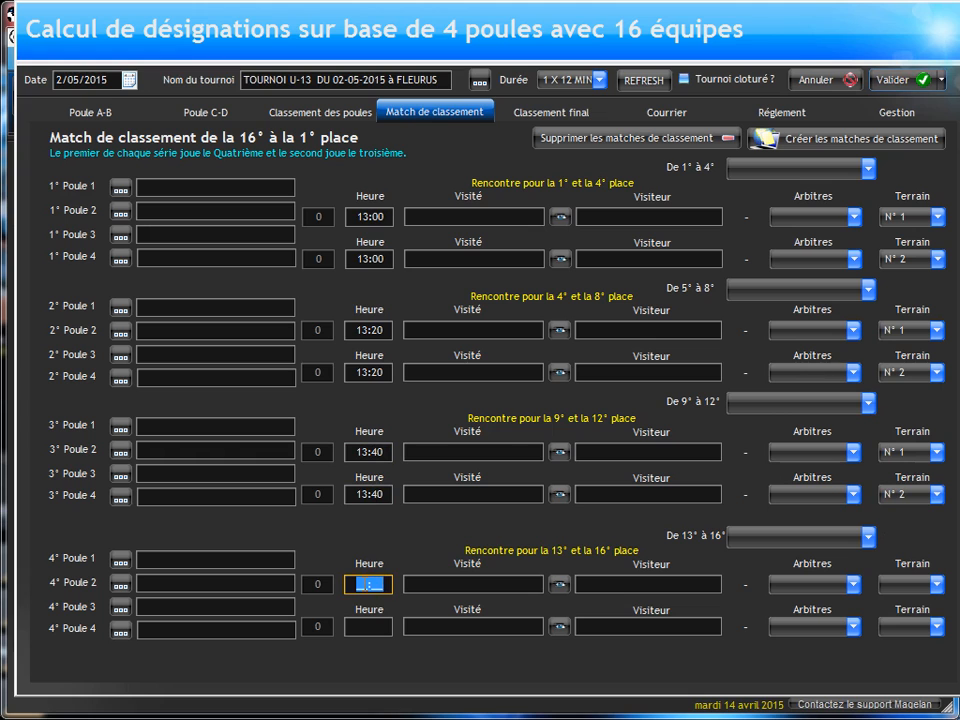
type("14:")
left_click(368, 626)
type("14")
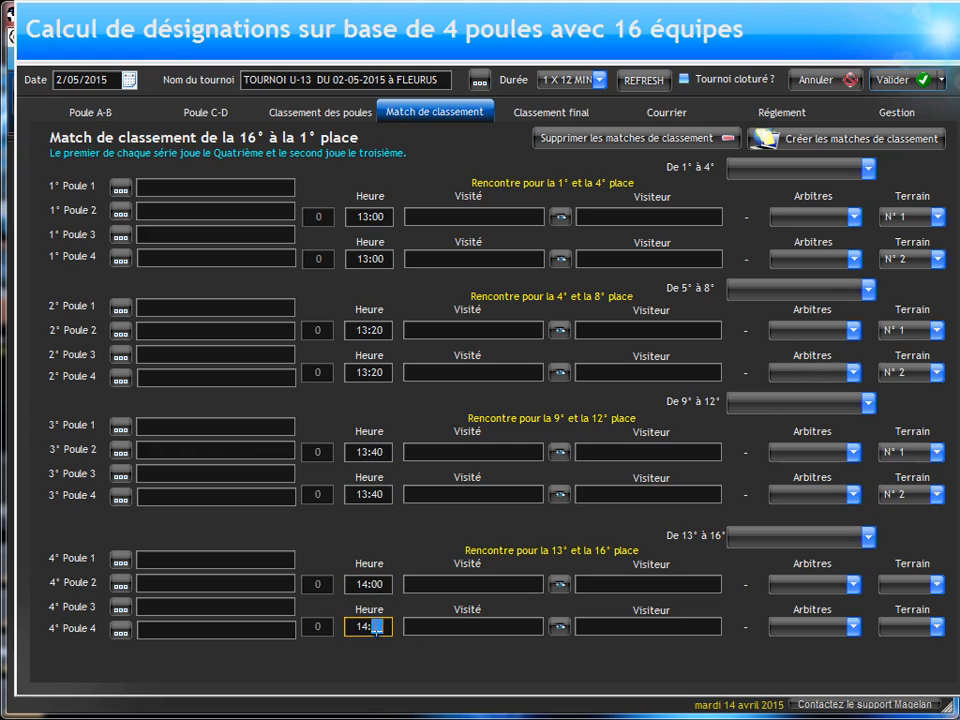
left_click(920, 585)
left_click(900, 605)
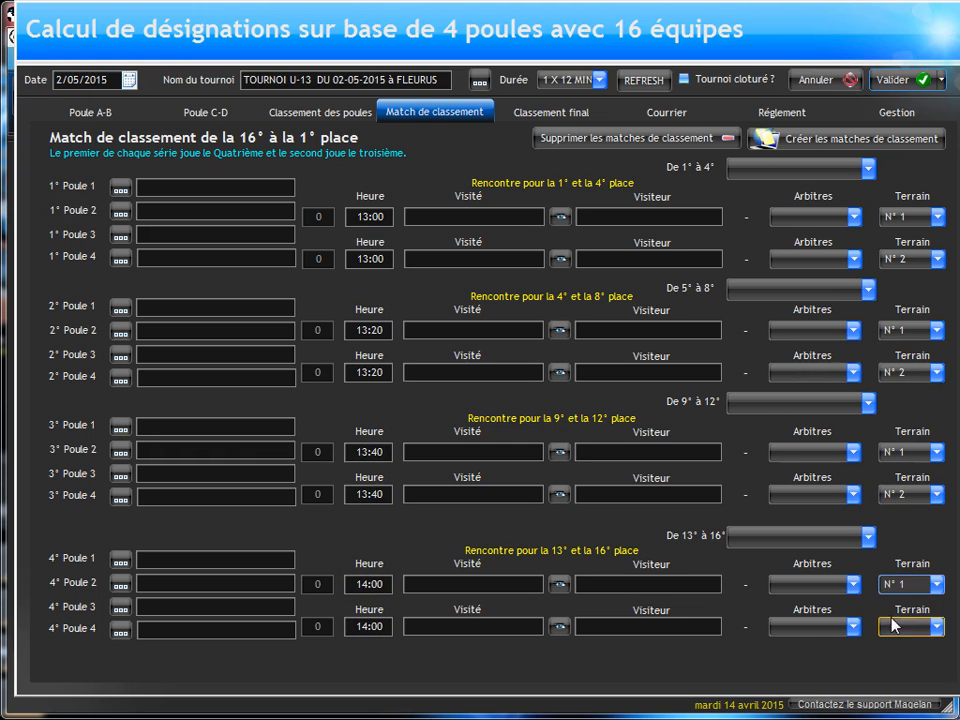
left_click(890, 630)
left_click(900, 658)
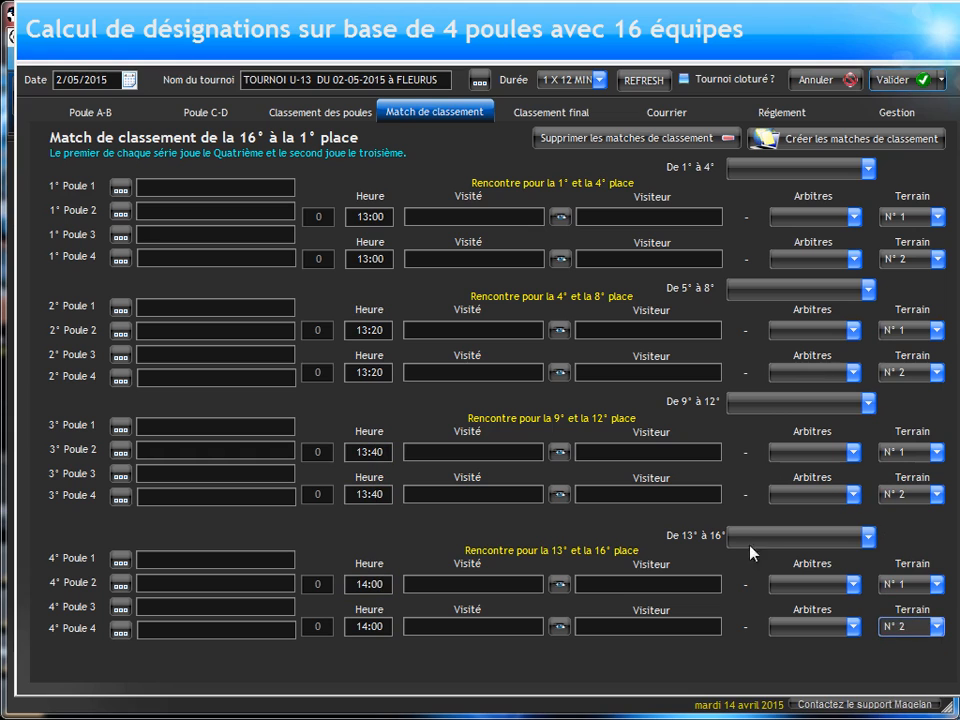
Step: Assign the categories 13° AU 16°, 9° AU 12°, 5° AU 8° and 1° AU 4° to their matching placement groups
left_click(740, 540)
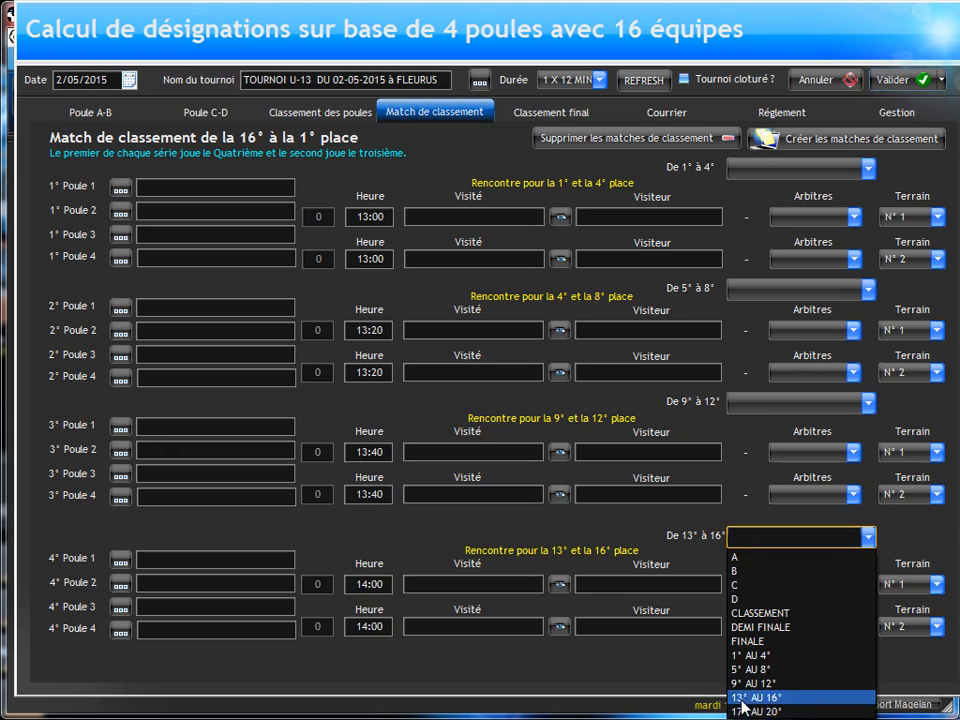
left_click(742, 697)
left_click(745, 402)
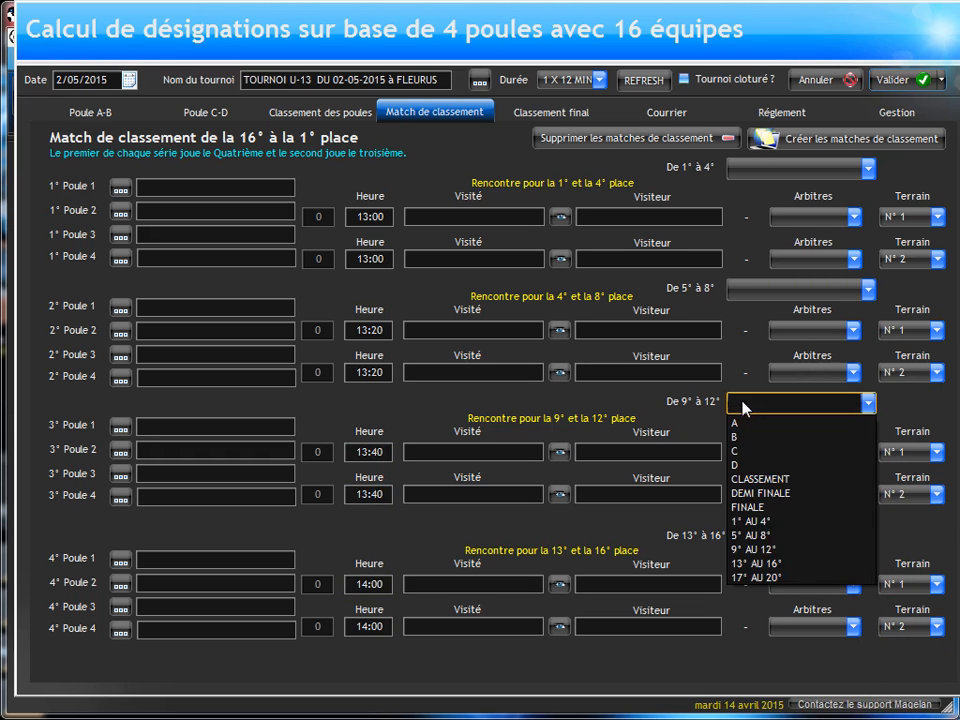
left_click(752, 549)
left_click(754, 292)
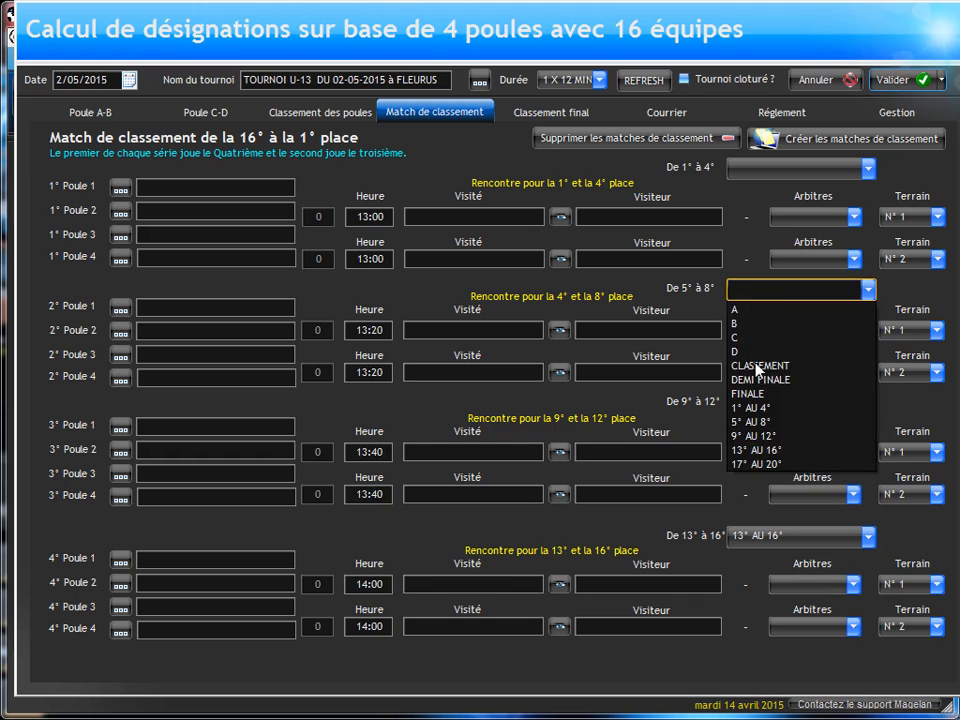
left_click(765, 420)
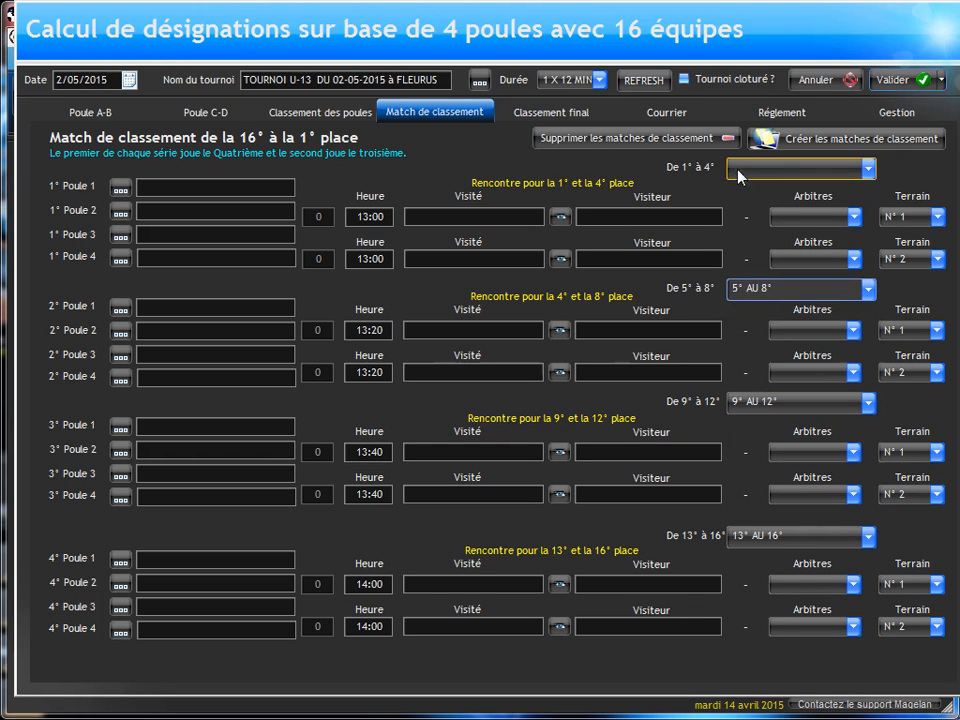
left_click(742, 169)
left_click(755, 283)
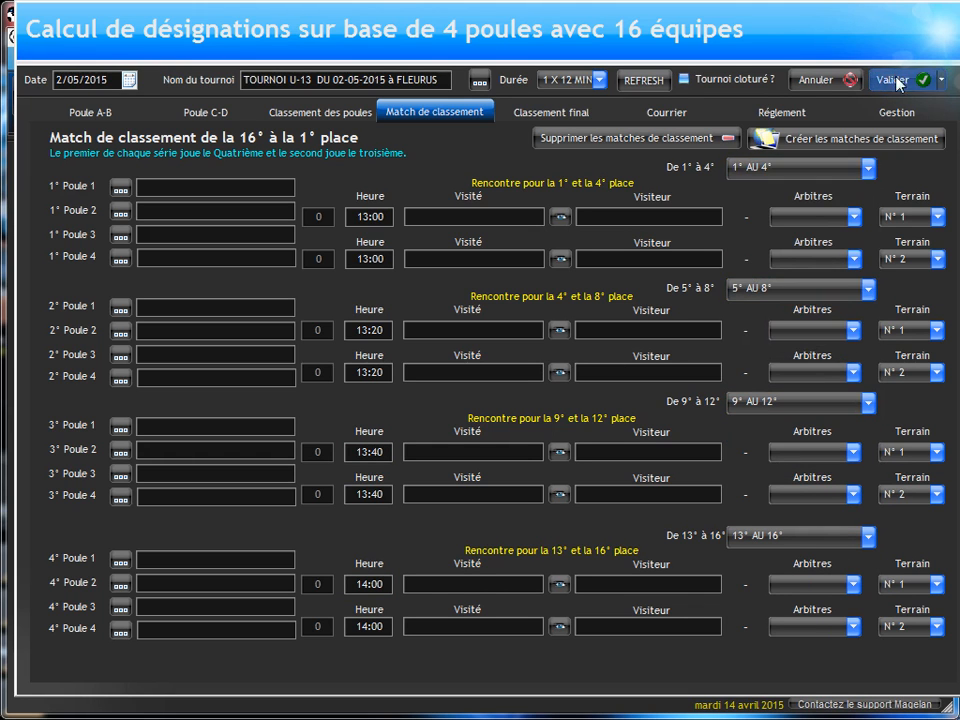
Step: Save the tournament grid and reopen the managed tournaments list at the 4-pool, 16-team tournaments
left_click(439, 424)
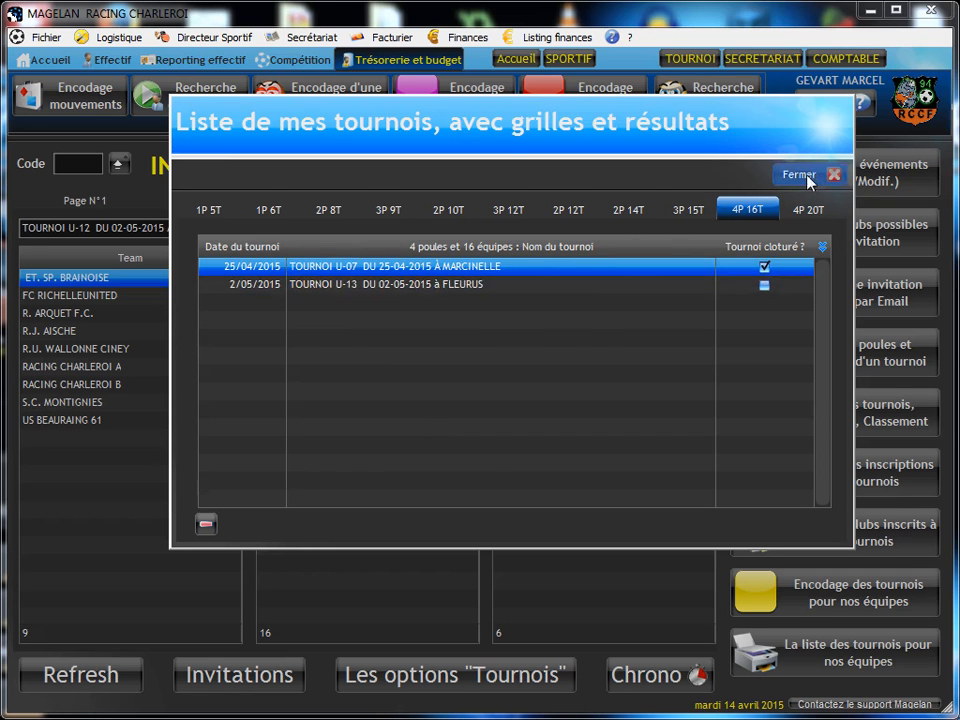
left_click(808, 176)
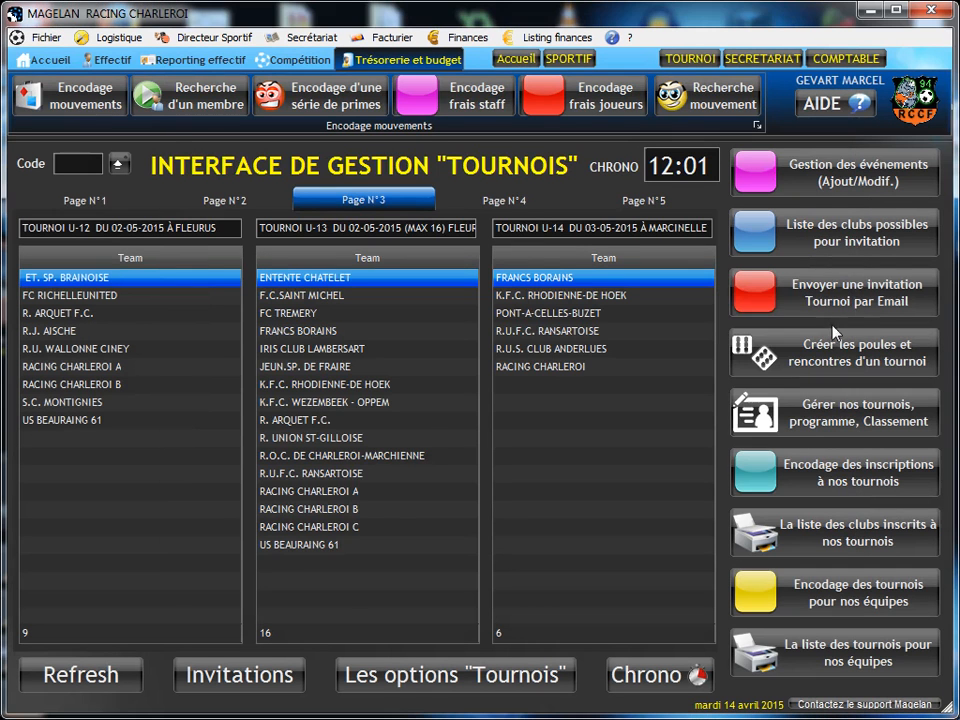
left_click(782, 406)
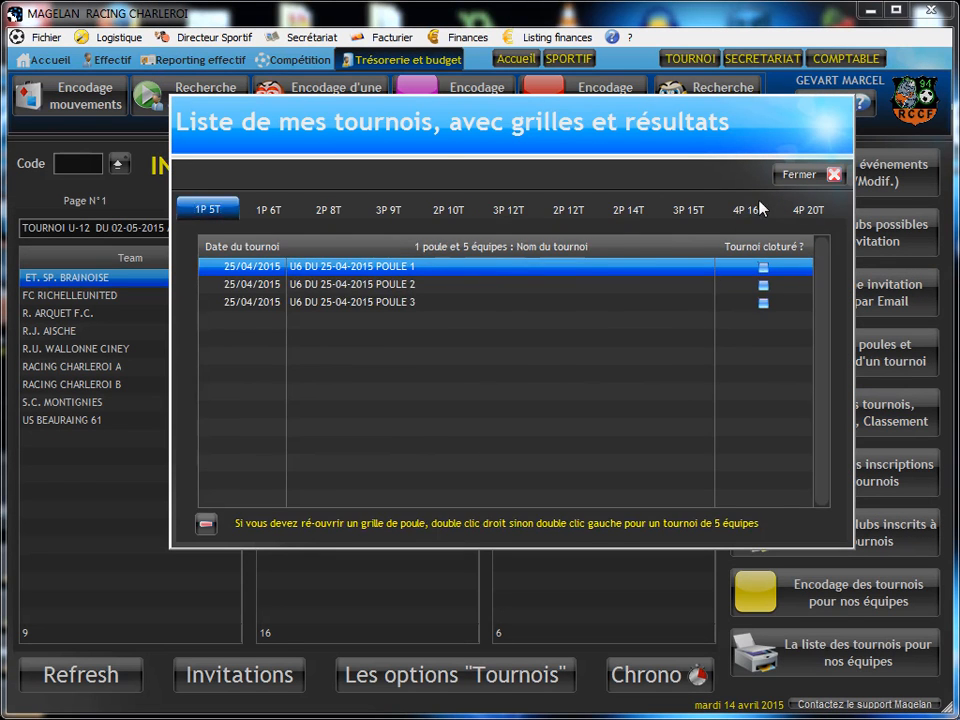
left_click(747, 209)
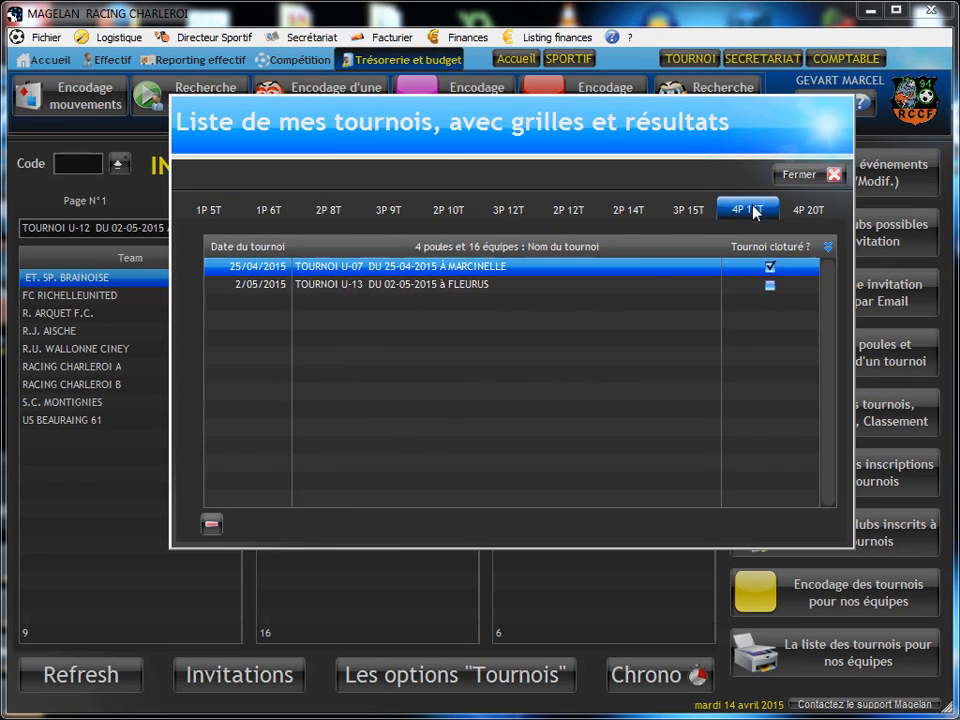
Step: Open the U-13 tournament of 02-05-2015 in Fleurus and assign ARBITRE N°1 to pool A's 09:00 and 09:40 matches
left_click(468, 285)
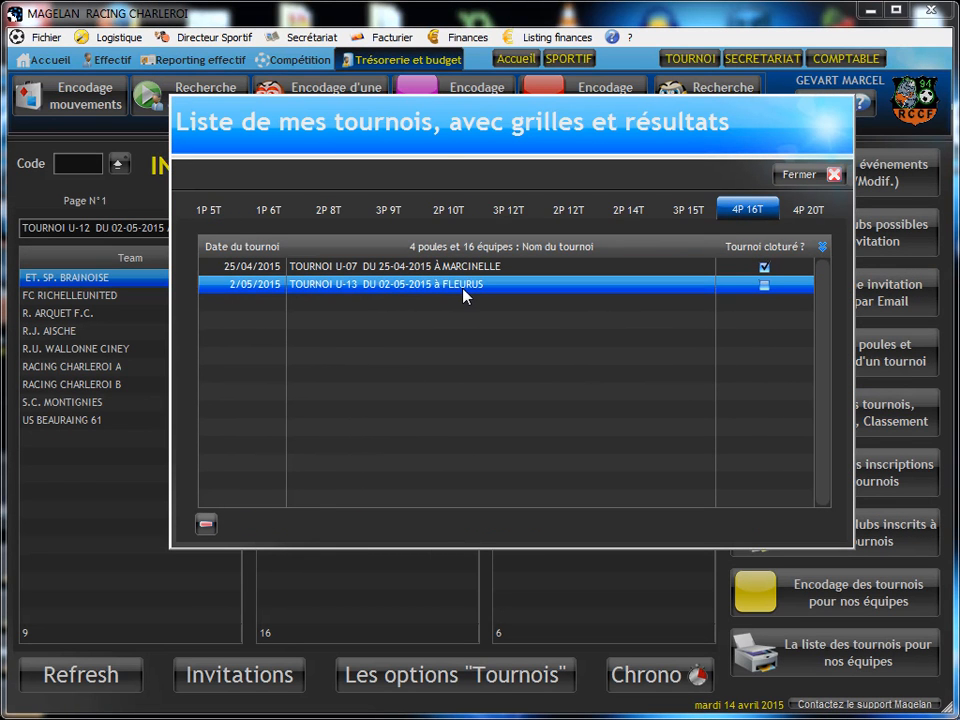
double_click(463, 289)
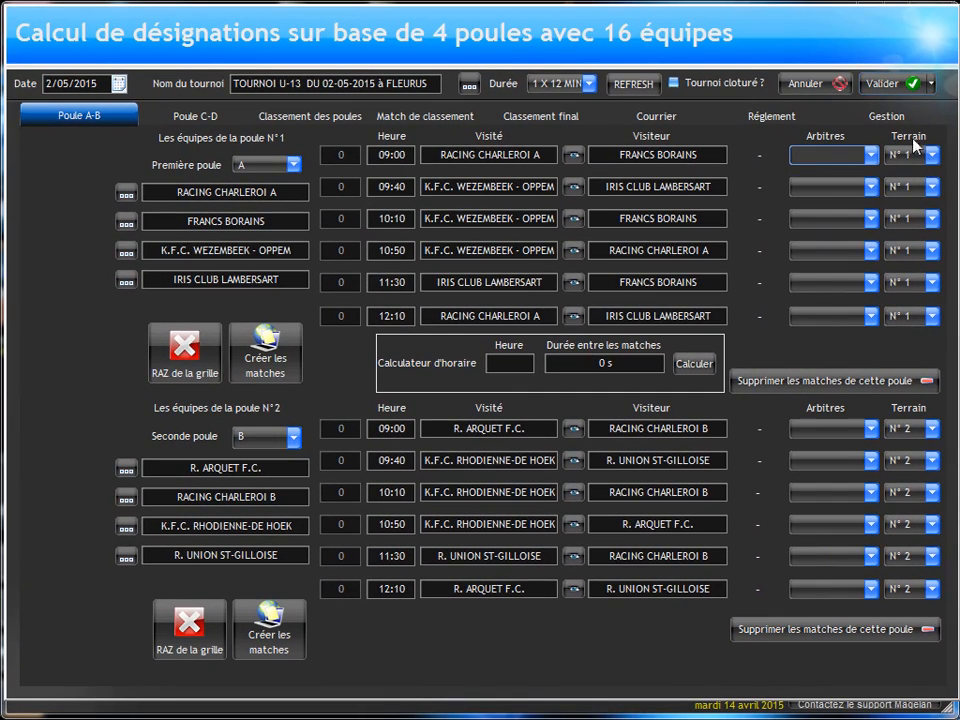
left_click(810, 158)
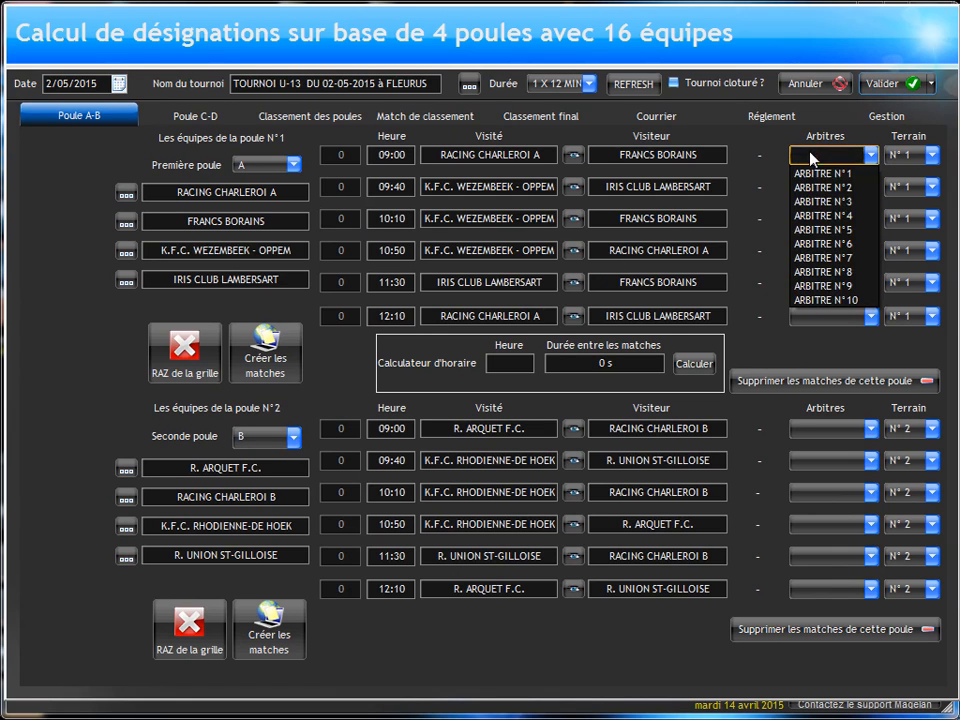
left_click(822, 173)
left_click(828, 187)
left_click(822, 203)
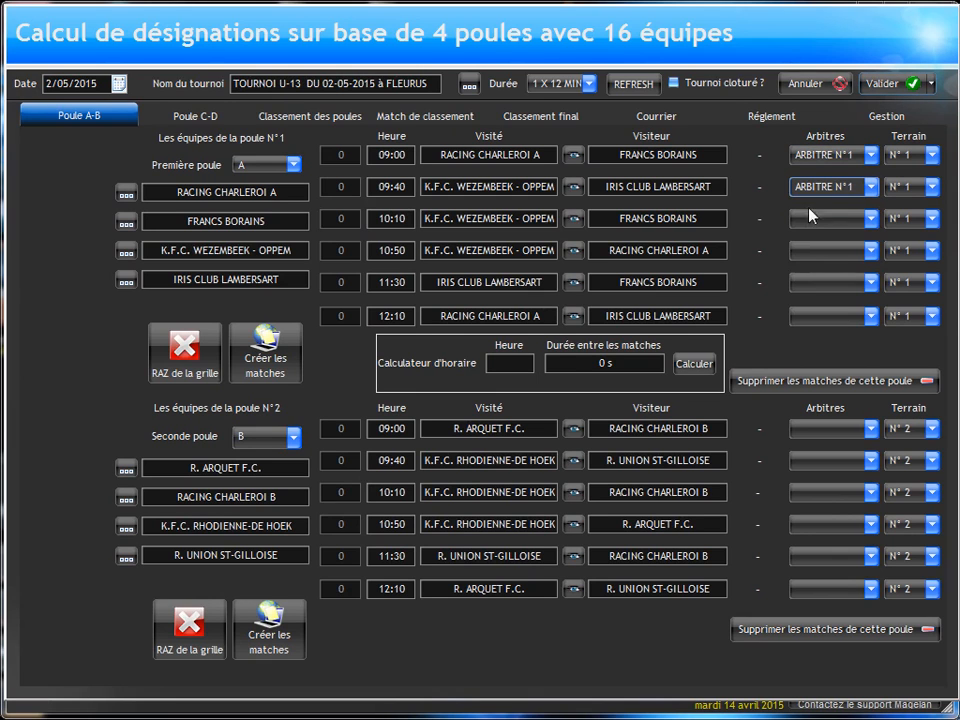
Step: Assign ARBITRE N°1 to pool A's 10:10, 10:50, 11:30 and 12:10 matches
left_click(815, 220)
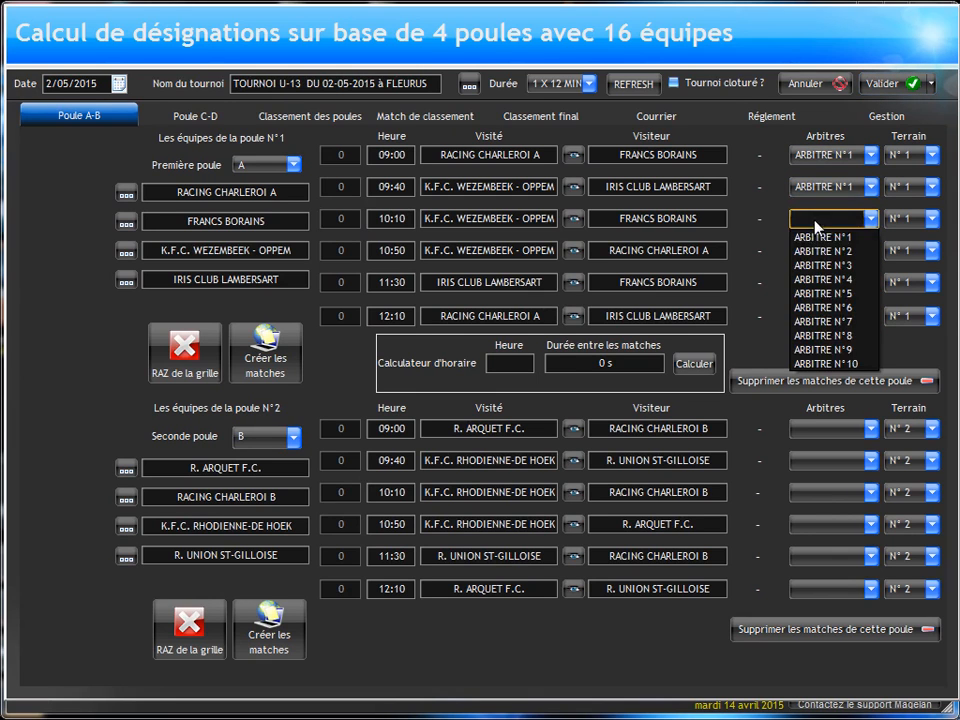
left_click(816, 237)
left_click(812, 250)
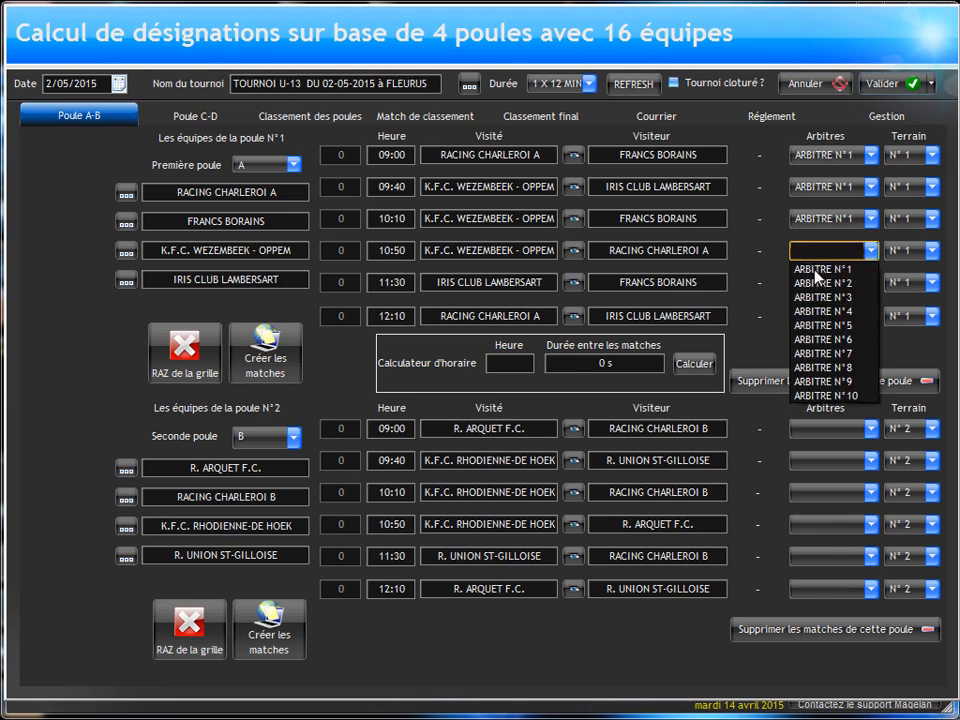
left_click(818, 269)
left_click(812, 282)
left_click(815, 300)
left_click(818, 316)
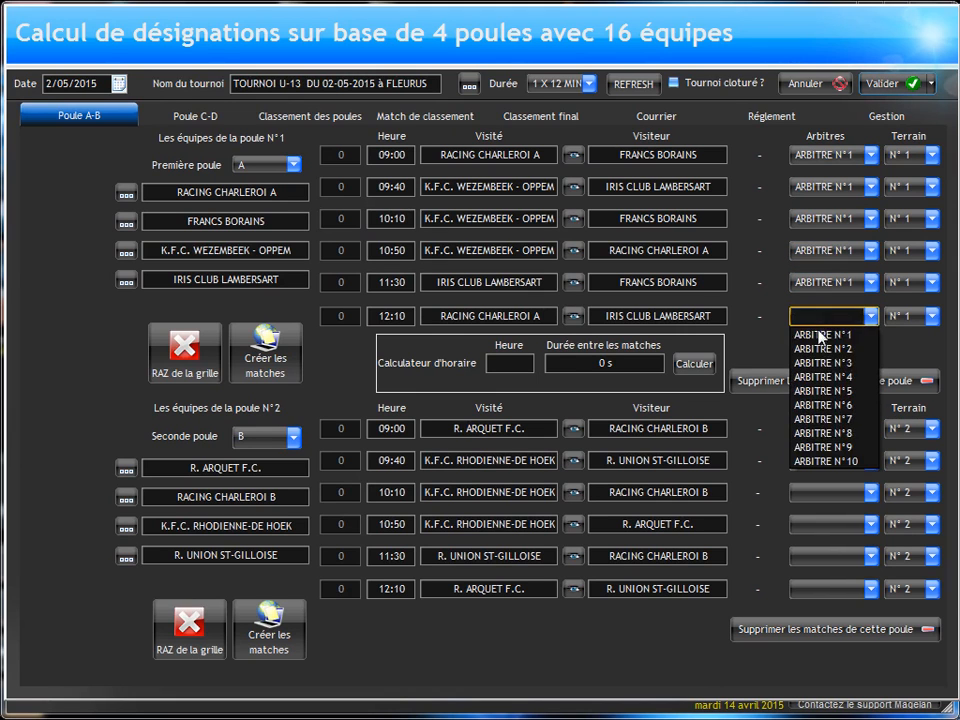
left_click(820, 337)
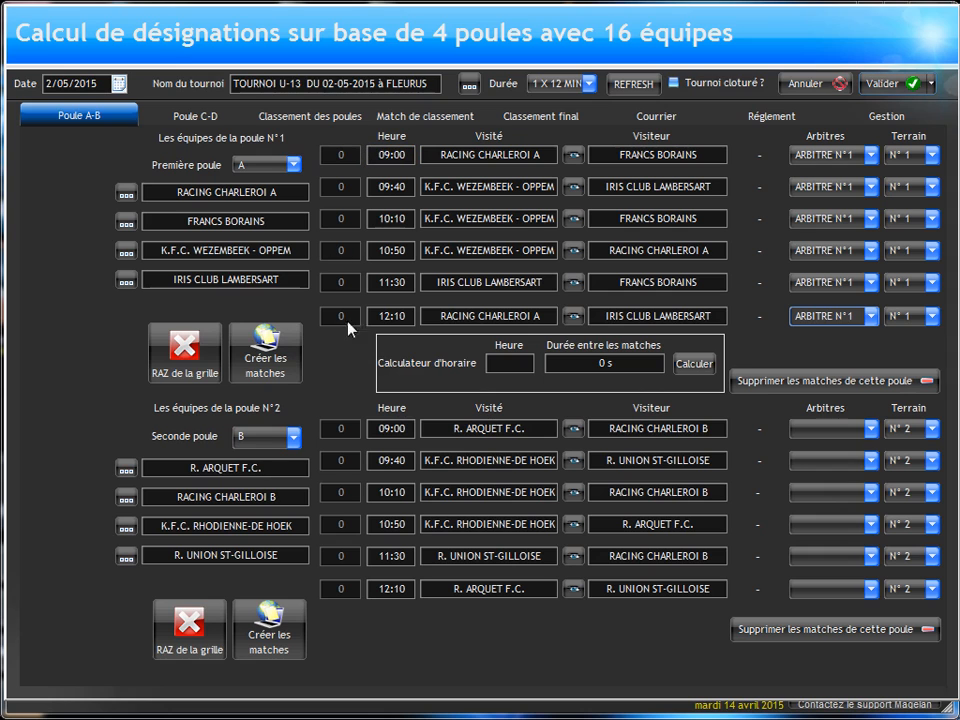
Step: Assign ARBITRE N°2 to all six pool B matches, from 09:00 to 12:10
left_click(805, 429)
left_click(806, 461)
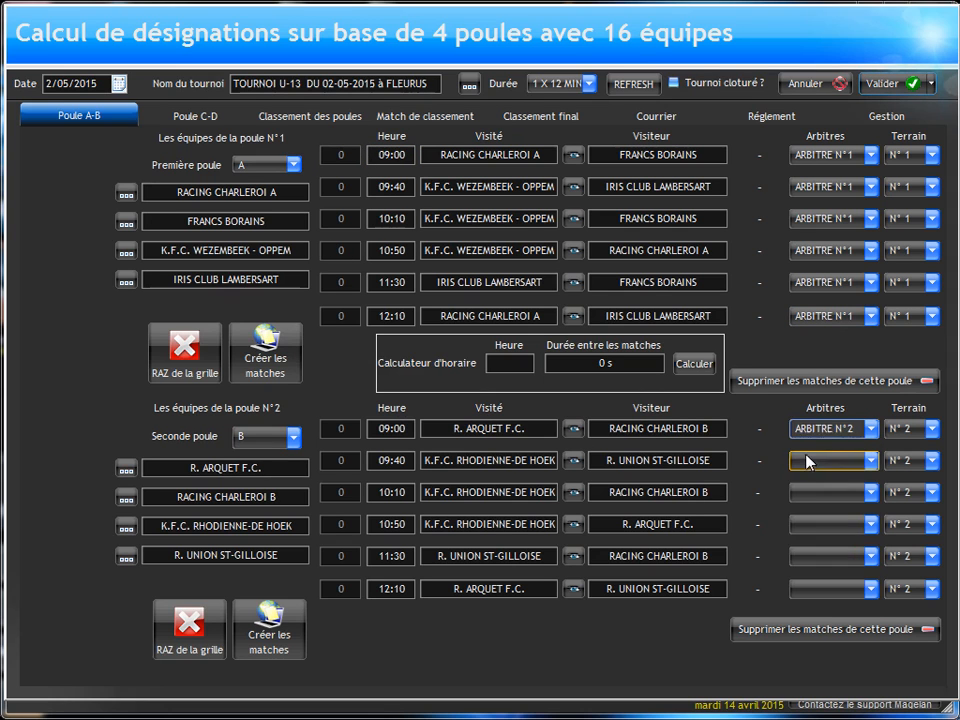
left_click(806, 461)
left_click(805, 494)
left_click(806, 492)
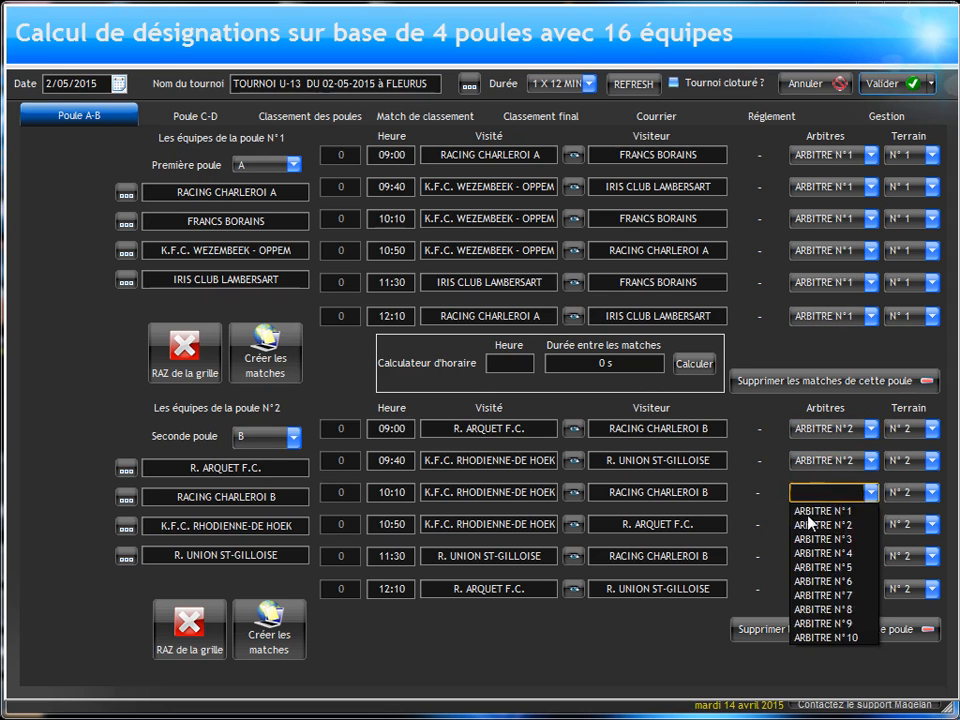
left_click(808, 525)
left_click(808, 524)
left_click(808, 557)
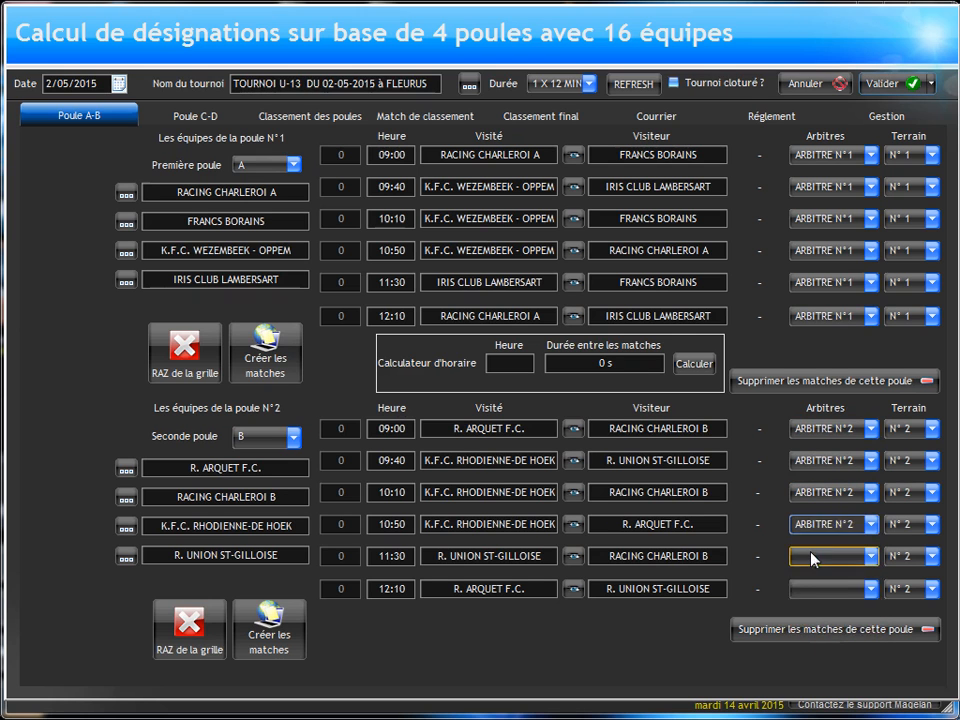
left_click(808, 556)
left_click(818, 589)
left_click(808, 588)
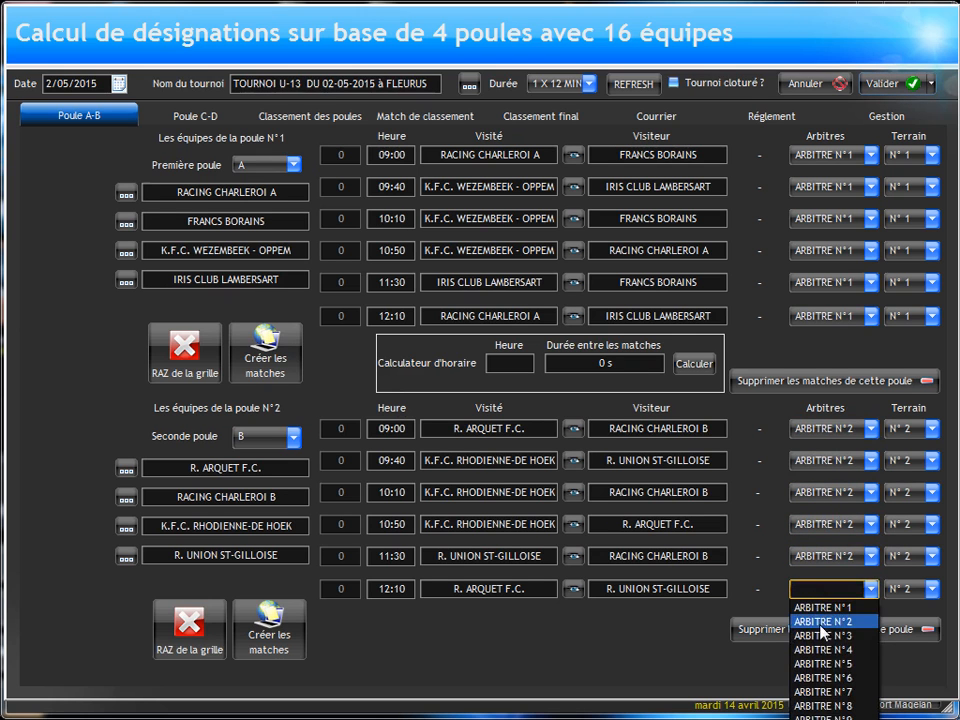
left_click(815, 620)
Step: Assign ARBITRE N°3 to all six pool C matches, from 09:20 to 12:30
left_click(195, 116)
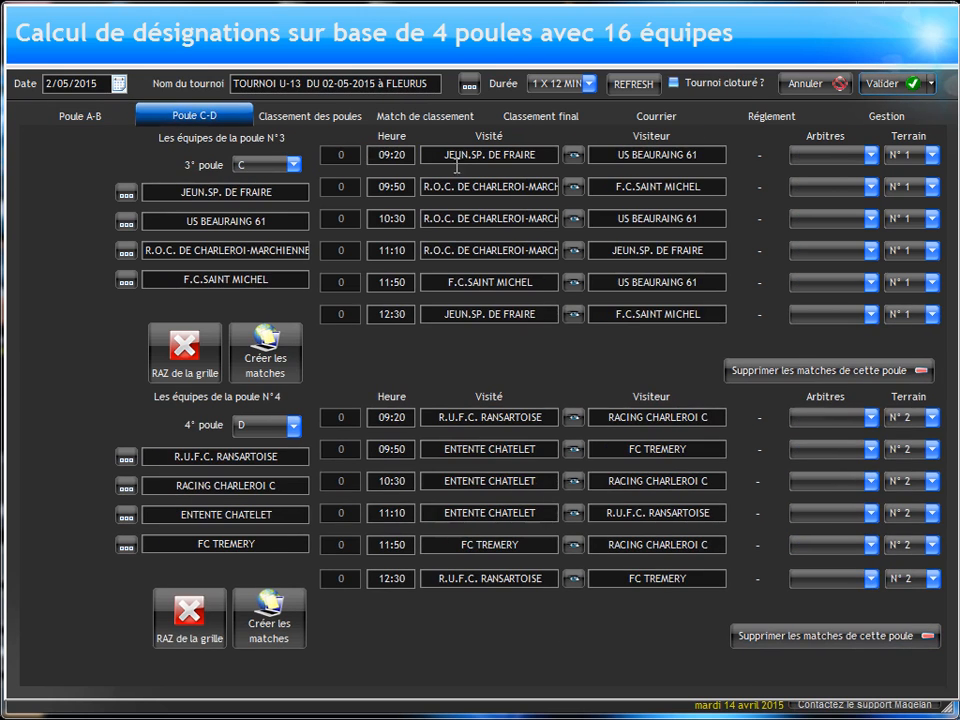
left_click(802, 156)
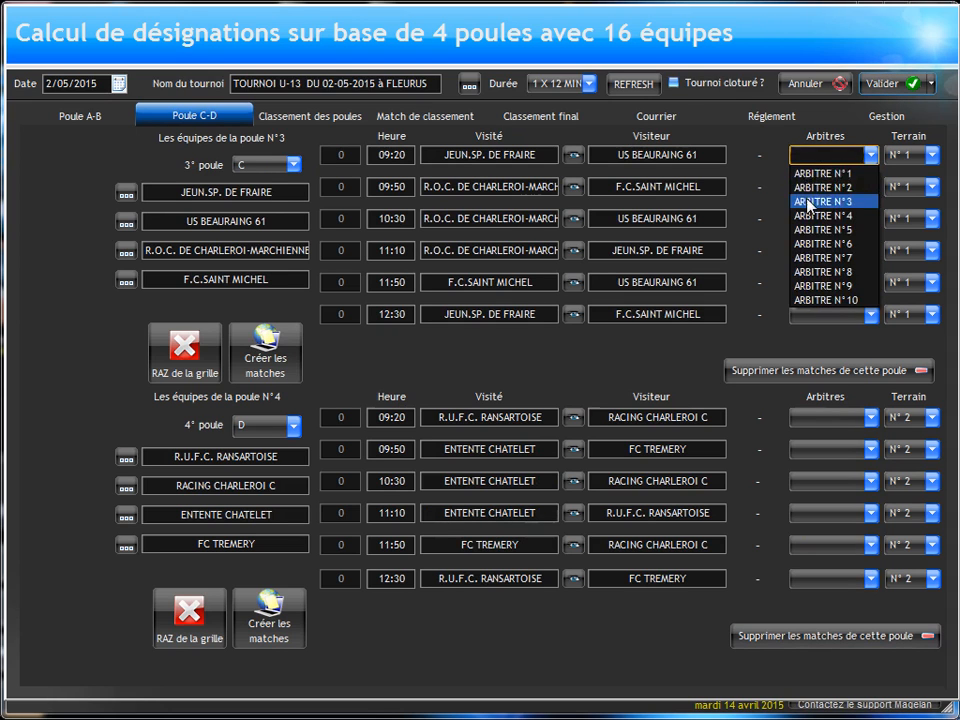
left_click(806, 197)
left_click(806, 197)
left_click(810, 233)
left_click(810, 218)
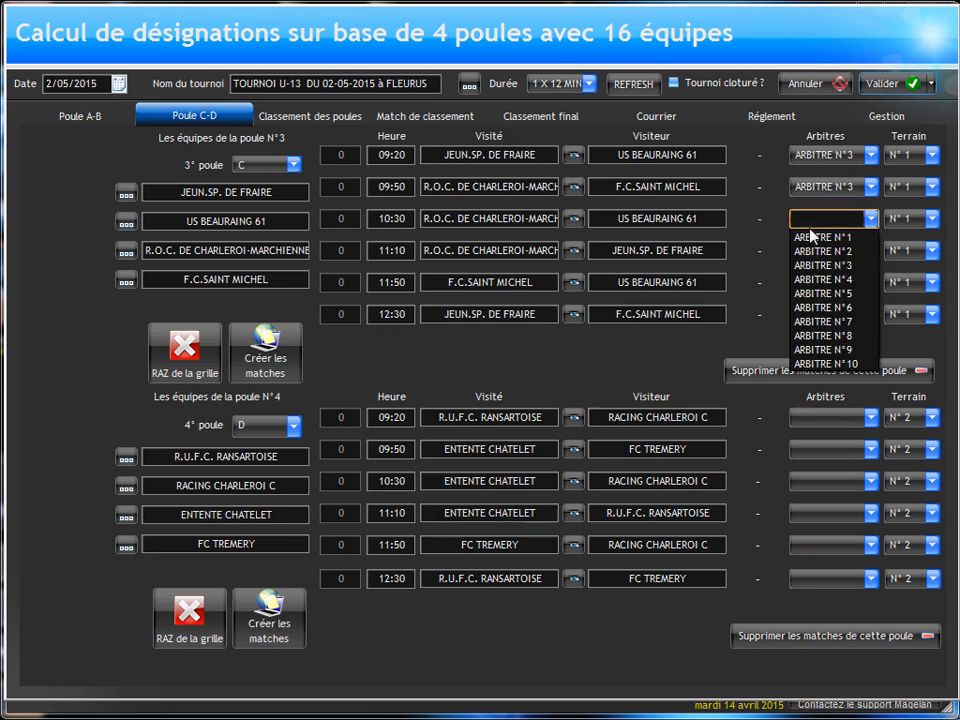
left_click(818, 265)
left_click(815, 250)
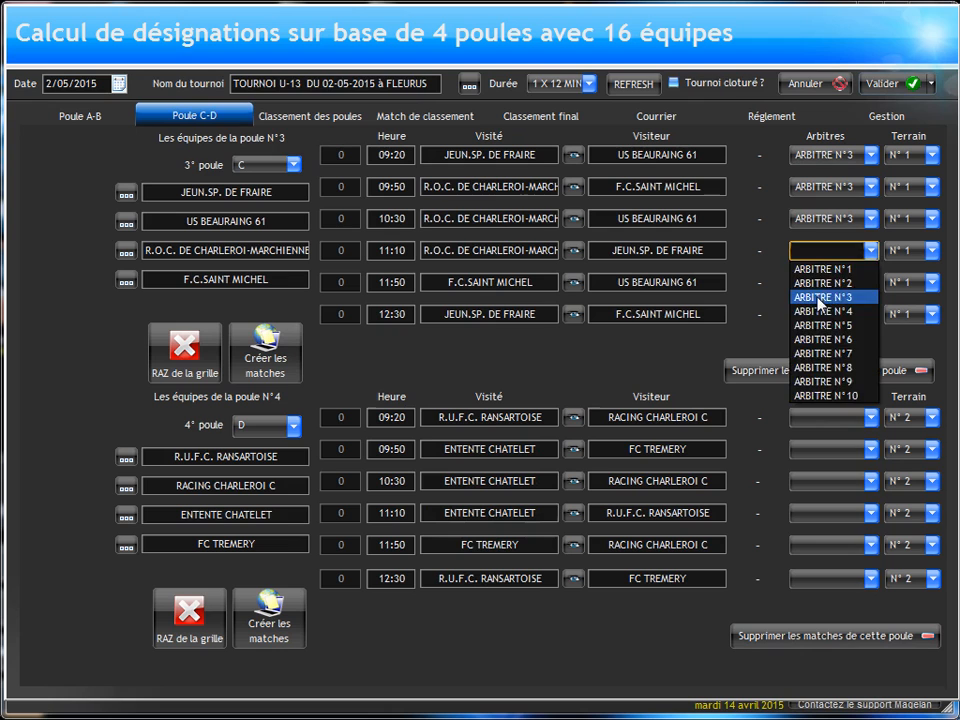
left_click(818, 293)
left_click(818, 288)
left_click(815, 328)
left_click(818, 314)
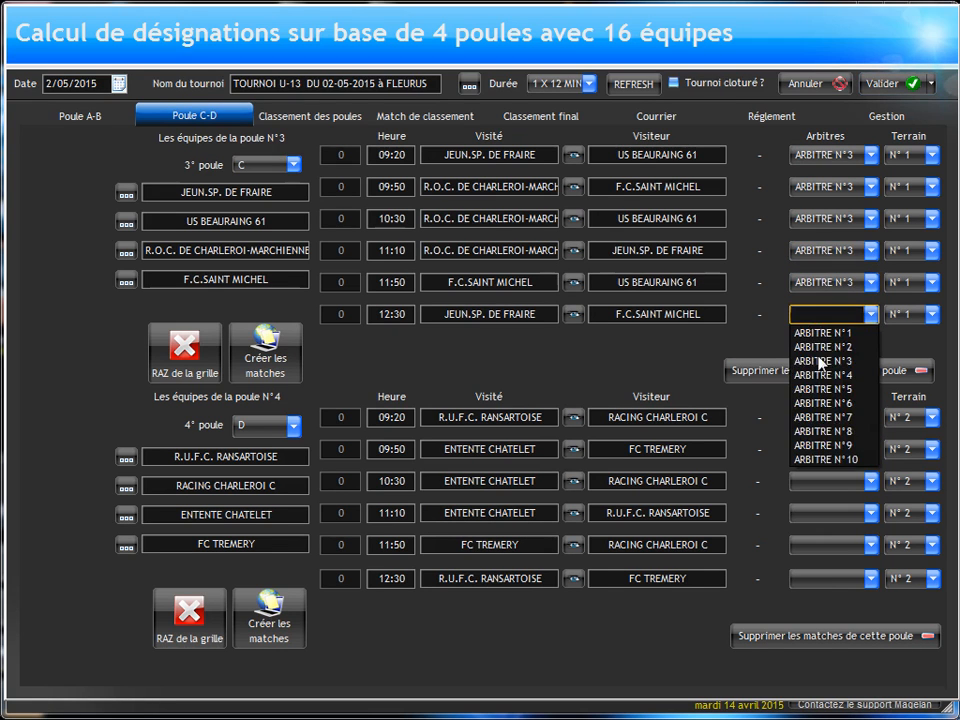
left_click(818, 370)
Step: Assign ARBITRE N°4 to all six pool D matches, from 09:20 to 12:30
left_click(808, 420)
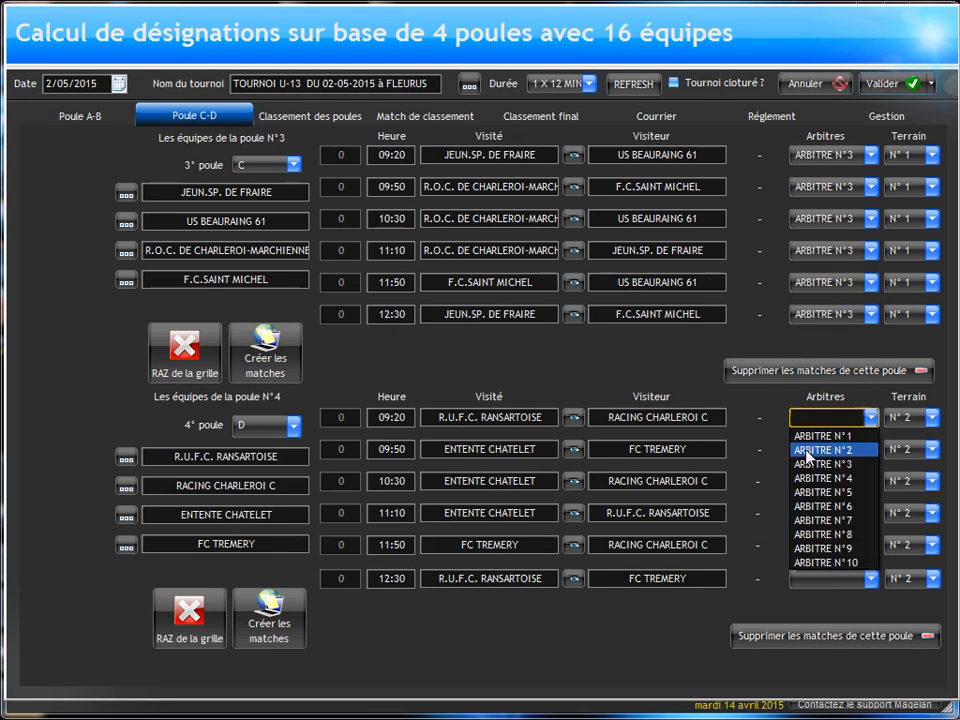
left_click(808, 478)
left_click(818, 449)
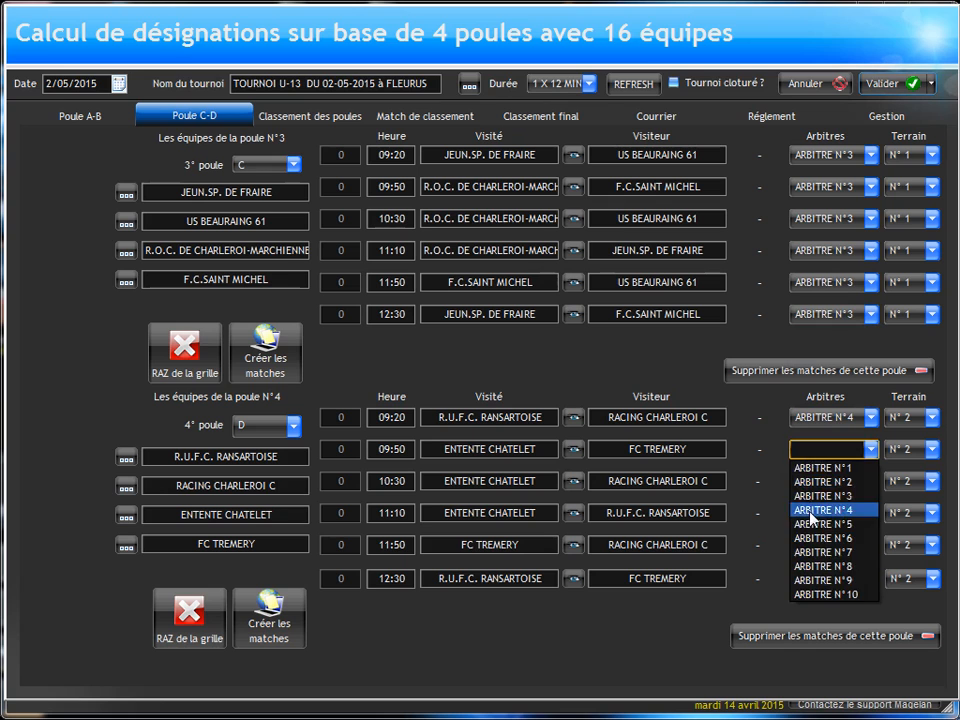
left_click(815, 510)
left_click(818, 486)
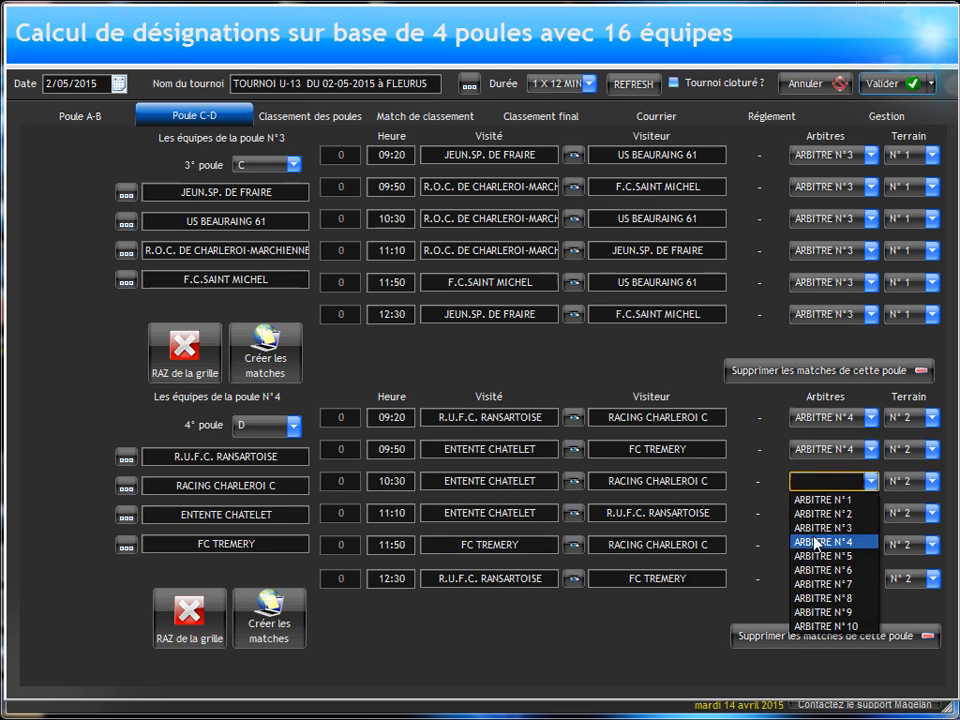
left_click(816, 541)
left_click(810, 513)
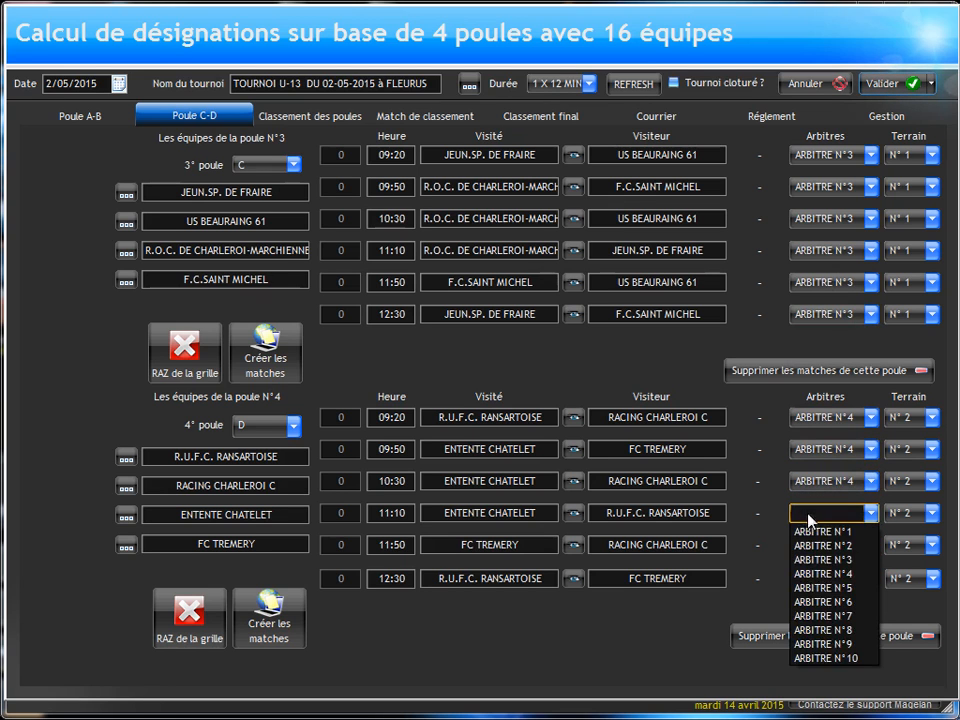
left_click(804, 576)
left_click(817, 547)
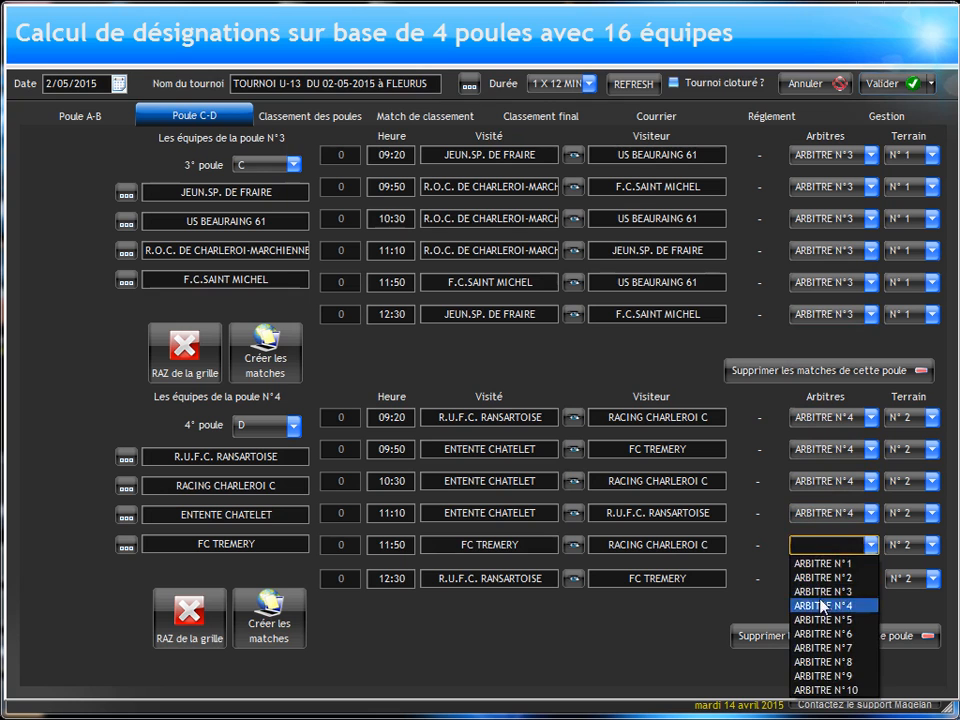
left_click(818, 605)
left_click(800, 578)
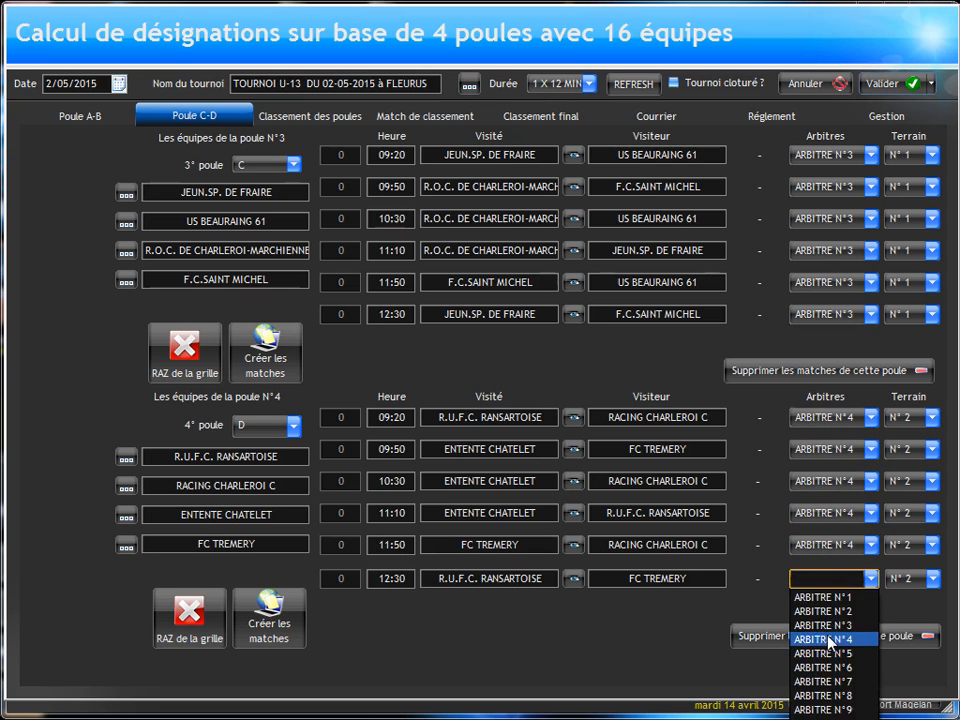
left_click(822, 639)
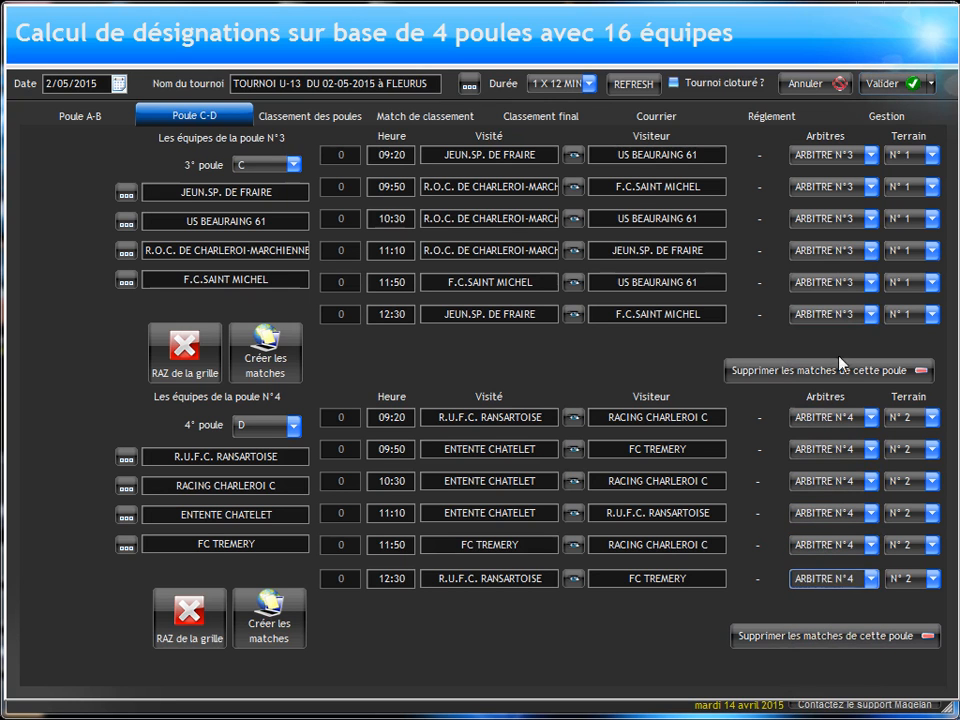
Step: Assign ARBITRE N°1 and ARBITRE N°2 to the two 13:00 placement matches for 1st to 4th place, respectively
left_click(270, 117)
left_click(428, 117)
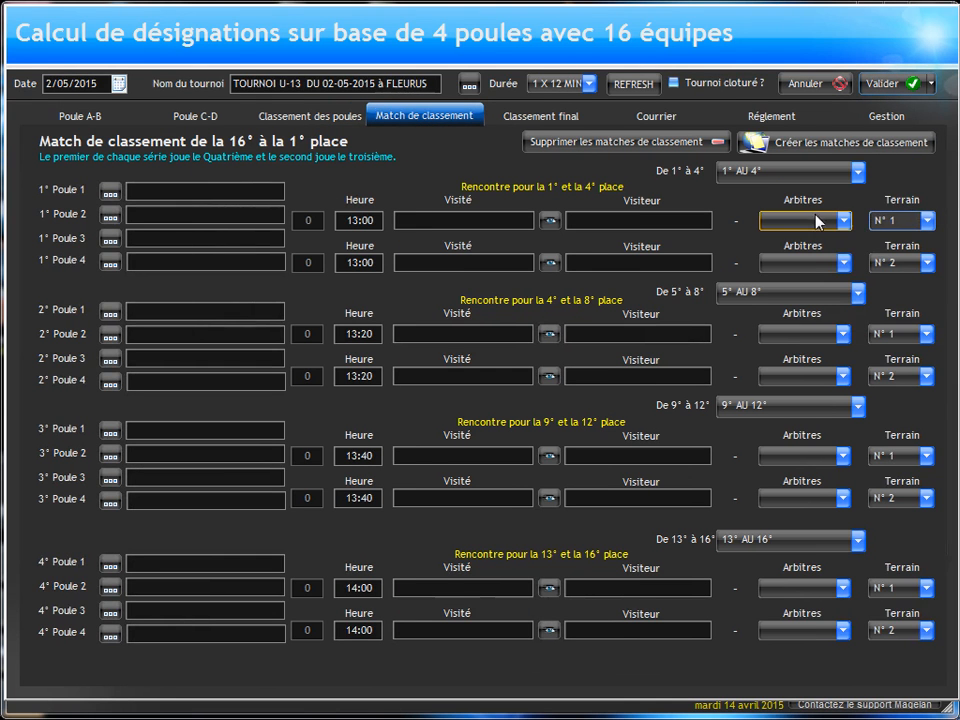
left_click(812, 221)
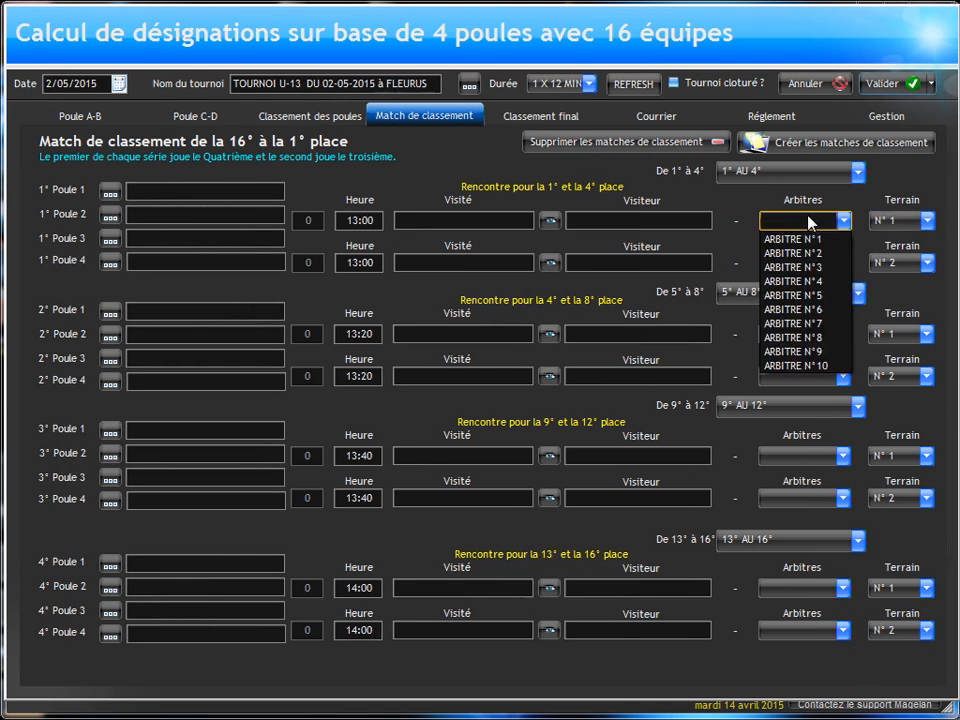
left_click(798, 238)
left_click(803, 262)
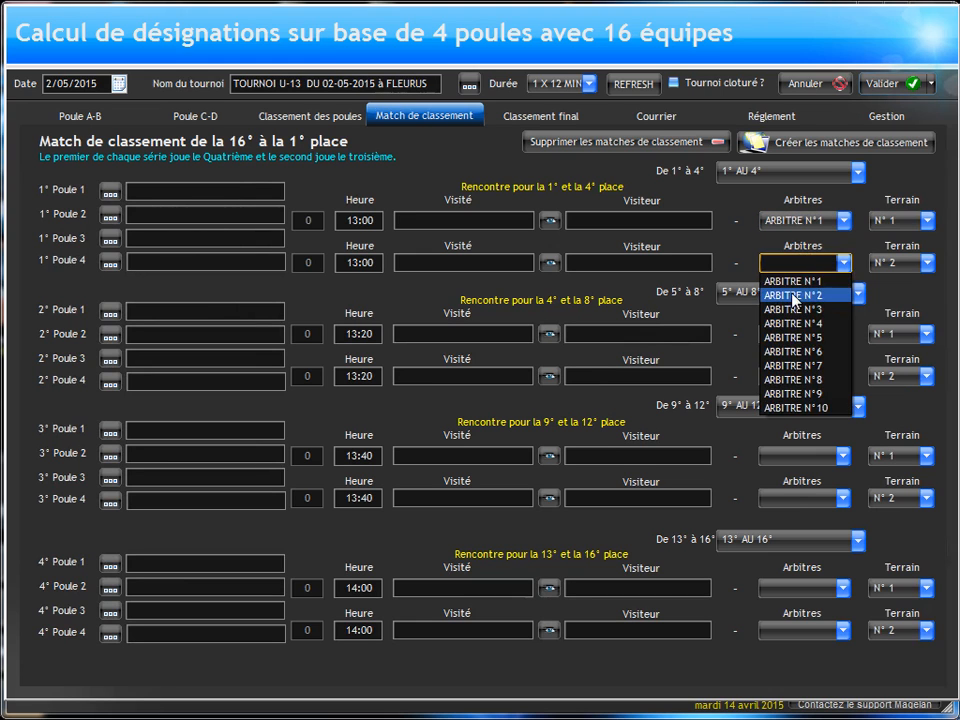
left_click(795, 296)
Step: Assign ARBITRE N°1 and ARBITRE N°2 to the two 13:20 placement matches for 5th to 8th place, respectively
left_click(795, 333)
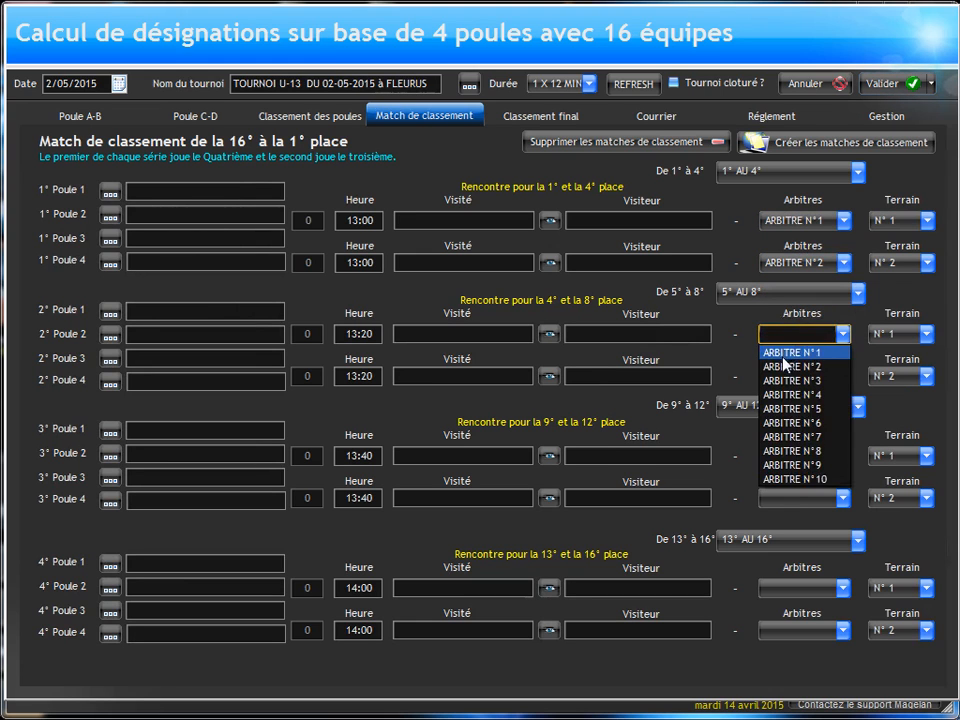
left_click(788, 352)
left_click(785, 376)
left_click(790, 407)
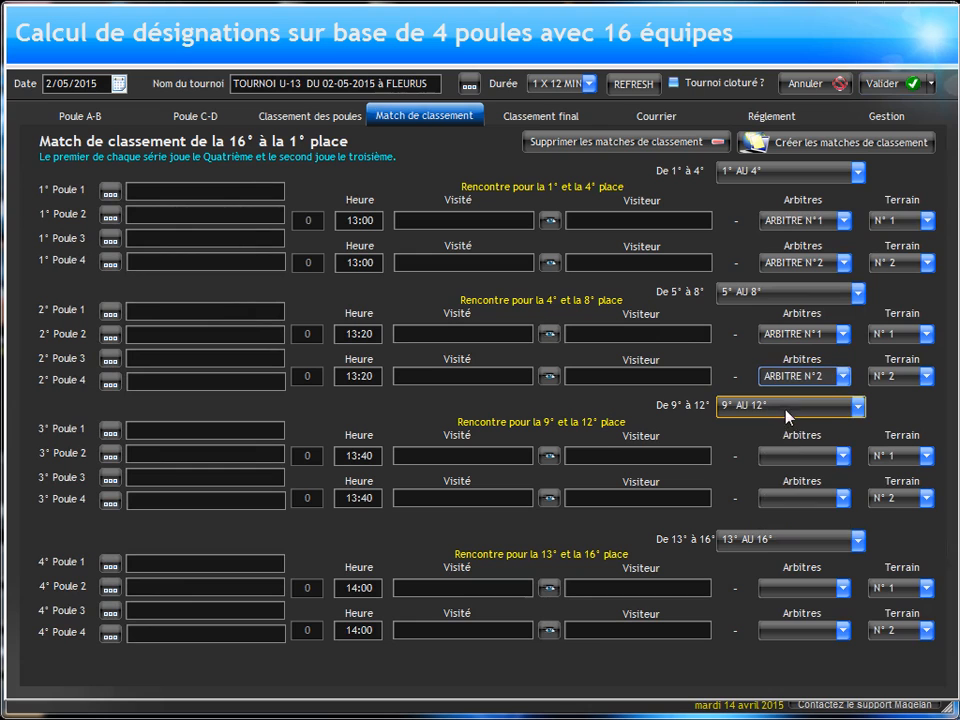
Step: Assign ARBITRE N°1 and ARBITRE N°2 to the two 13:40 placement matches for 9th to 12th place, respectively
left_click(780, 455)
left_click(792, 472)
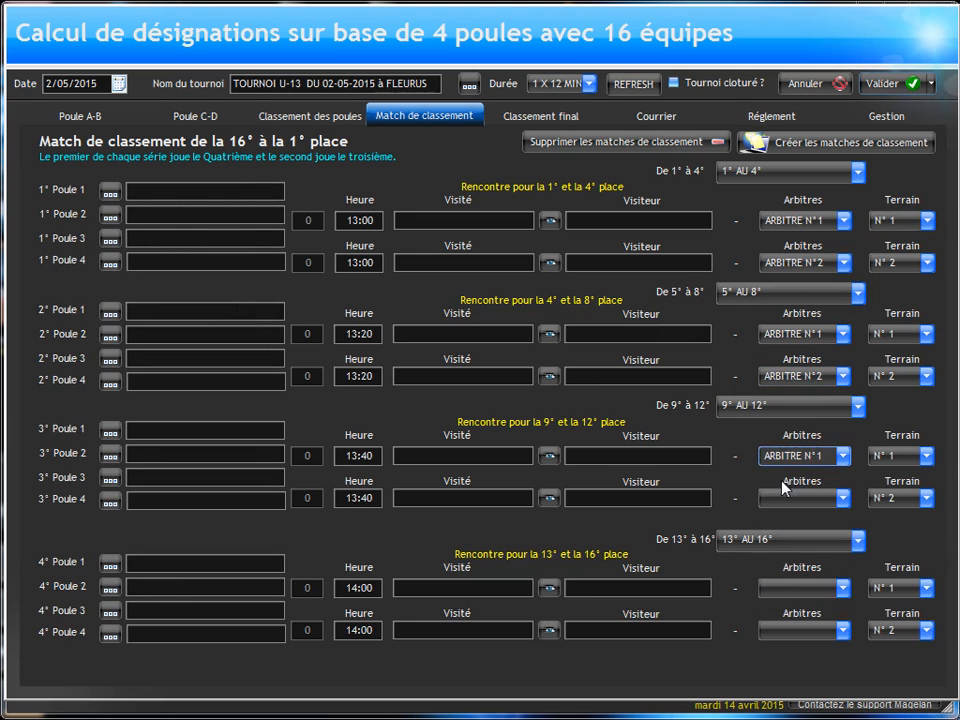
left_click(788, 498)
left_click(790, 530)
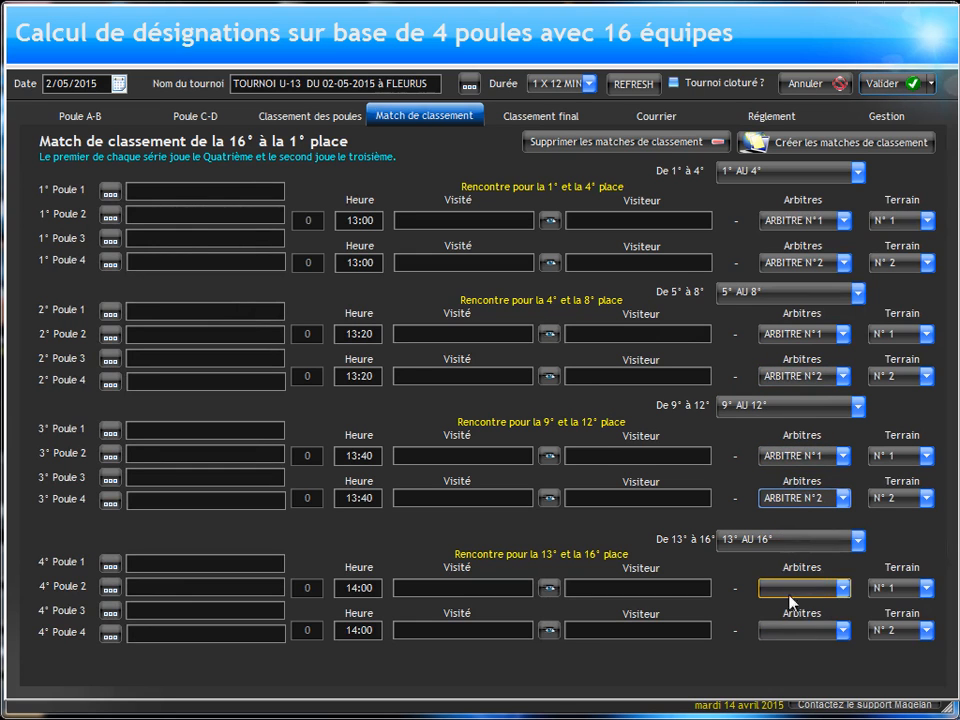
Step: Assign ARBITRE N°1 and ARBITRE N°2 to the two 14:00 placement matches for 13th to 16th place, respectively
left_click(786, 590)
left_click(790, 606)
left_click(782, 630)
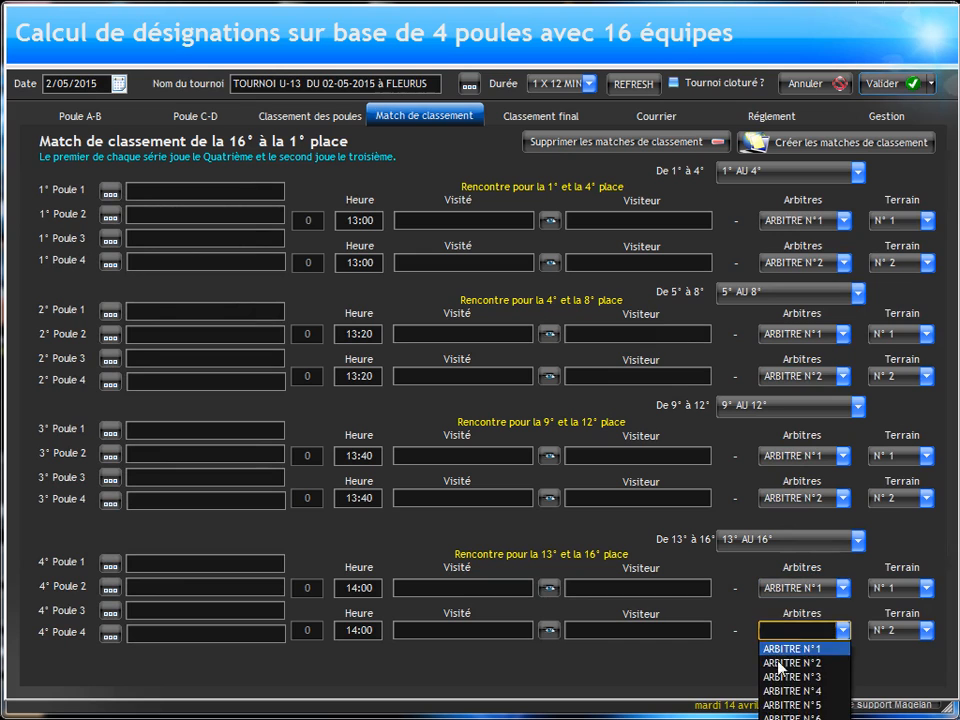
left_click(772, 660)
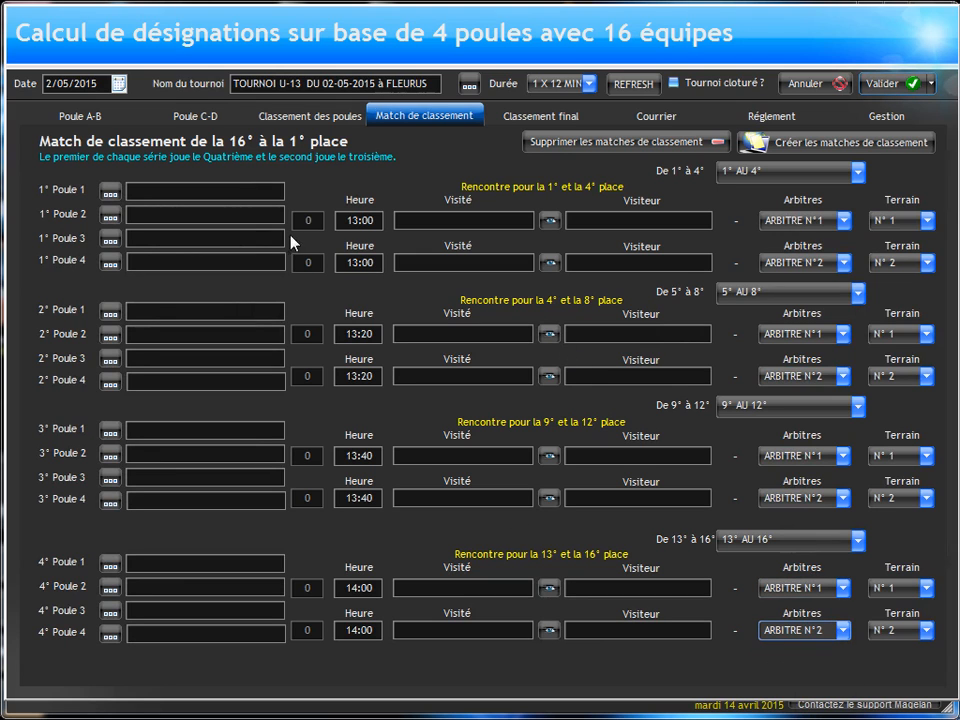
Step: Review the tournament's final ranking, correspondence and official regulations pages
left_click(538, 117)
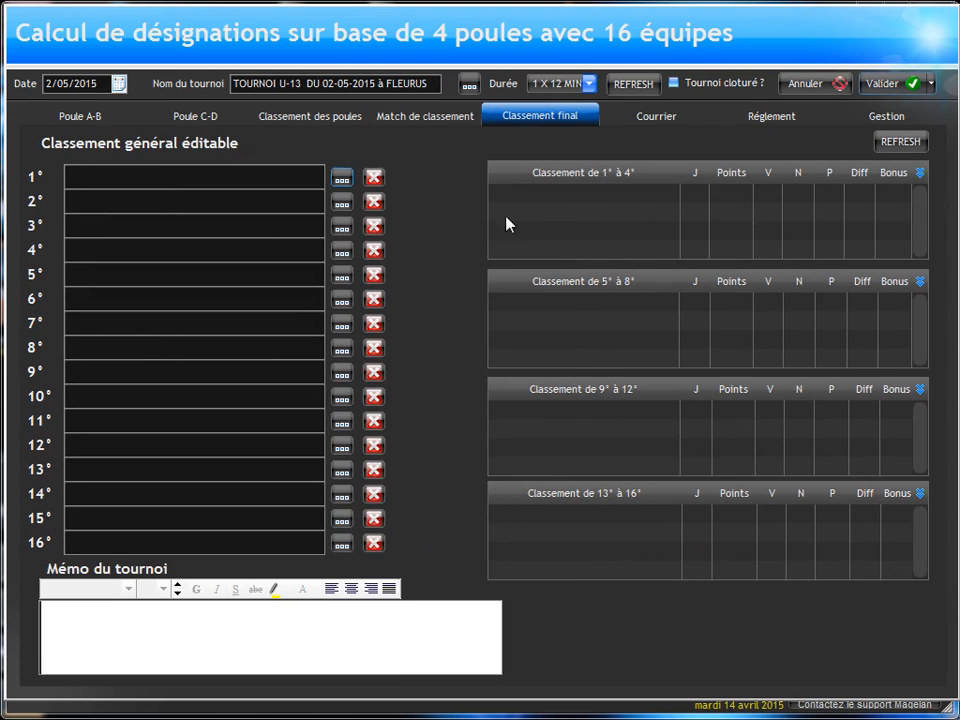
left_click(660, 119)
left_click(772, 119)
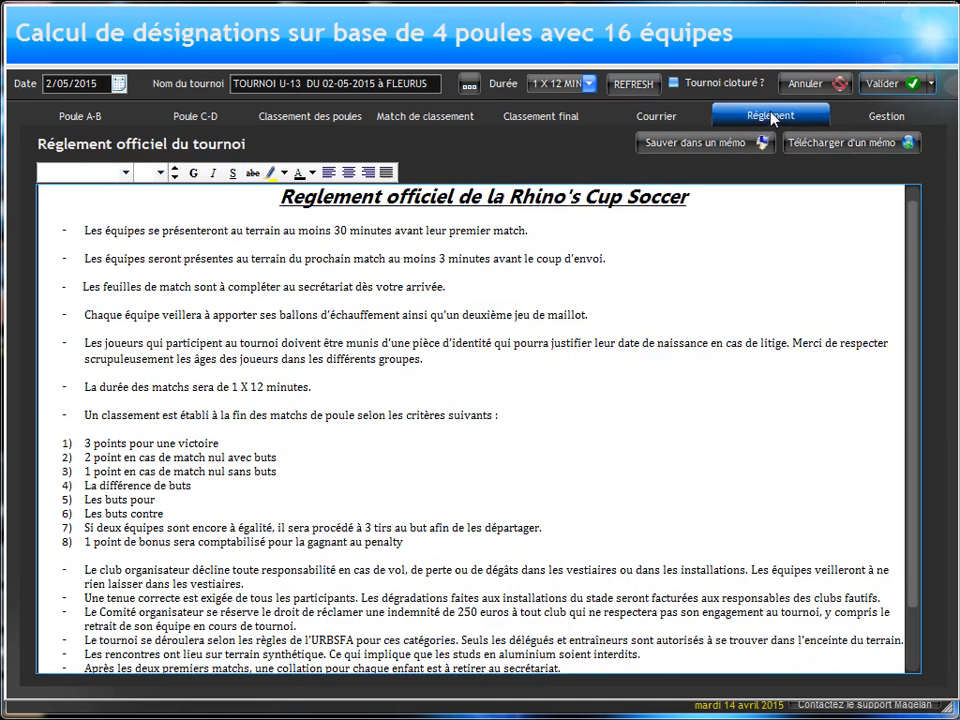
Step: Open the print preview of the tournament programme, hide its page thumbnails and scale the view to show the whole page
left_click(886, 116)
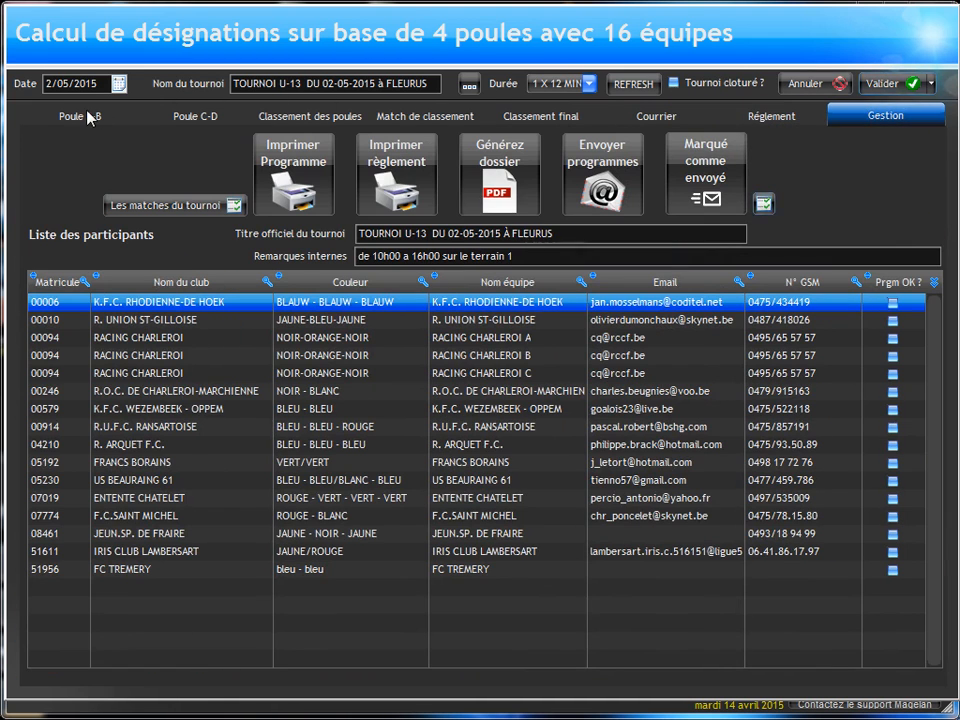
left_click(299, 166)
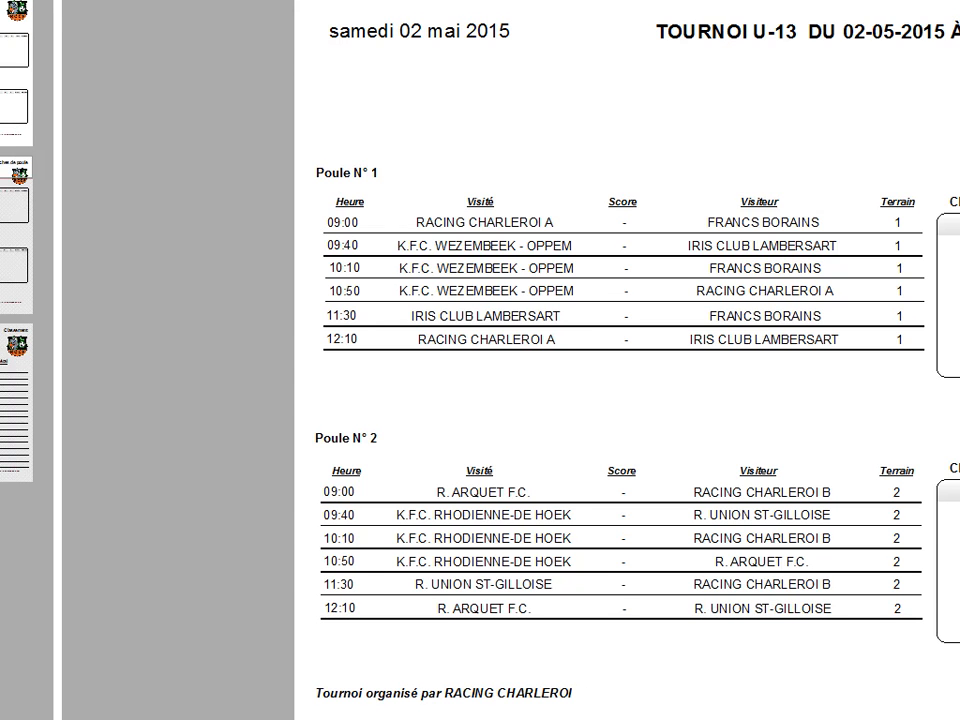
key("super+Down")
left_click_drag(281, 0, 480, 0)
left_click_drag(711, 0, 711, 9)
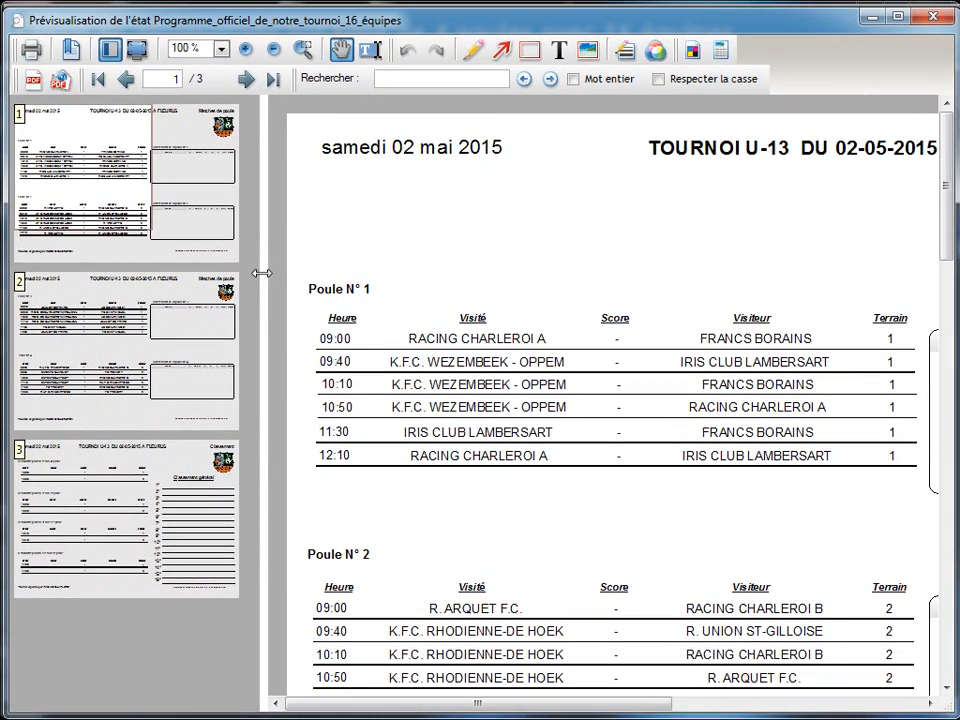
left_click_drag(261, 270, 85, 265)
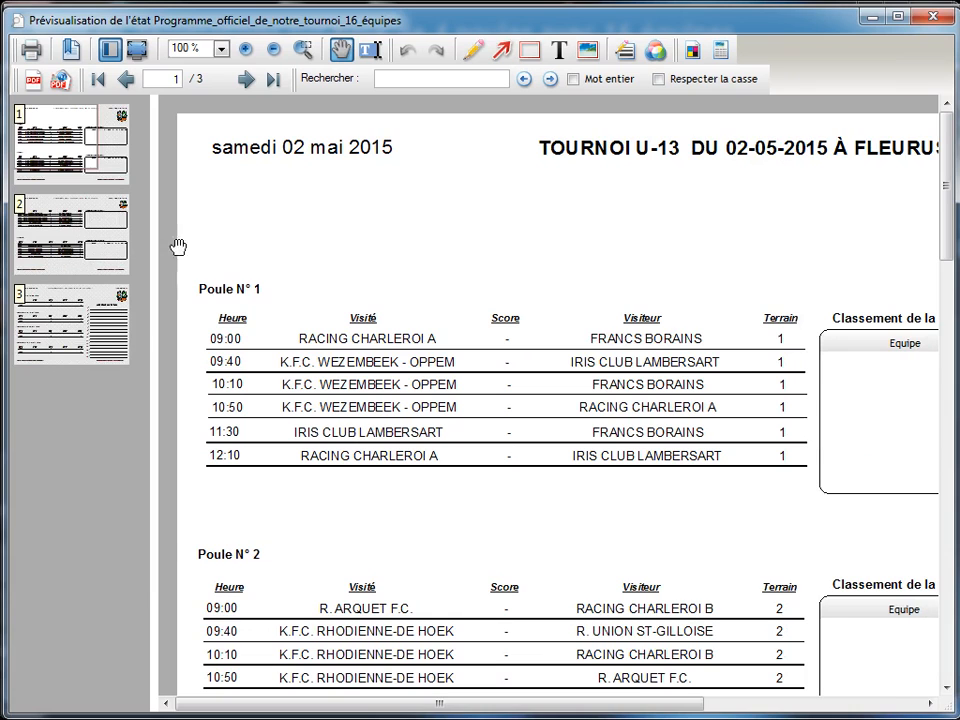
left_click(110, 48)
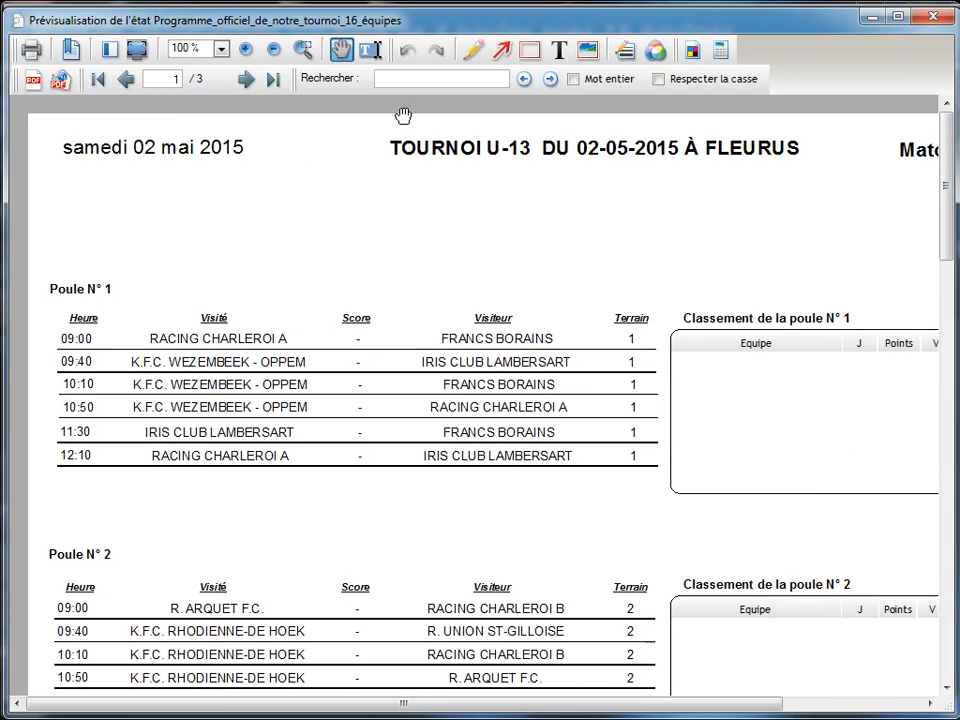
left_click(220, 50)
left_click(228, 160)
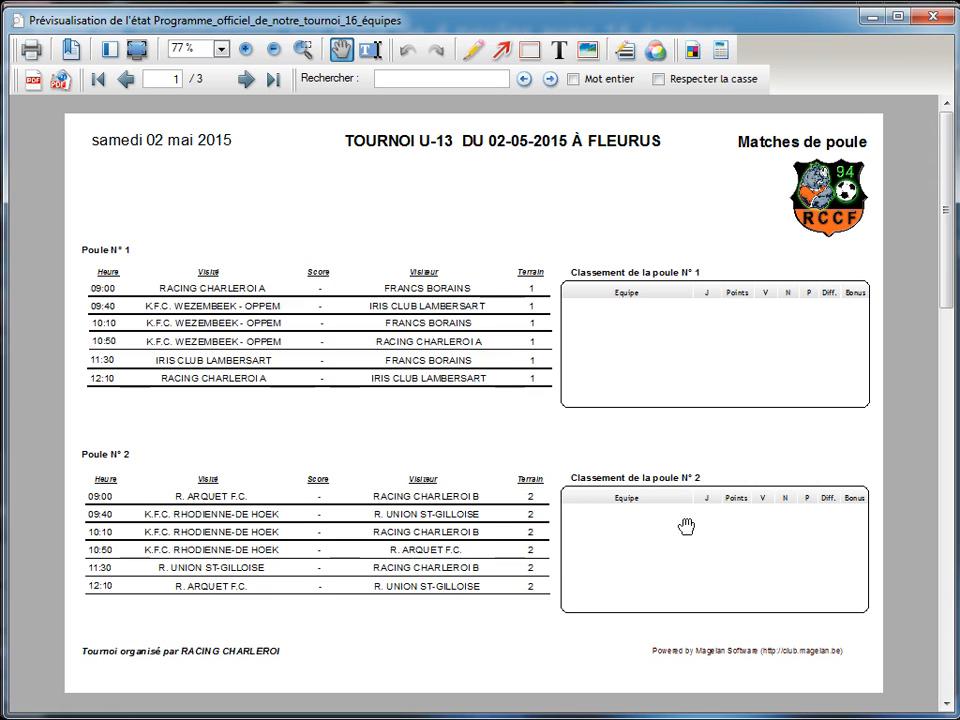
Step: Review the programme's pages for the four pools, placement matches and general ranking, and close the preview
scroll(468, 265, "down", 3)
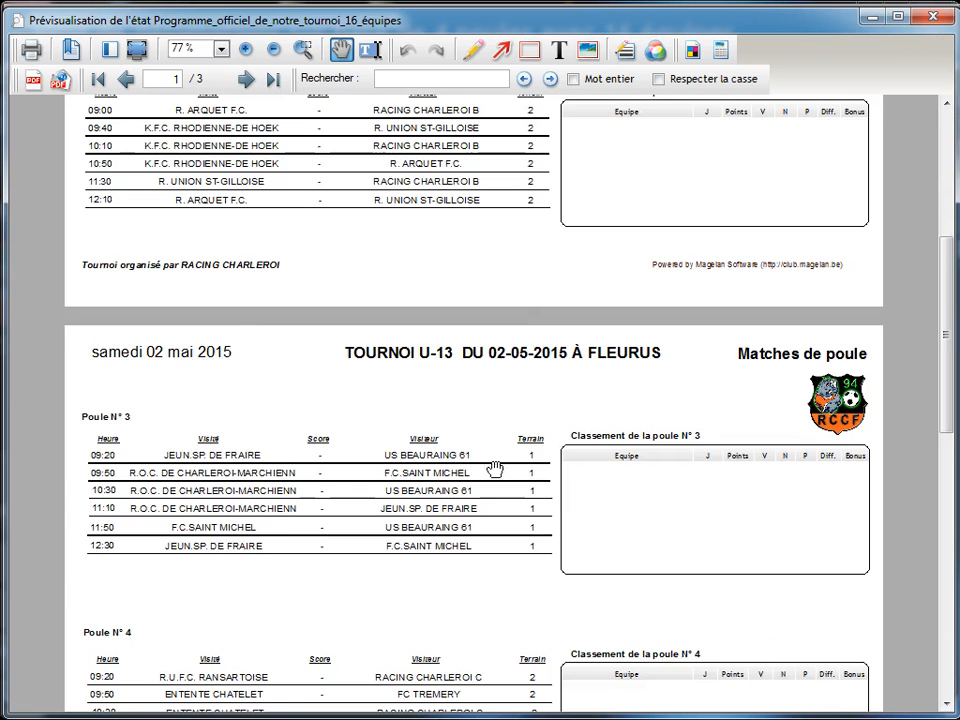
scroll(480, 289, "down", 3)
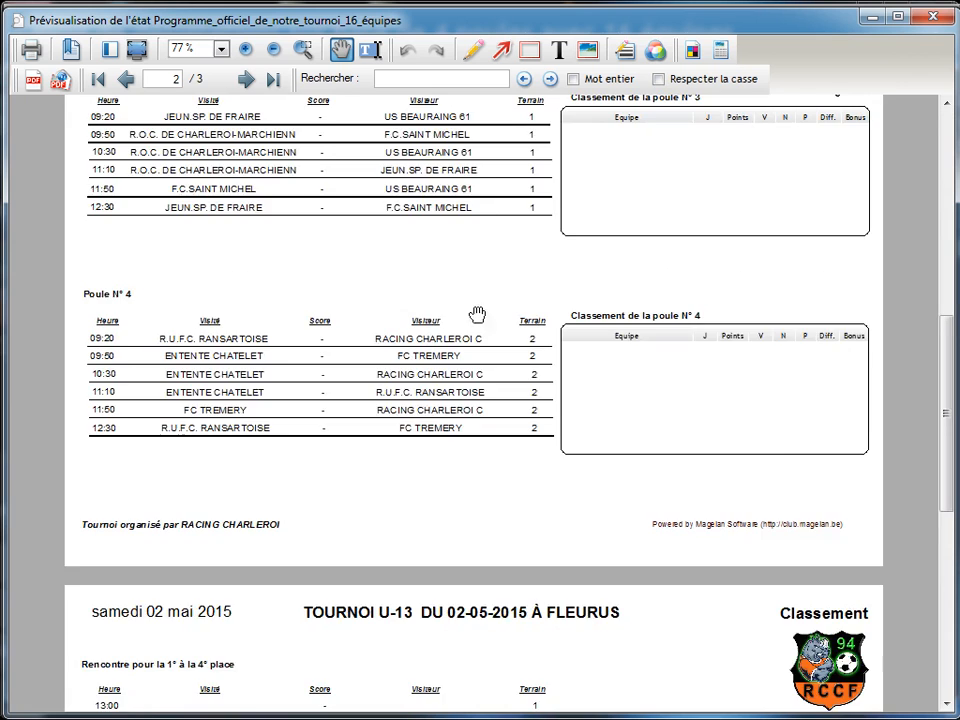
scroll(476, 317, "up", 2)
scroll(428, 537, "down", 3)
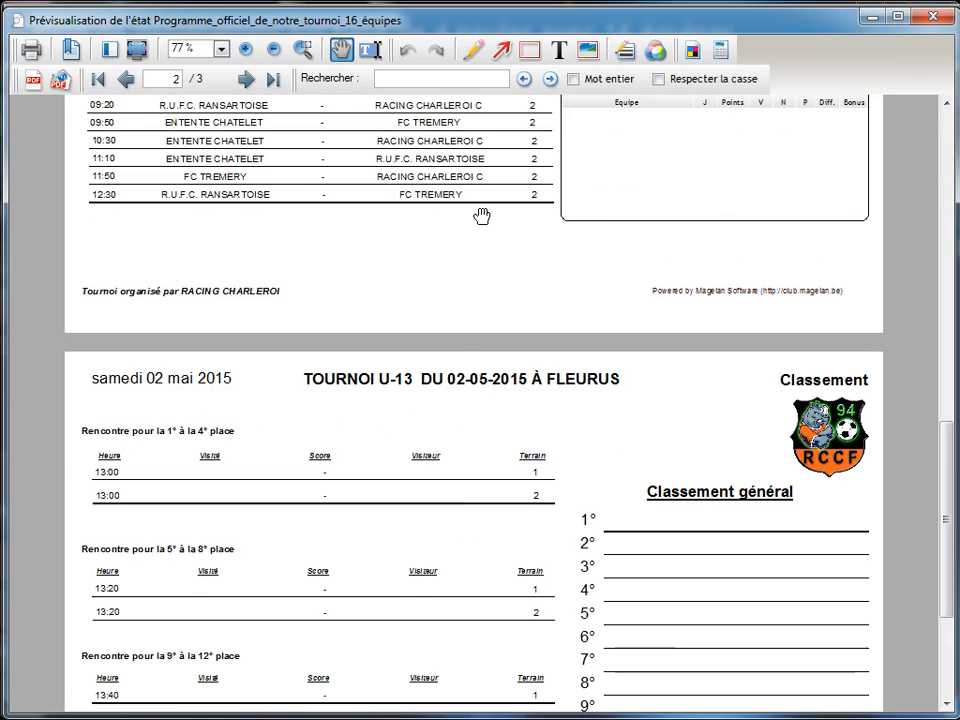
scroll(476, 294, "down", 2)
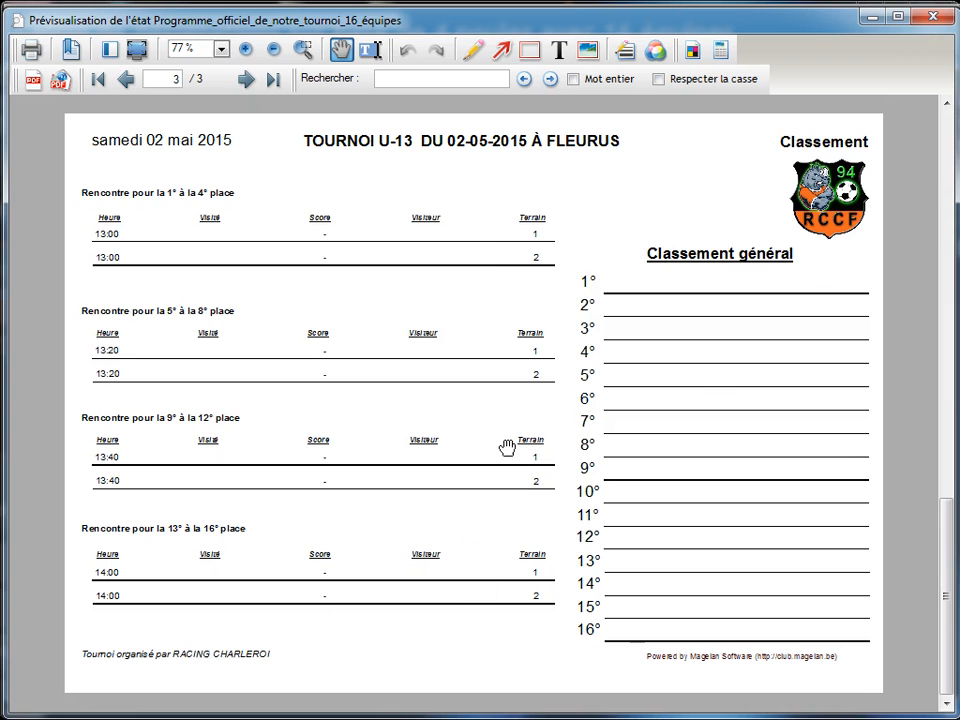
left_click(942, 16)
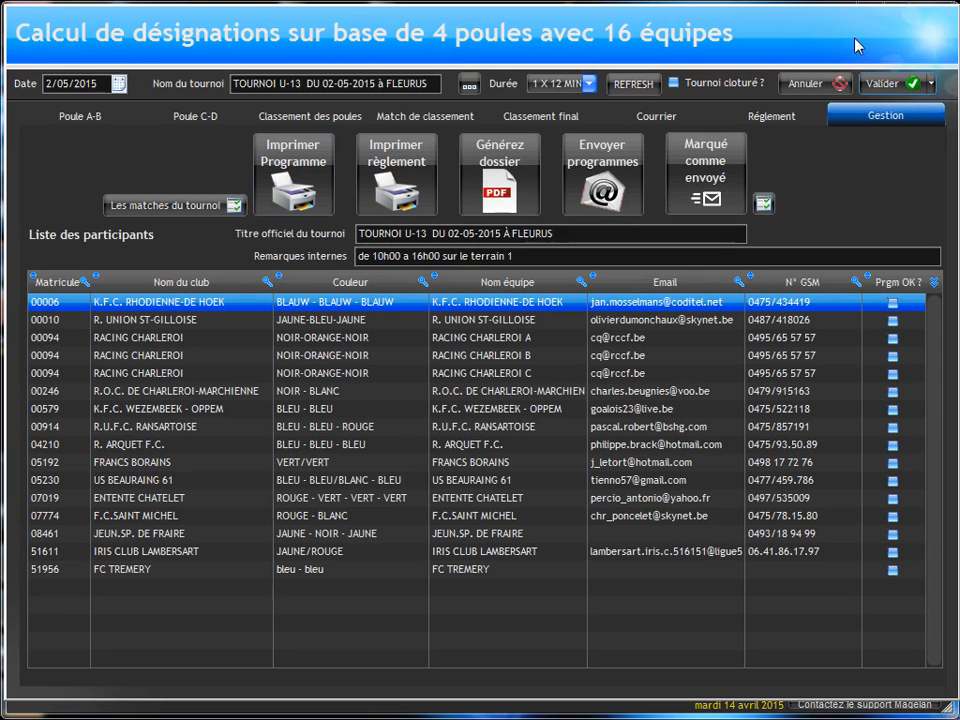
Step: Preview the printed official regulations without page thumbnails, read the document through to its end and close the preview
left_click(410, 181)
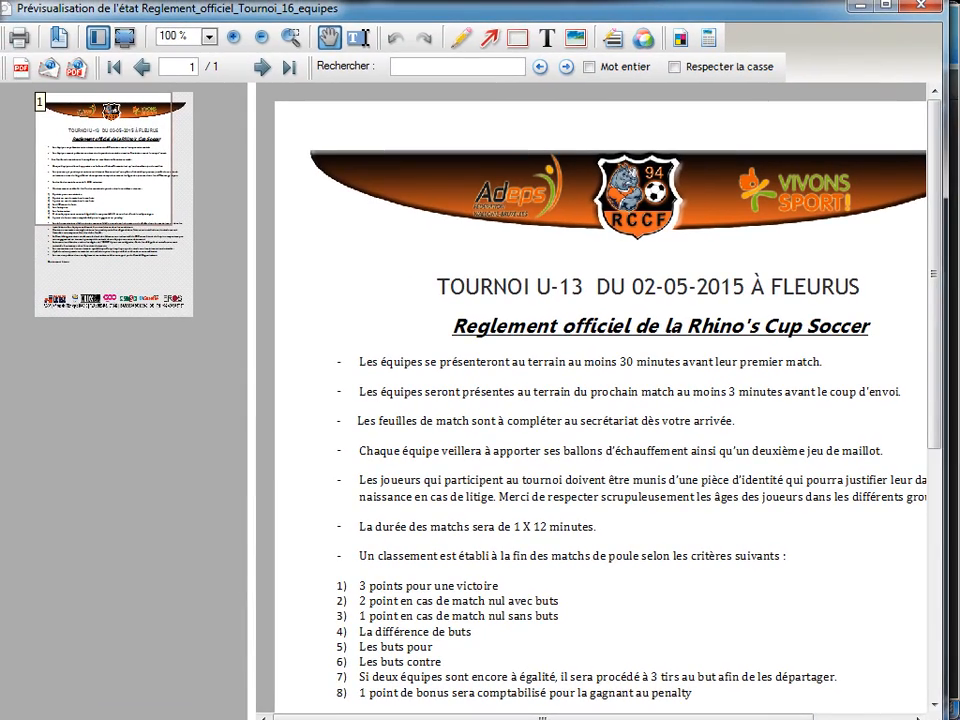
mouse_move(467, 719)
left_mouse_down()
mouse_move(471, 684)
mouse_move(470, 697)
left_mouse_up()
left_click(104, 46)
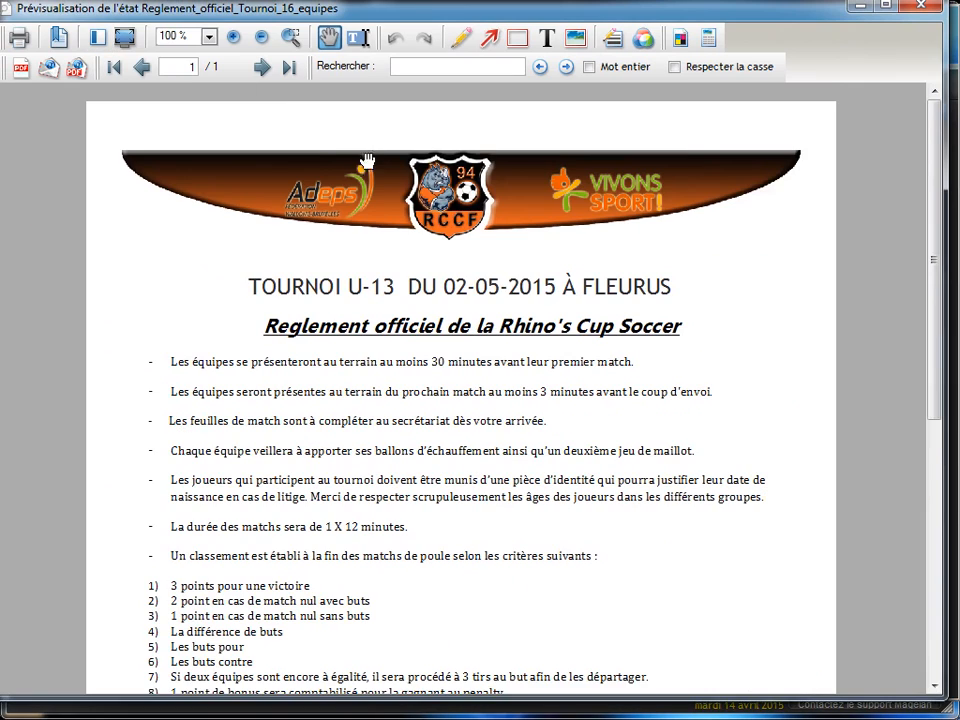
scroll(450, 400, "down", 3)
scroll(440, 450, "down", 5)
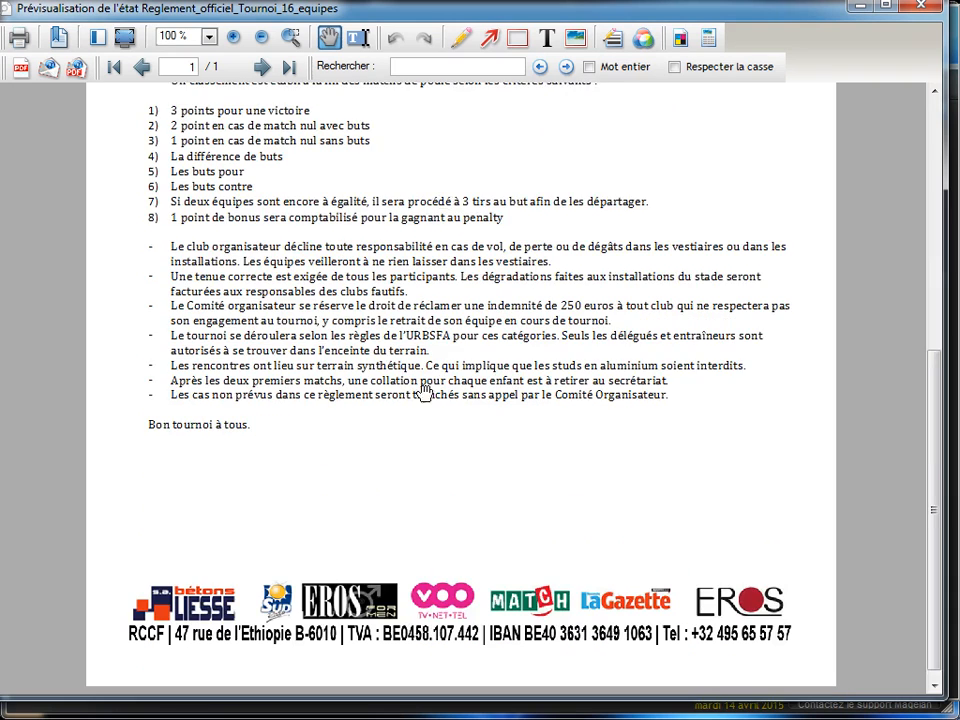
left_click(921, 8)
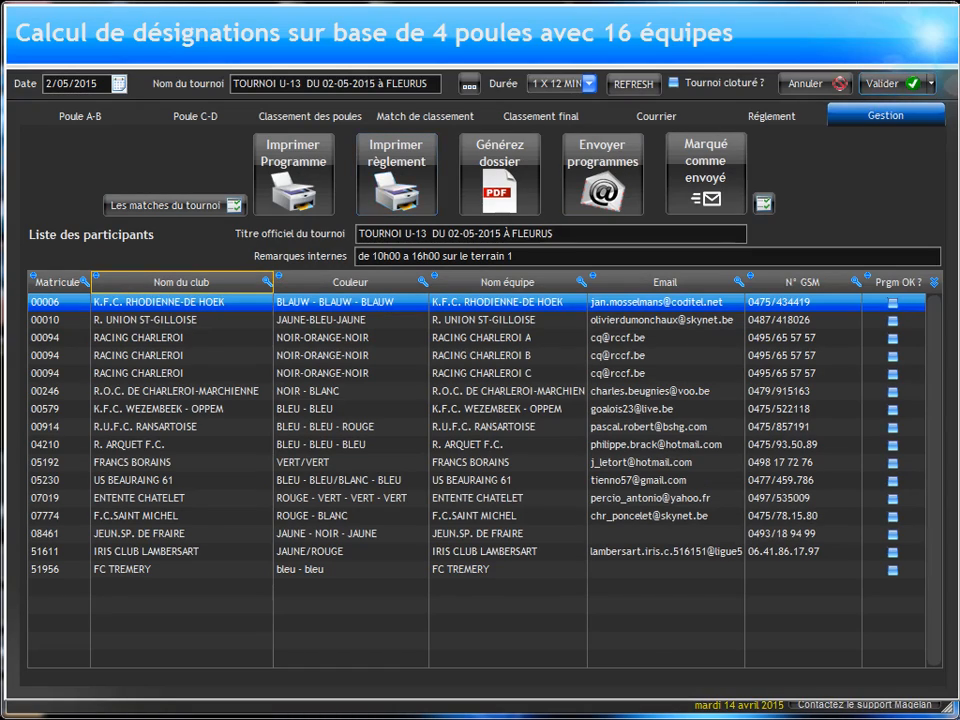
Step: Switch to Windows Explorer and arrange the "mes programmes tournoi" folder window over the participants list, keeping the tournament management commands visible
key("super+e")
left_click_drag(420, 0, 959, 108)
left_click_drag(955, 30, 959, 30)
left_click_drag(959, 256, 190, 317)
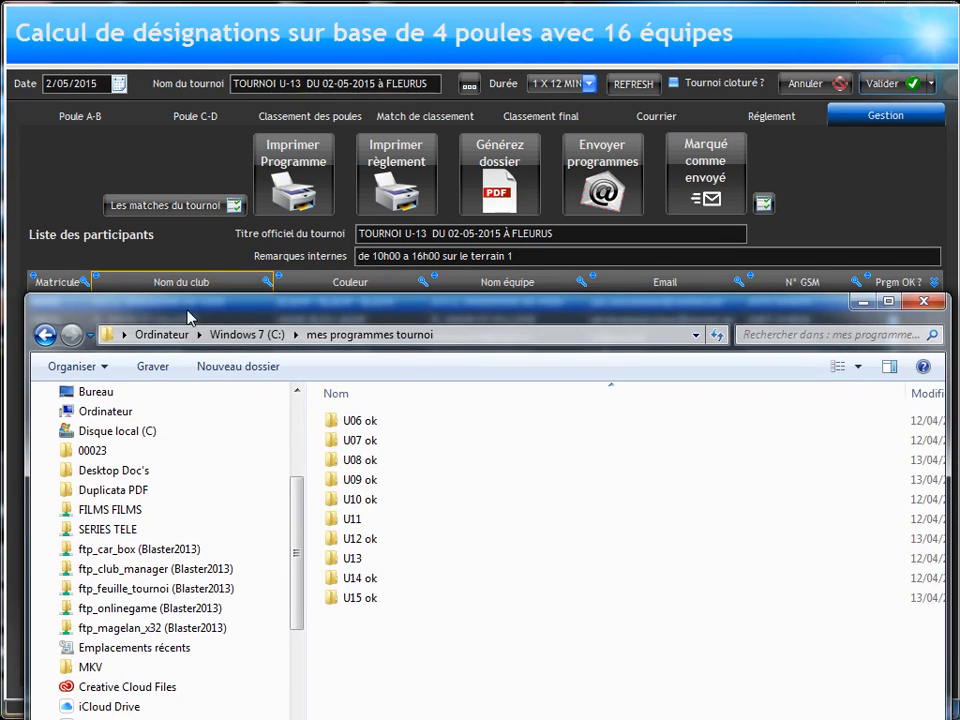
left_click_drag(380, 719, 379, 699)
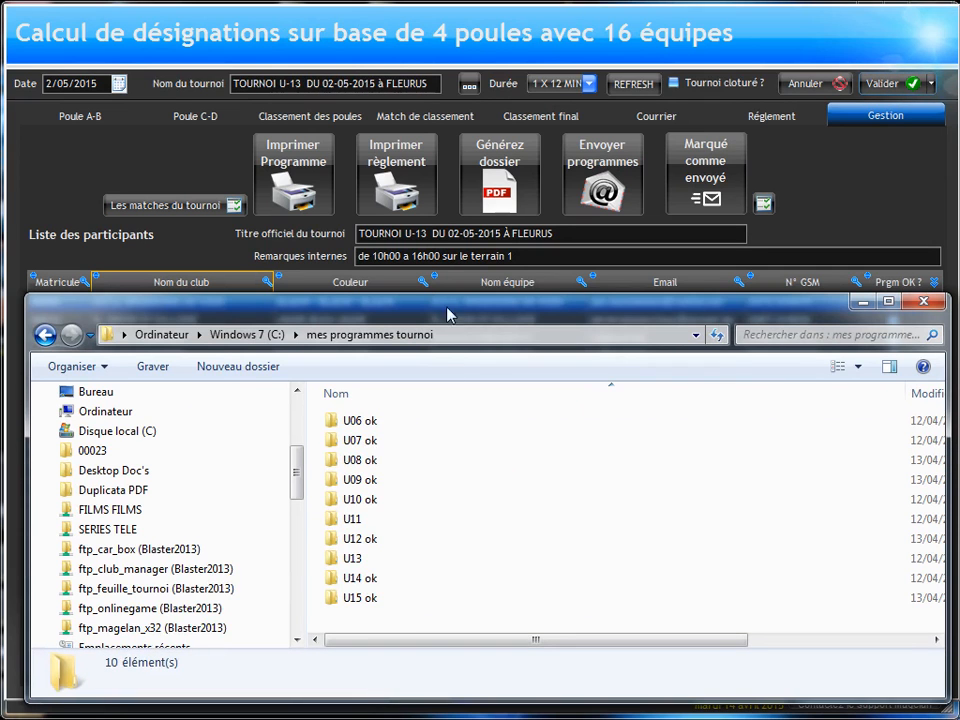
left_click_drag(448, 312, 205, 303)
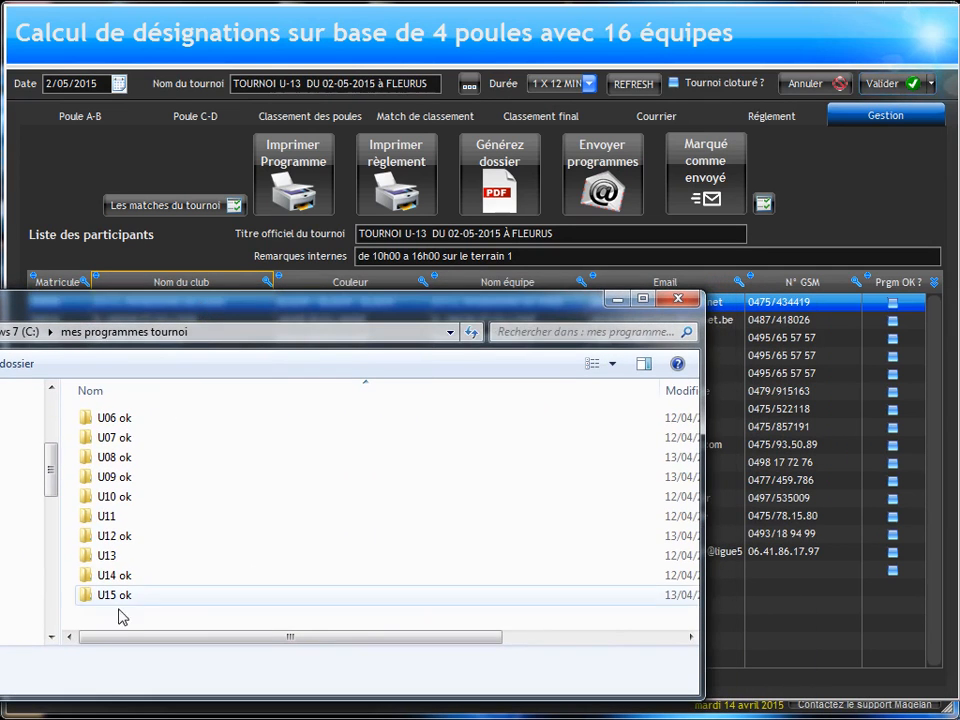
left_click_drag(240, 291, 239, 222)
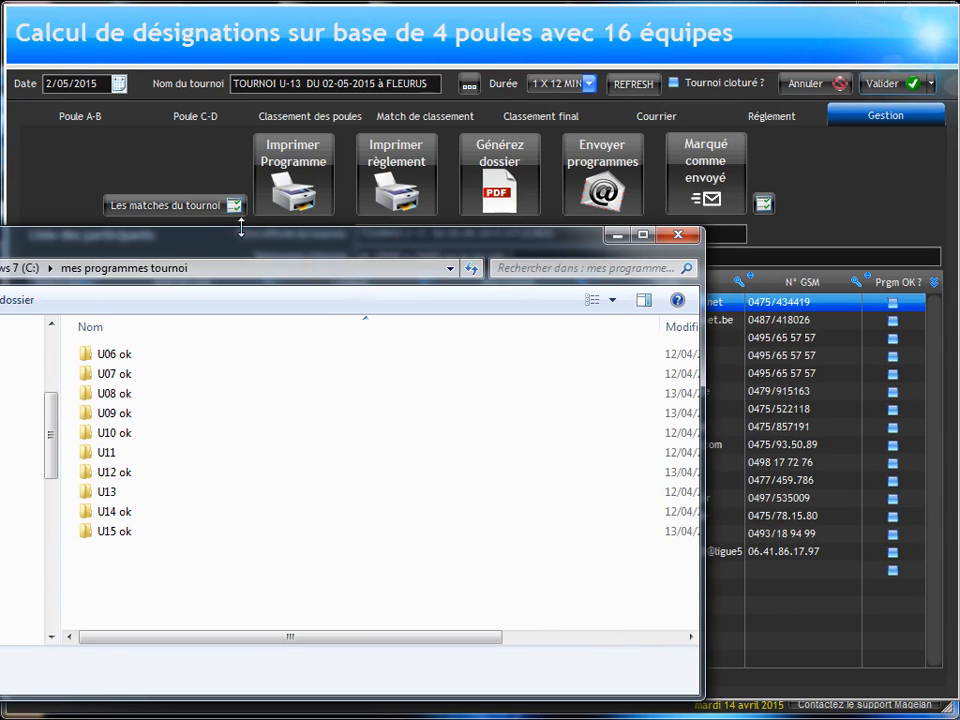
Step: Generate the PDF dossier for the U-13 tournament
left_click(500, 188)
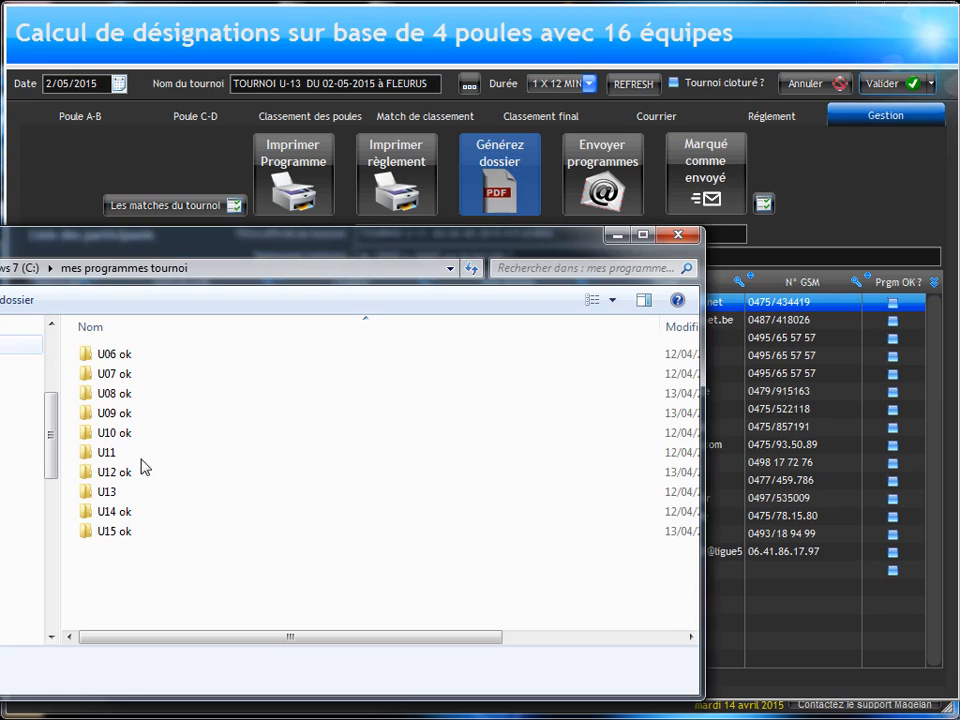
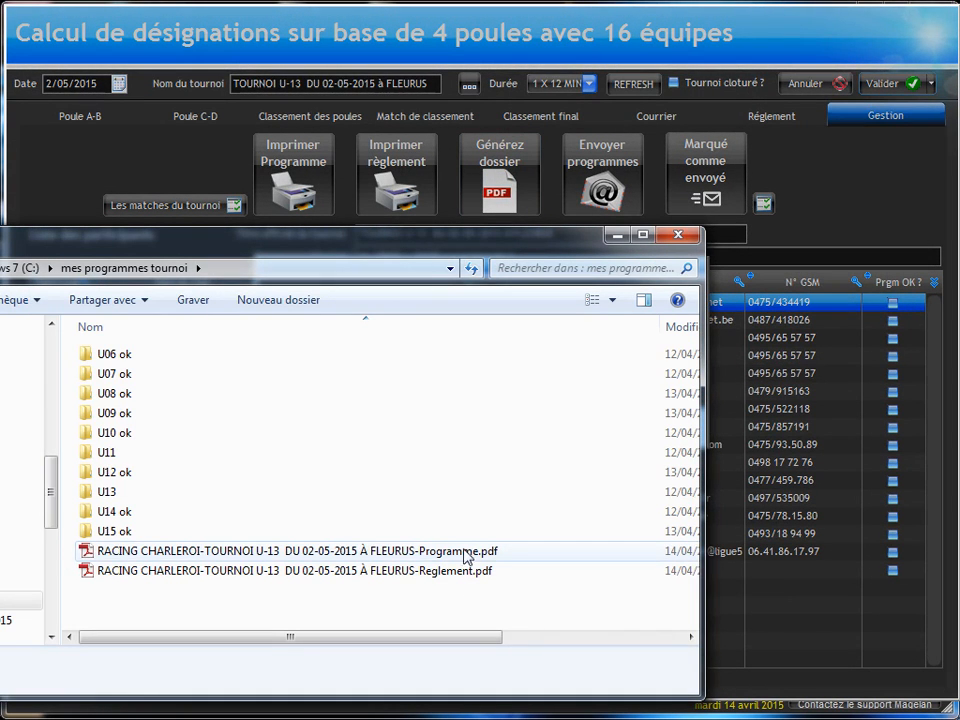
Step: Check the generated U-13 Programme and Reglement PDFs, and return from the folder window to the tournament's participants list
left_click(274, 561)
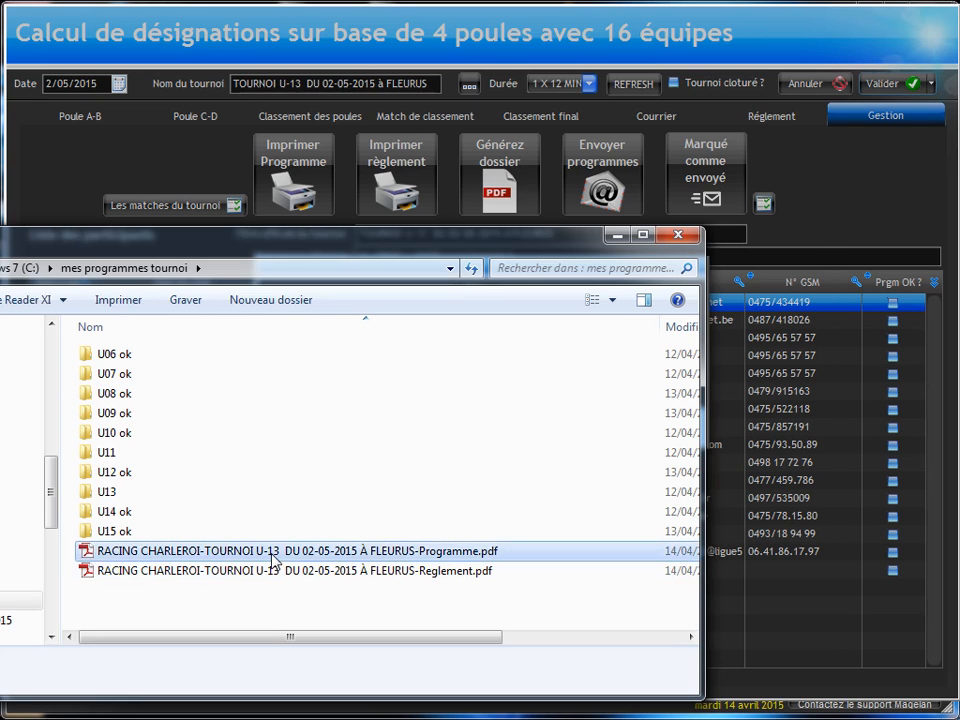
double_click(274, 561)
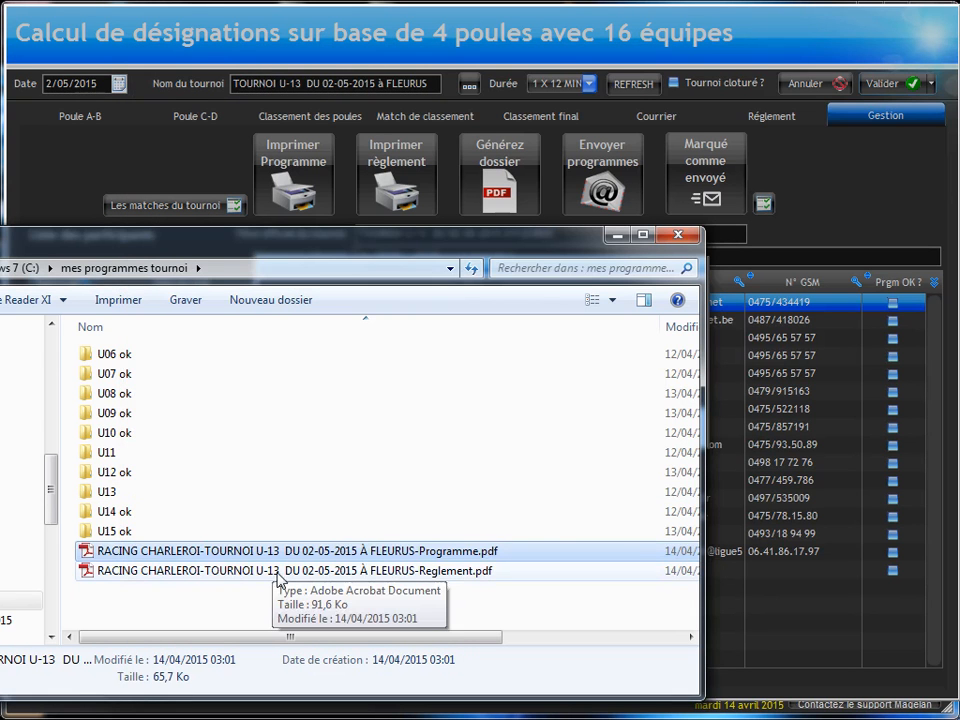
left_click(278, 574)
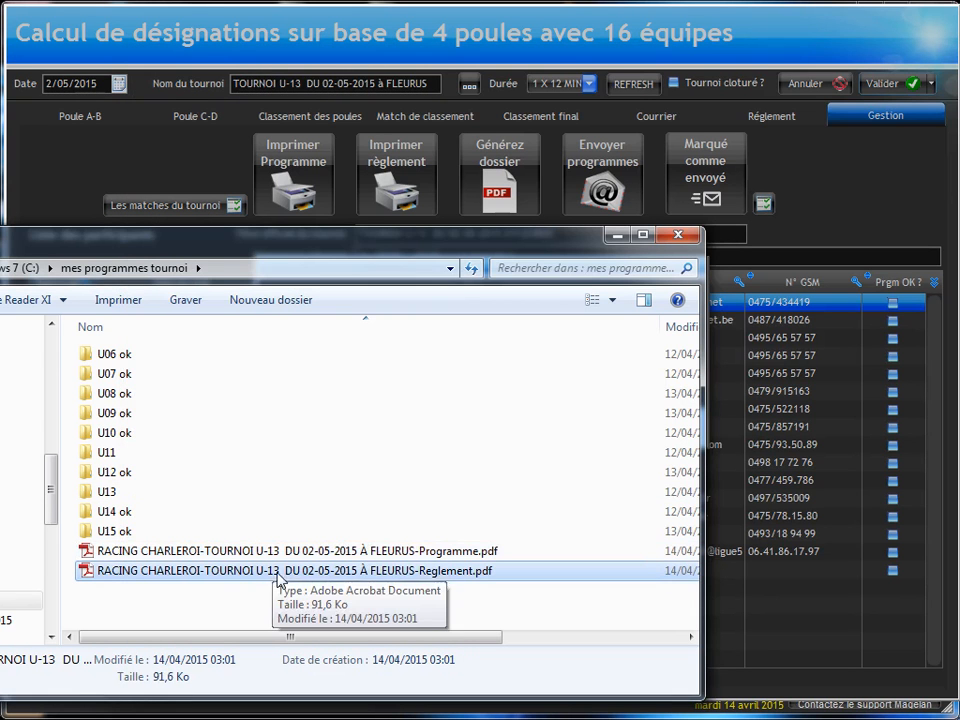
double_click(278, 574)
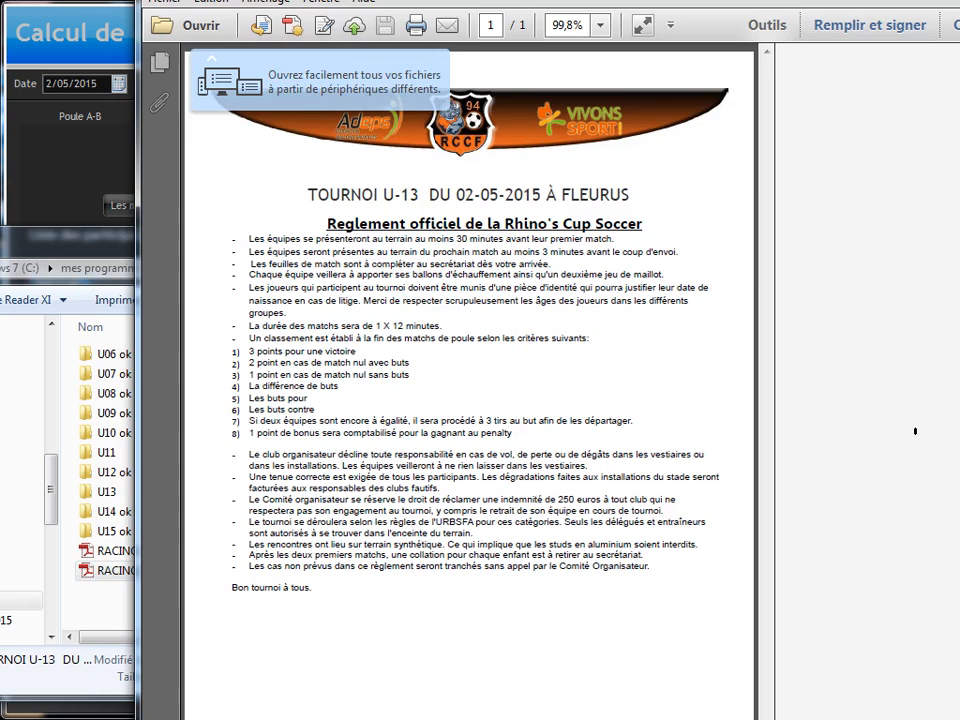
left_click(957, 3)
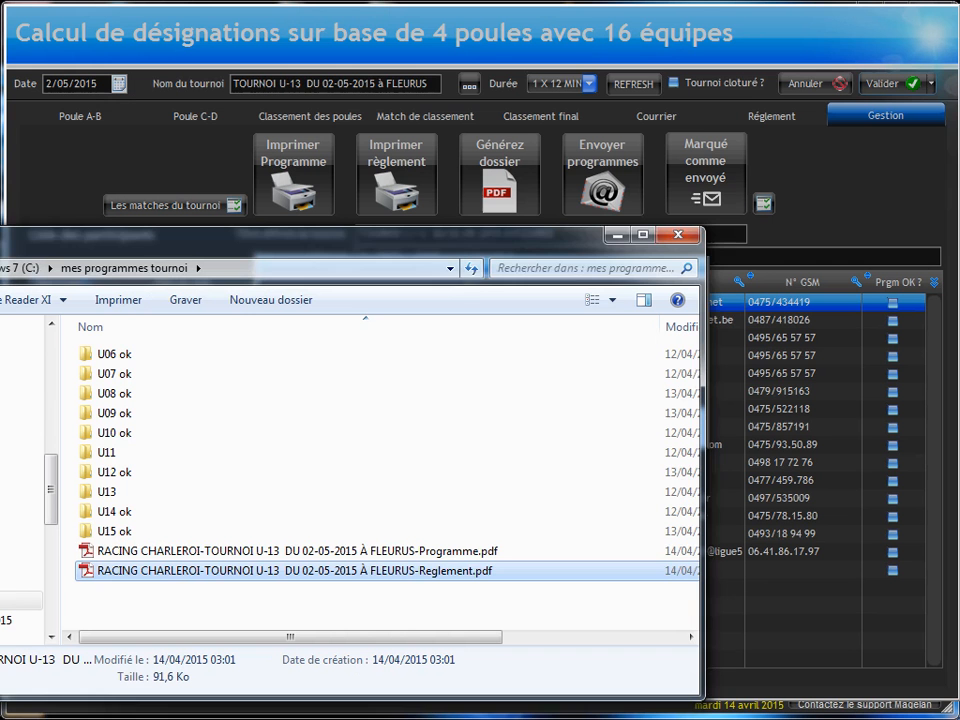
left_click(677, 236)
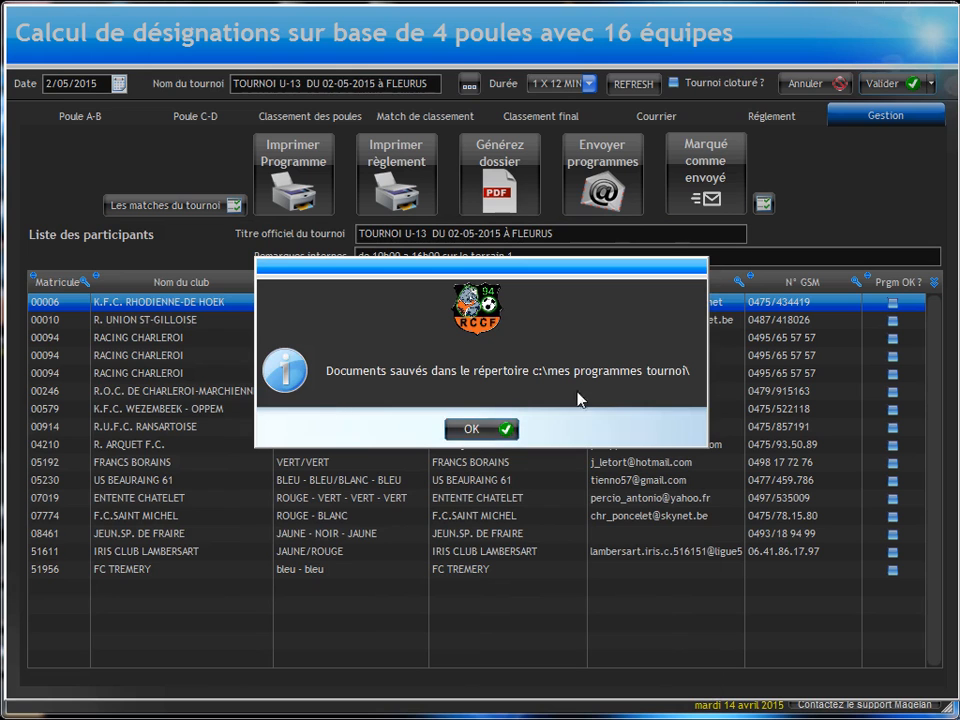
left_click(478, 428)
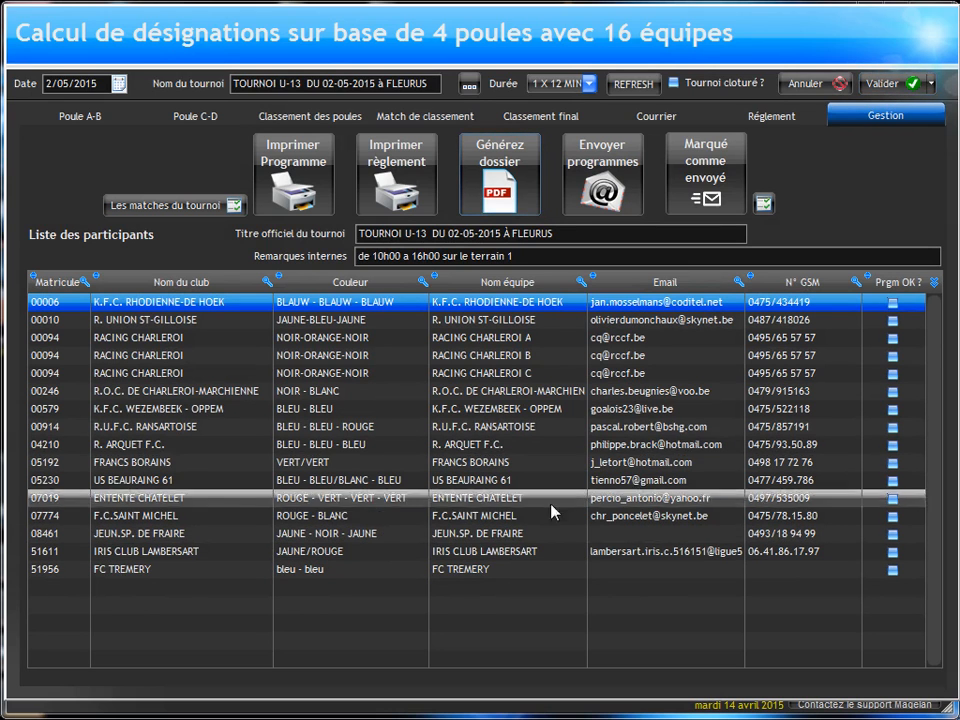
Step: Inspect the contact e-mail in the registration and guest record of JEUN.SP. DE FRAIRE, and validate both forms
double_click(160, 543)
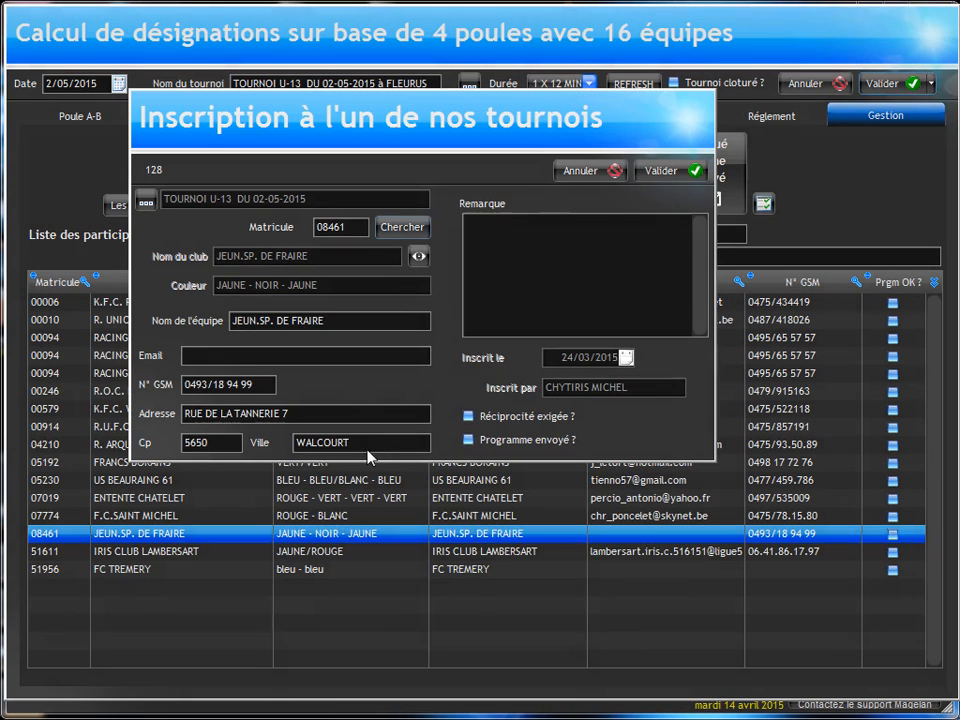
left_click(418, 256)
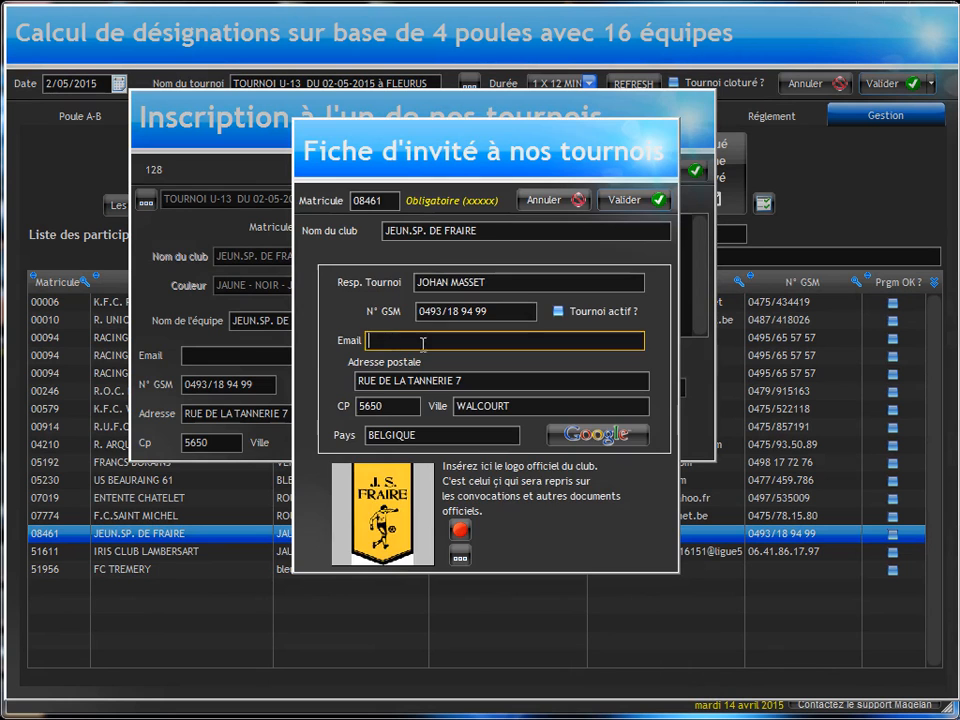
left_click(622, 201)
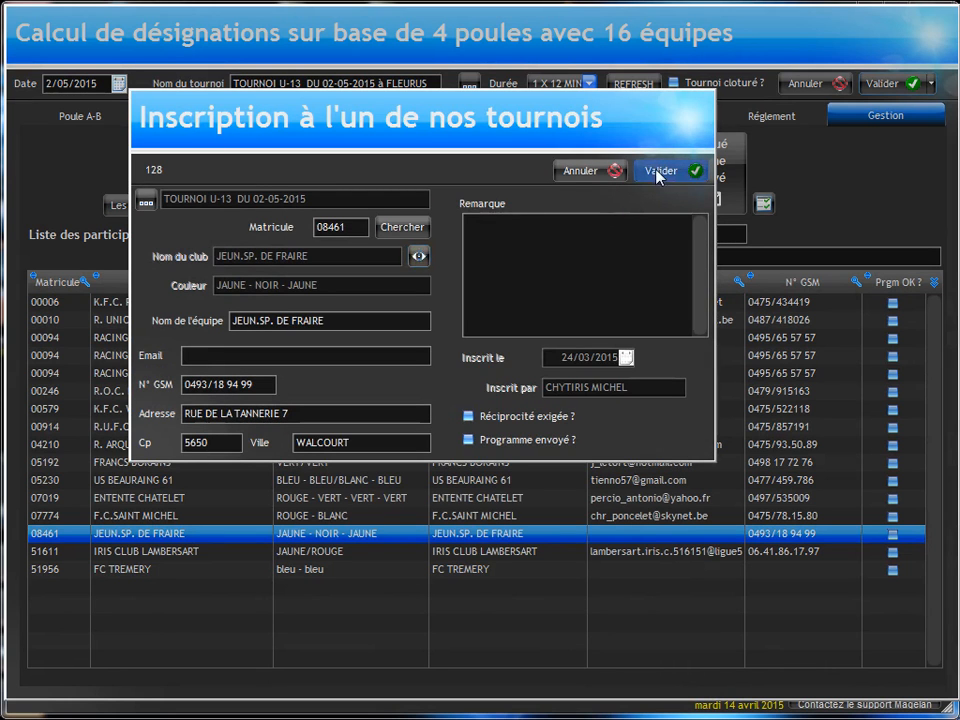
left_click(686, 168)
left_click(382, 353)
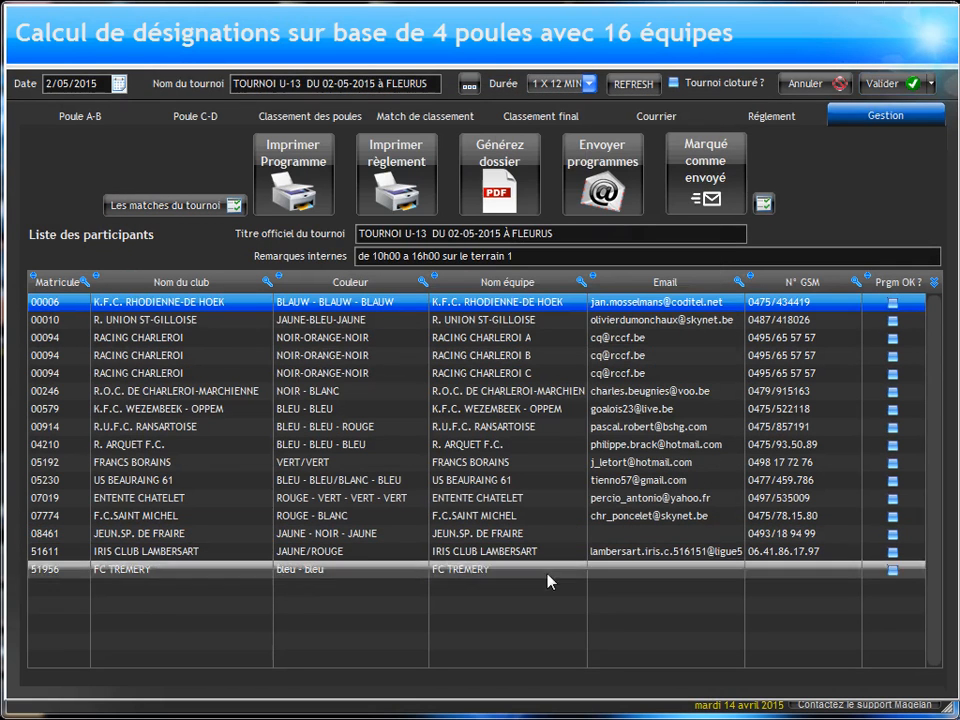
Step: Fill in FC TREMERY's missing contact details by validating its guest record from its registration, and validate the registration
left_click(345, 570)
double_click(344, 570)
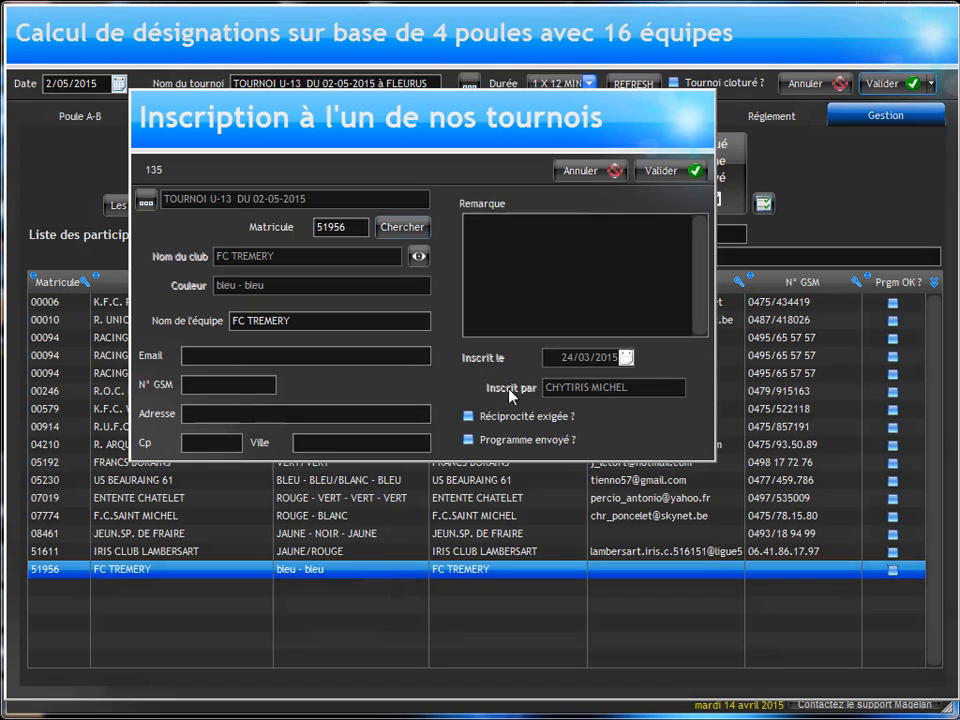
left_click(418, 258)
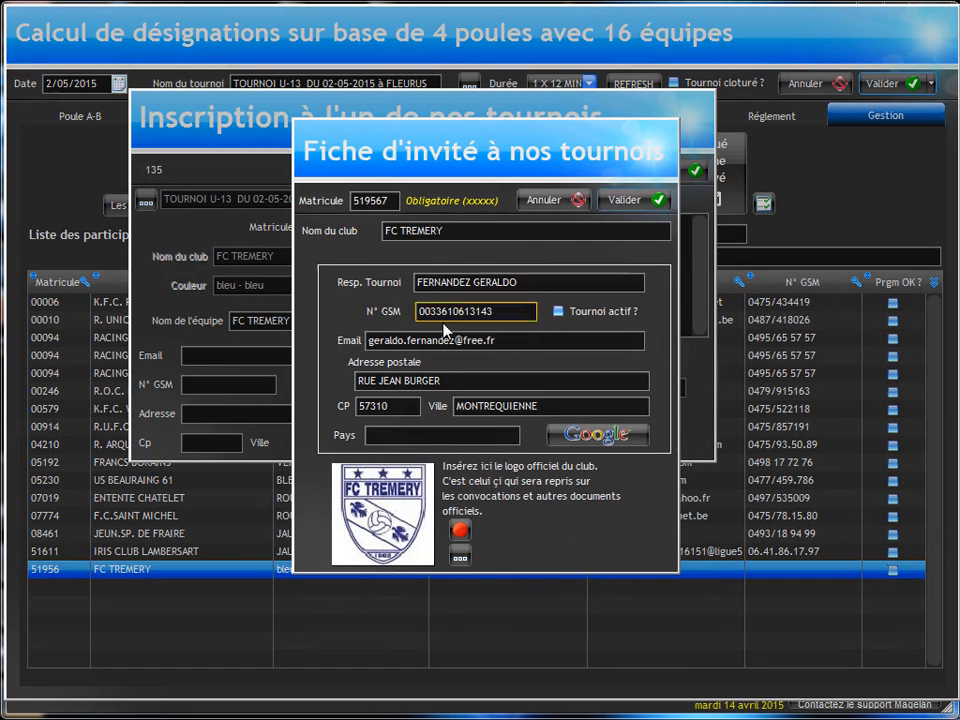
left_click(652, 200)
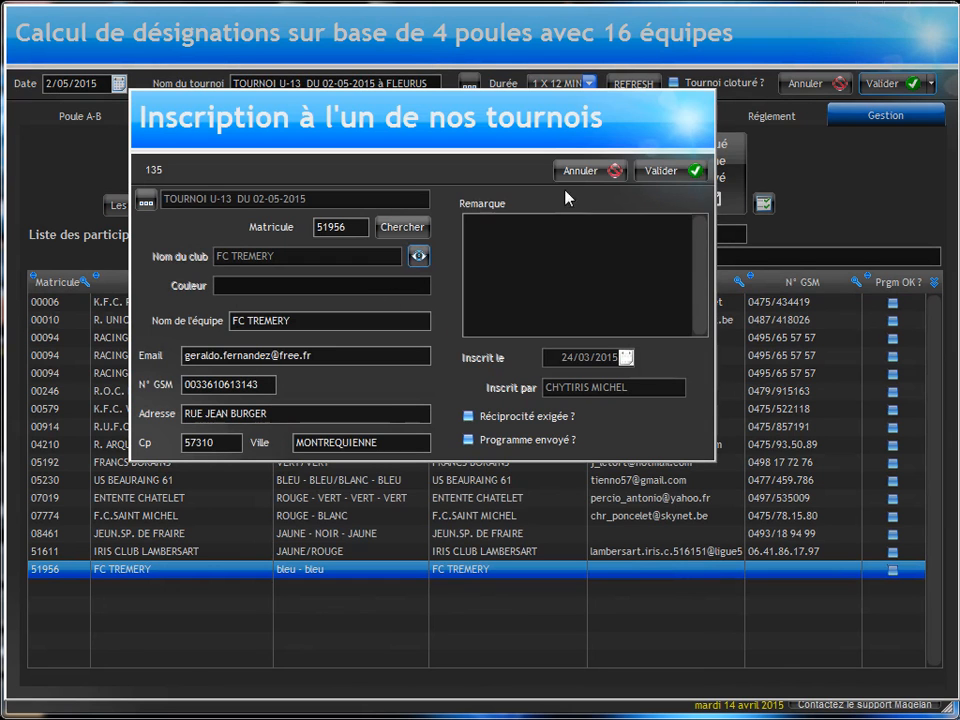
left_click(656, 170)
left_click(362, 356)
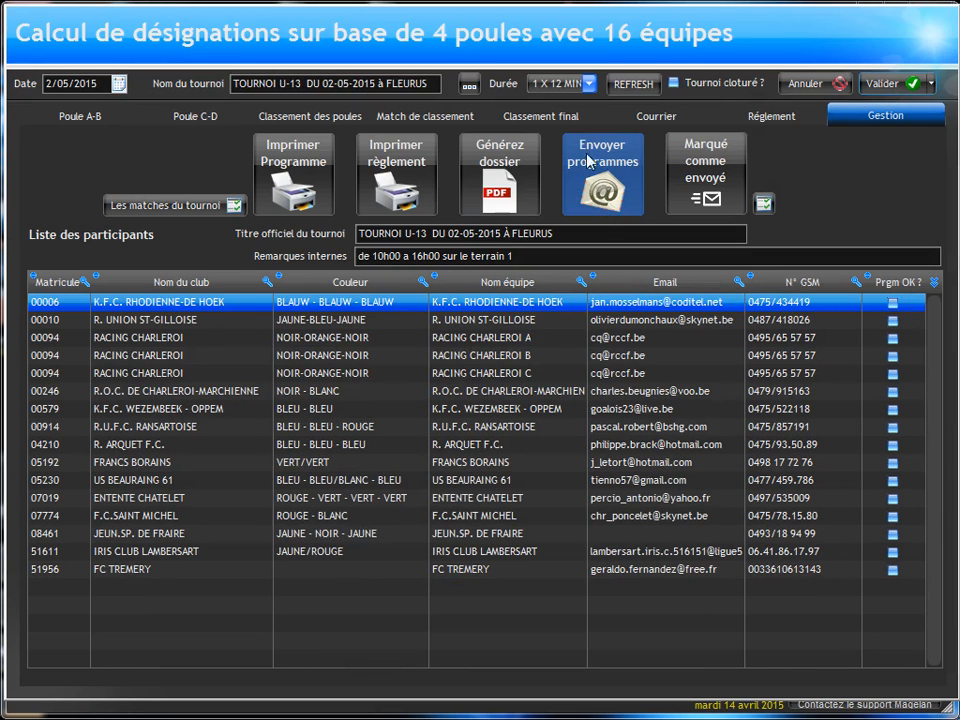
Step: Start an e-mail sending the programmes, with the message "Le programme joint ....." followed by the [%CLUB%] placeholder
left_click(600, 180)
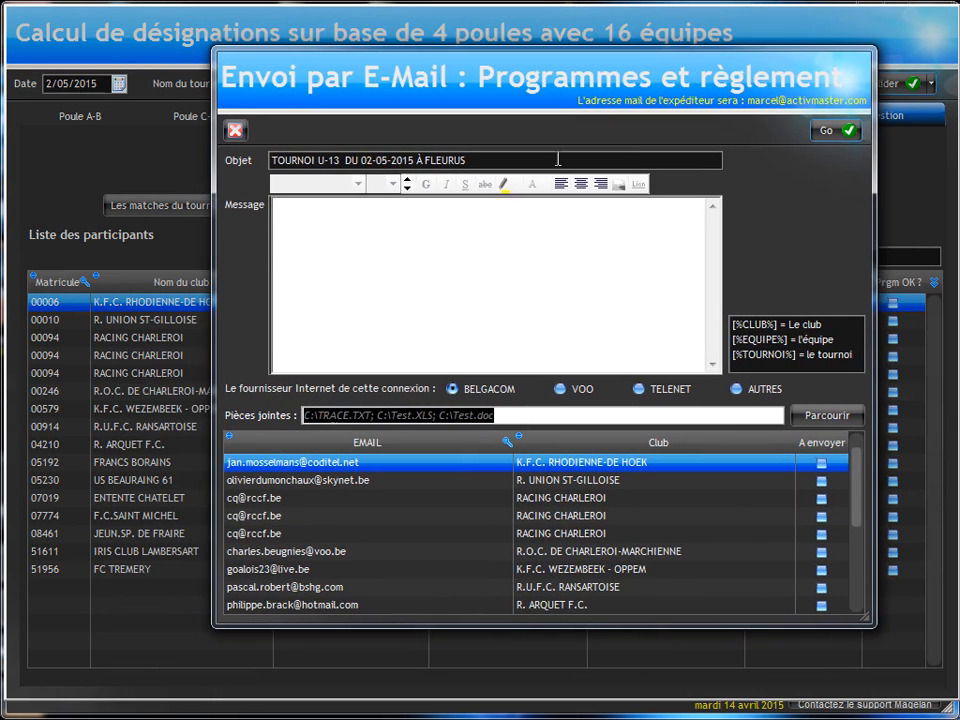
left_click(284, 222)
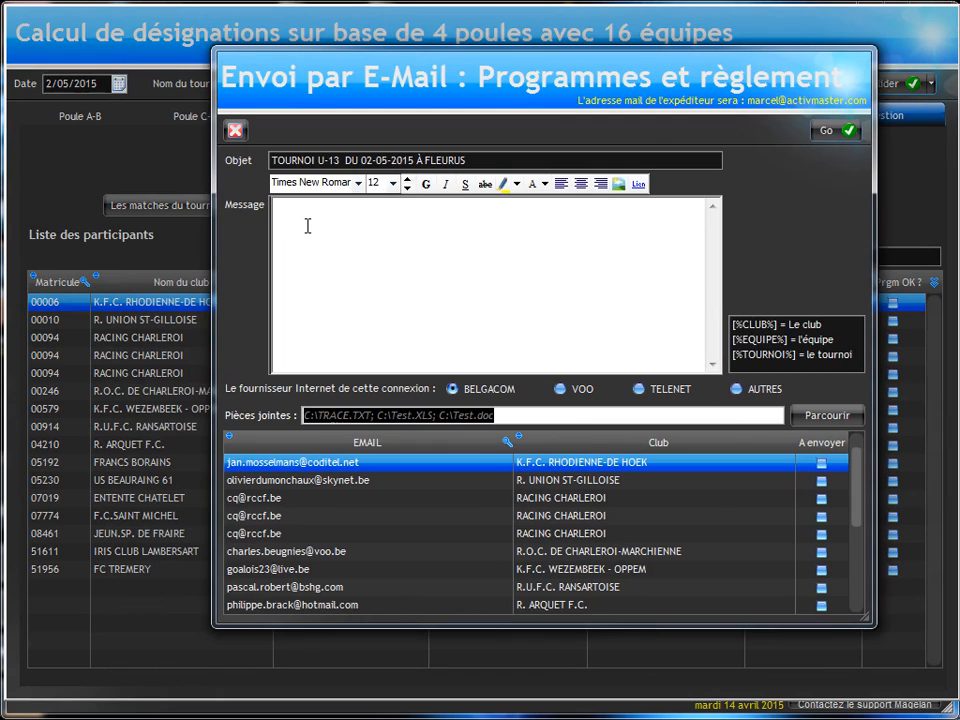
type("Le programme joint")
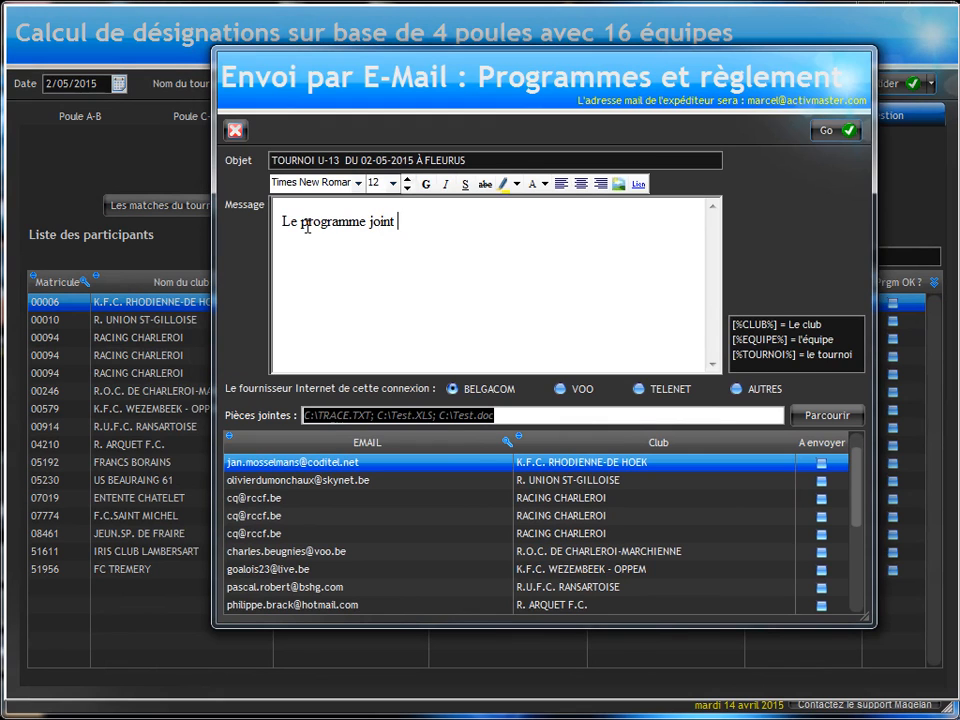
type(".....")
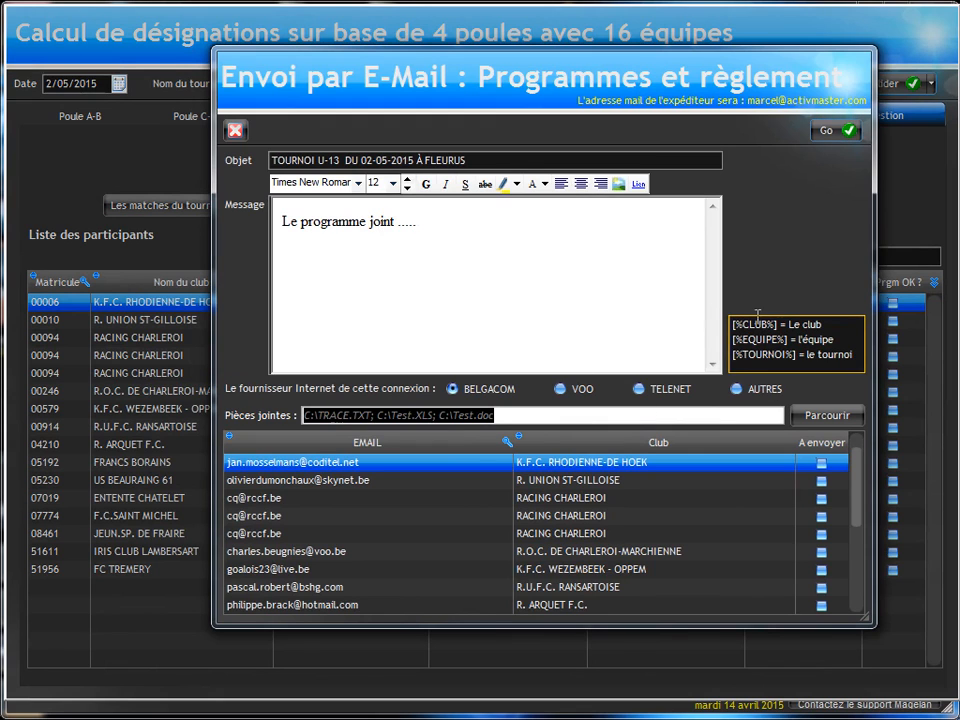
left_click_drag(778, 325, 436, 234)
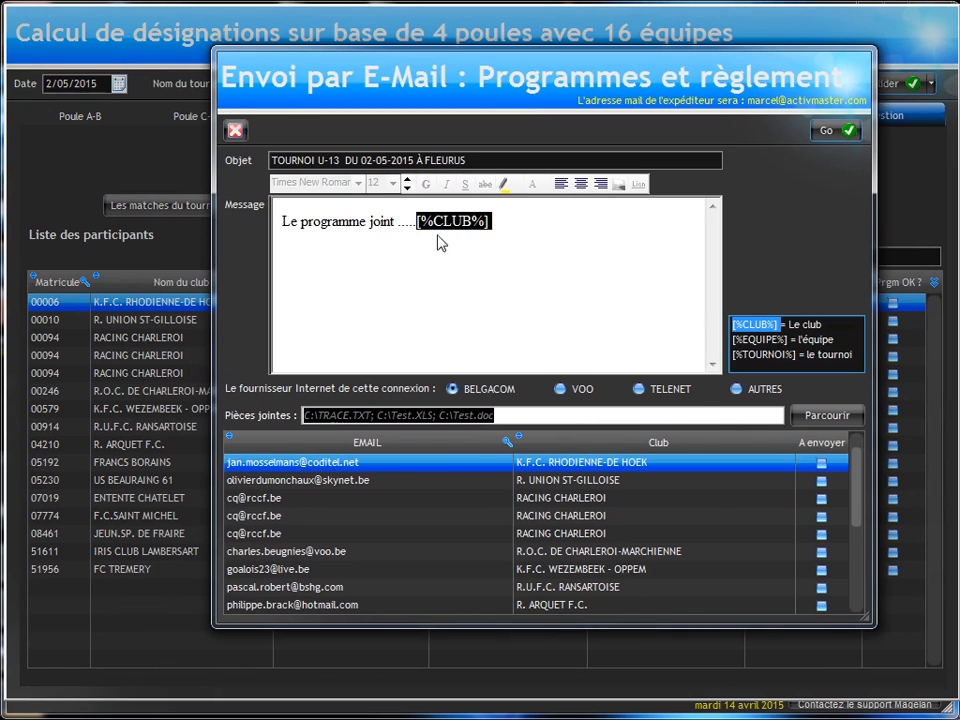
left_click(414, 236)
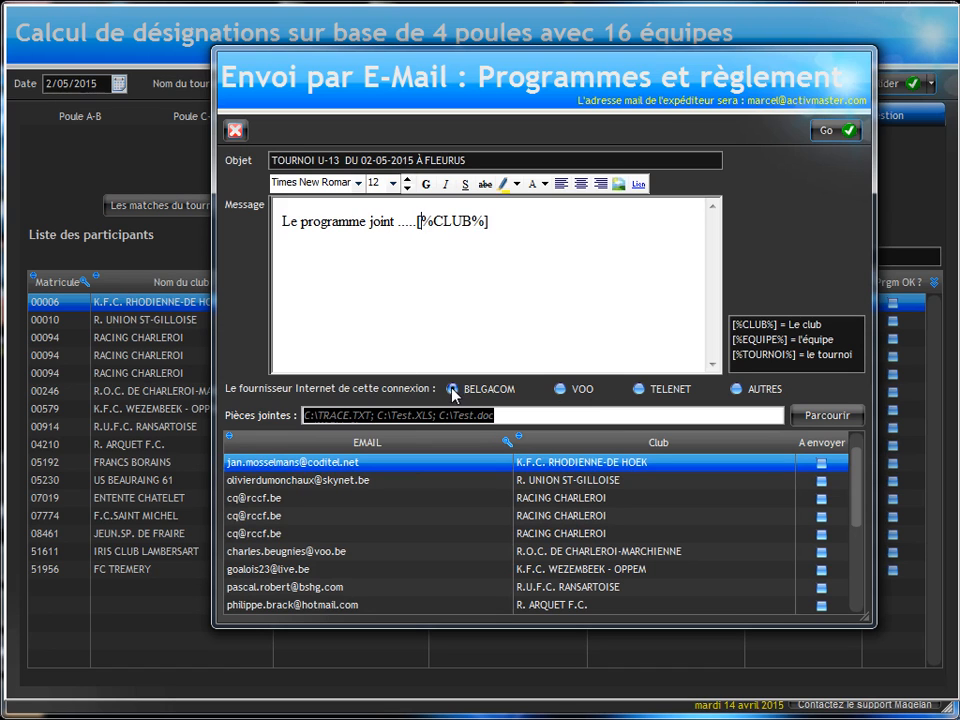
Step: Set the Internet provider of the e-mail connection to VOO
left_click(583, 390)
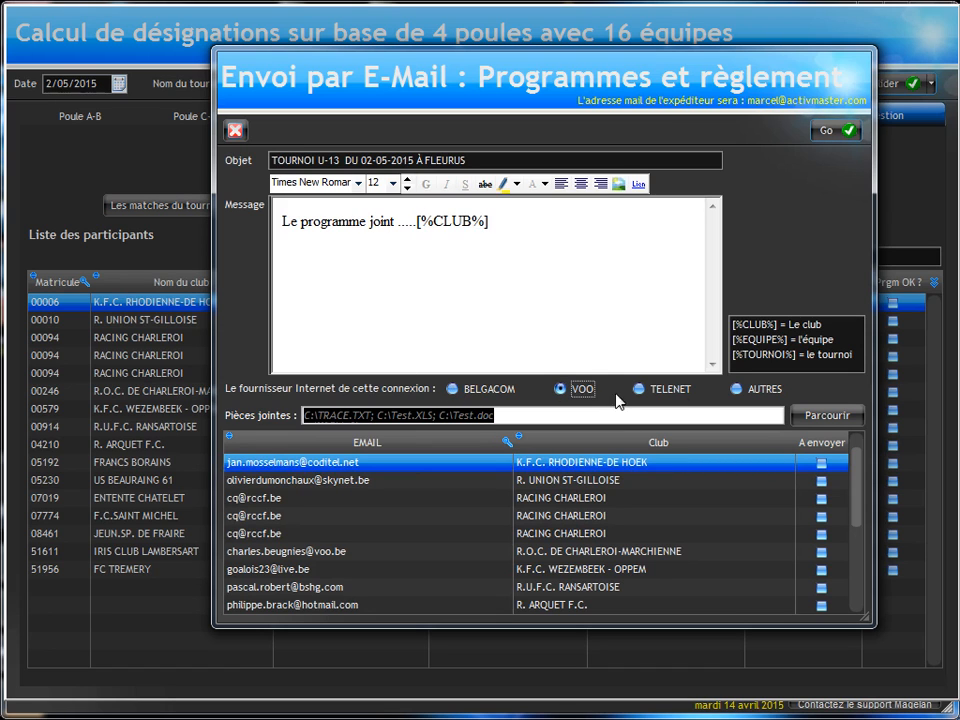
left_click(645, 389)
left_click(580, 391)
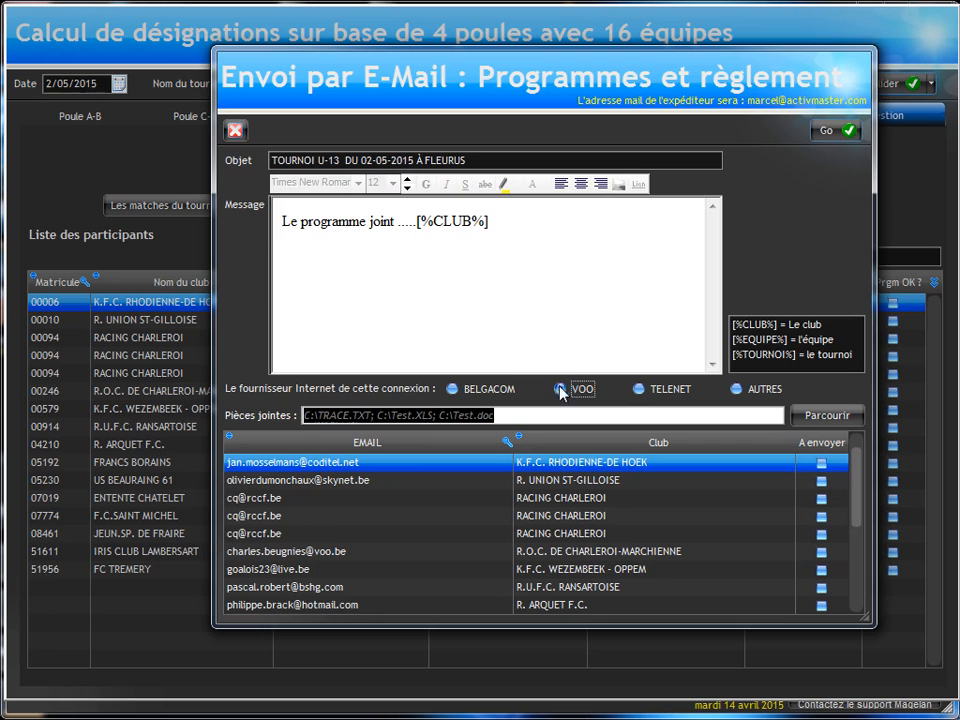
Step: Attach the U-13 Programme and Reglement PDFs from the "mes programmes tournoi" folder to the e-mail
left_click(843, 418)
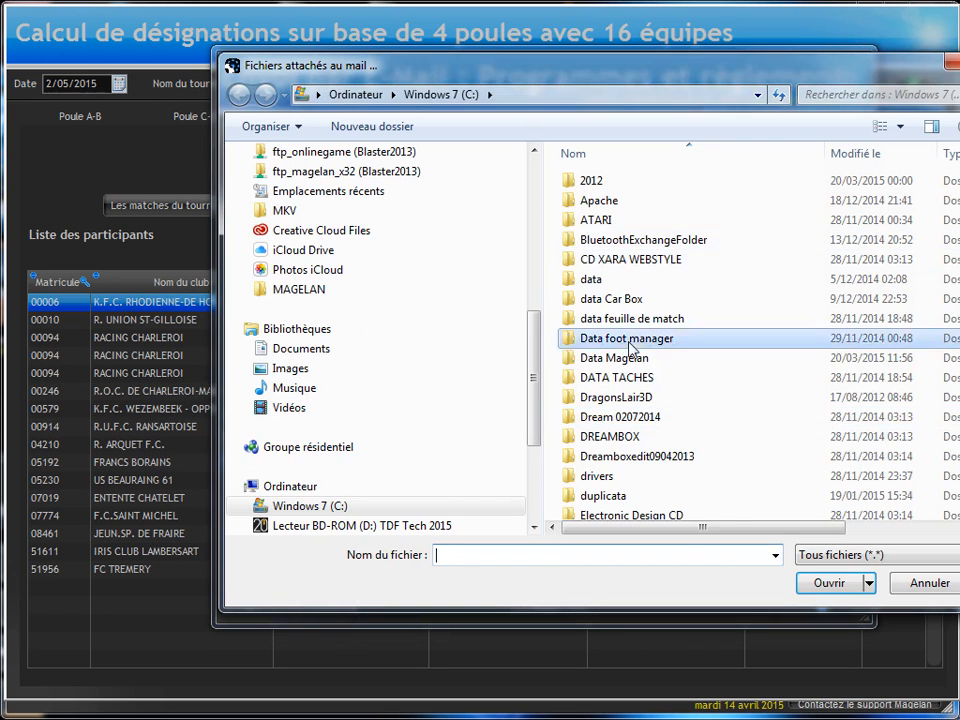
scroll(630, 345, "down", 7)
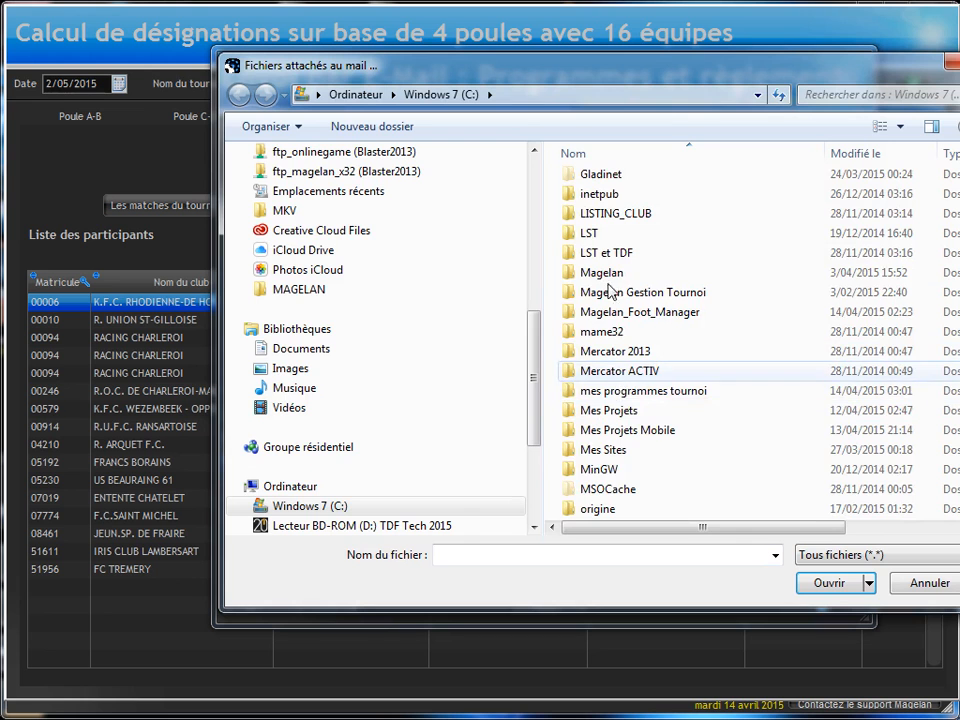
double_click(625, 390)
left_click_drag(722, 405, 650, 352)
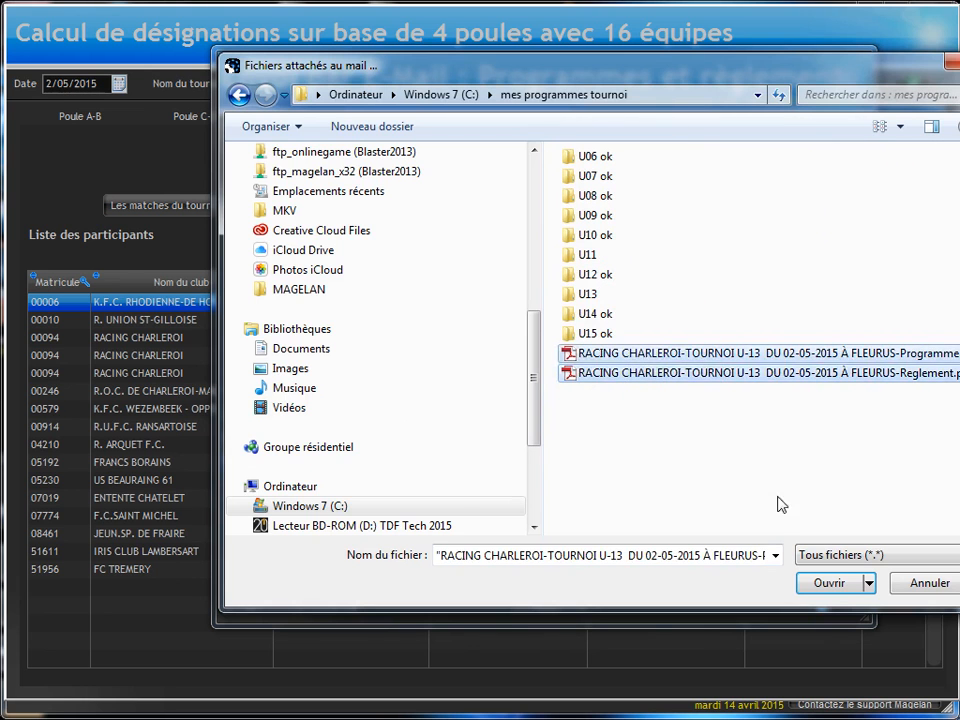
left_click(829, 583)
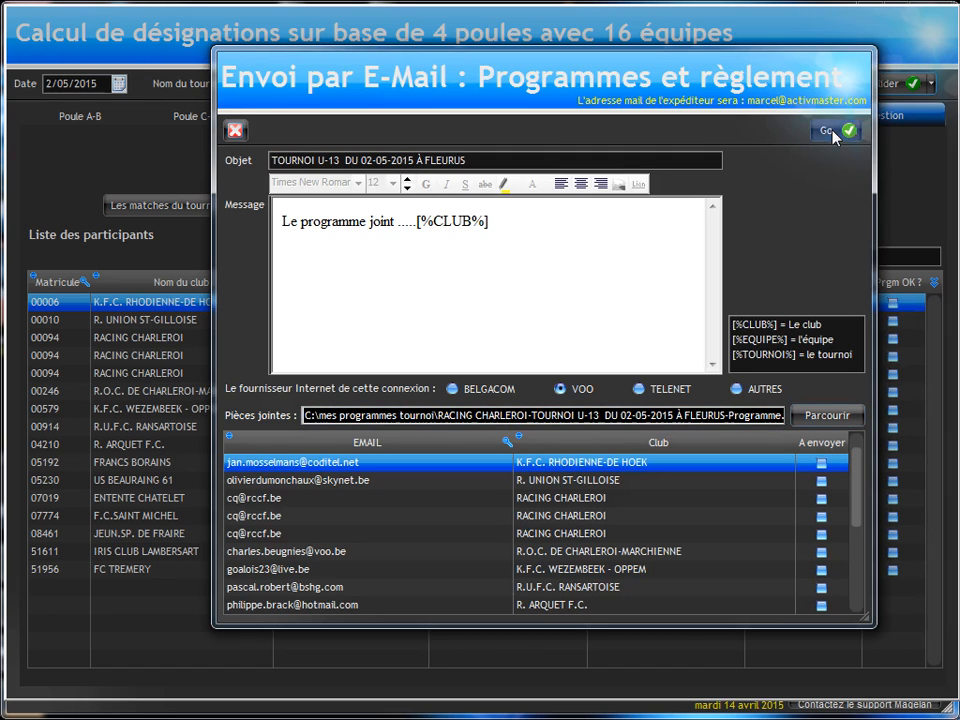
Step: Mark every participating club's entry as a recipient of the e-mail, and extend the sending window downward to show more of the list
left_click(821, 463)
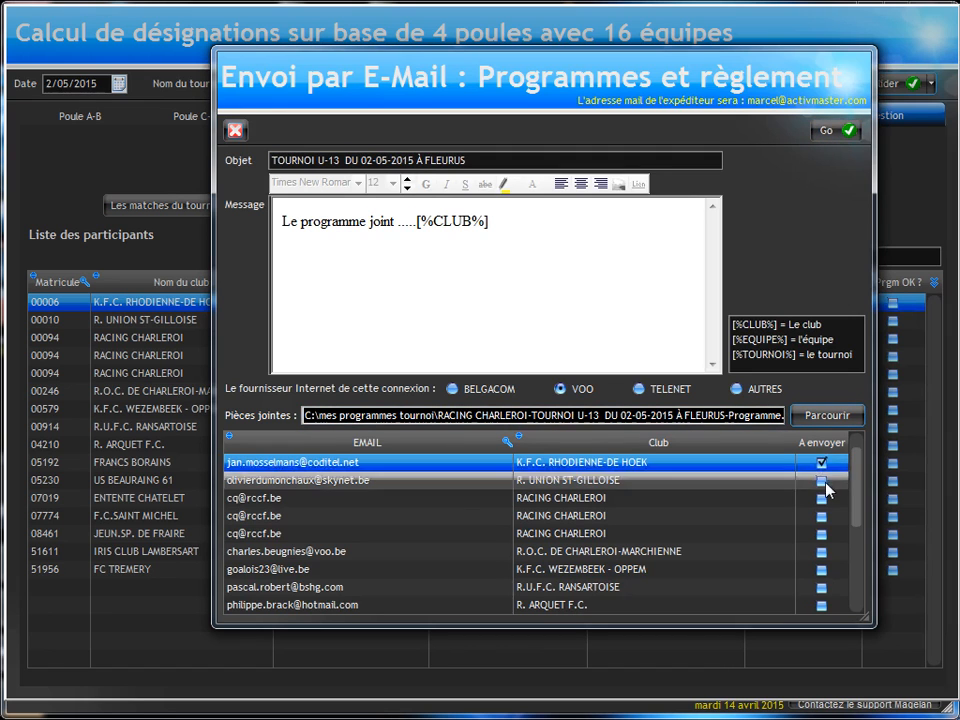
left_click(821, 480)
left_click(821, 498)
left_click(821, 515)
left_click(821, 533)
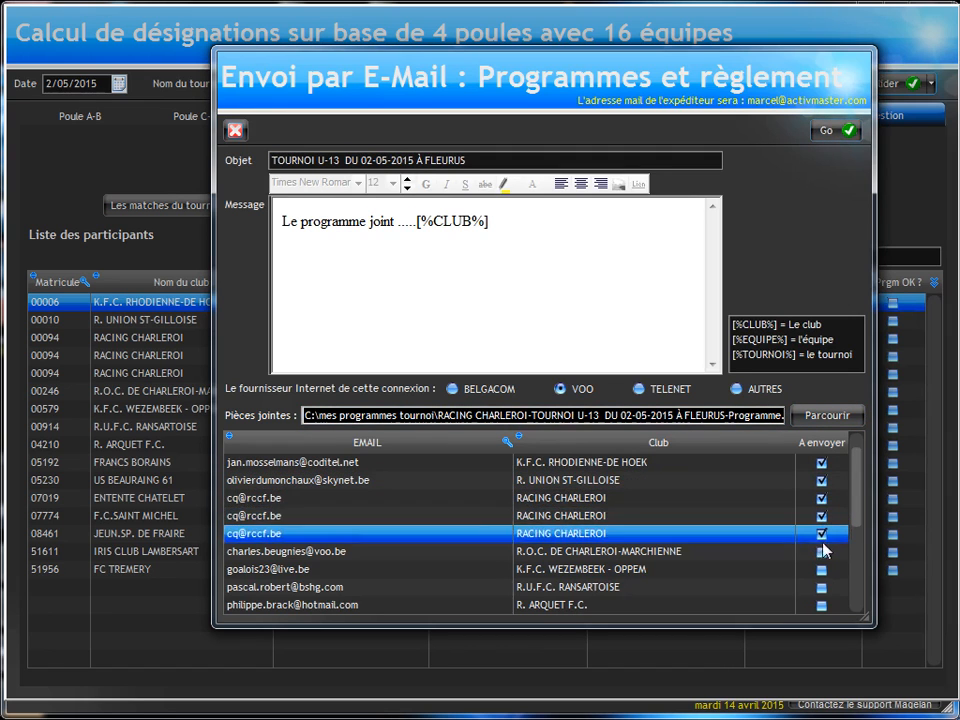
left_click(821, 551)
left_click(821, 569)
left_click(821, 587)
left_click(821, 605)
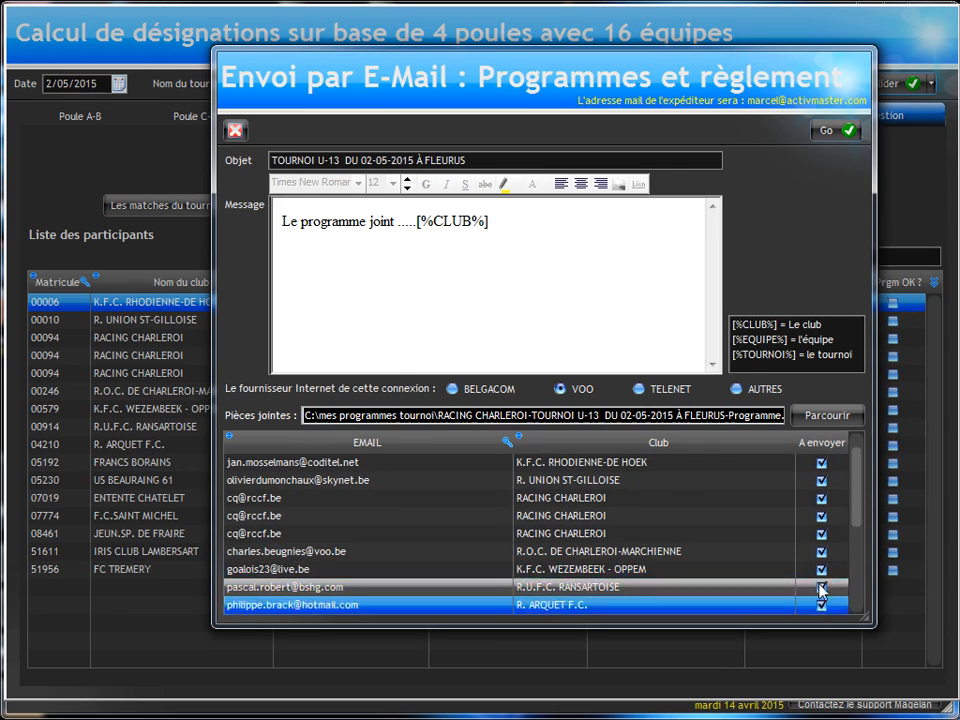
scroll(810, 567, "down", 3)
left_click(821, 588)
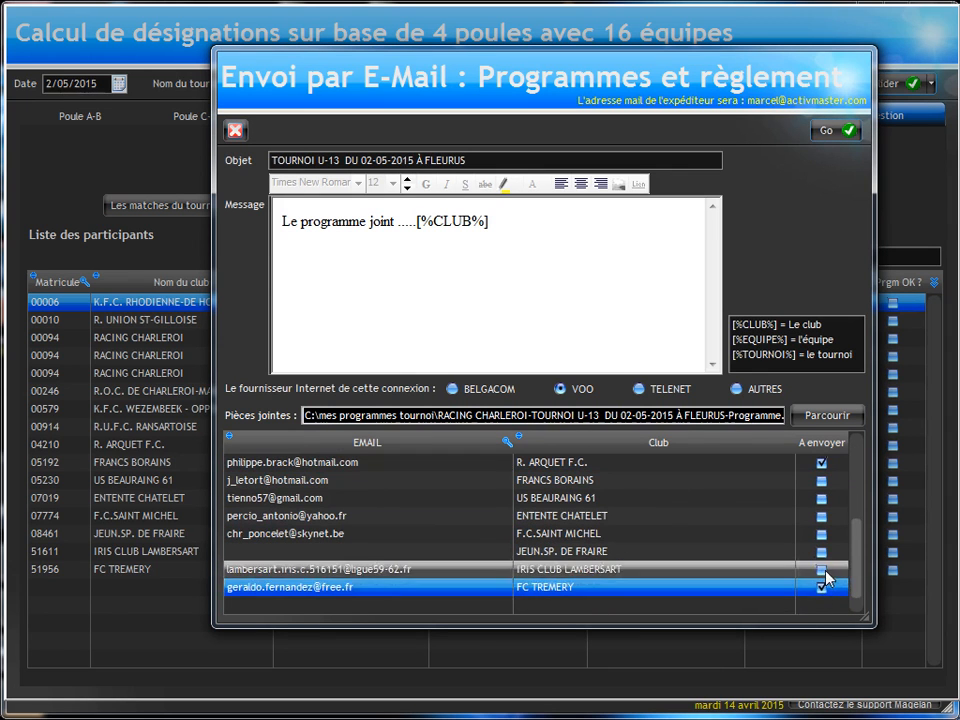
left_click(821, 569)
left_click(822, 551)
left_click(822, 533)
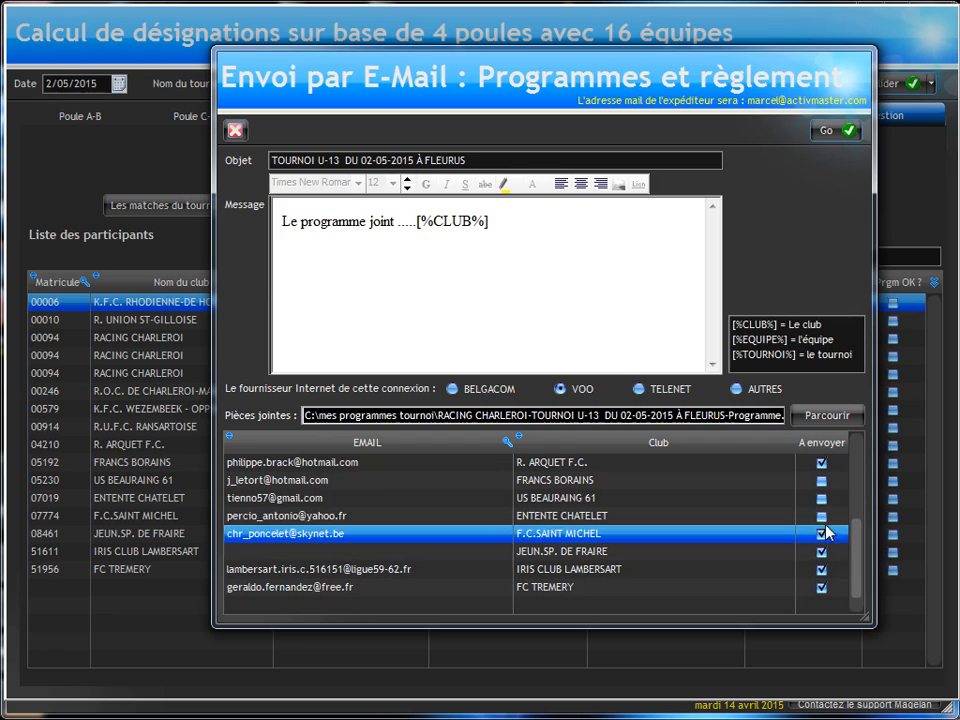
left_click(822, 515)
left_click(822, 498)
left_click(822, 480)
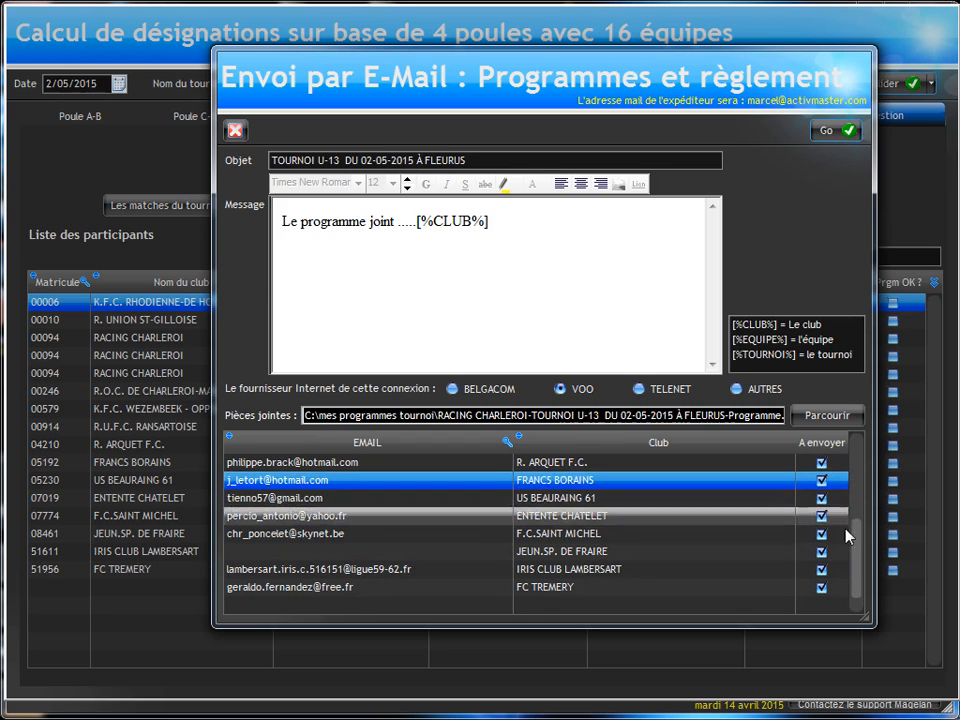
scroll(866, 550, "up", 2)
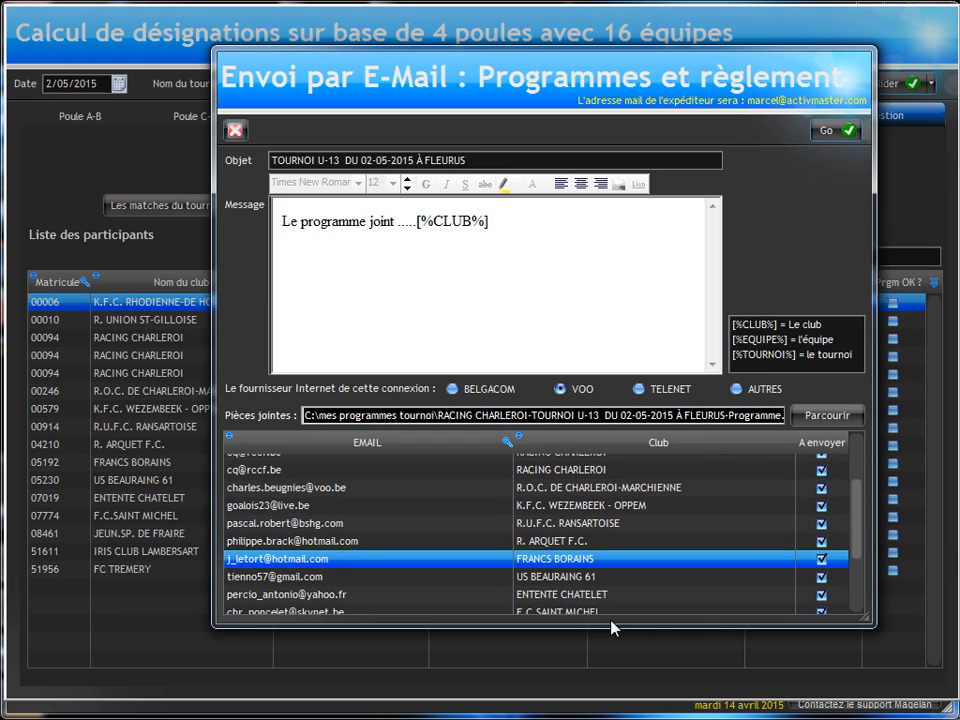
left_click_drag(605, 623, 615, 718)
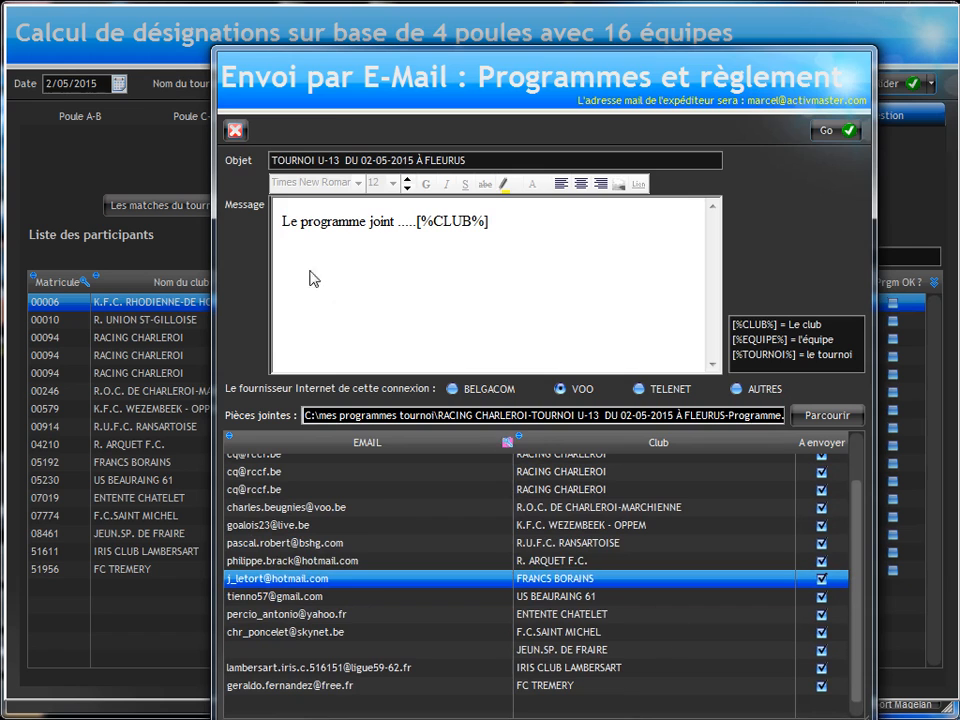
Step: Reposition the programme e-mail window to show its full recipient list, and close it without sending
left_click_drag(248, 82, 226, 54)
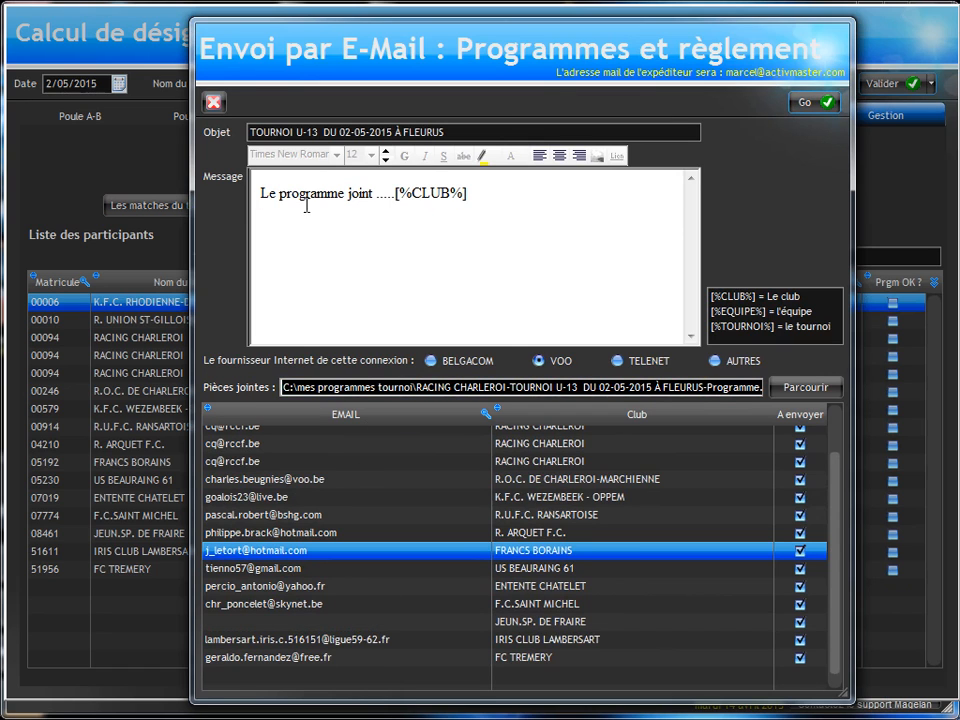
left_click(257, 131)
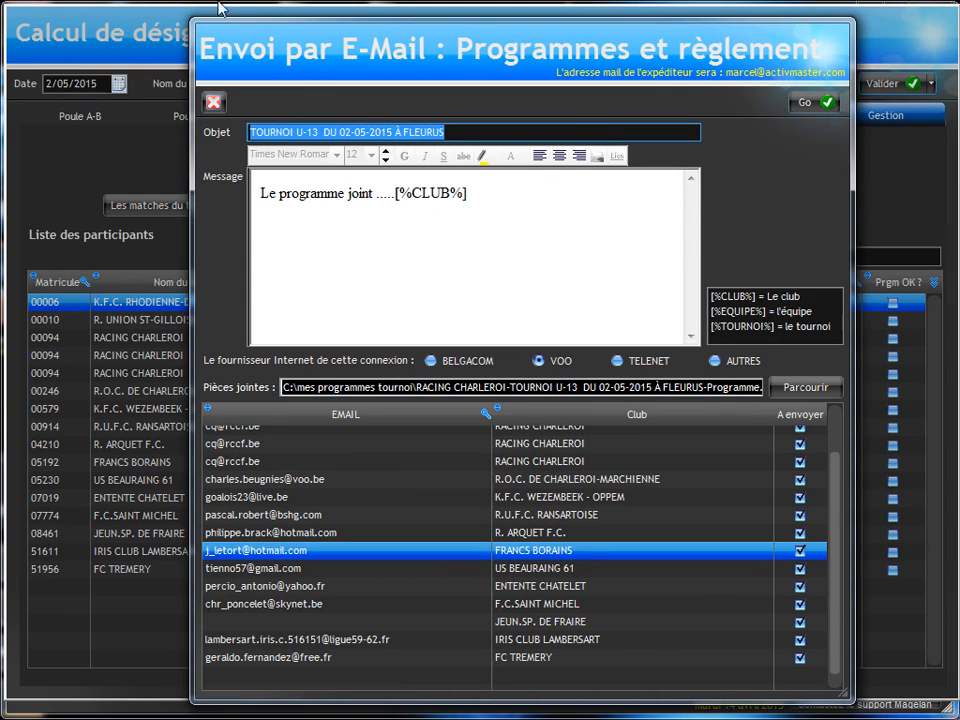
left_click(212, 104)
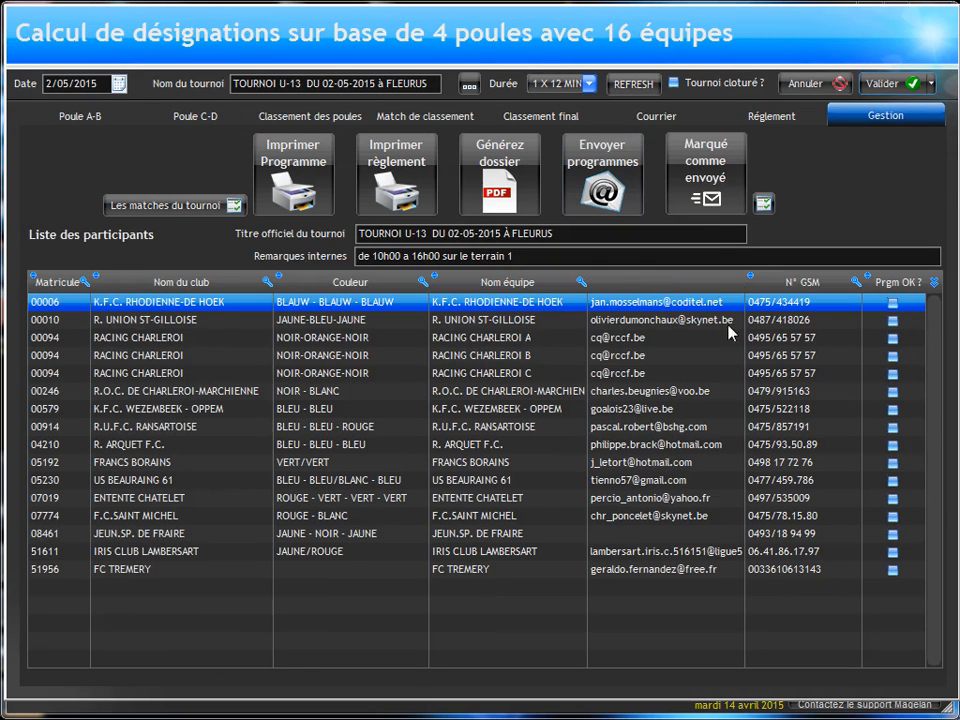
Step: Mark the programmes of all participating teams as sent, and validate the U-13 tournament
left_click(714, 180)
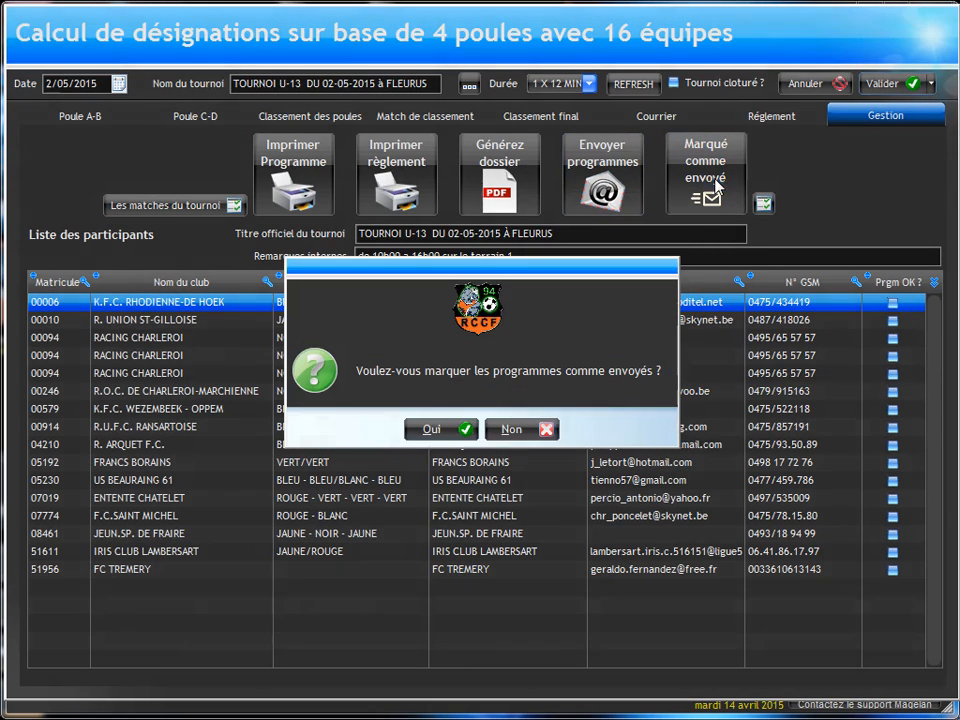
left_click(438, 436)
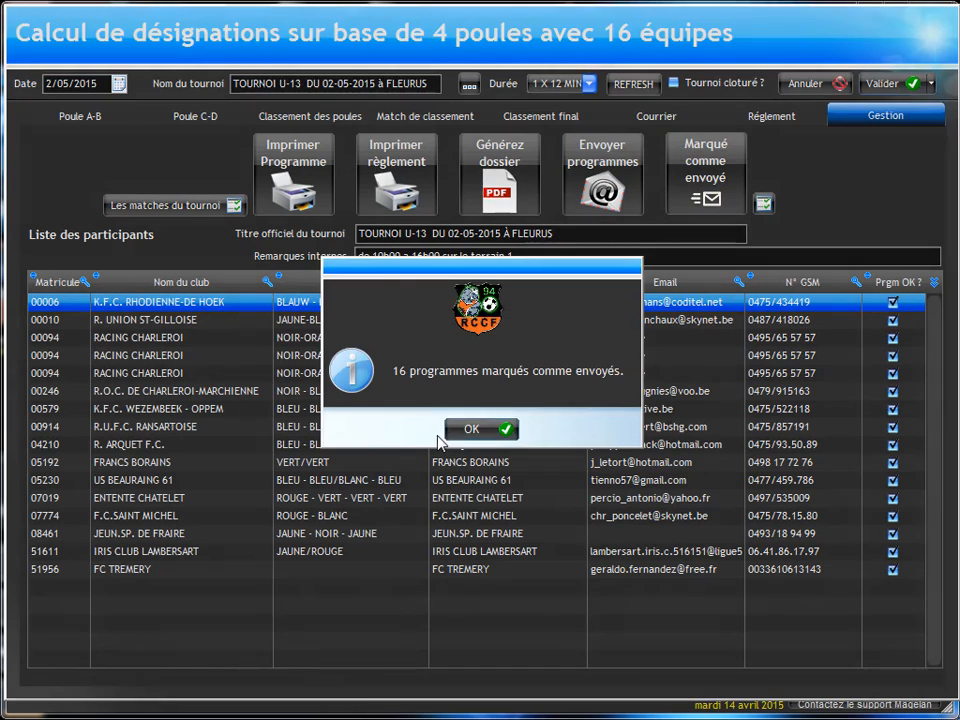
left_click(488, 430)
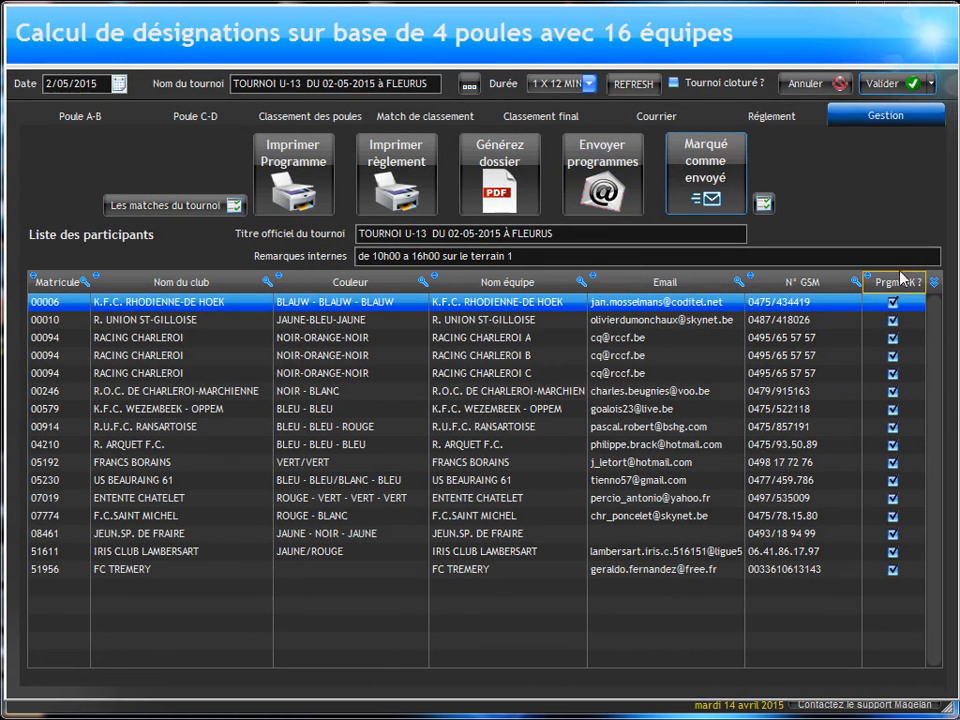
left_click(888, 86)
left_click(450, 429)
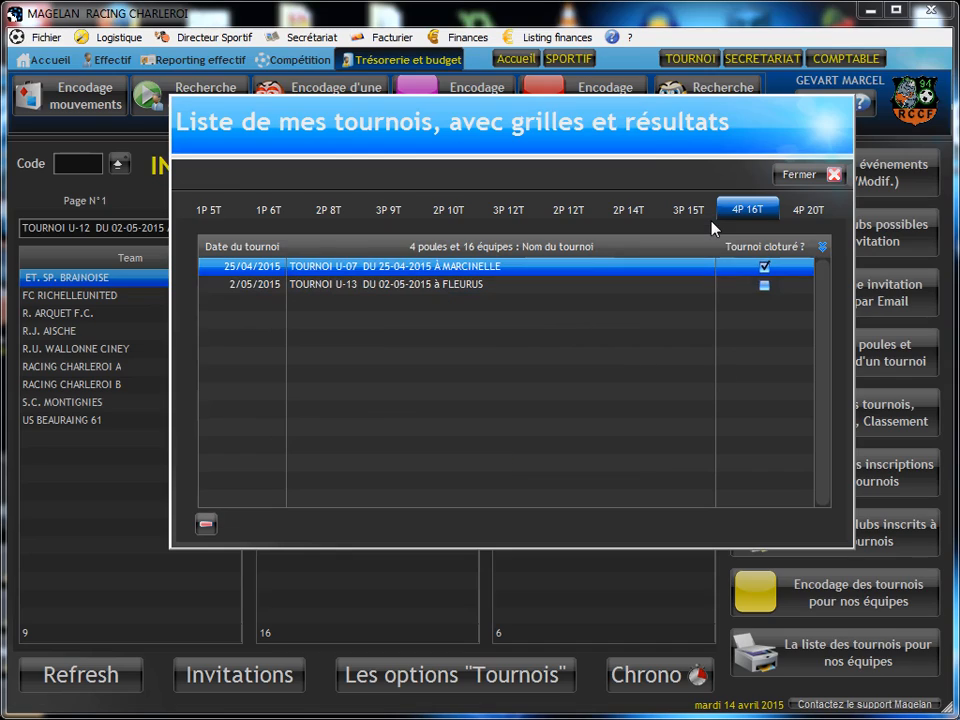
Step: Leave the tournament list and check the U-13 teams' programme-sent status in the report of clubs registered for our tournaments
left_click(826, 176)
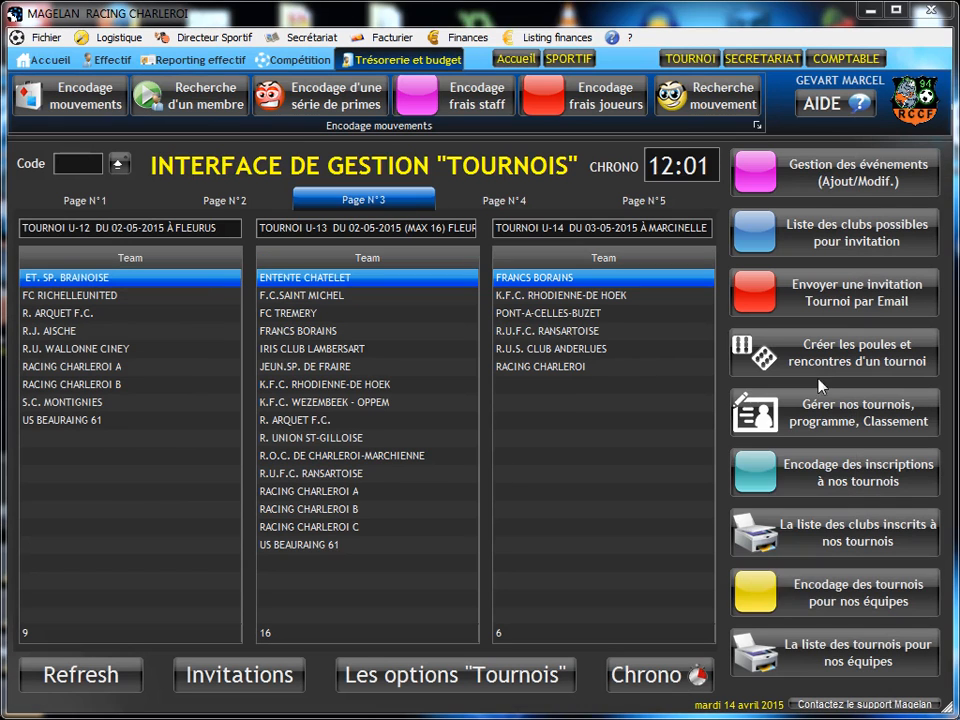
left_click(789, 541)
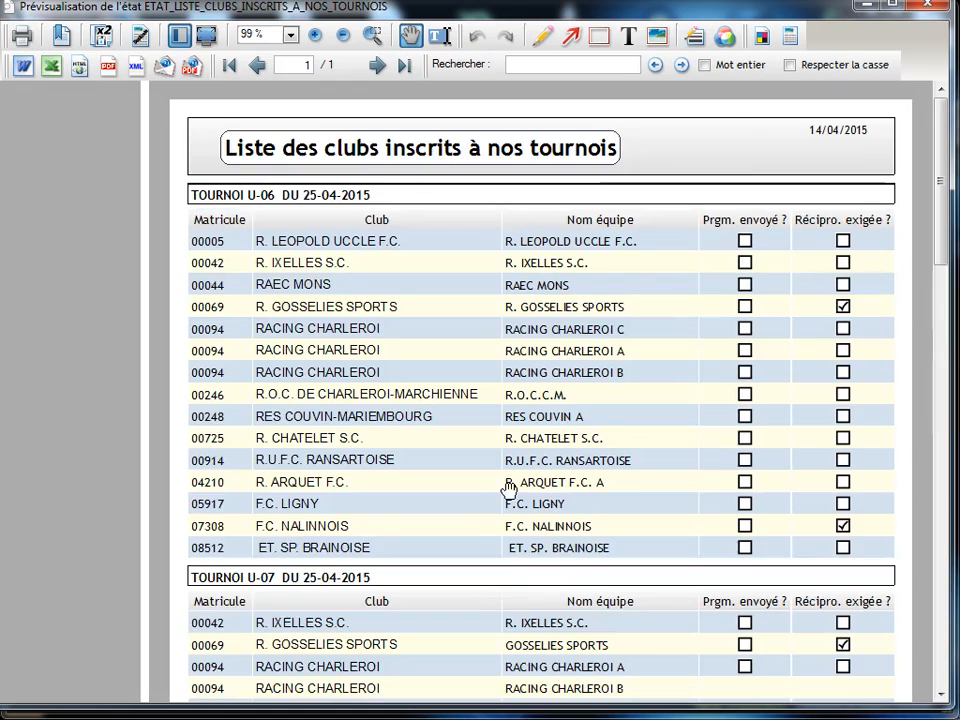
scroll(482, 208, "down", 3)
scroll(433, 186, "down", 10)
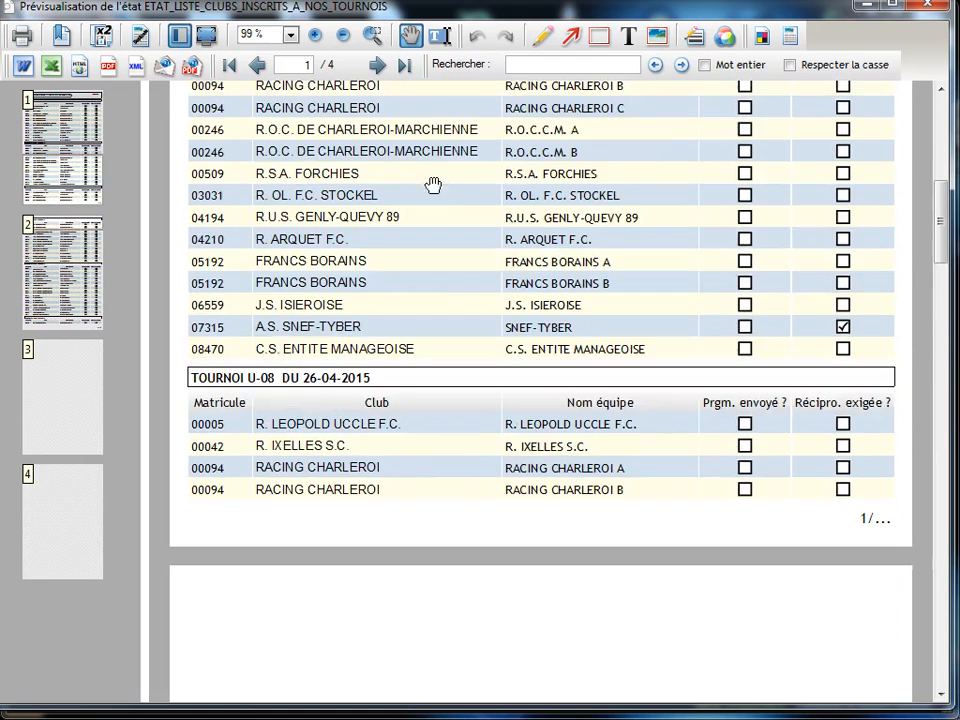
left_click(75, 368)
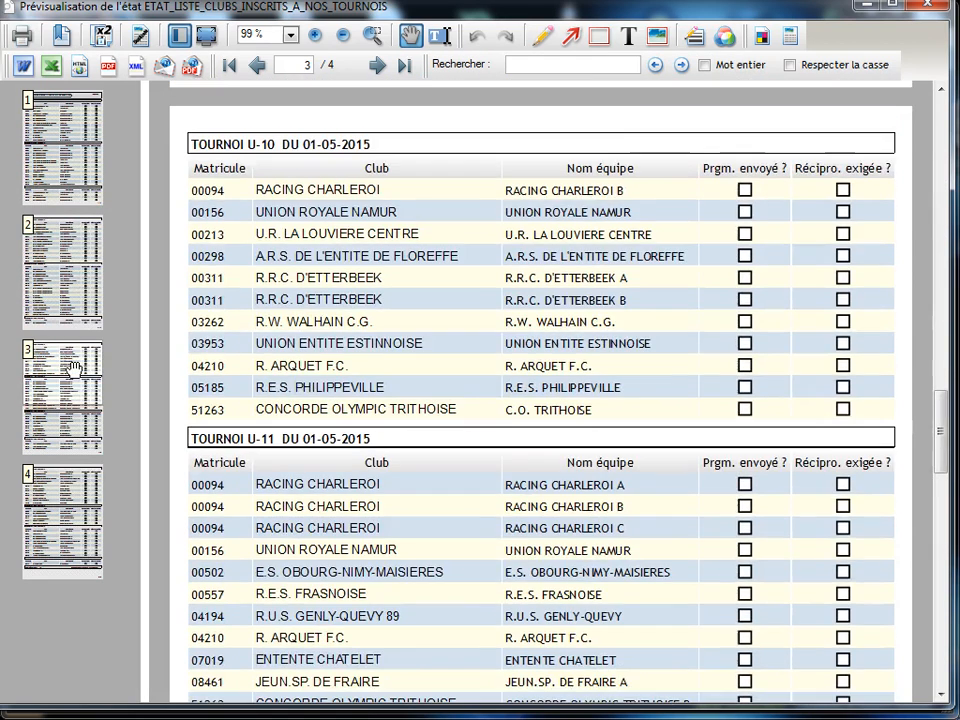
scroll(446, 374, "down", 10)
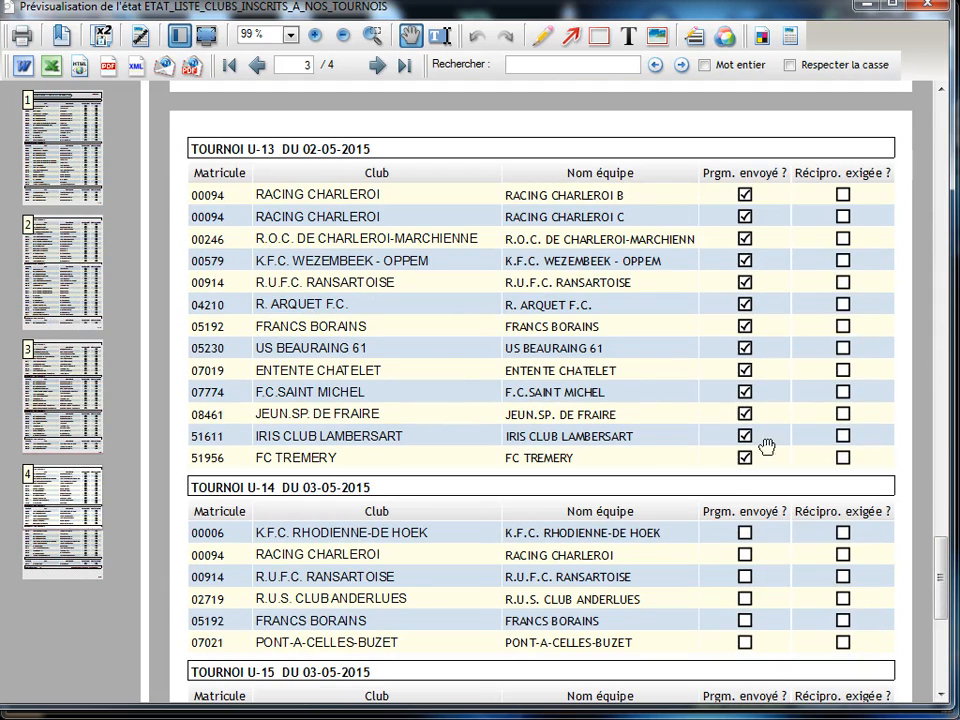
left_click(940, 6)
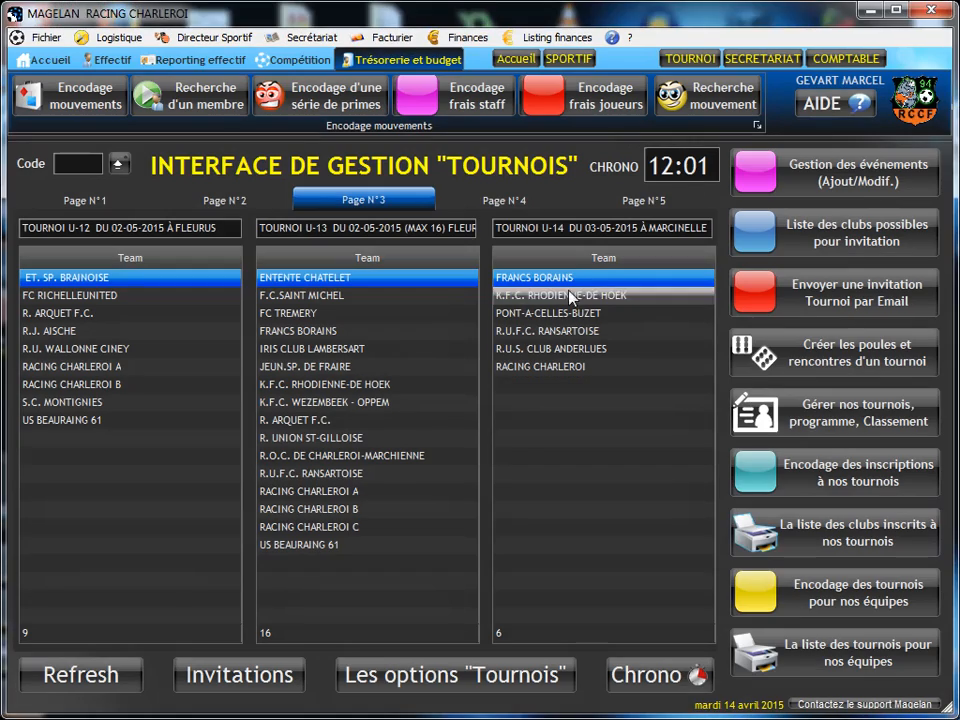
Step: Reopen the 16-team U-13 tournament of 02-05-2015 at Fleurus and mark all its programmes as still to send
left_click(760, 412)
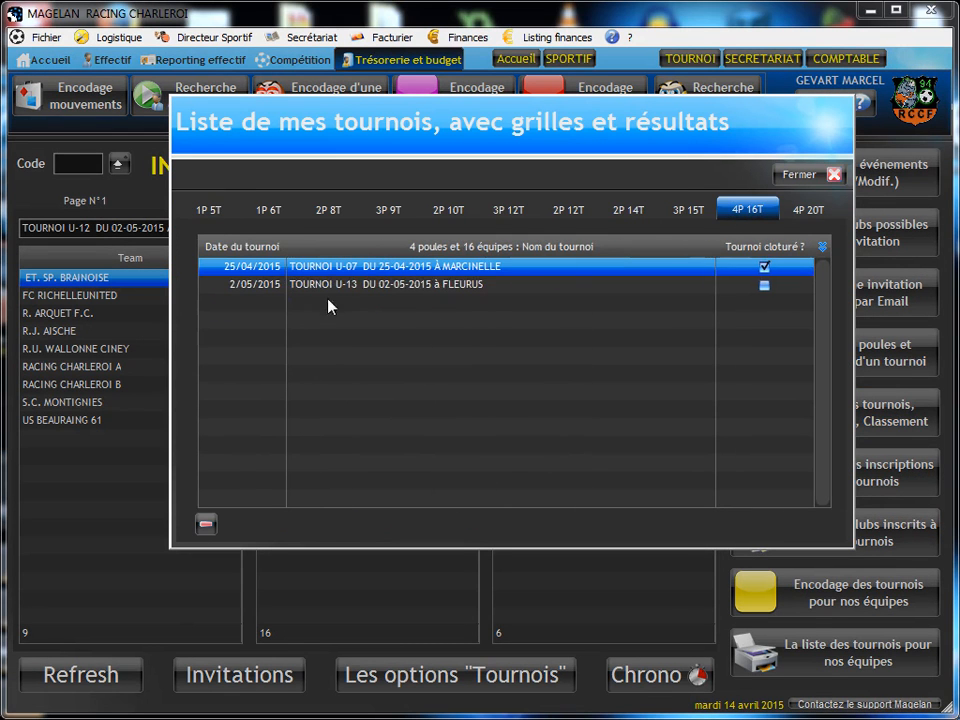
left_click(337, 285)
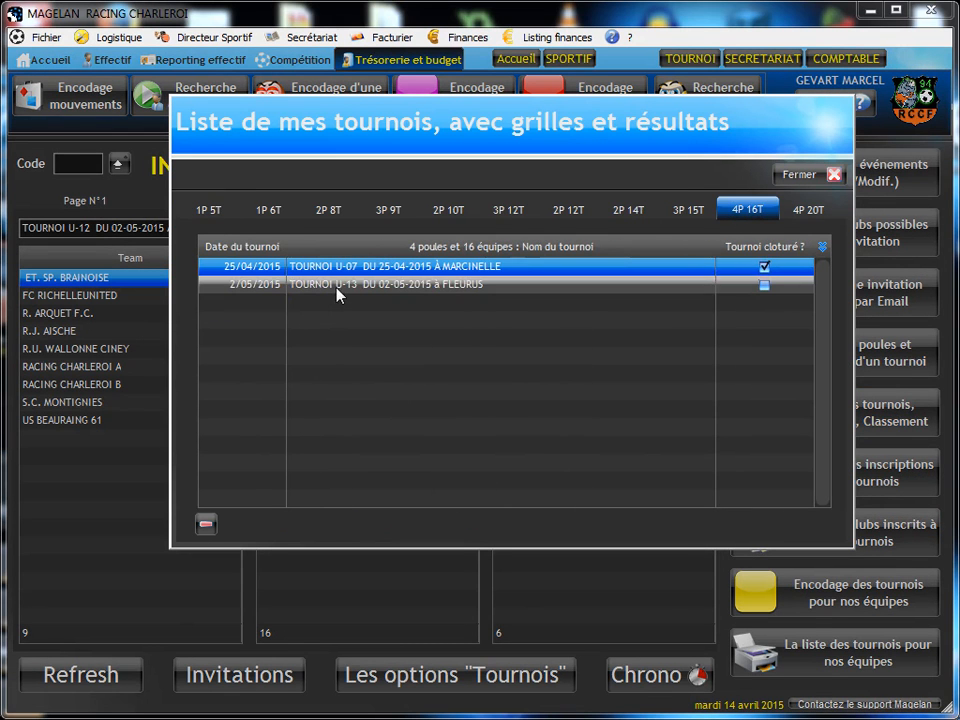
double_click(650, 263)
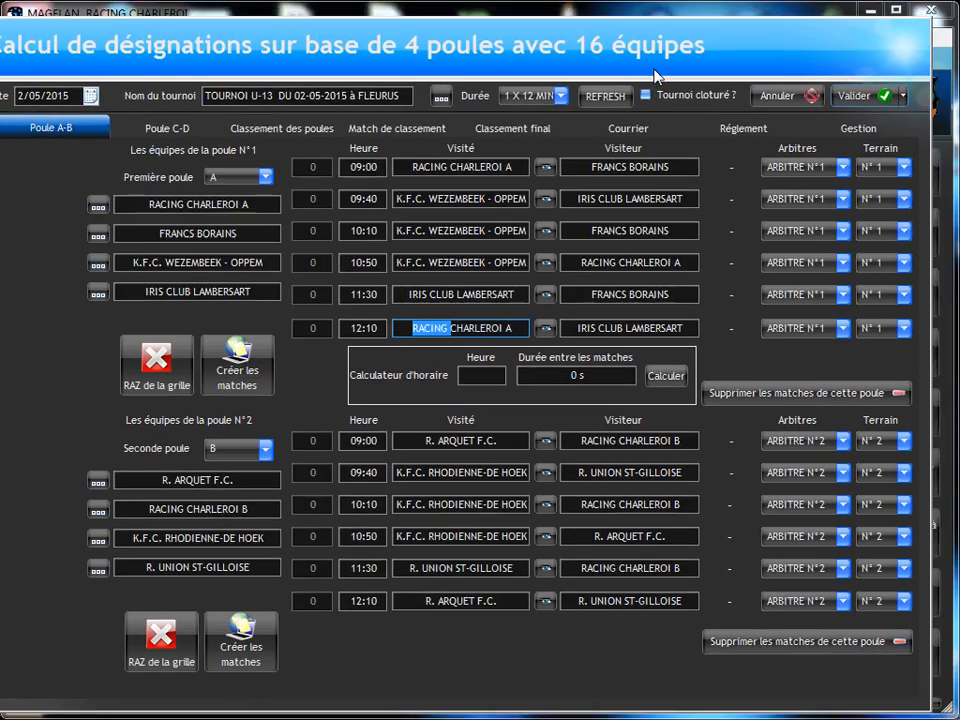
left_click(850, 128)
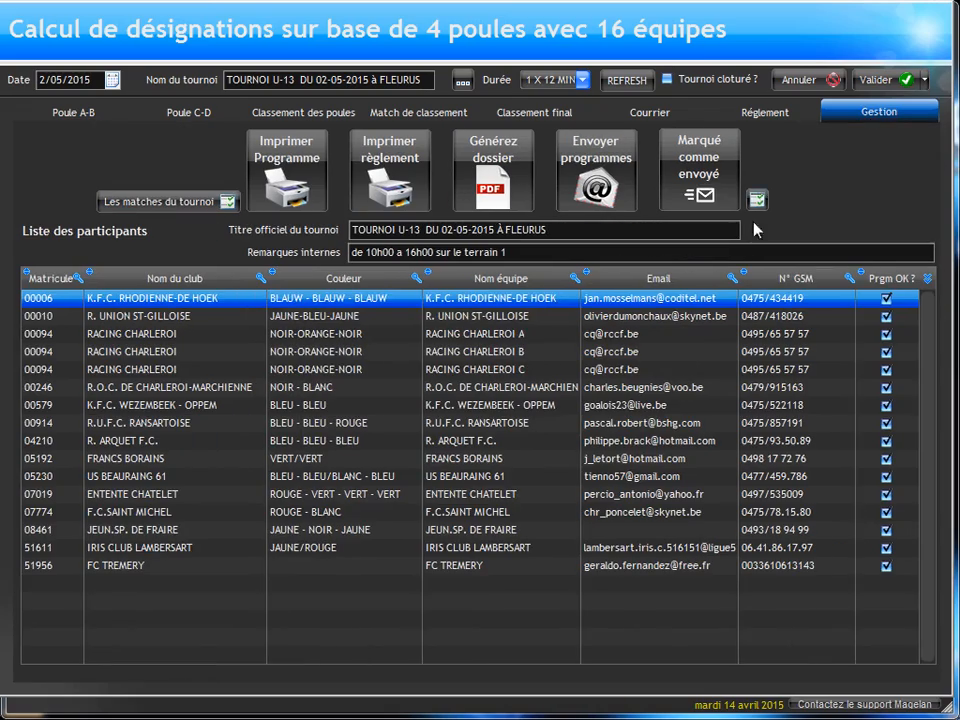
left_click(762, 202)
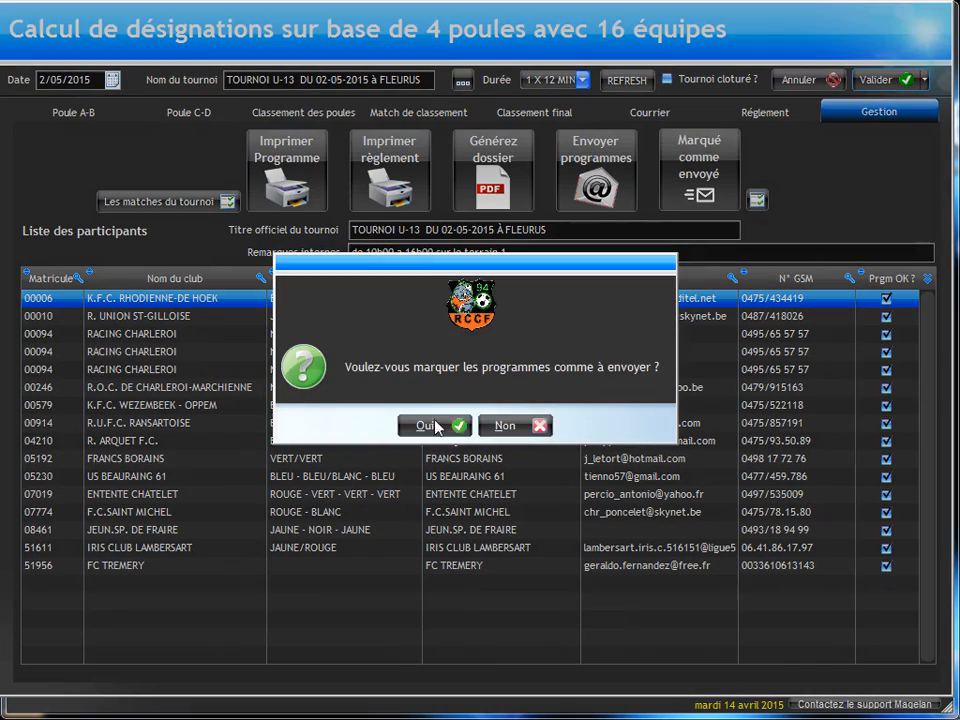
left_click(427, 425)
left_click(488, 426)
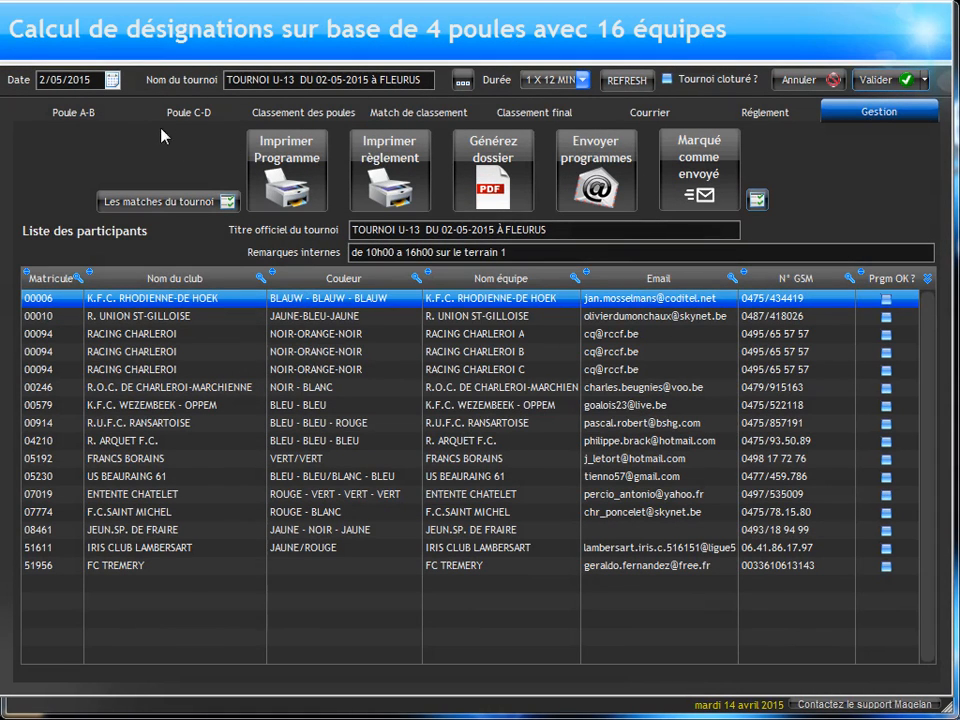
left_click(88, 115)
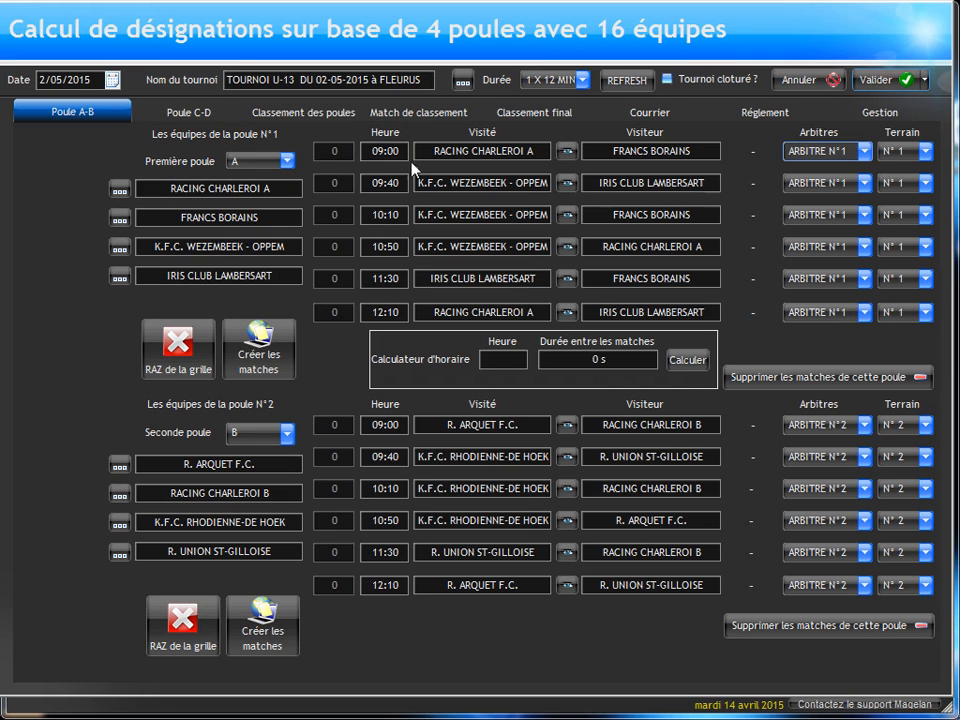
left_click(118, 192)
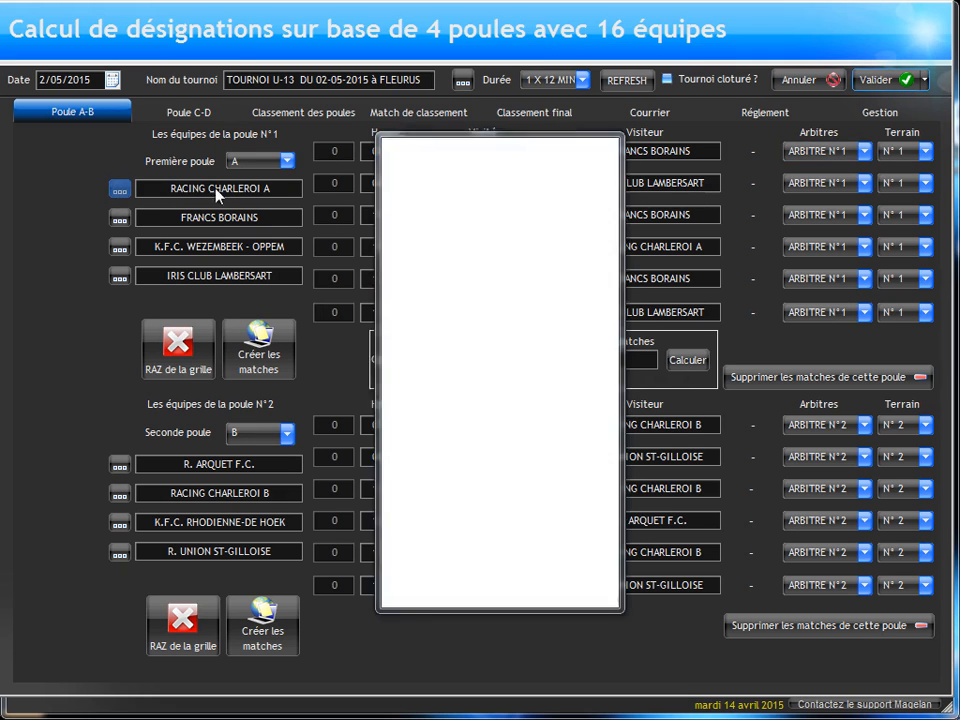
double_click(427, 485)
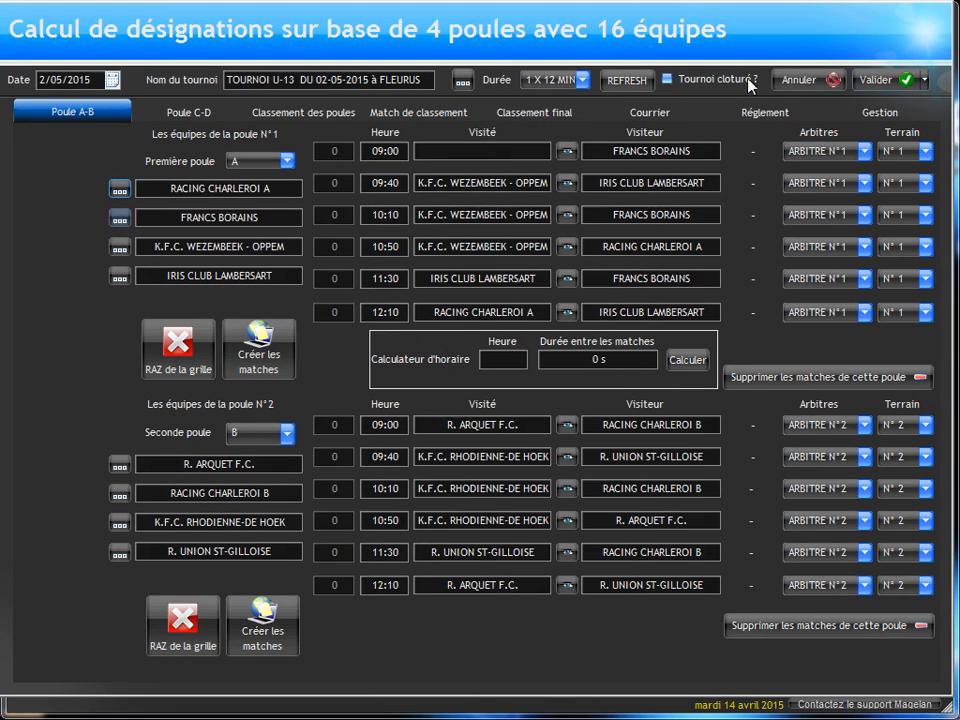
left_click(785, 82)
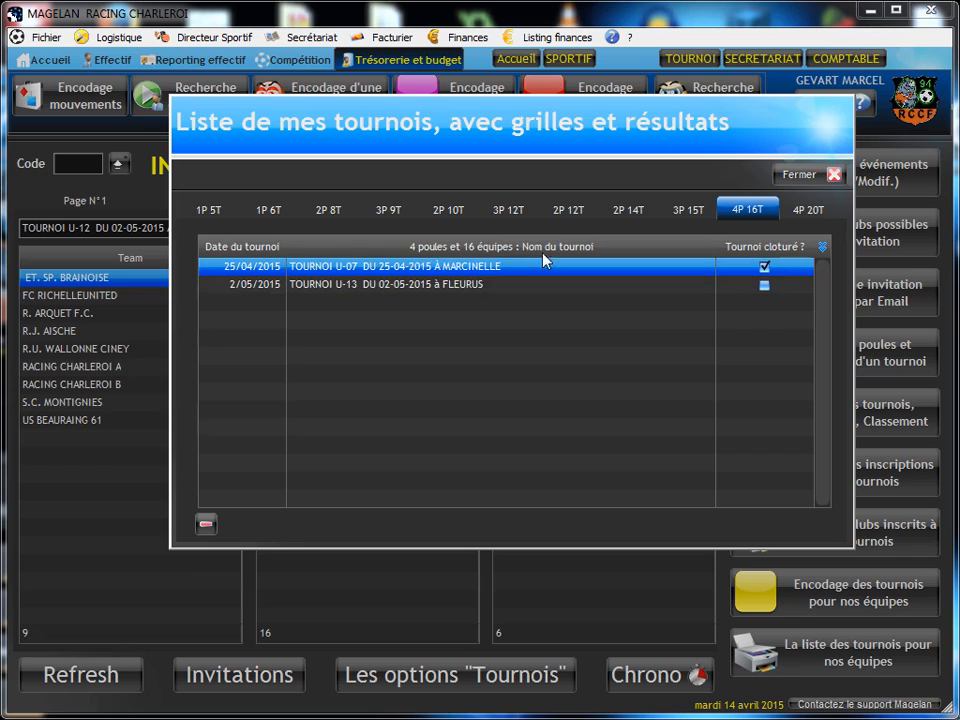
Step: Reopen the U-13 tournament of 02-05-2015 at Fleurus and create the matches of pool A
left_click(459, 286)
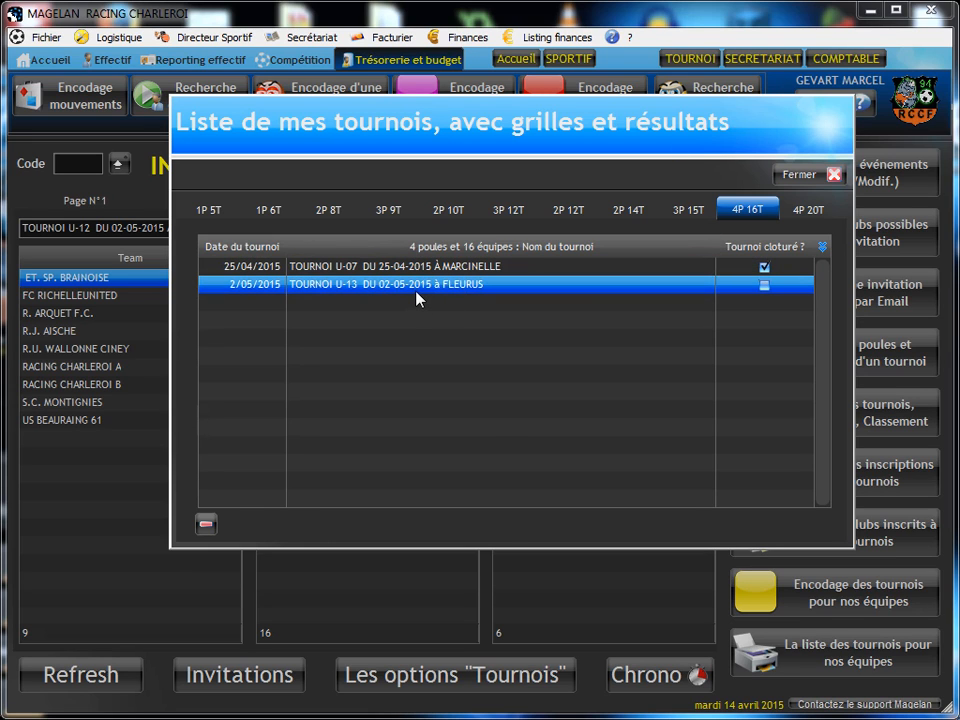
double_click(416, 288)
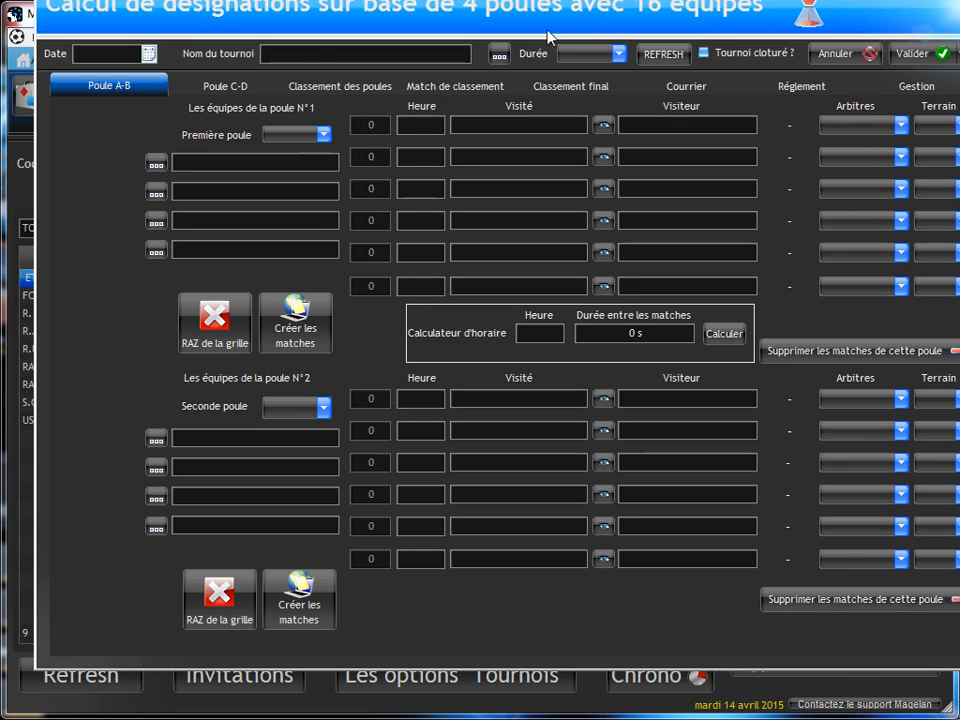
left_click_drag(589, 25, 538, 46)
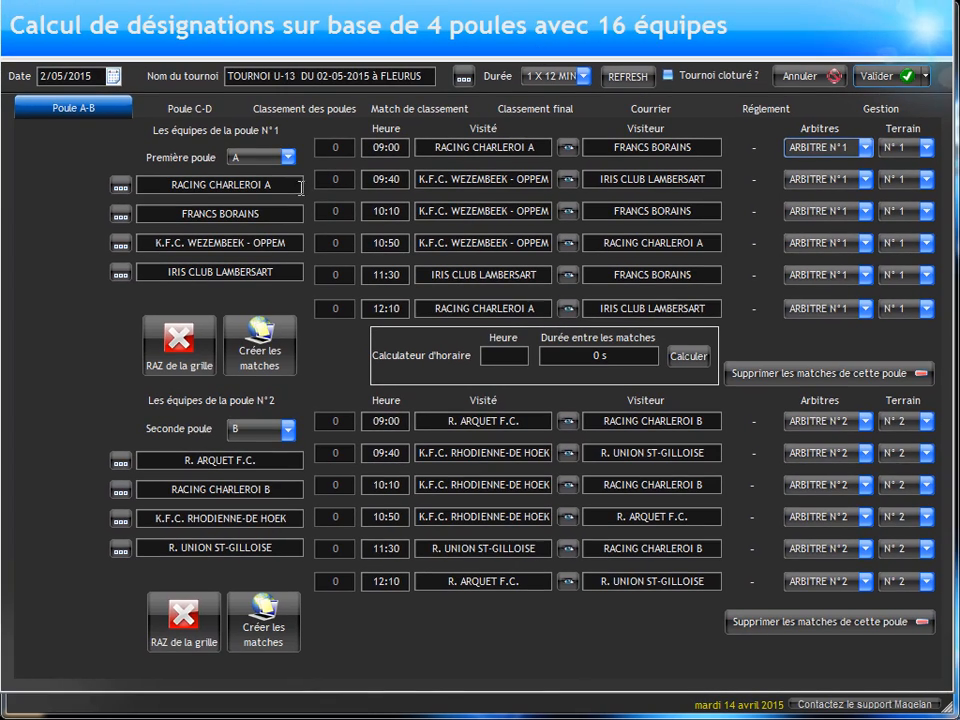
left_click(252, 357)
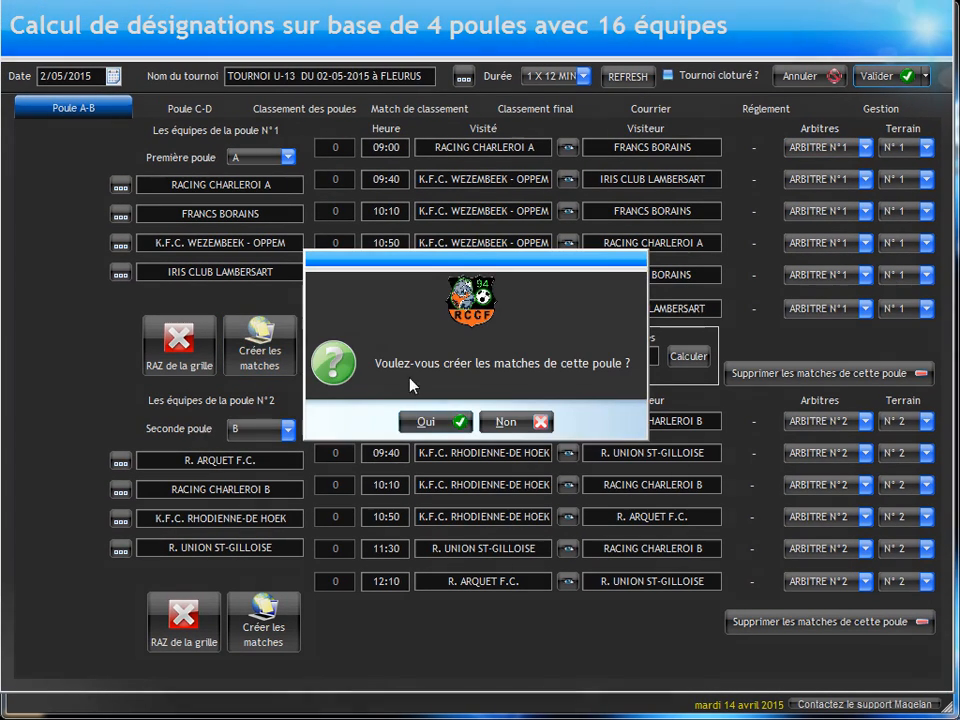
left_click(437, 423)
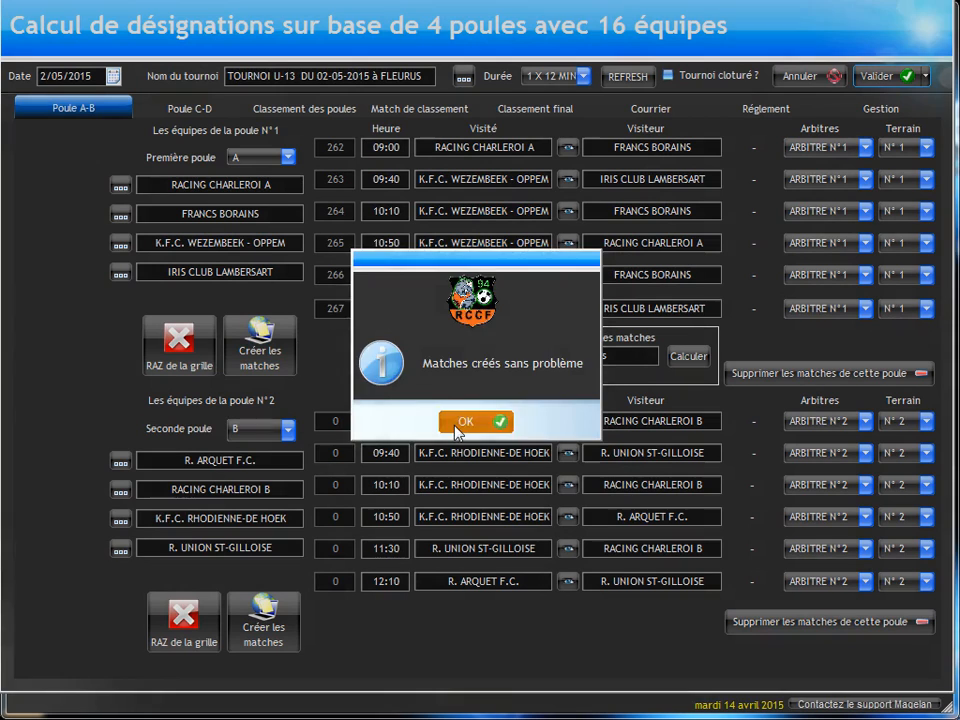
left_click(392, 422)
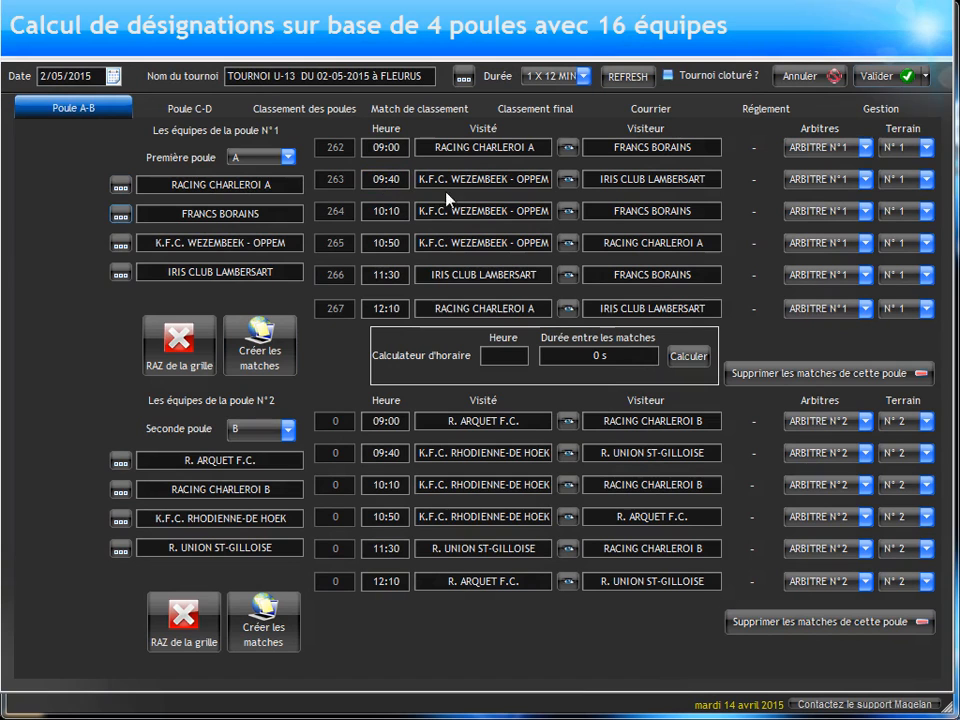
Step: Create the matches of pool B from its team and schedule grid
left_click(470, 180)
left_click_drag(173, 188, 271, 187)
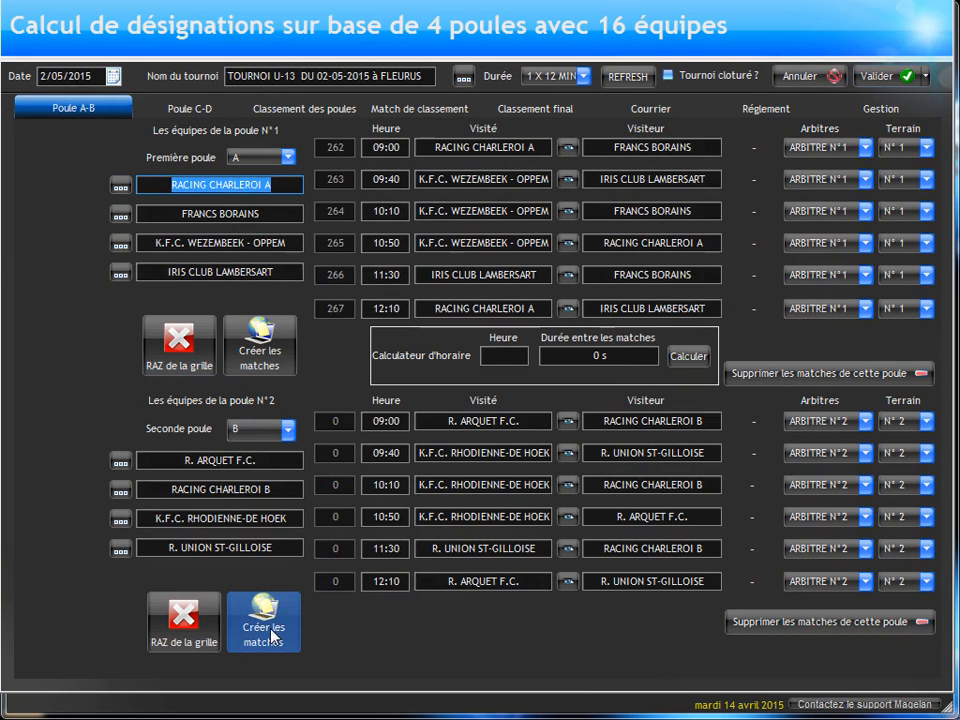
left_click(266, 632)
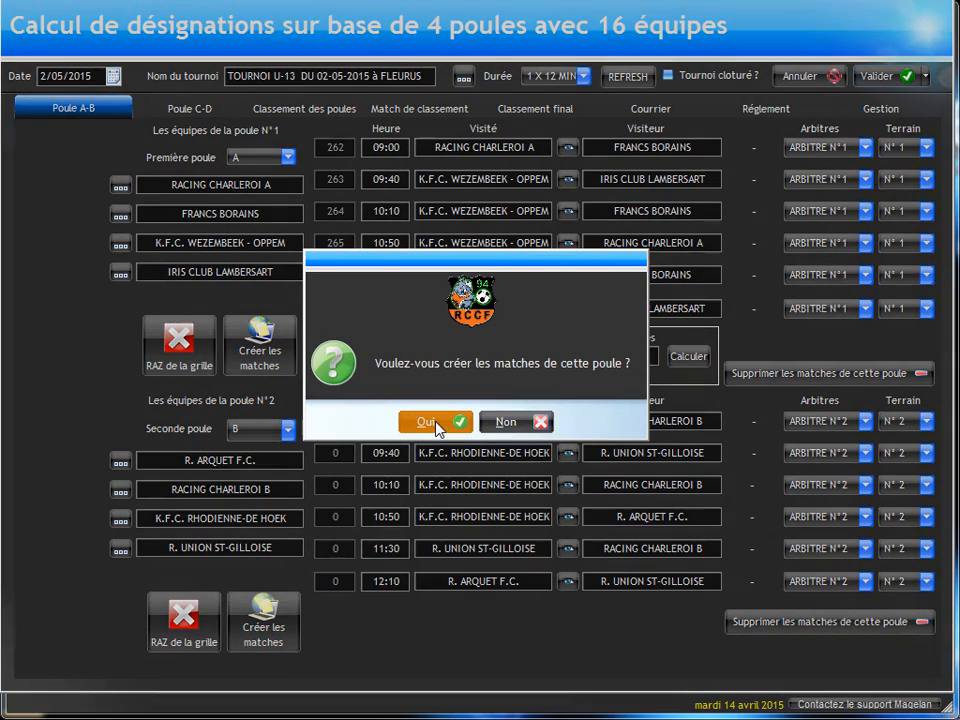
left_click(437, 424)
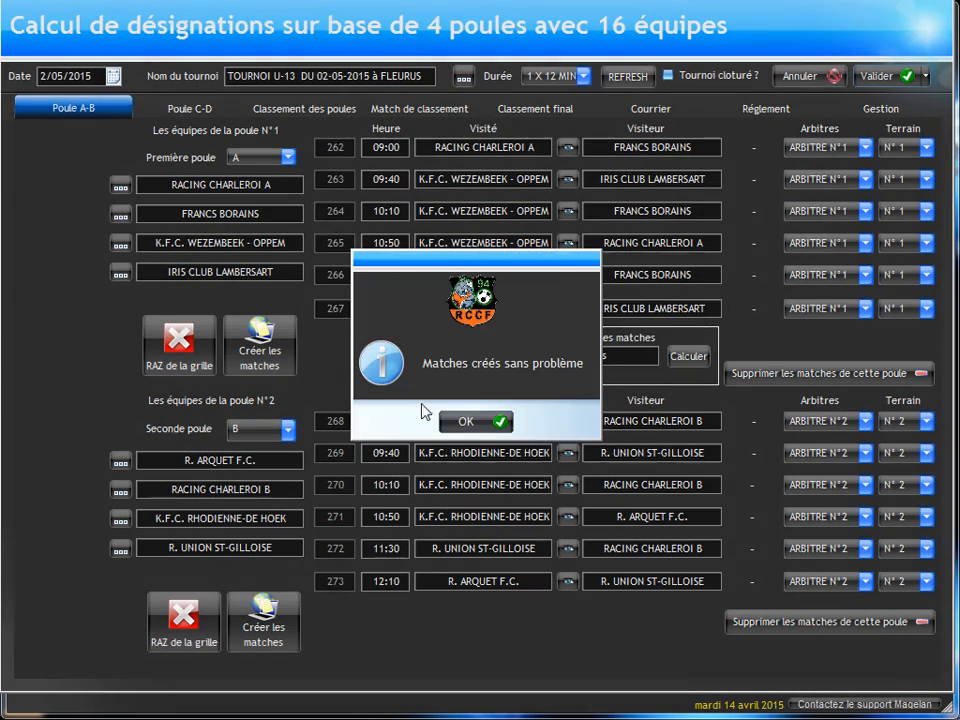
left_click(452, 425)
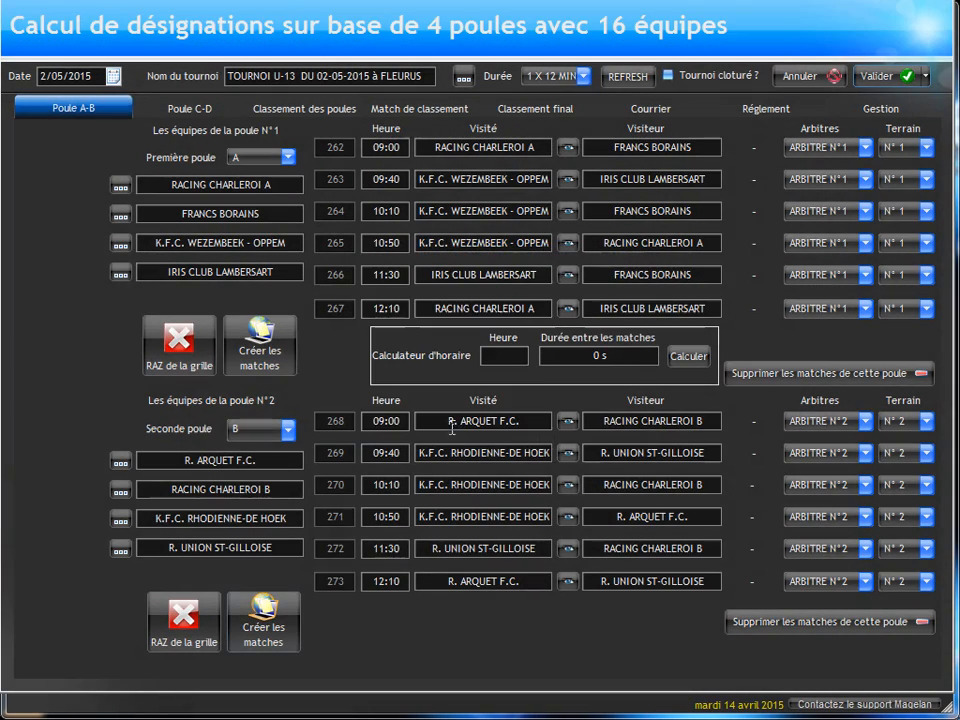
Step: Create the matches of pool C, the tournament's third pool
left_click(193, 107)
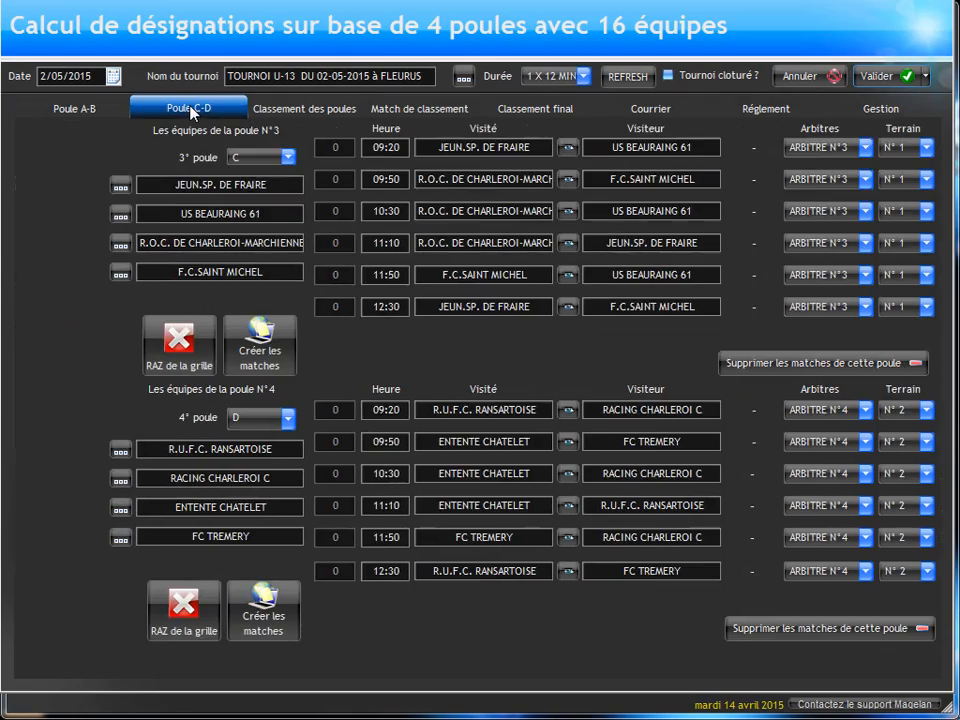
left_click(266, 343)
left_click(368, 418)
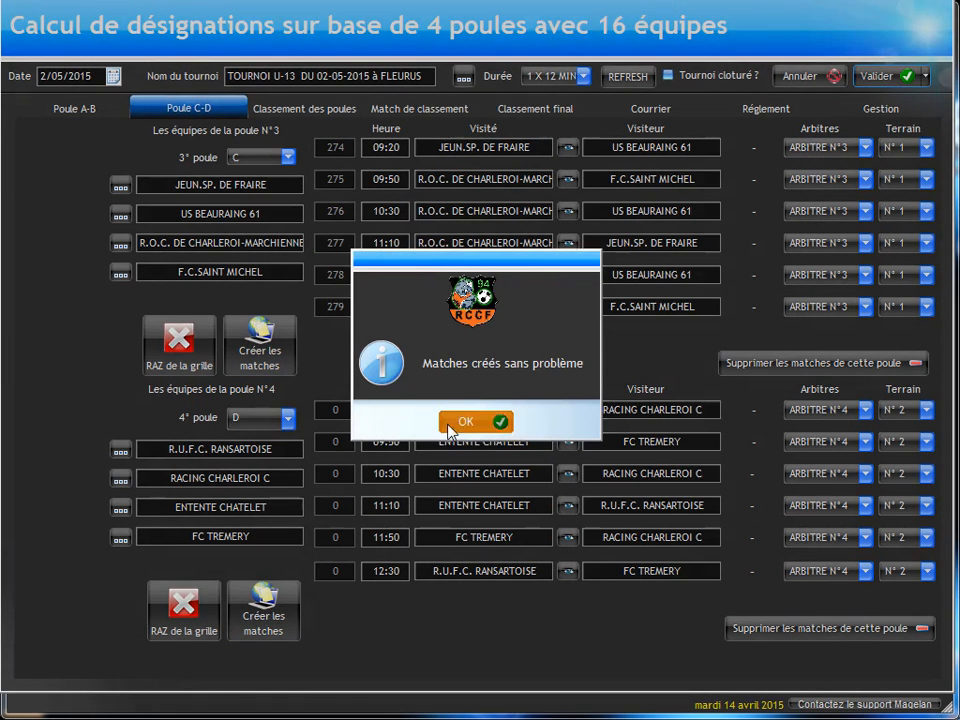
Step: Create the matches of pool D, the tournament's fourth pool
left_click(460, 421)
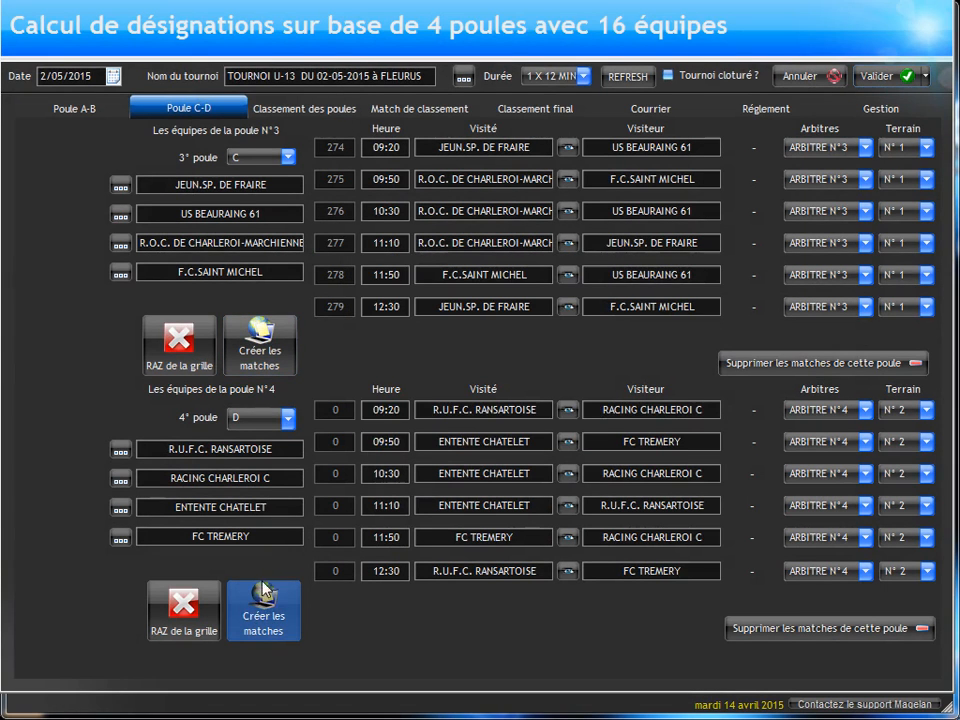
left_click(263, 592)
left_click(420, 421)
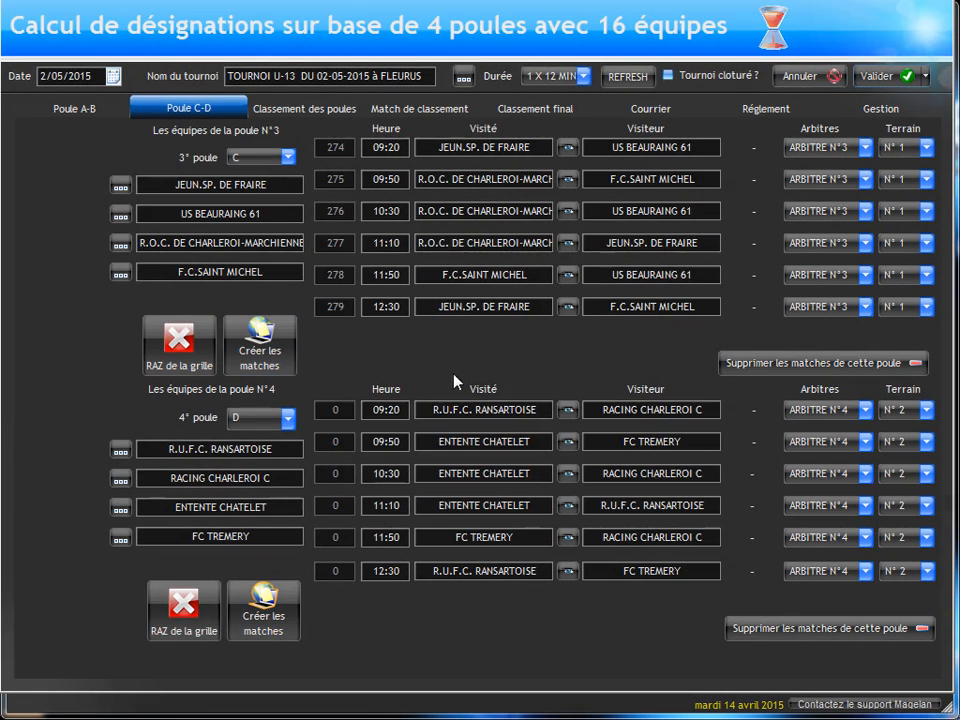
left_click(461, 421)
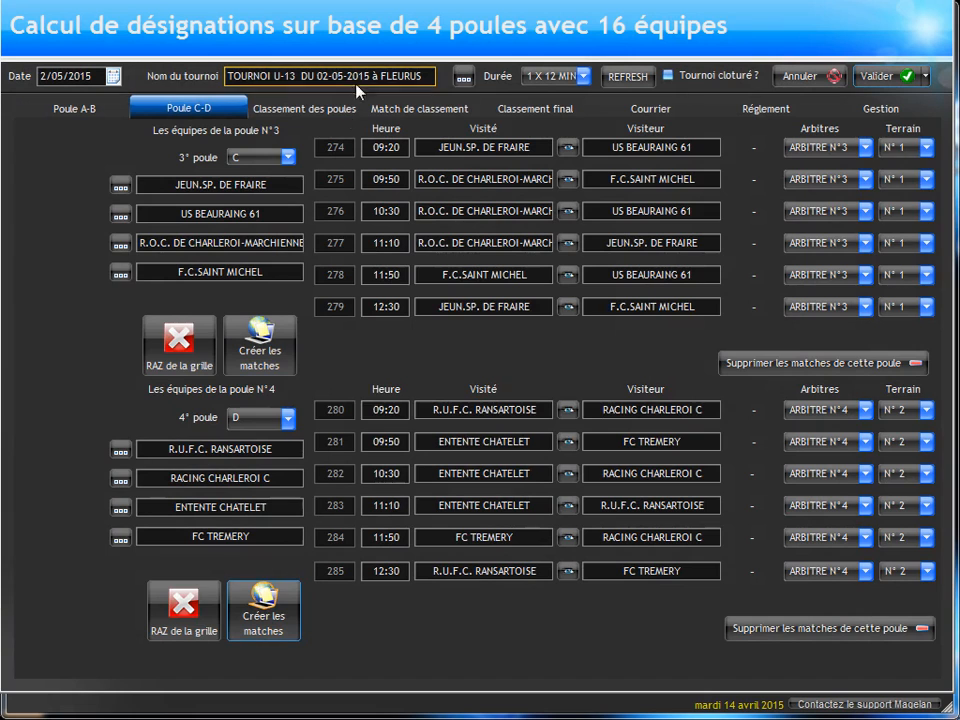
Step: Try to create the classification matches for 16th to 1st place
left_click(419, 108)
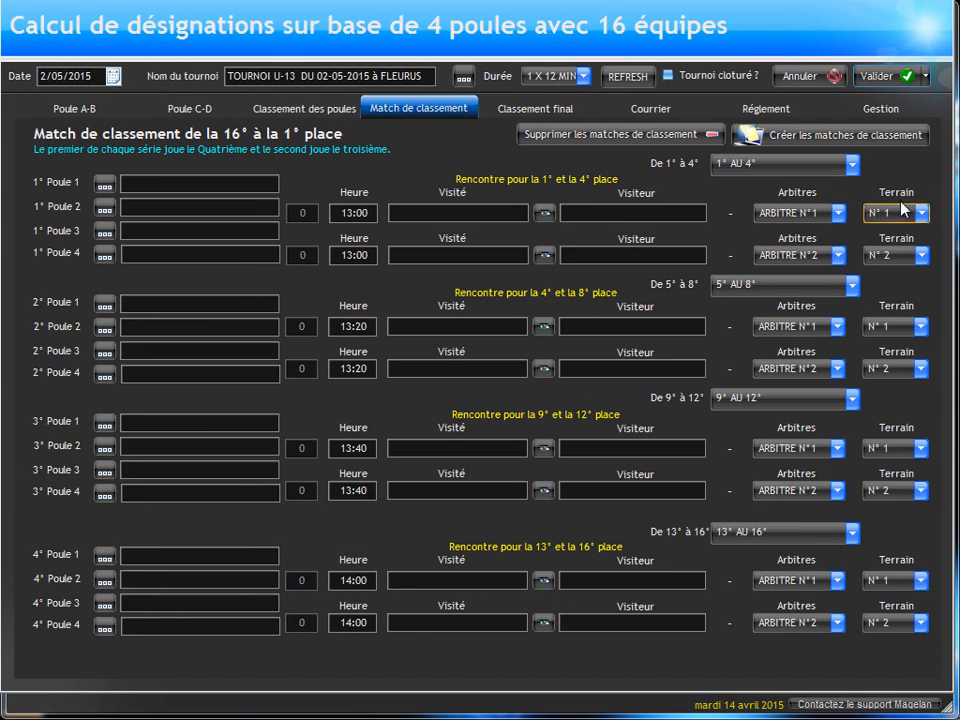
left_click(818, 137)
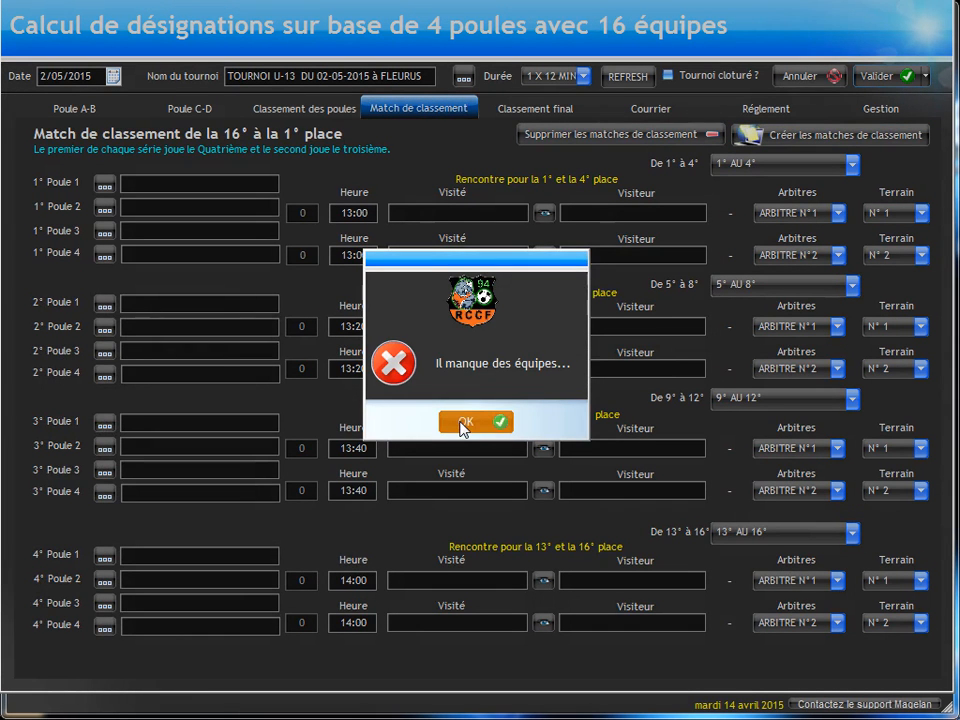
key("Return")
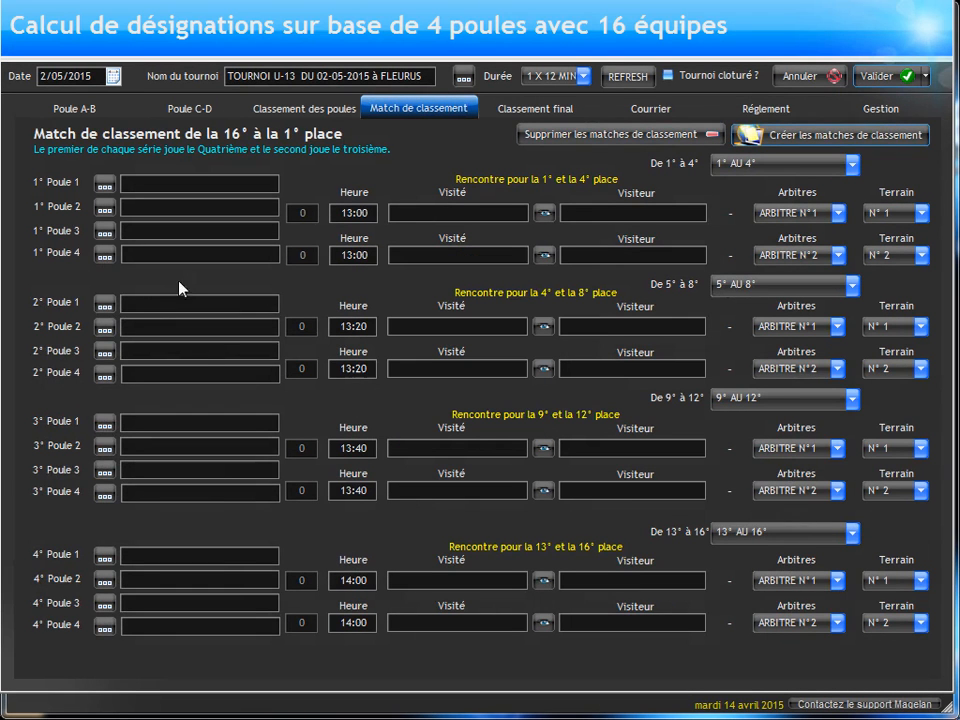
Step: Record a 1-3 score for pool C's 09:20 match JEUN.SP. DE FRAIRE against US BEAURAING 61 and enter it in the ranking
left_click(160, 106)
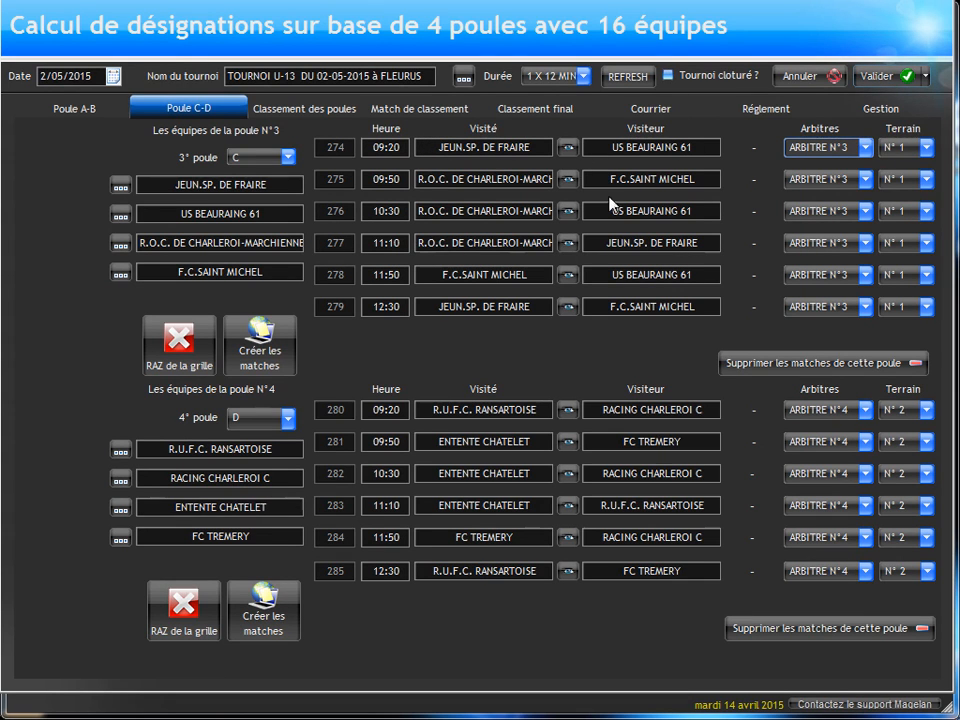
left_click(568, 149)
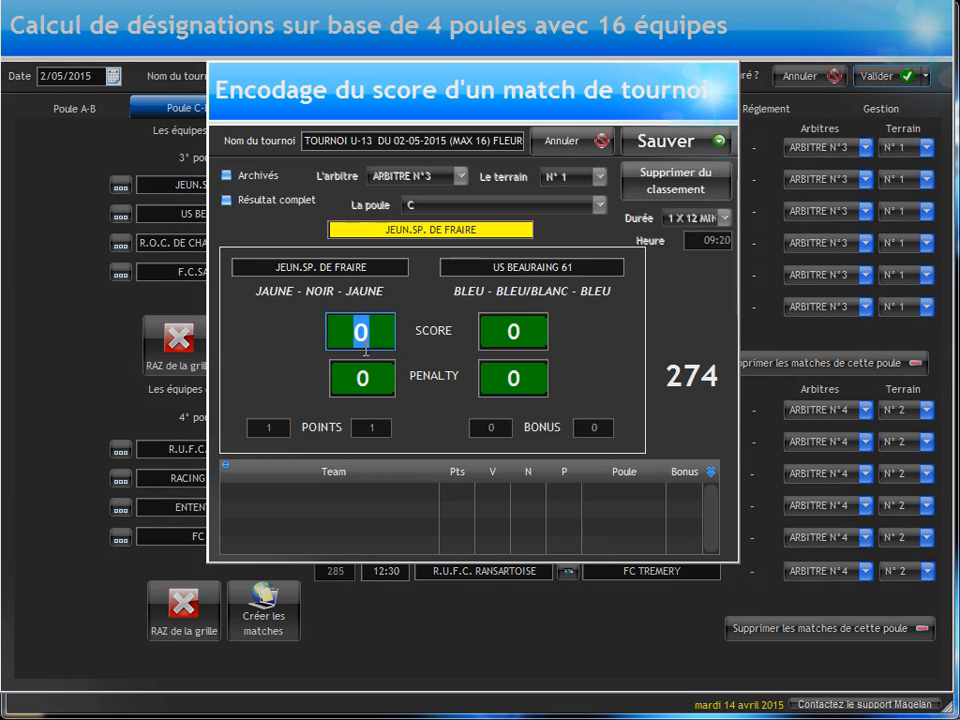
type("1")
left_click(499, 330)
type("3")
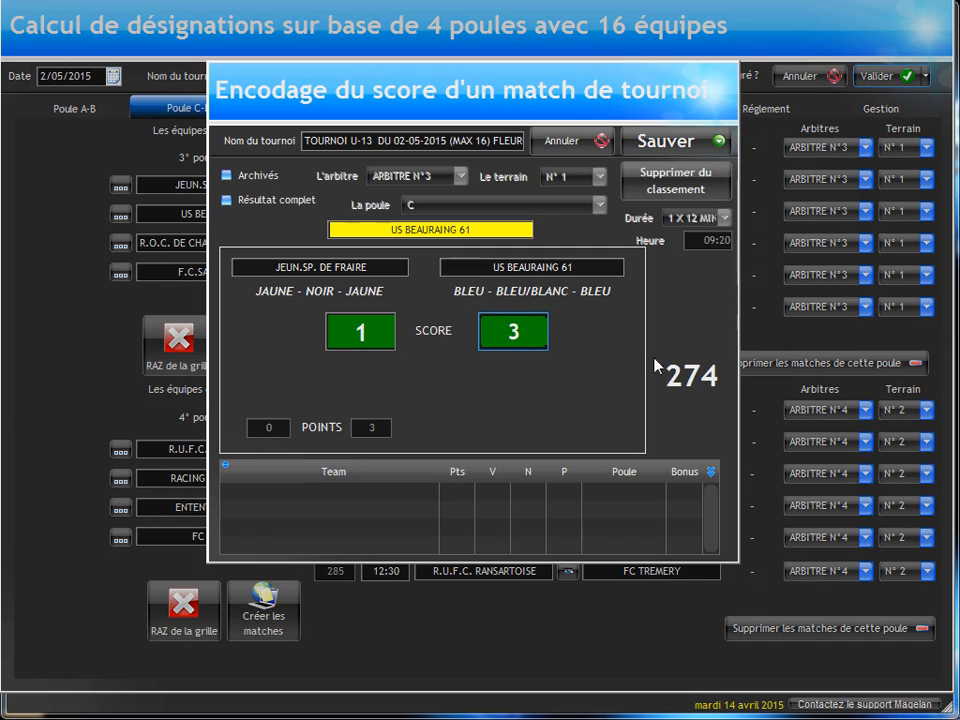
left_click(690, 142)
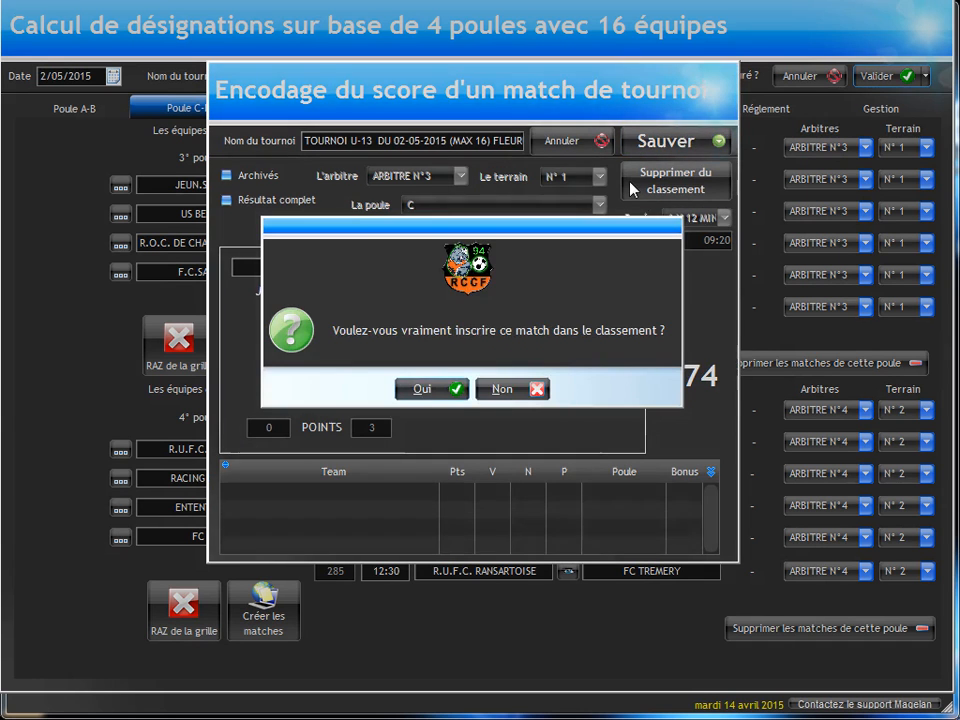
key("Return")
key("Return")
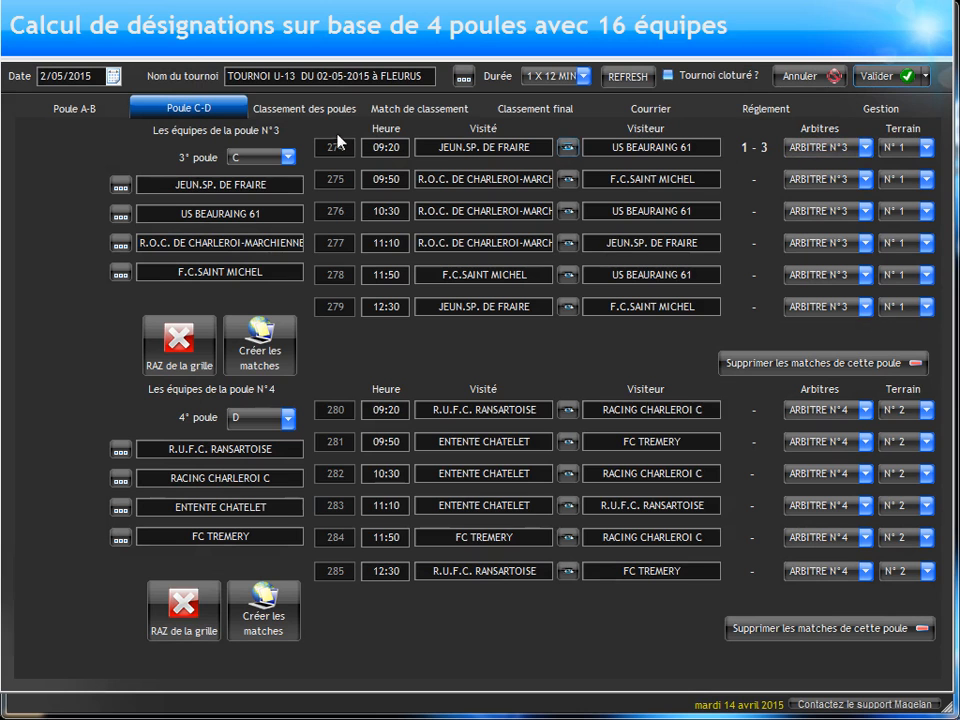
Step: Record pool C's 09:50 match against F.C.SAINT MICHEL as 2-2 with penalties 3-1 and enter it in the ranking
left_click(567, 180)
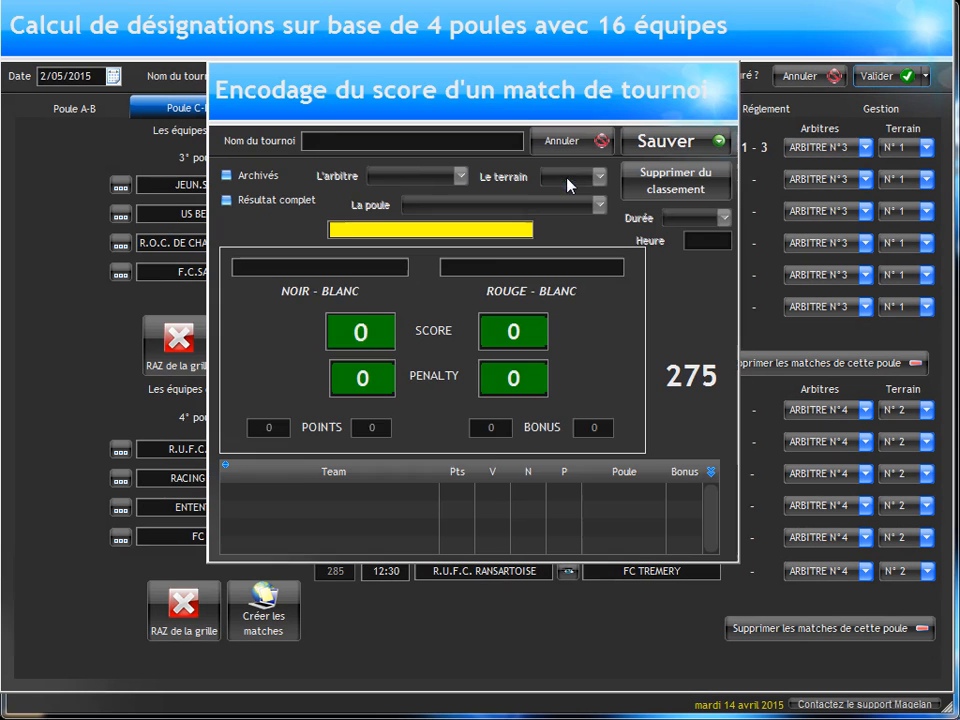
type("2")
key("Tab")
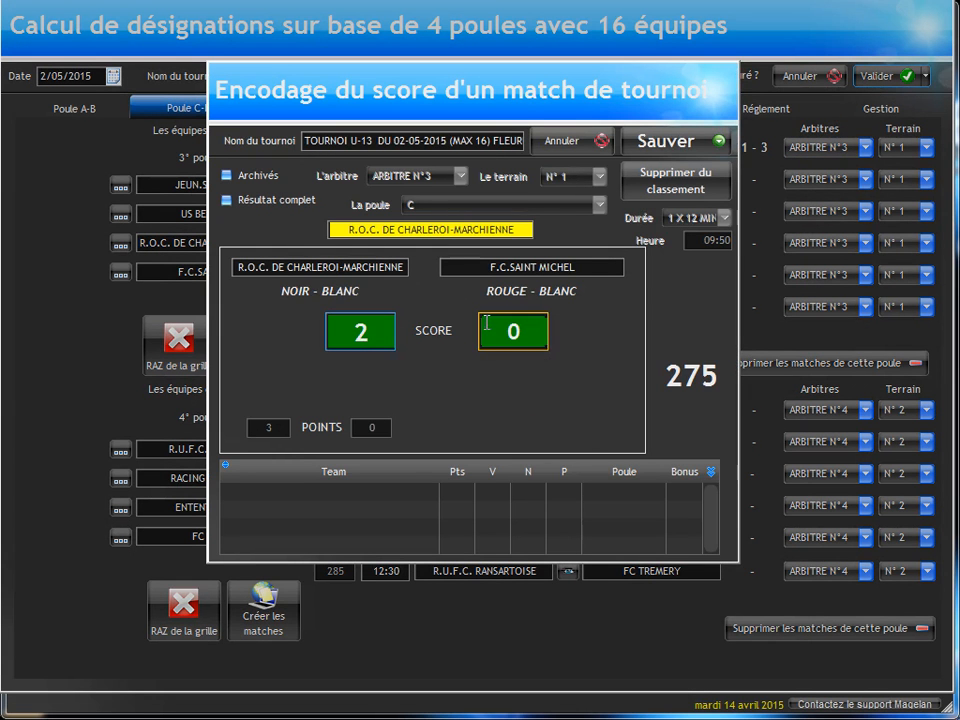
type("2")
key("Tab")
type("3")
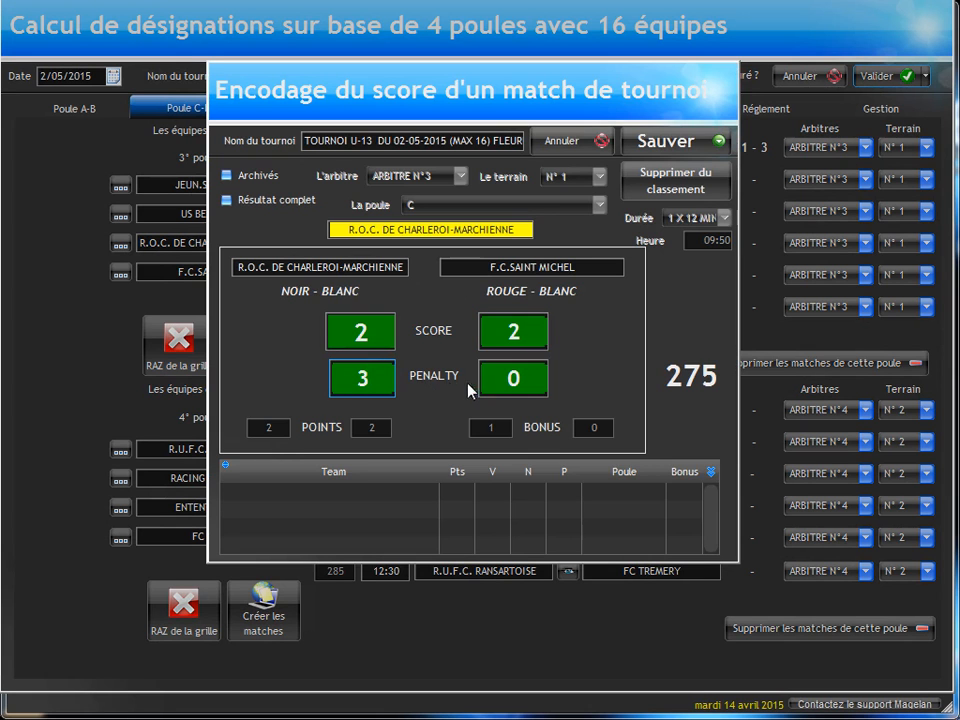
key("Tab")
type("1")
left_click(666, 148)
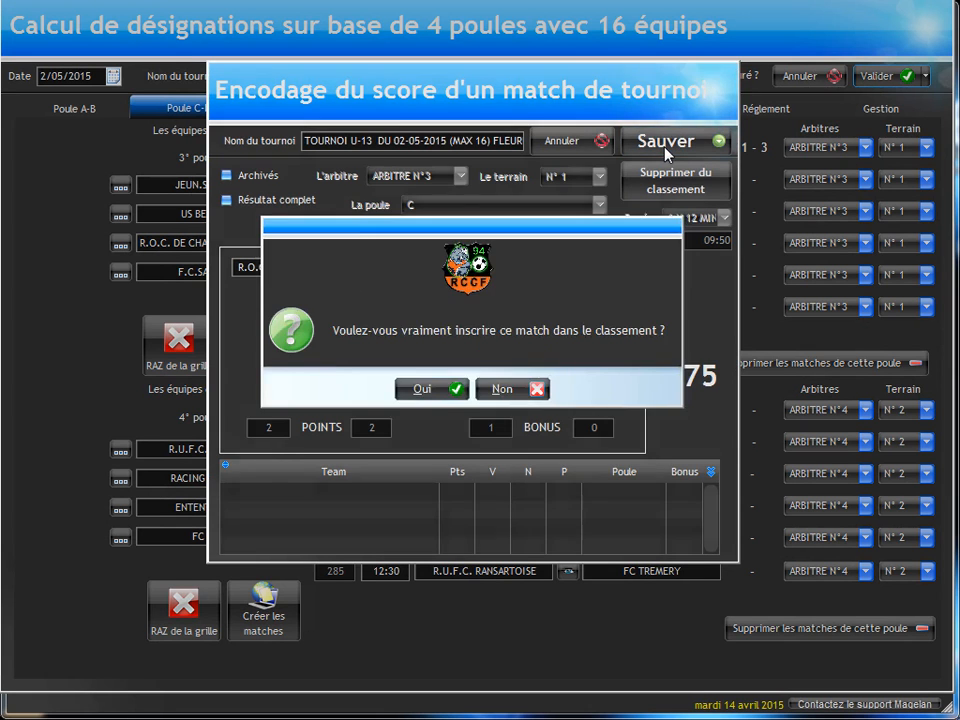
key("Return")
key("Return")
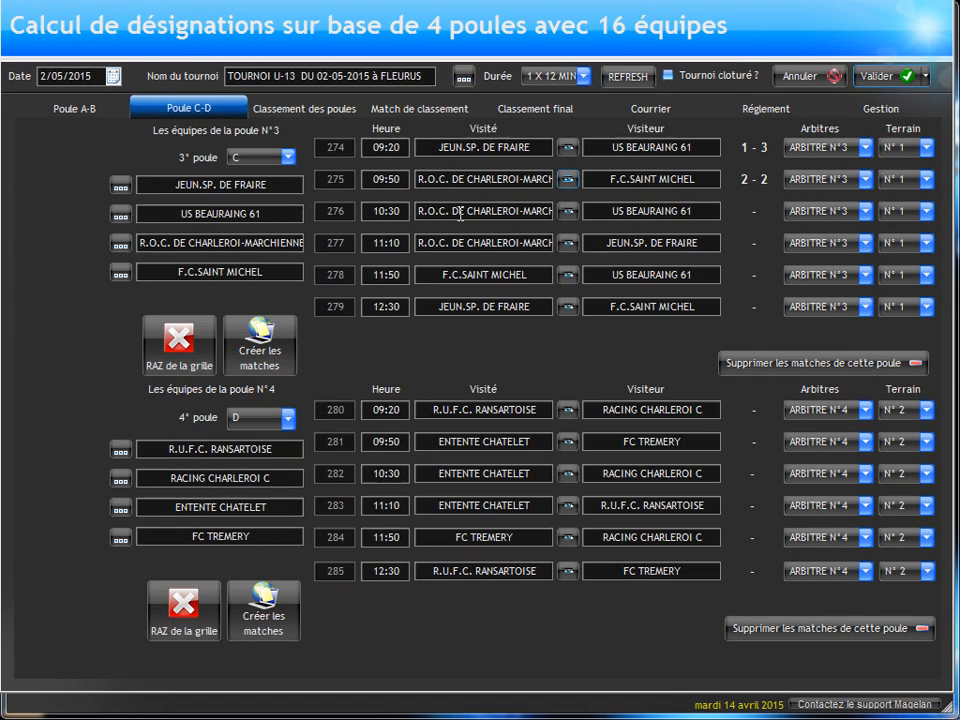
Step: Record a 1-4 score for pool C's 10:30 match R.O.C. DE CHARLEROI-MARCHIENNE against US BEAURAING 61 and enter it in the ranking
left_click(567, 212)
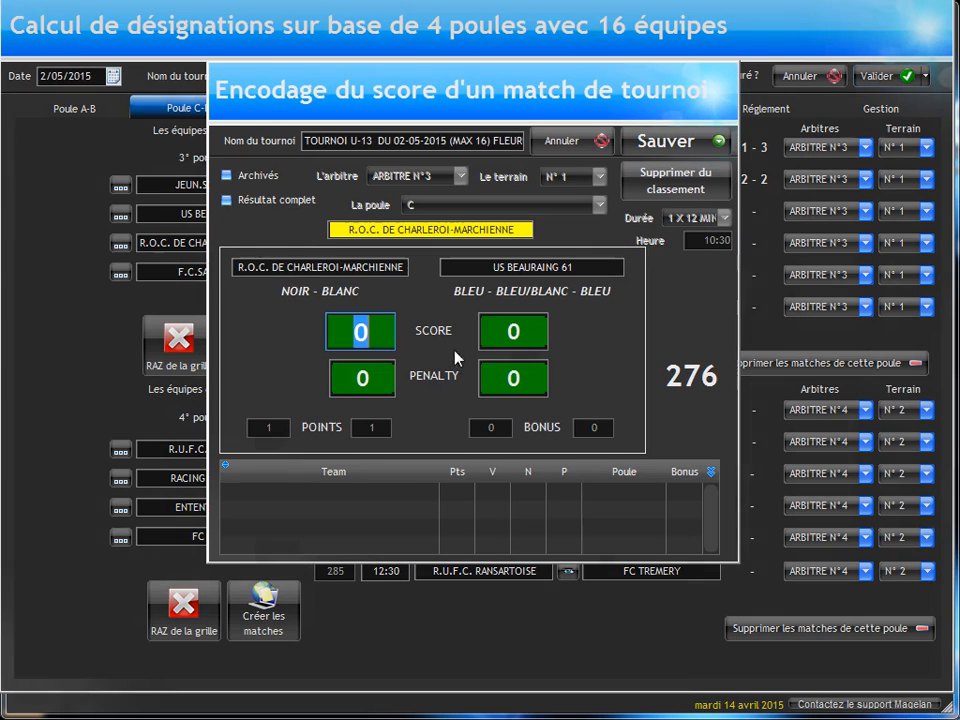
type("1")
key("Tab")
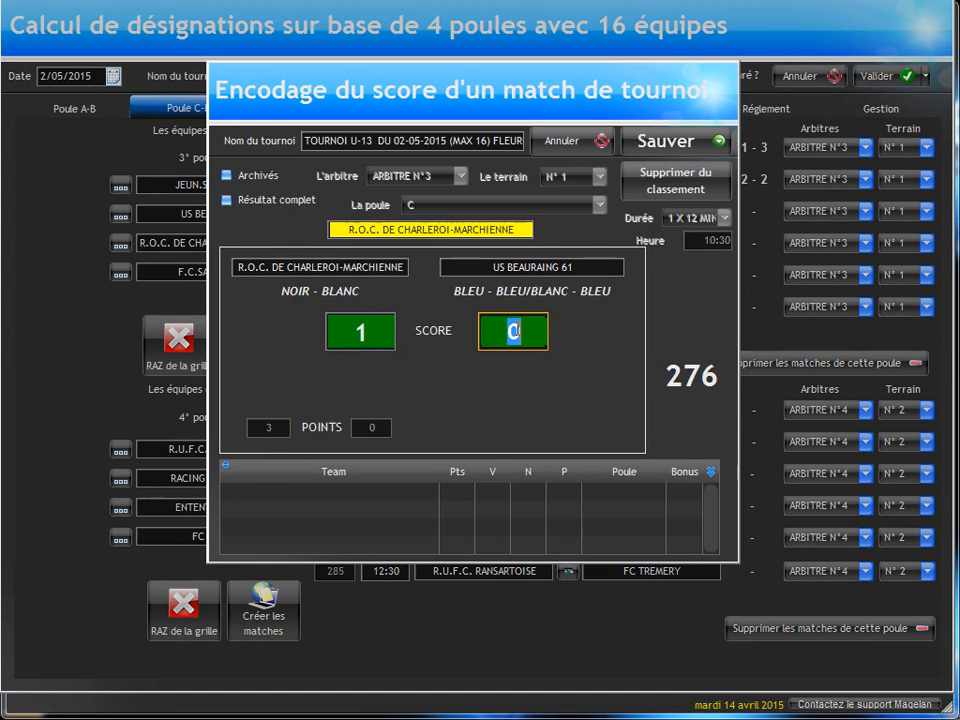
type("4")
left_click(653, 146)
key("Return")
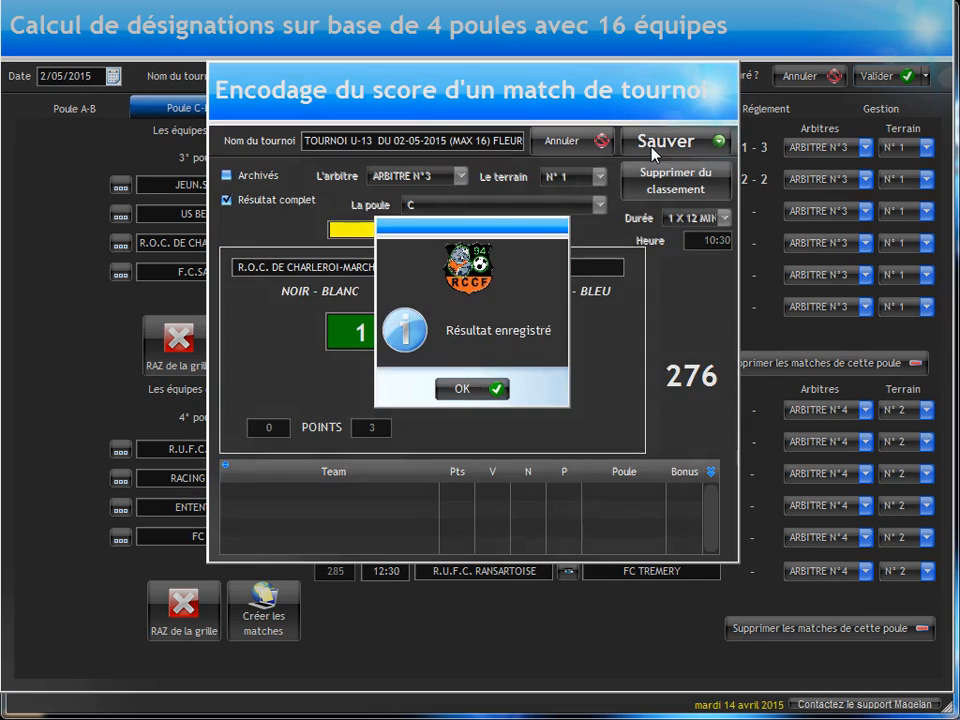
key("Return")
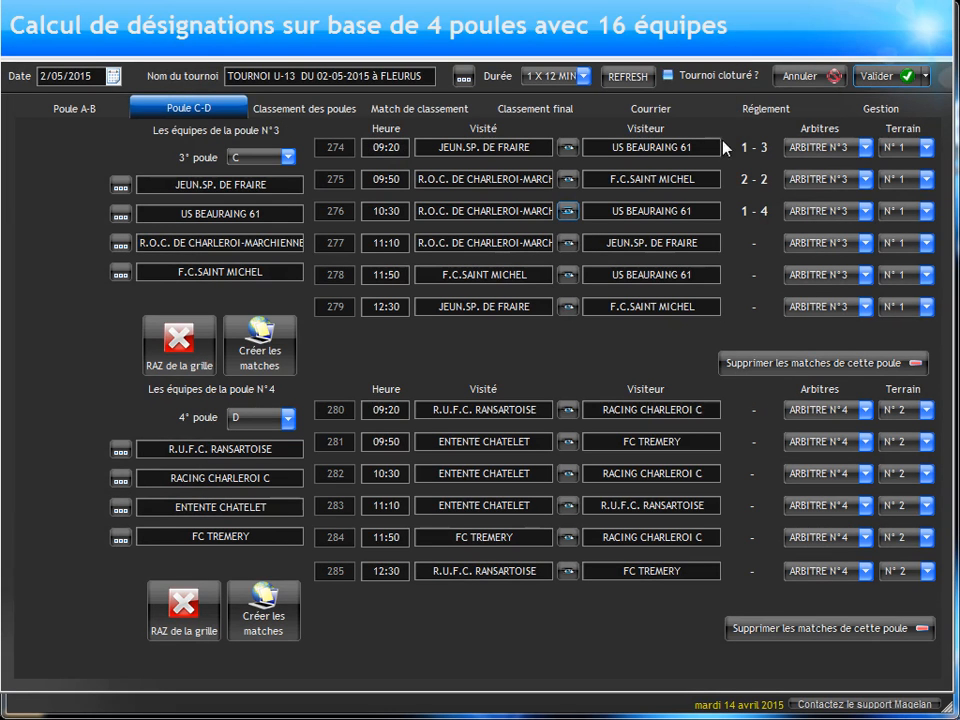
Step: Refresh the pool rankings and compare pool C's standings with its recorded match scores
left_click(276, 114)
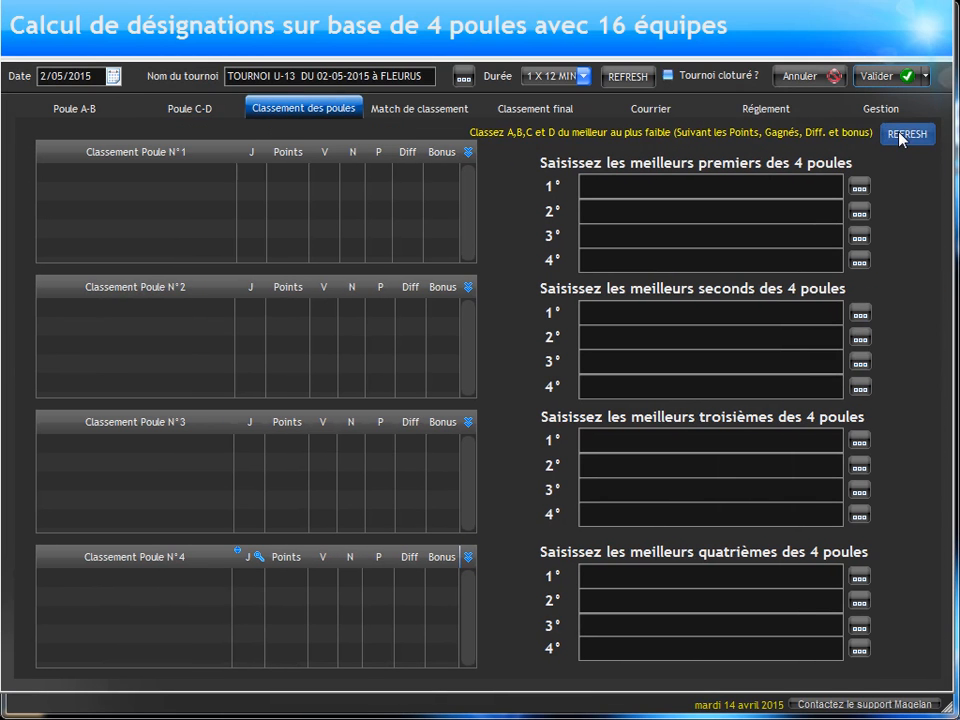
left_click(903, 136)
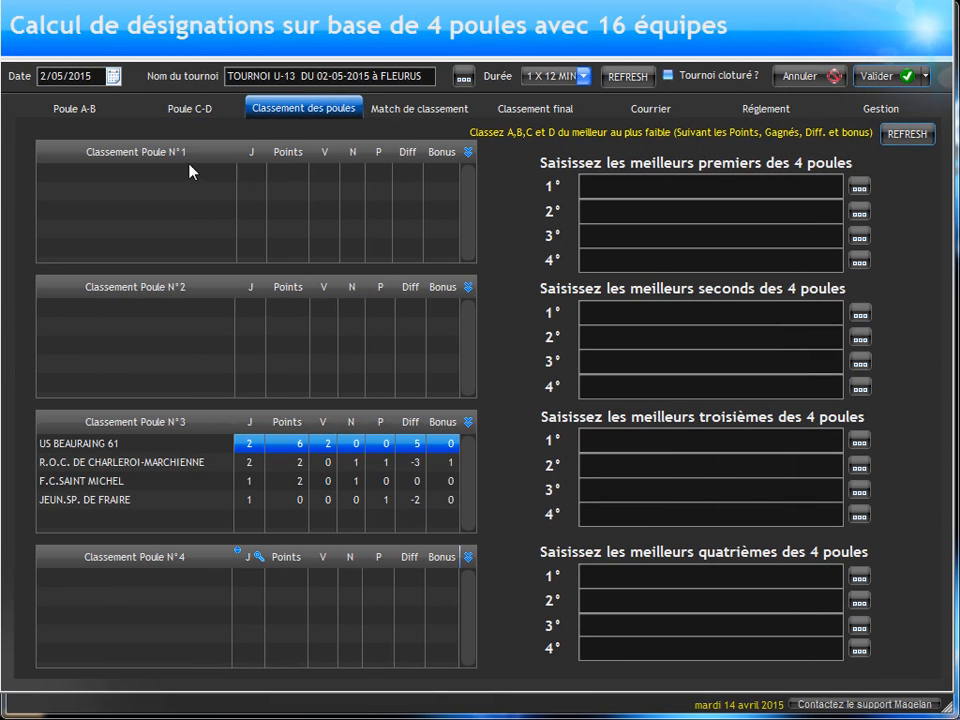
left_click(178, 110)
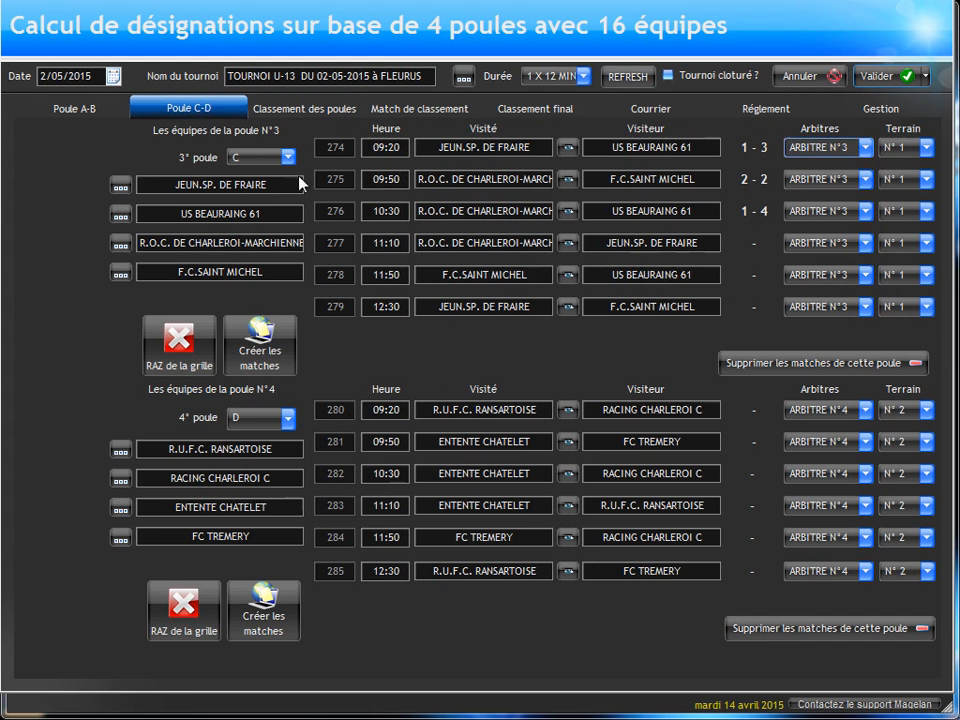
left_click(305, 108)
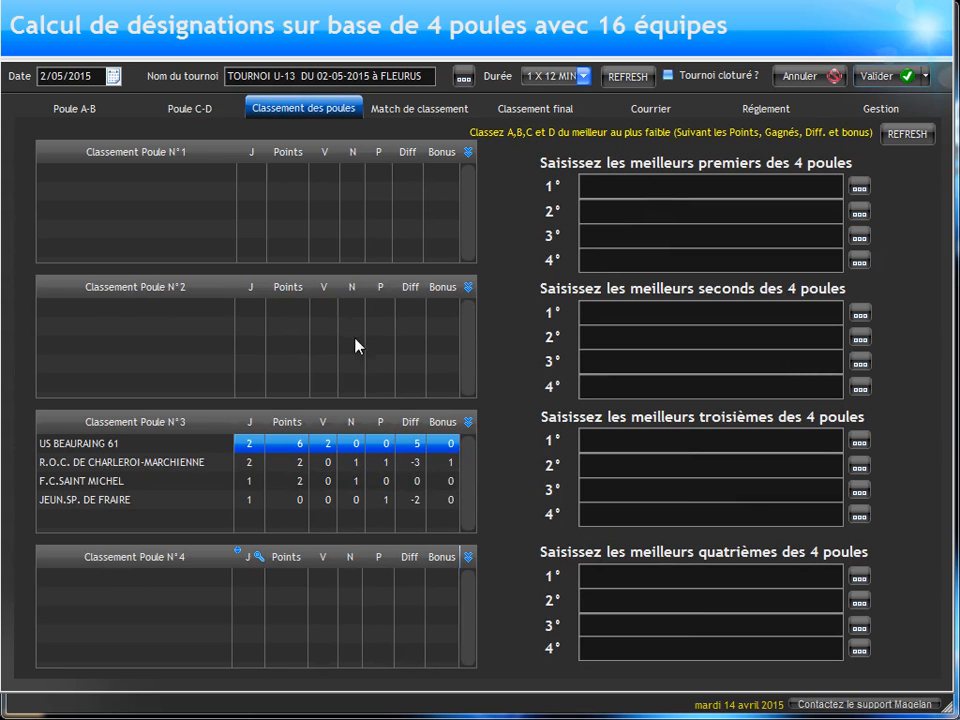
left_click(197, 112)
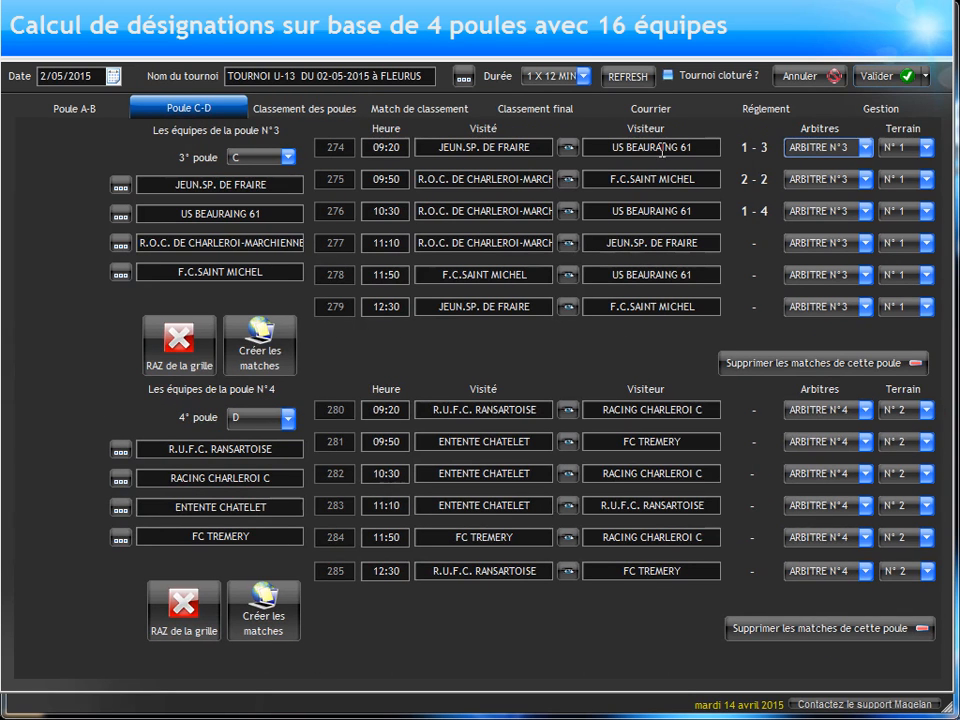
Step: Open the list of all tournament matches and preview its printable score sheets, examining the first page without the thumbnails
left_click(880, 110)
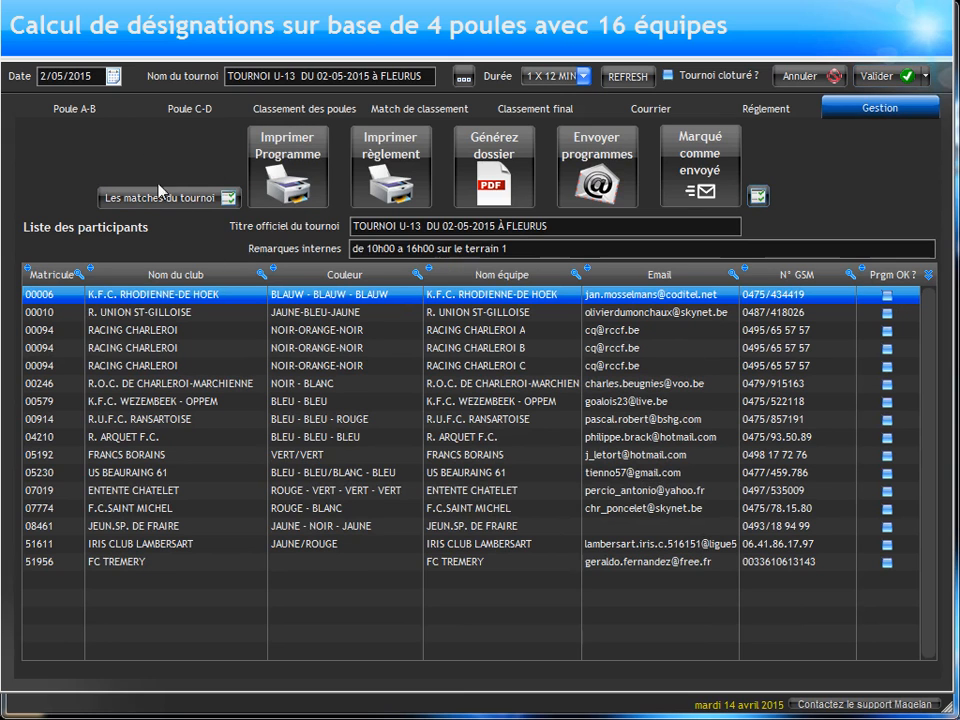
left_click(210, 197)
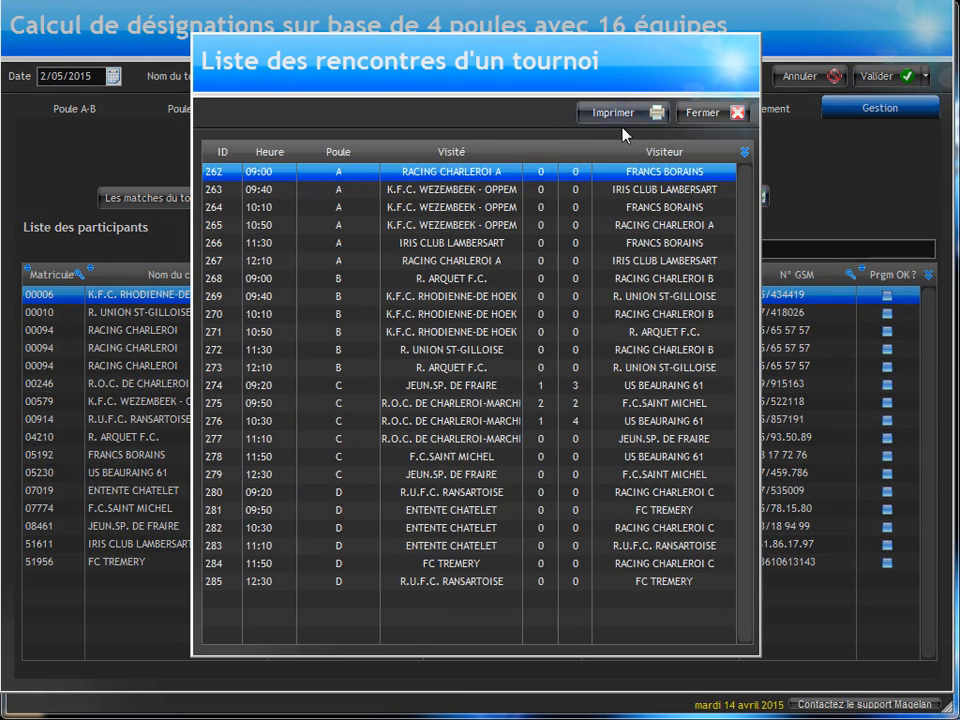
left_click(600, 112)
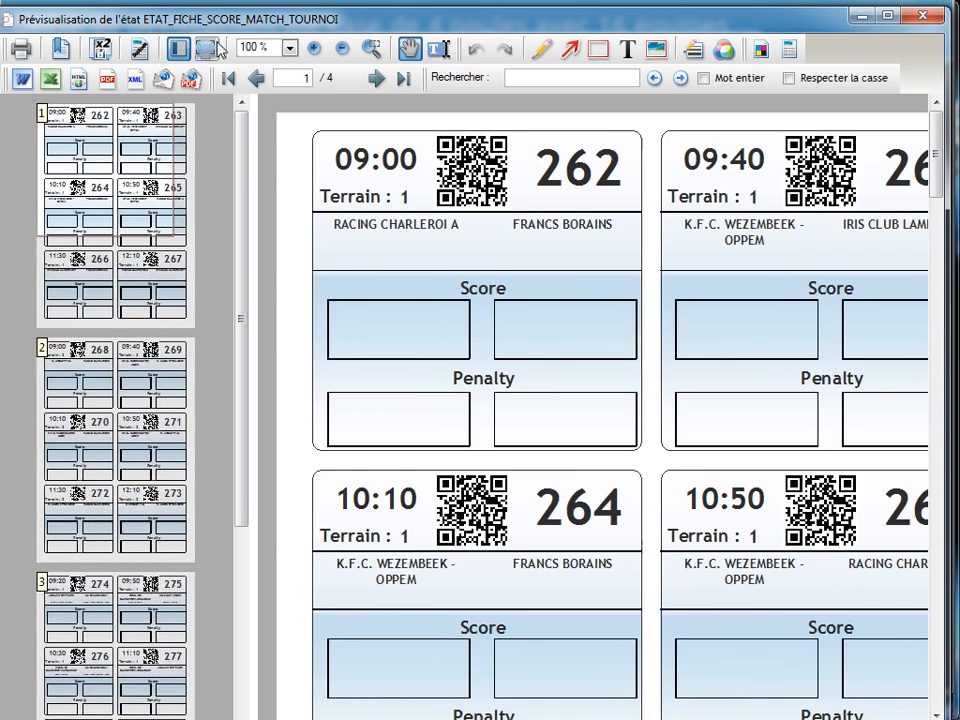
left_click(176, 48)
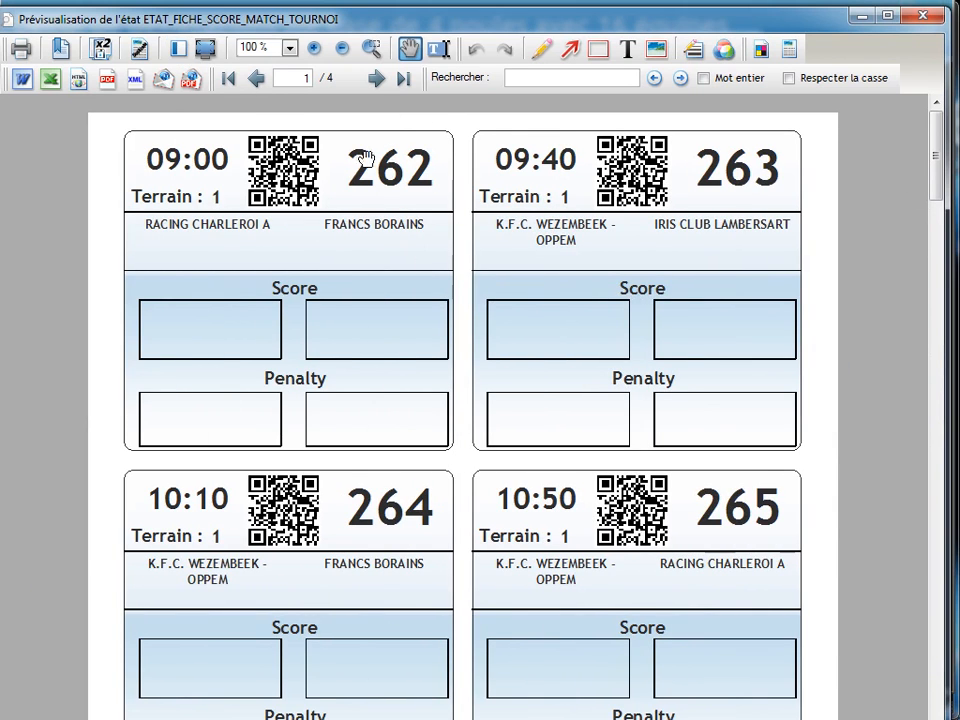
left_click_drag(939, 158, 939, 188)
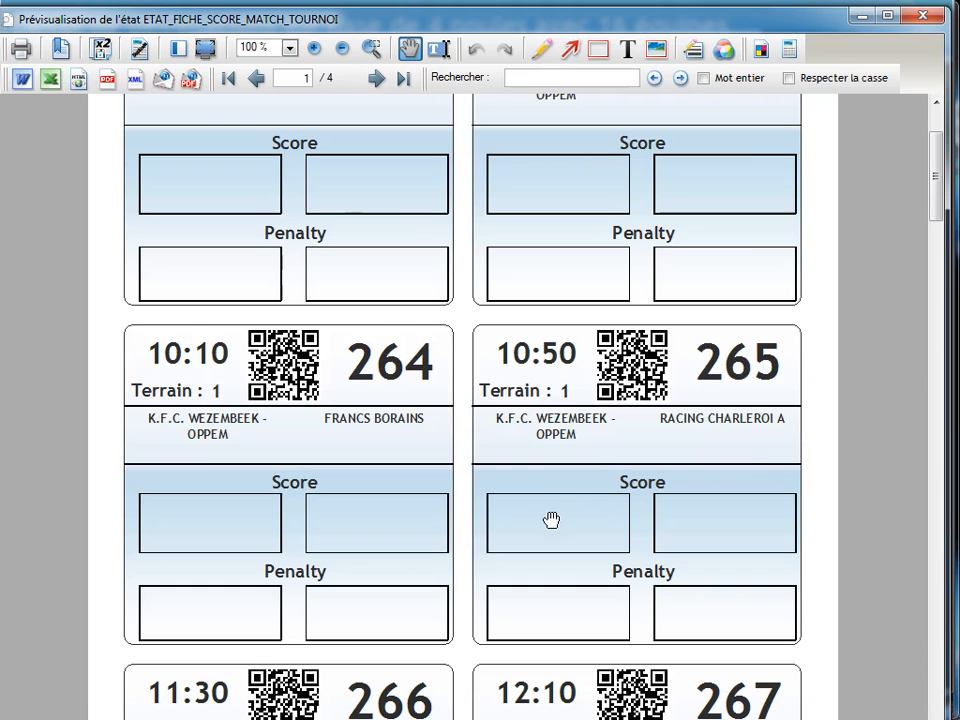
mouse_move(934, 197)
left_mouse_down()
mouse_move(937, 240)
mouse_move(938, 218)
left_mouse_up()
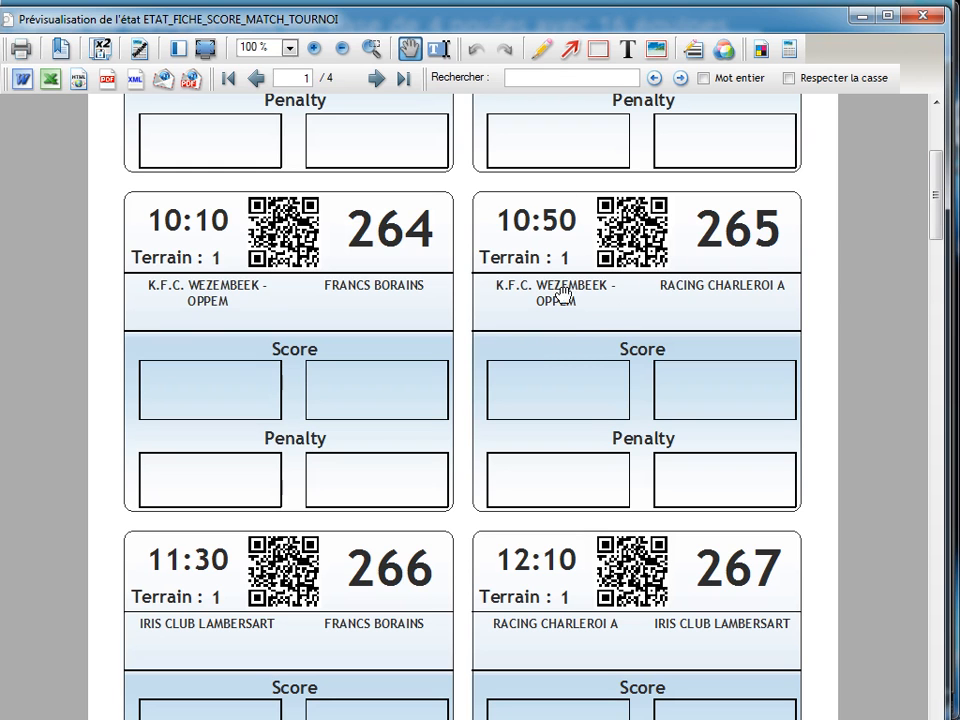
left_click_drag(936, 188, 922, 152)
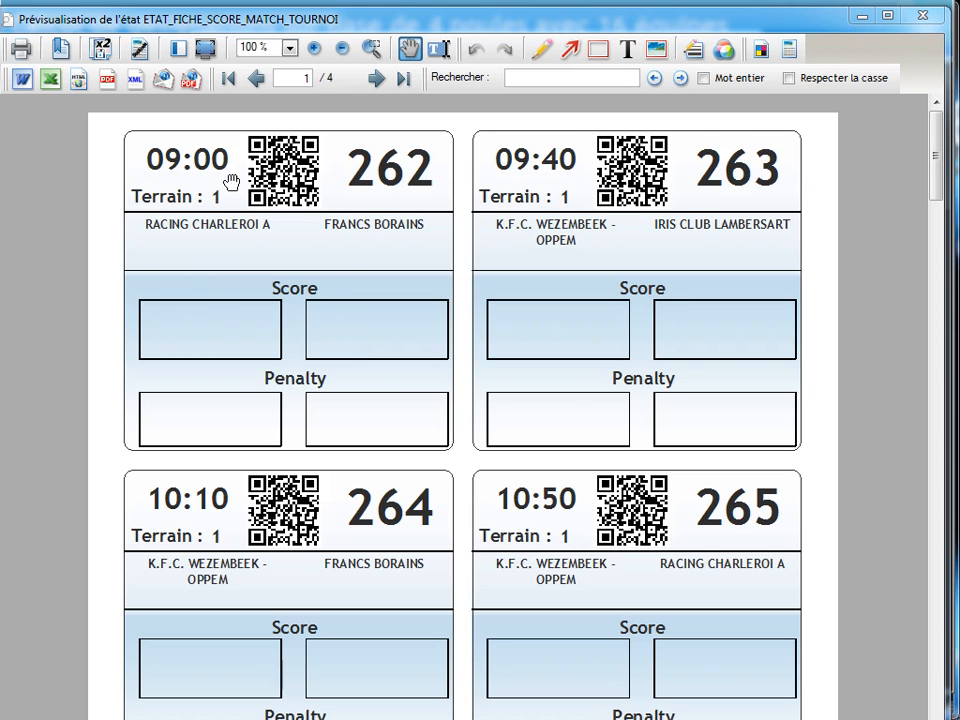
left_click(937, 15)
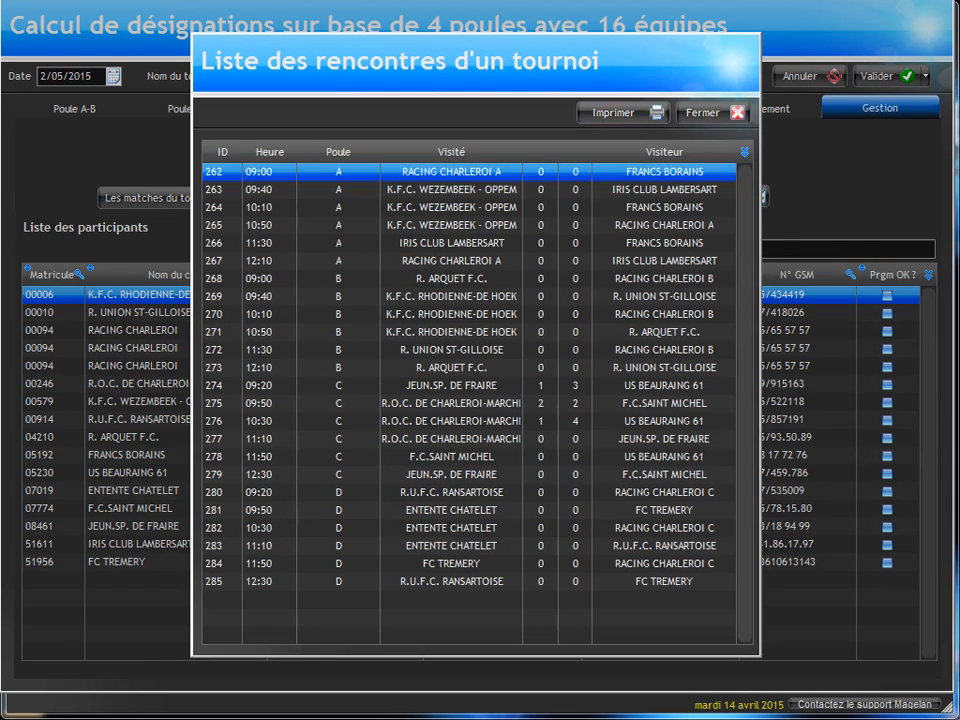
Step: Switch to the web score form and submit a 4-8 score for match code 262, putting the browser window aside when finished
left_click_drag(958, 110, 569, 104)
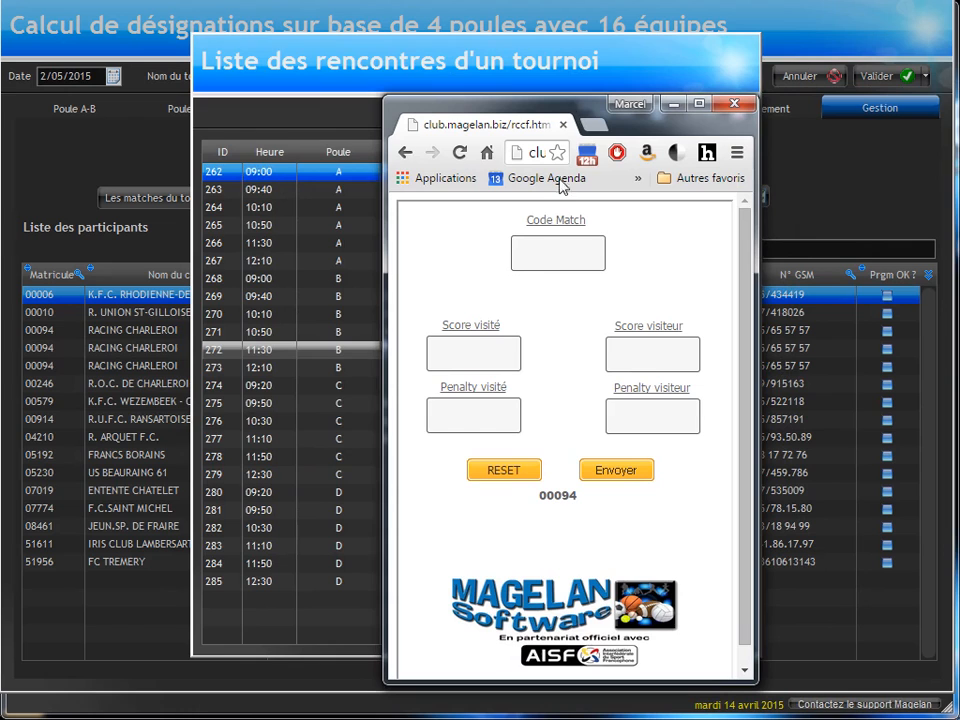
left_click(548, 246)
type("2")
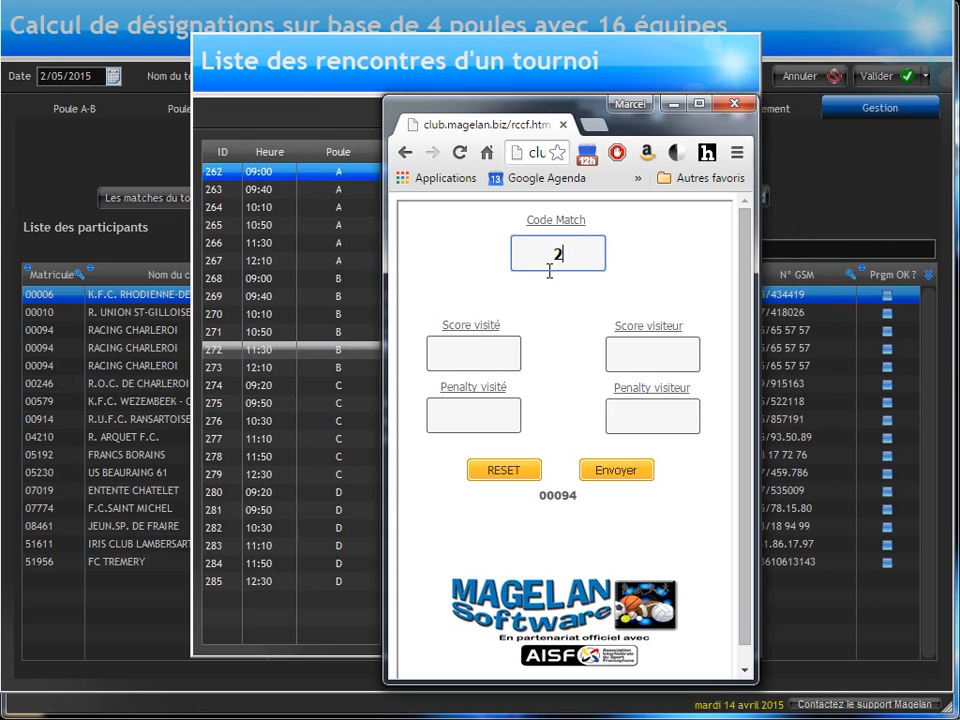
type("62")
left_click(477, 358)
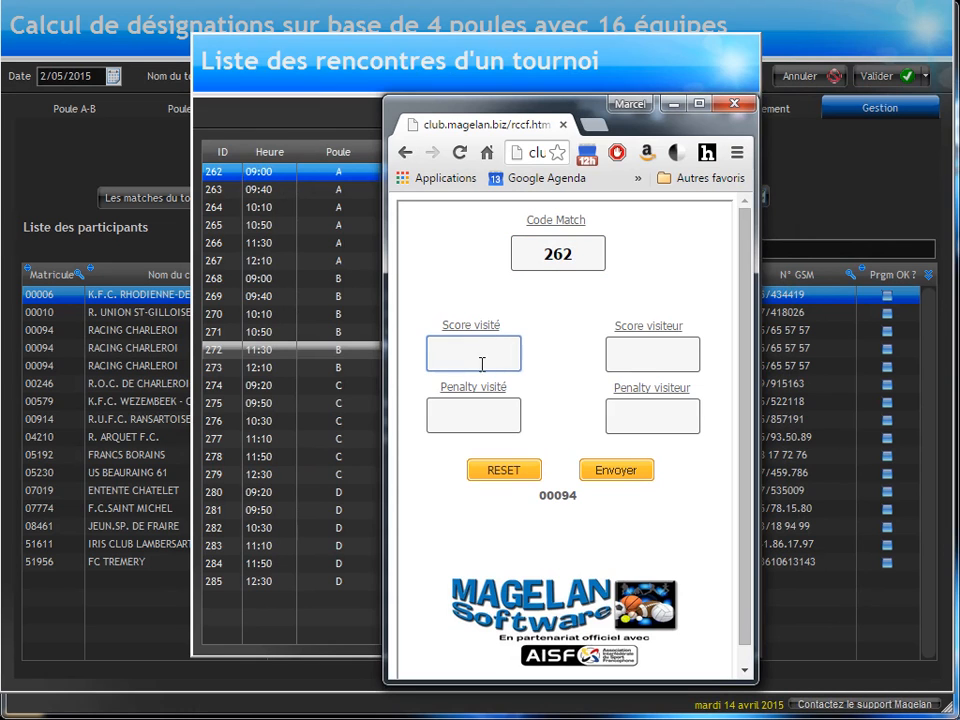
type("4")
left_click(661, 356)
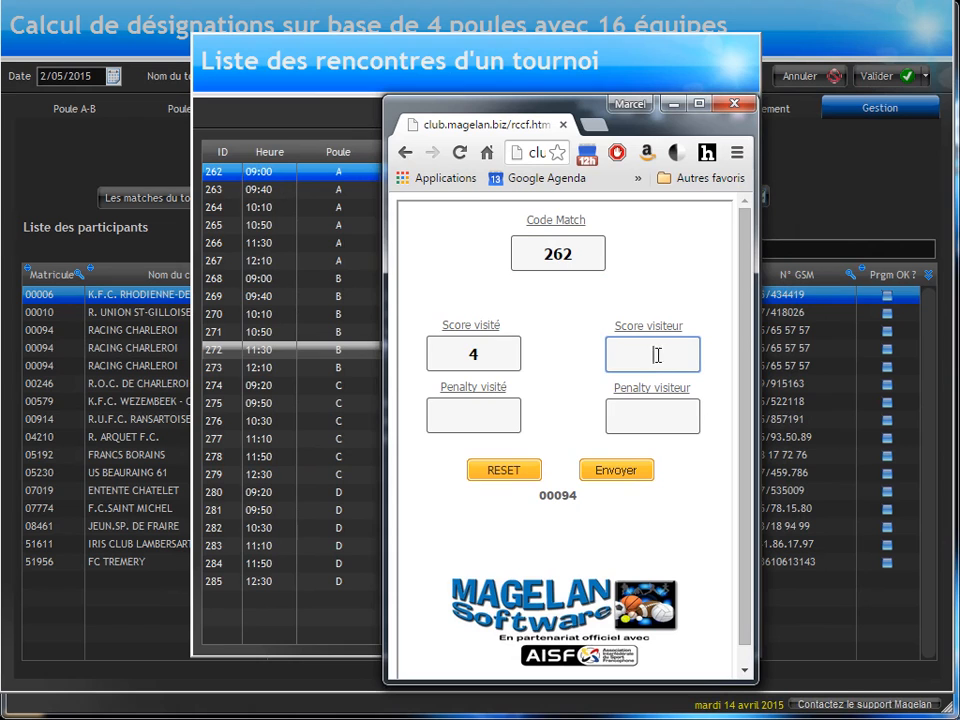
type("8")
left_click(616, 470)
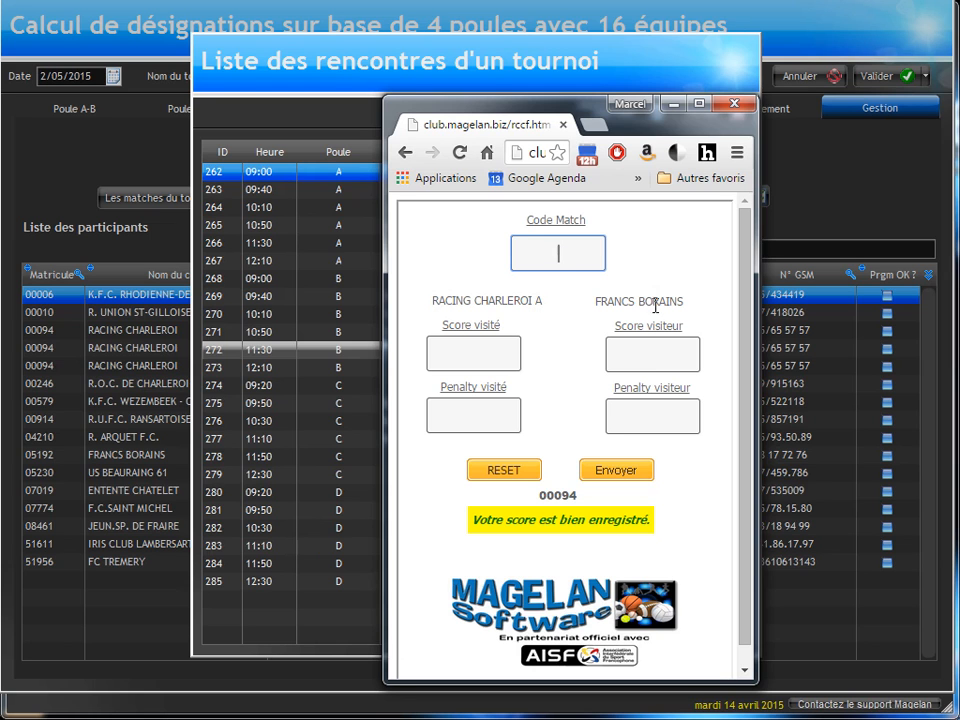
left_click_drag(652, 128, 959, 82)
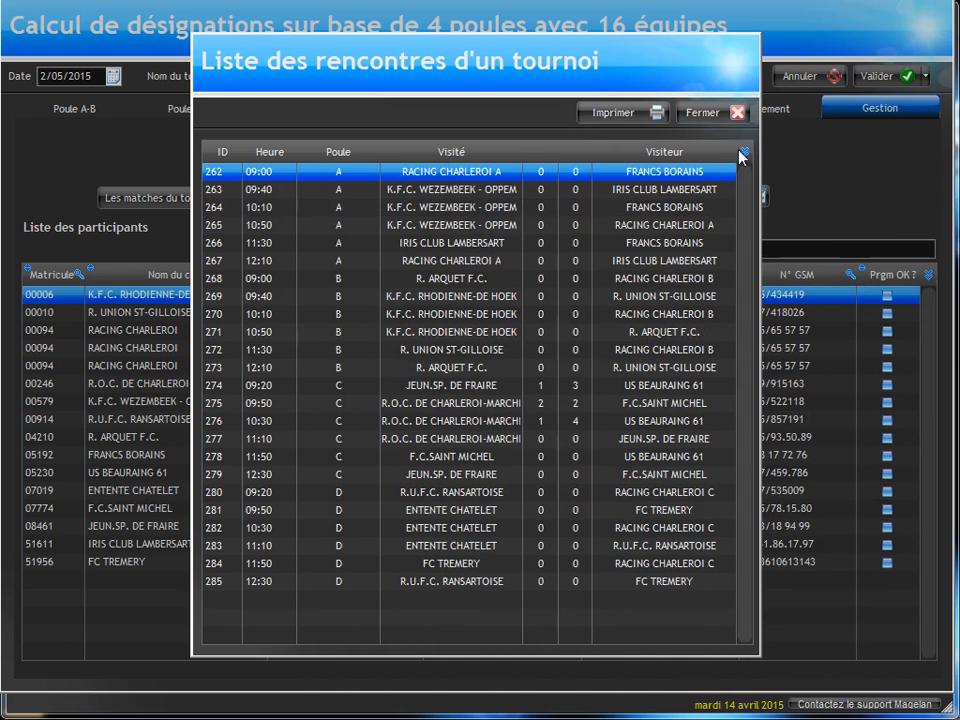
Step: Close the match list and check match 262's score in pool A's schedule and in the pool rankings
left_click(703, 112)
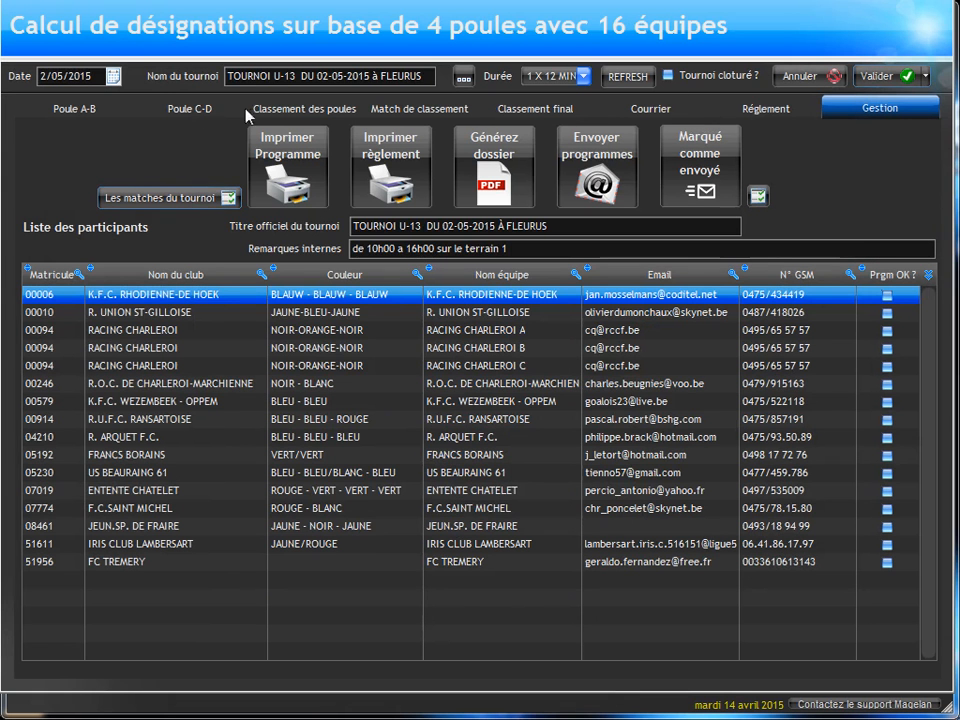
left_click(66, 110)
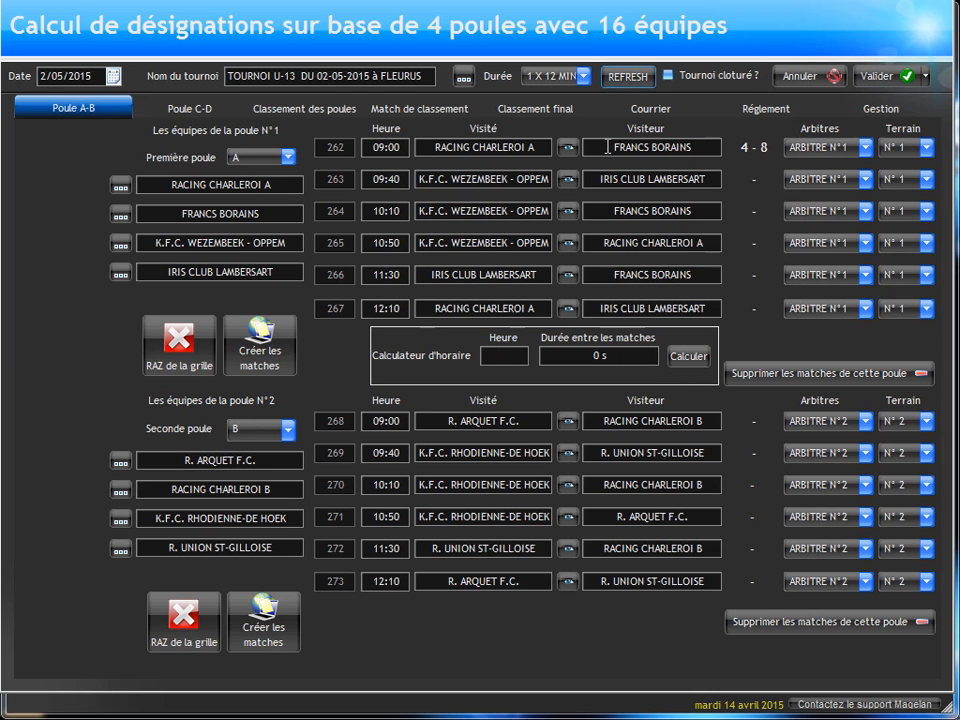
left_click(314, 105)
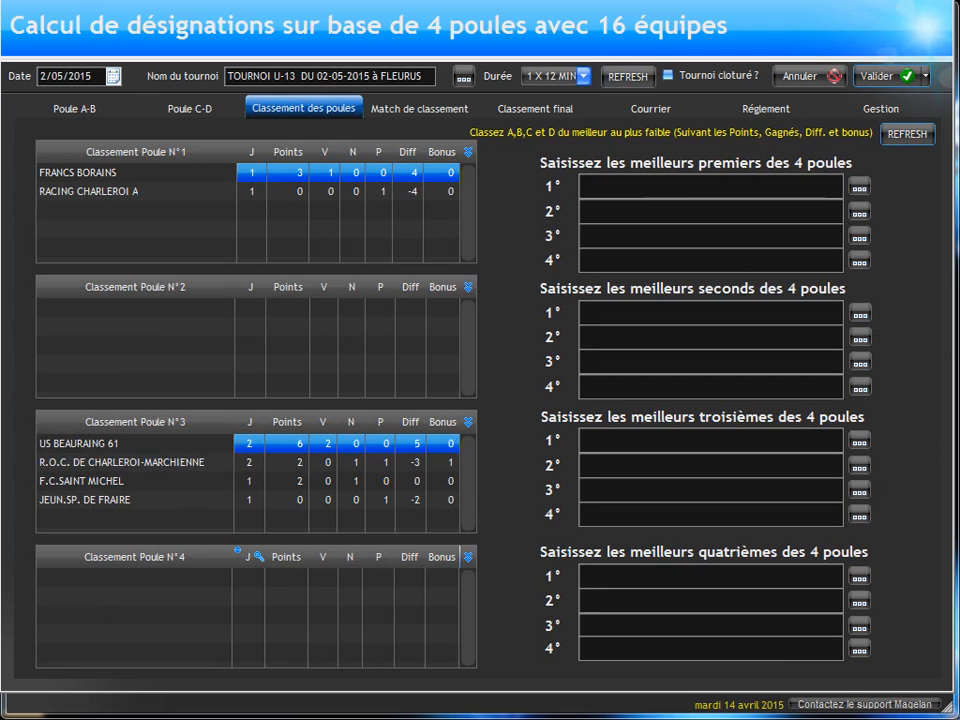
Step: Reopen the list of all tournament matches, preview its printable score sheets, and close both the preview and the list
left_click_drag(957, 137, 424, 133)
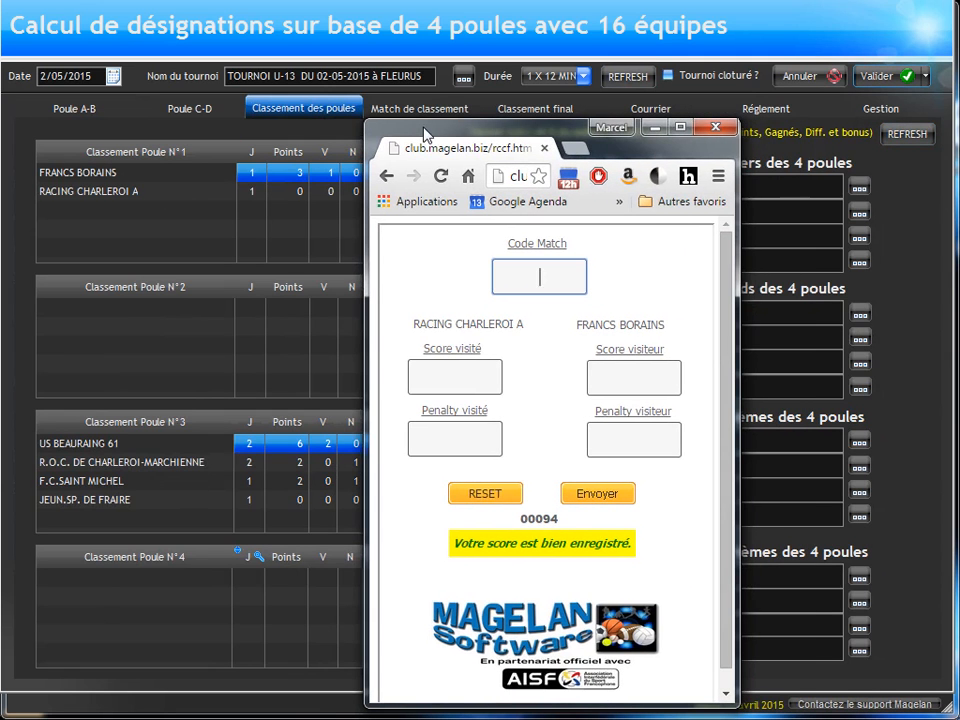
left_click(882, 110)
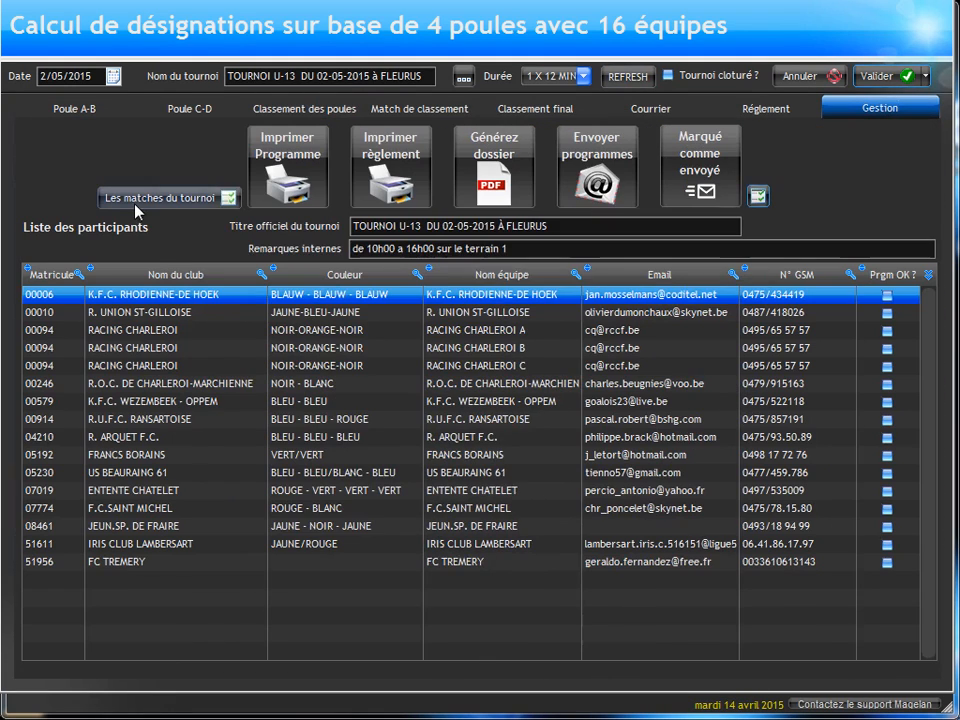
left_click(135, 204)
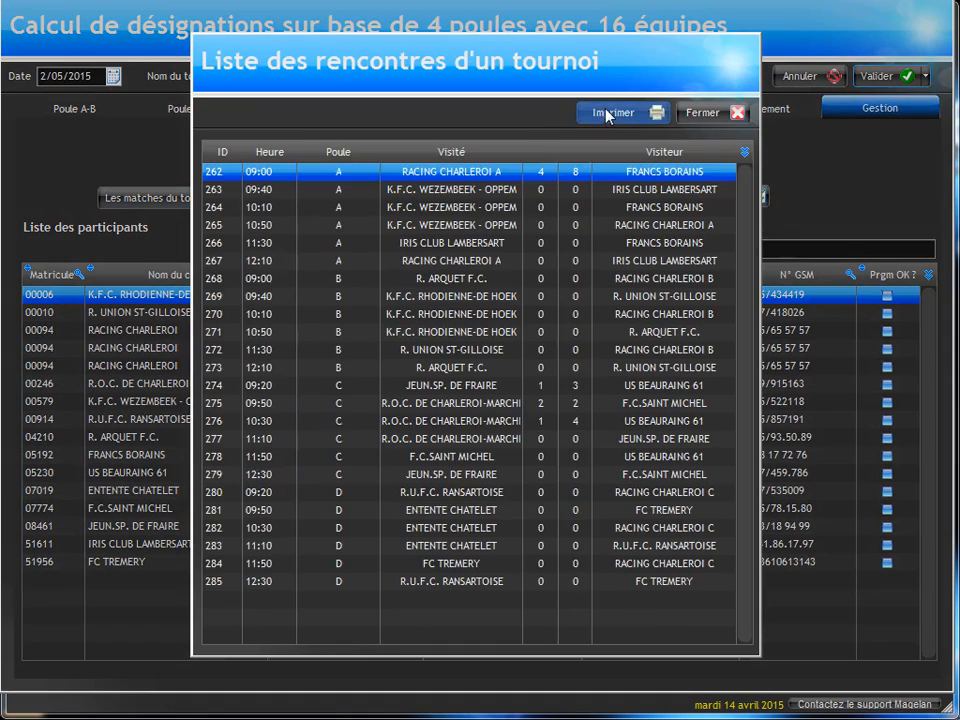
left_click(610, 112)
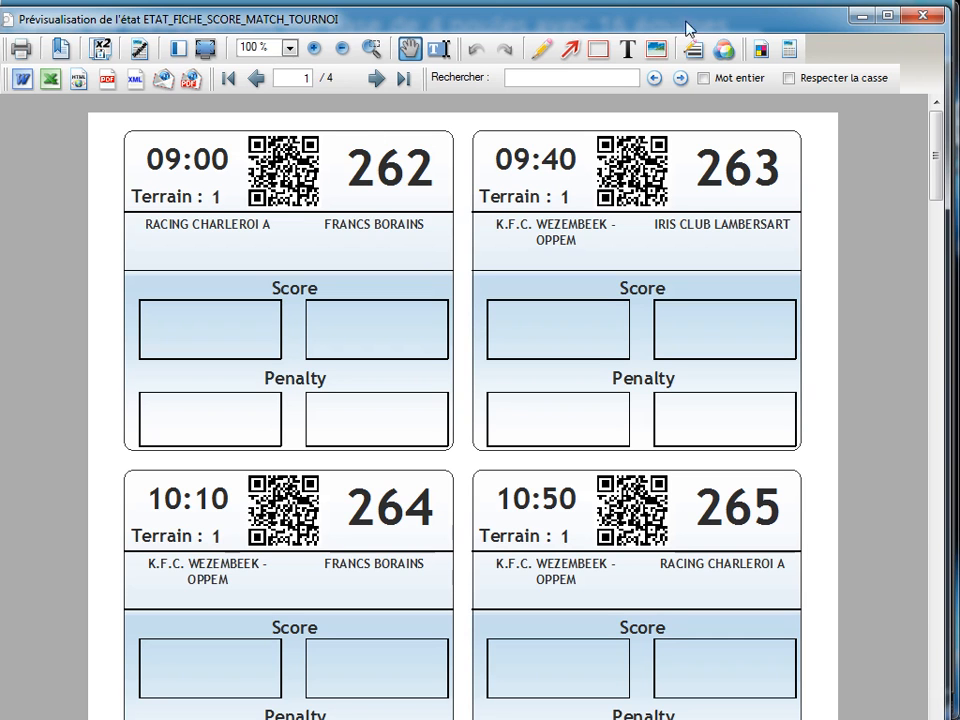
left_click(935, 14)
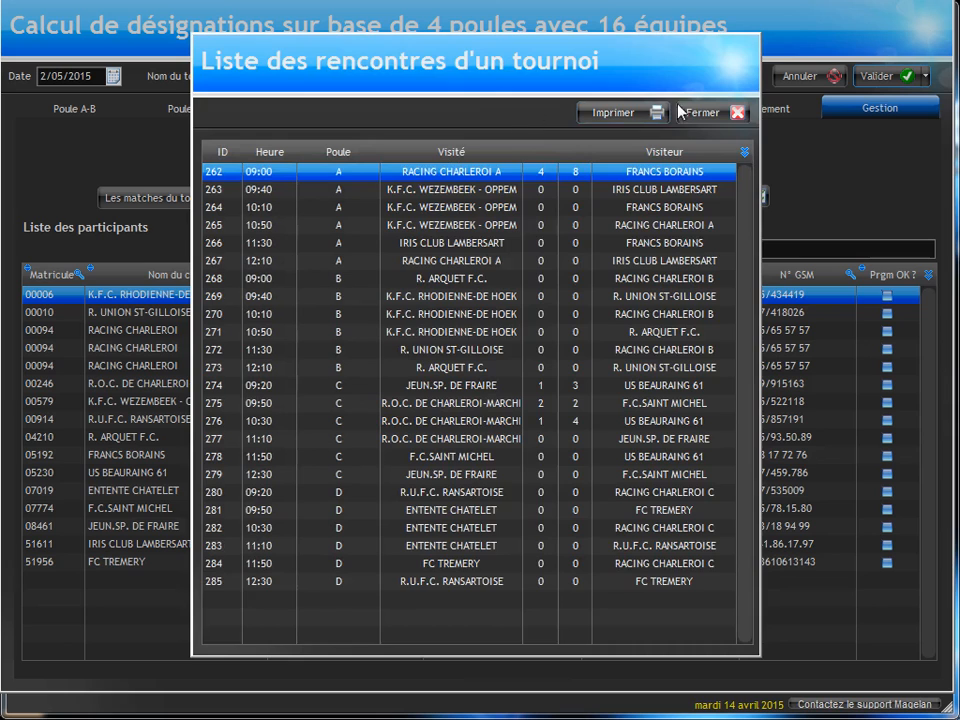
left_click(682, 110)
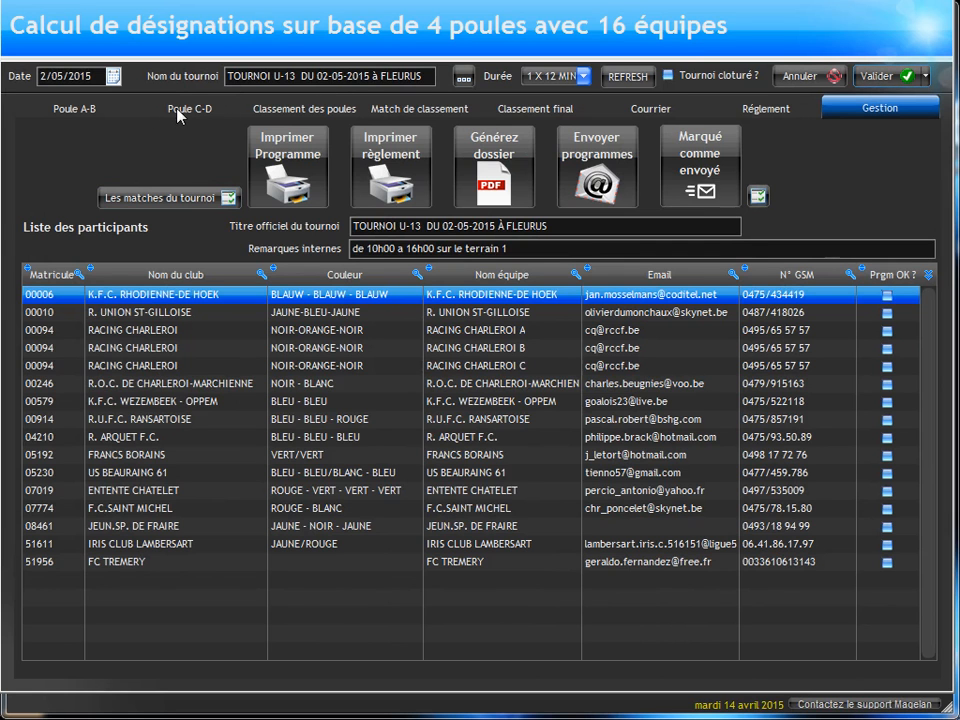
Step: Review pool C's and D's match schedules alongside the pool rankings
left_click(183, 112)
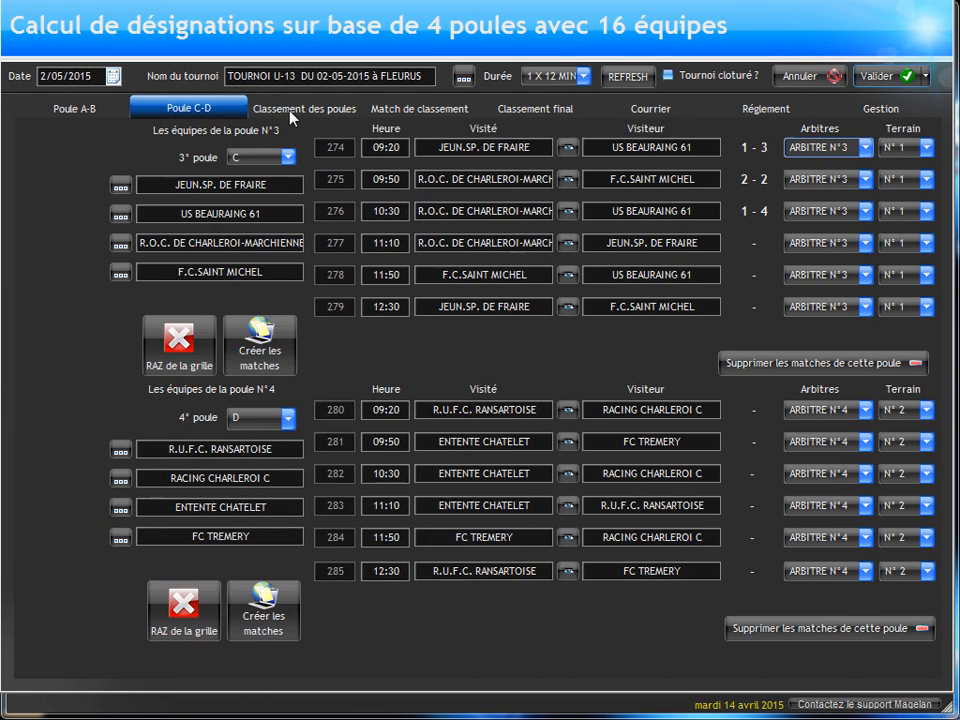
left_click(292, 114)
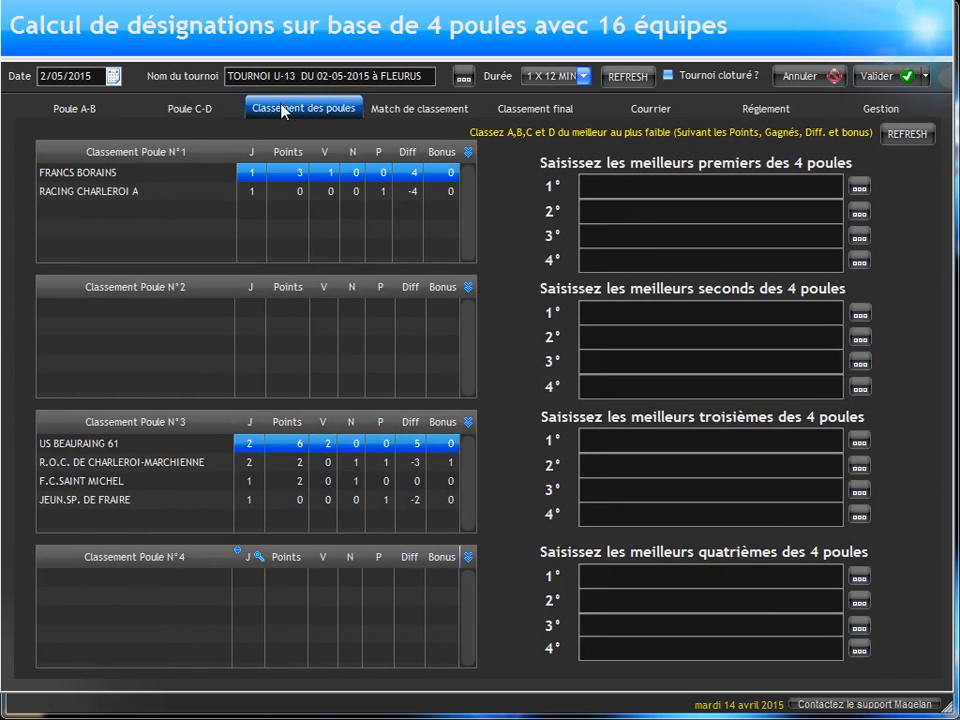
left_click(189, 108)
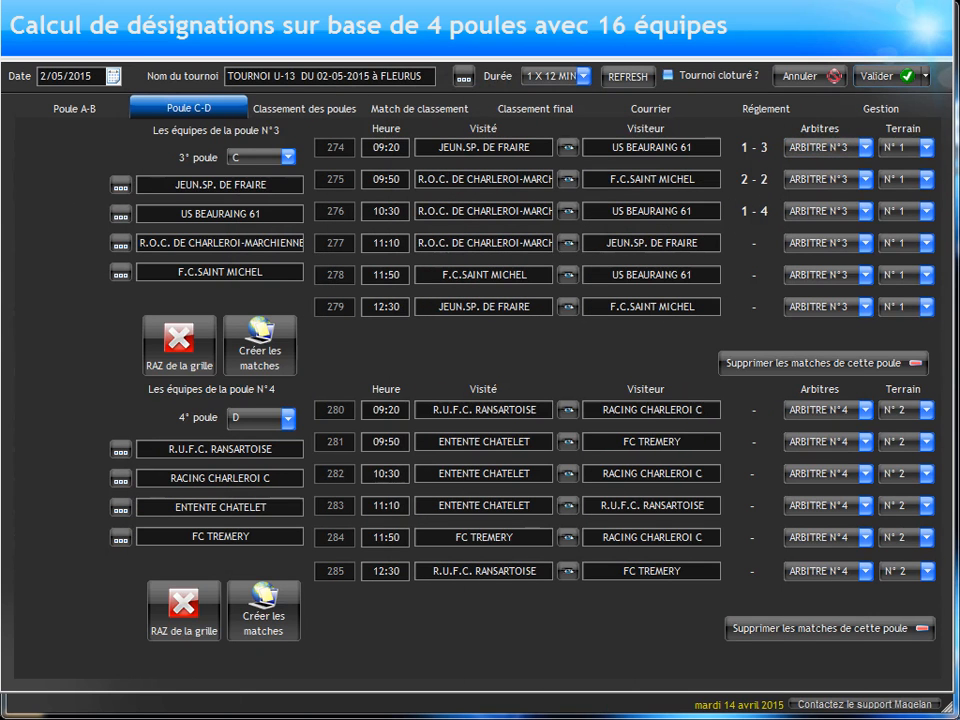
Step: Save the tournament and return to the tournament management interface
left_click(885, 77)
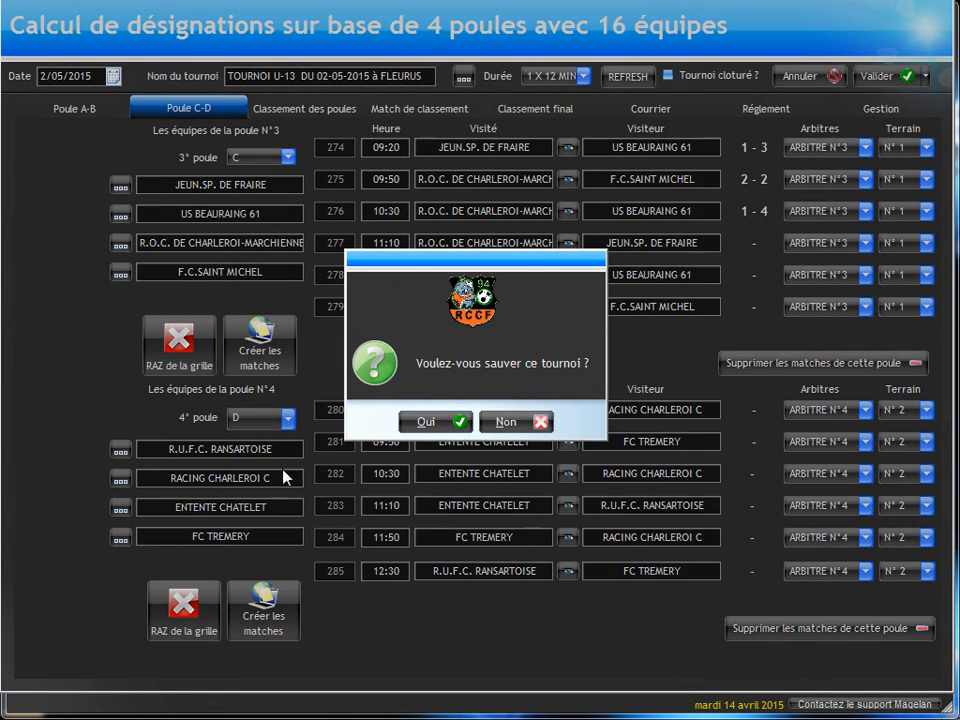
left_click(425, 421)
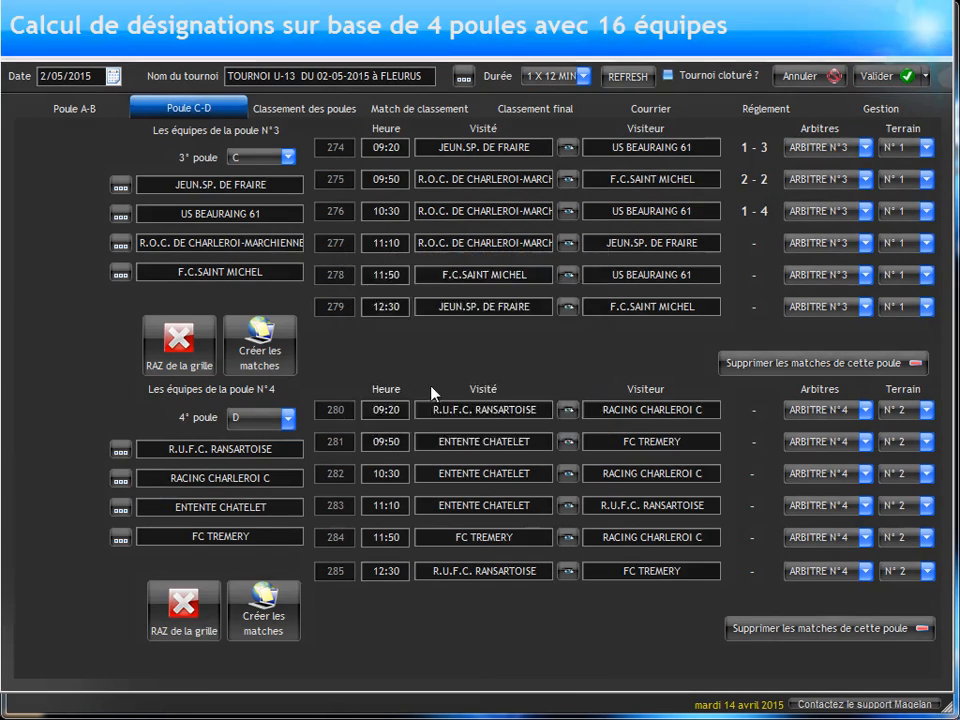
left_click(790, 175)
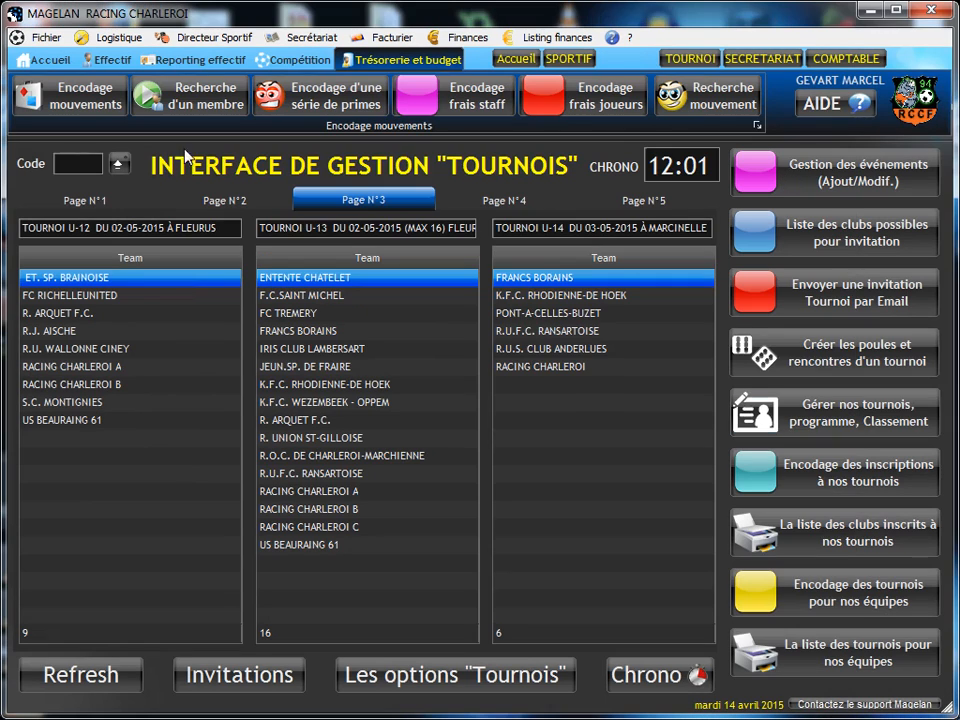
Step: Record a 2-3 score for match 280, R.U.F.C. RANSARTOISE against RACING CHARLEROI C, and enter it in the ranking
left_click(67, 163)
type("280")
key("Tab")
left_click(119, 167)
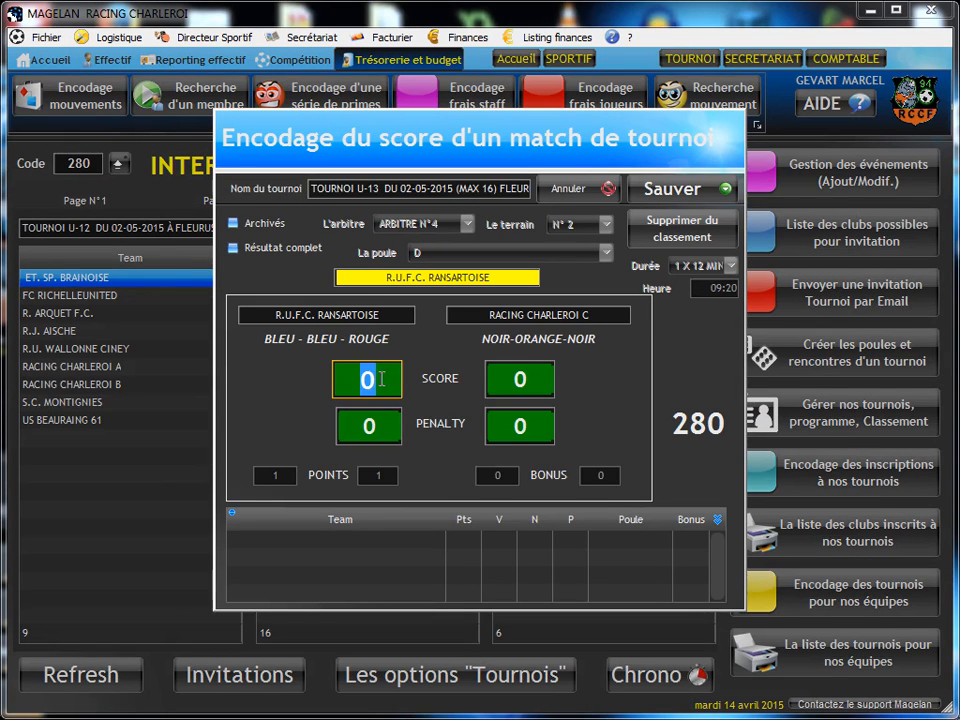
type("2")
key("Tab")
type("3")
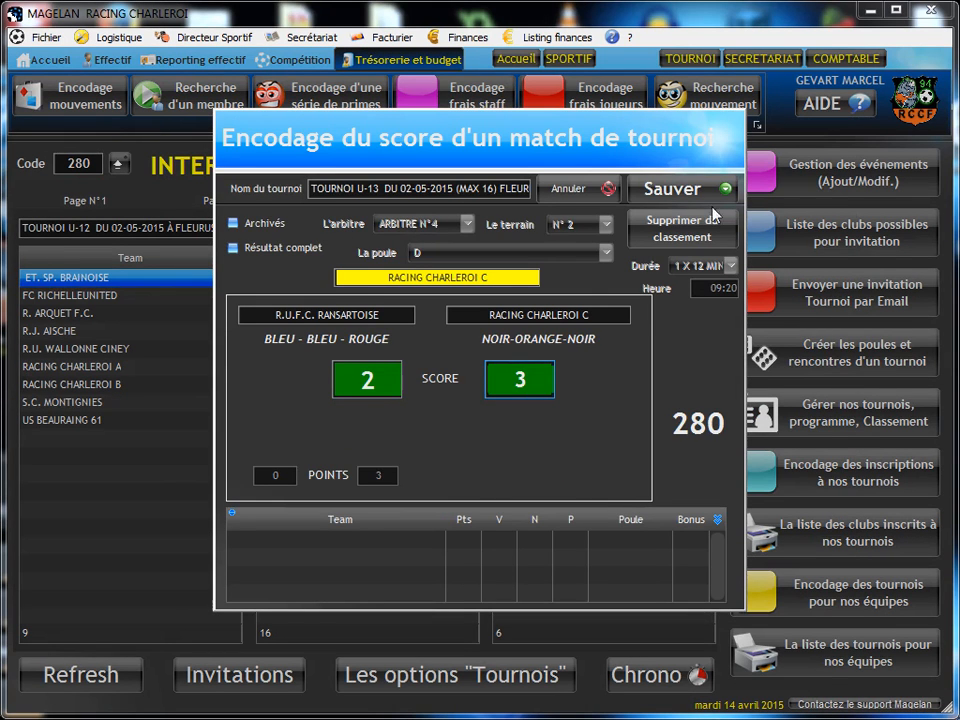
left_click(703, 198)
left_click(429, 435)
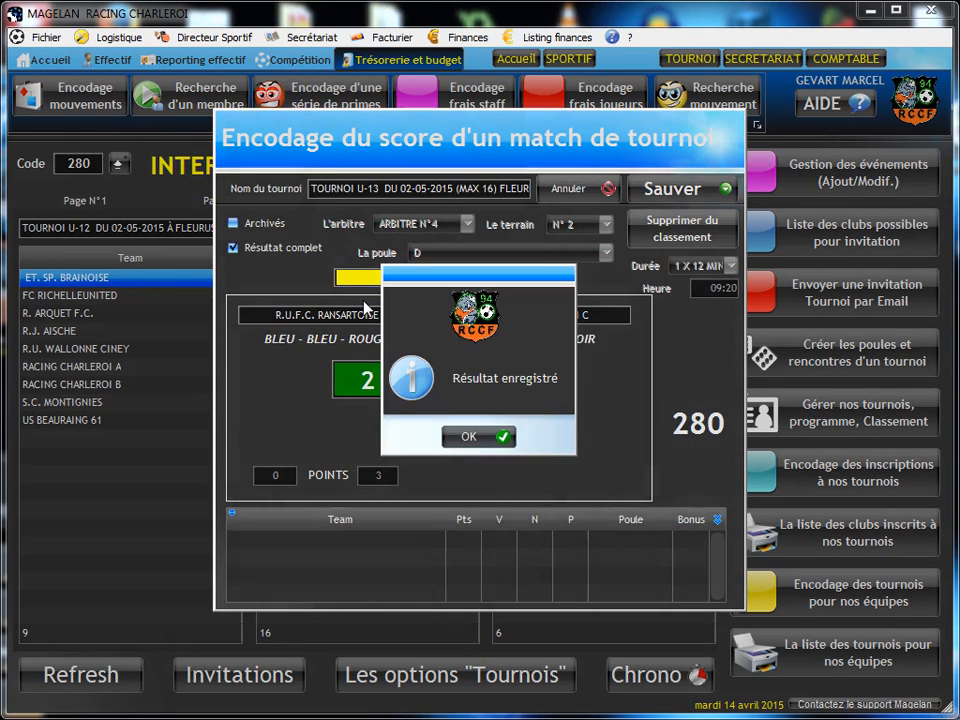
left_click(465, 435)
Step: Reopen match 280 and try to enter its result in the ranking a second time, then leave the score entry
left_click(78, 167)
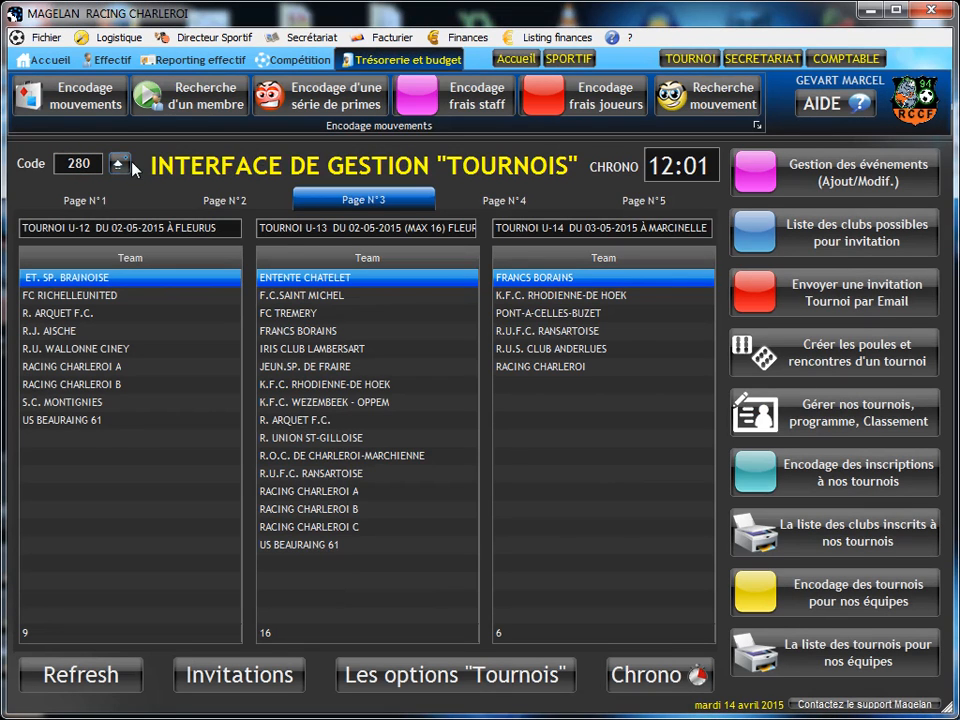
left_click(124, 165)
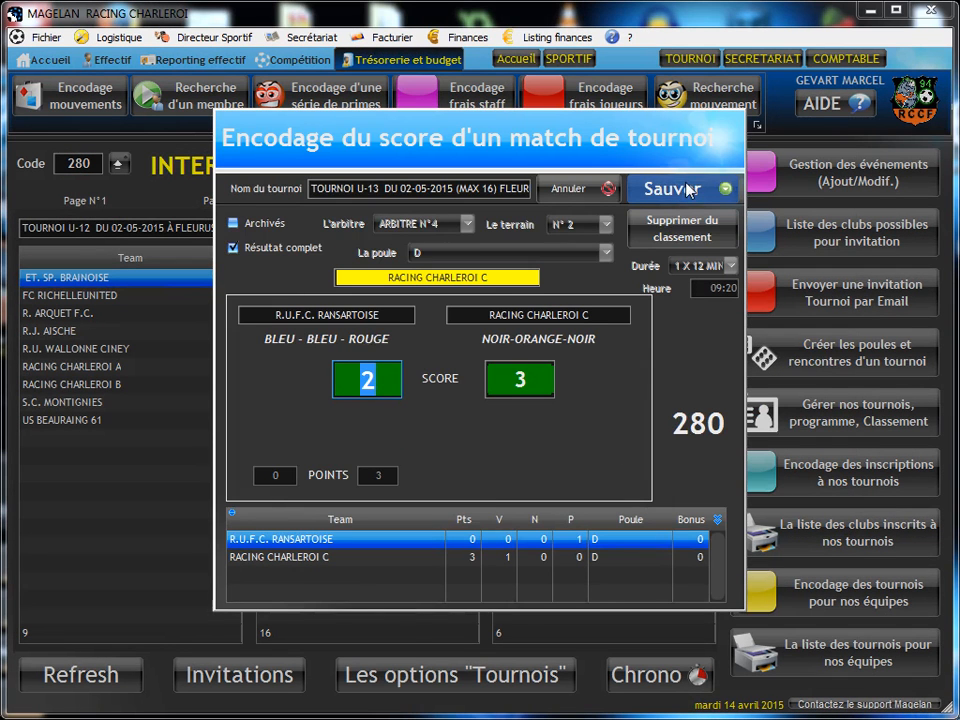
left_click(685, 190)
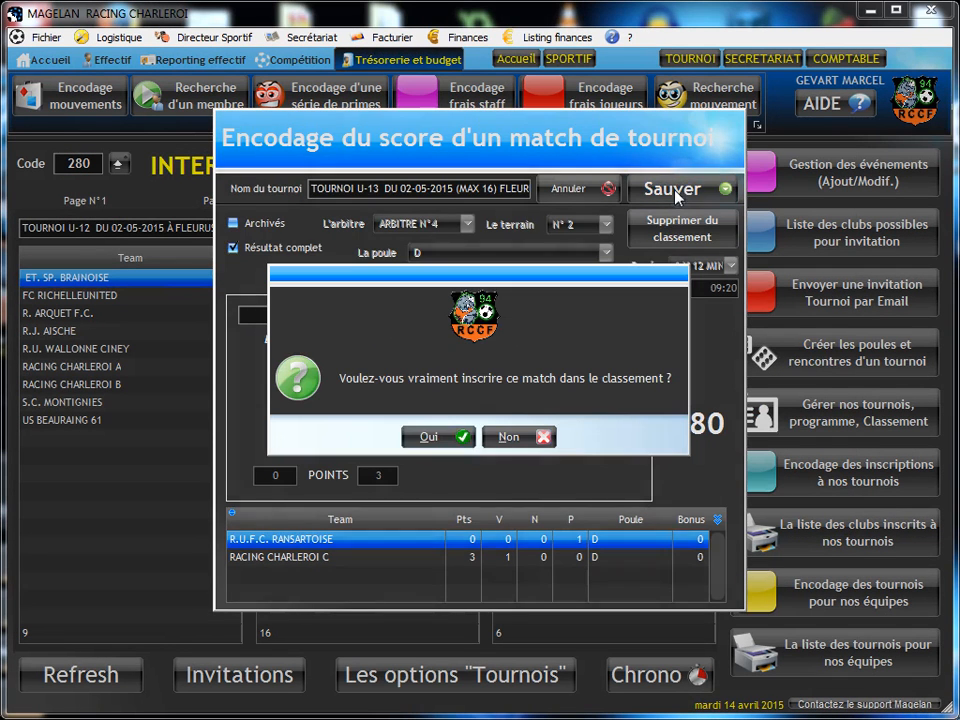
left_click(437, 436)
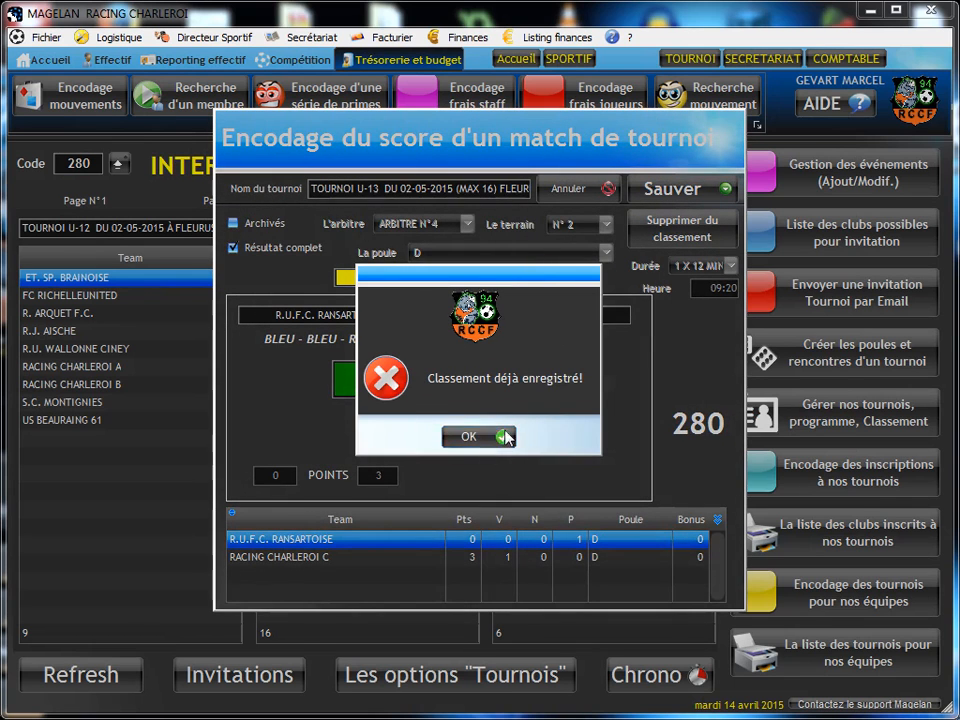
left_click(479, 439)
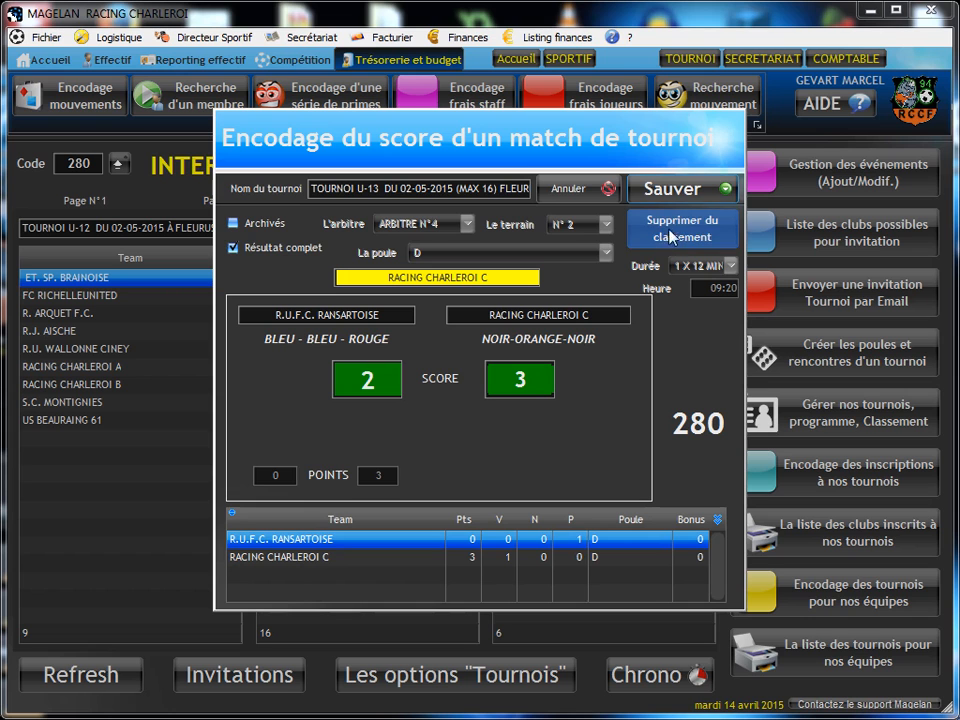
left_click(580, 188)
Step: Switch to the web score form and submit match code 283 as 1-1 with penalties 3-5
left_click_drag(959, 98, 477, 86)
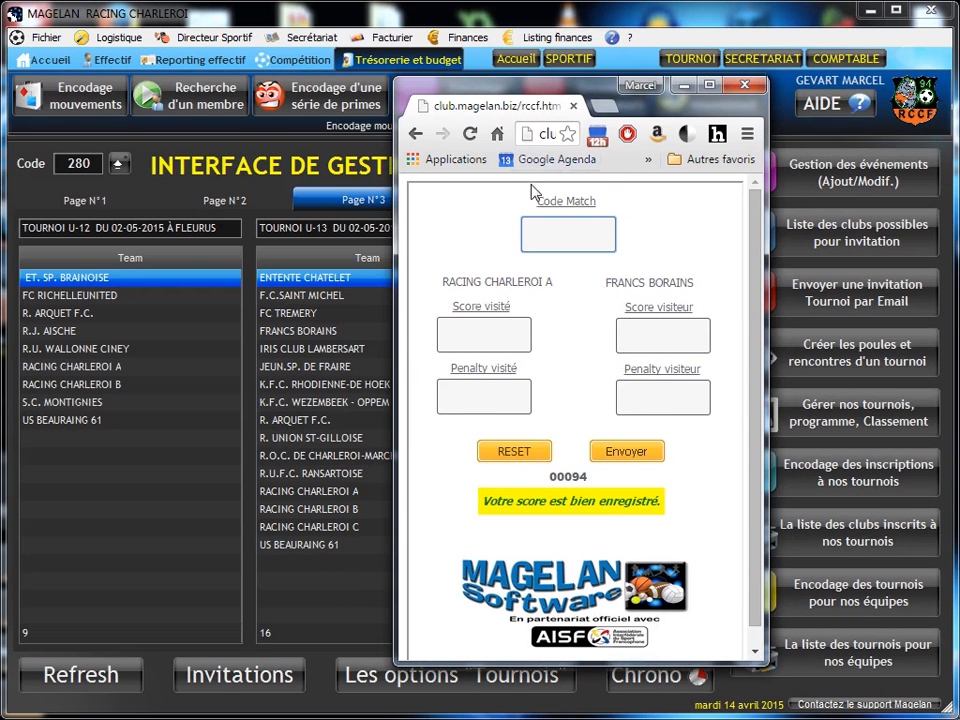
type("252")
key("BackSpace")
key("BackSpace")
type("83")
left_click(487, 335)
left_click(661, 329)
type("1")
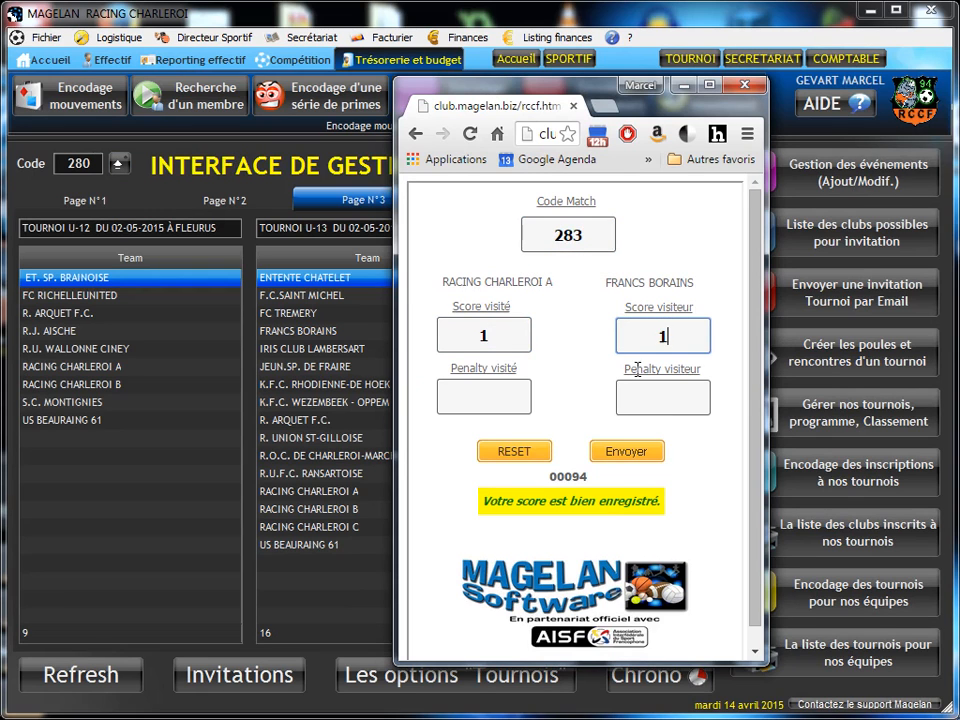
left_click(472, 392)
type("3")
left_click(662, 397)
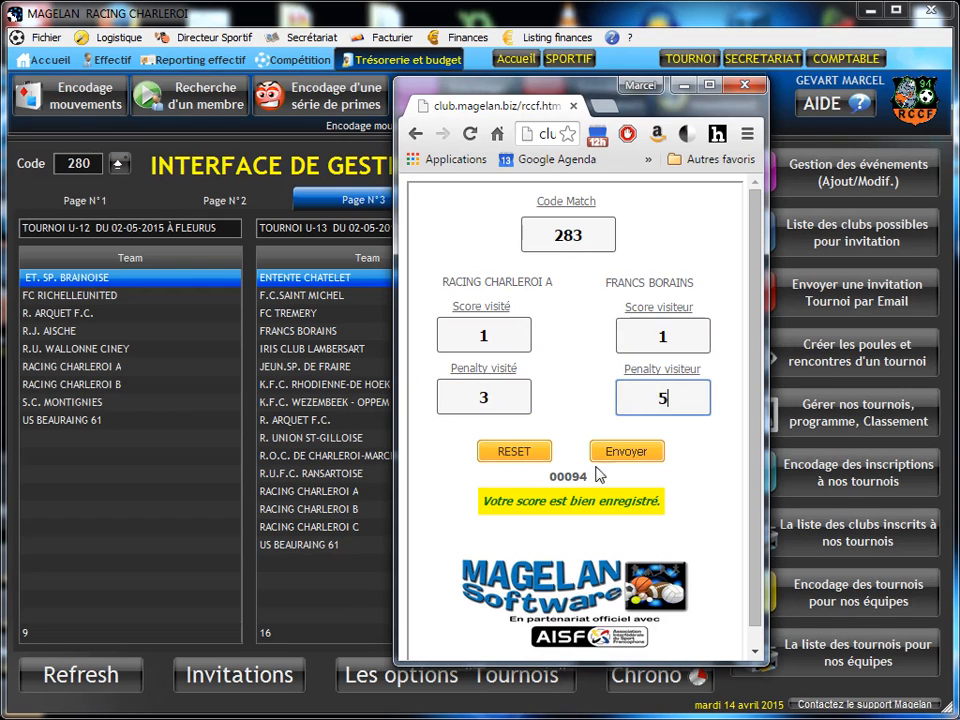
left_click(621, 452)
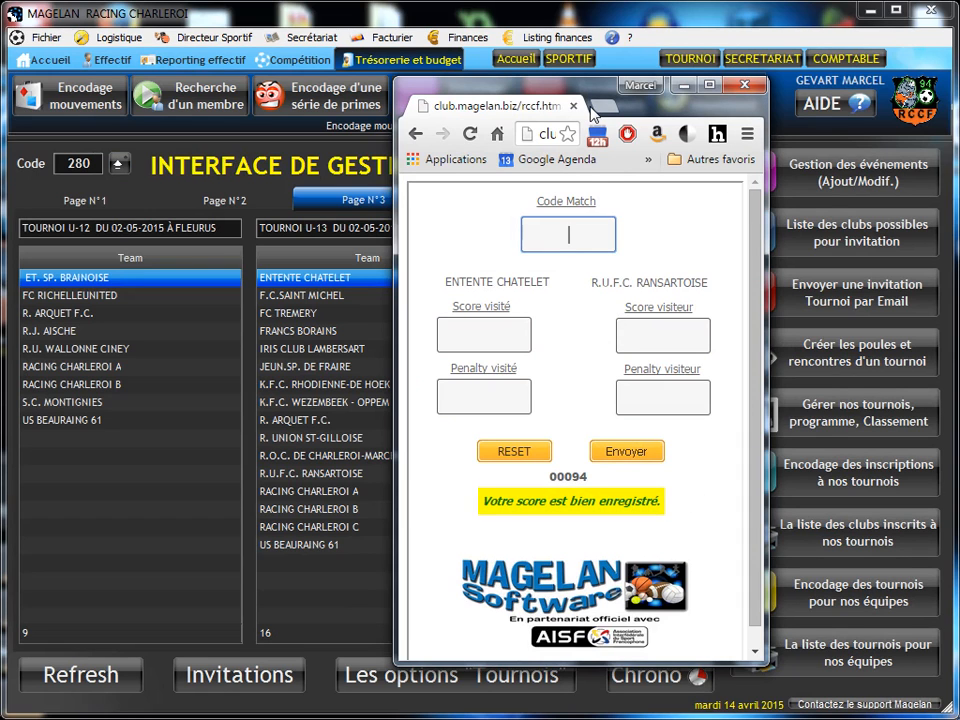
Step: Try to submit a 4-4 score for match code 28 in the web score form
type("28")
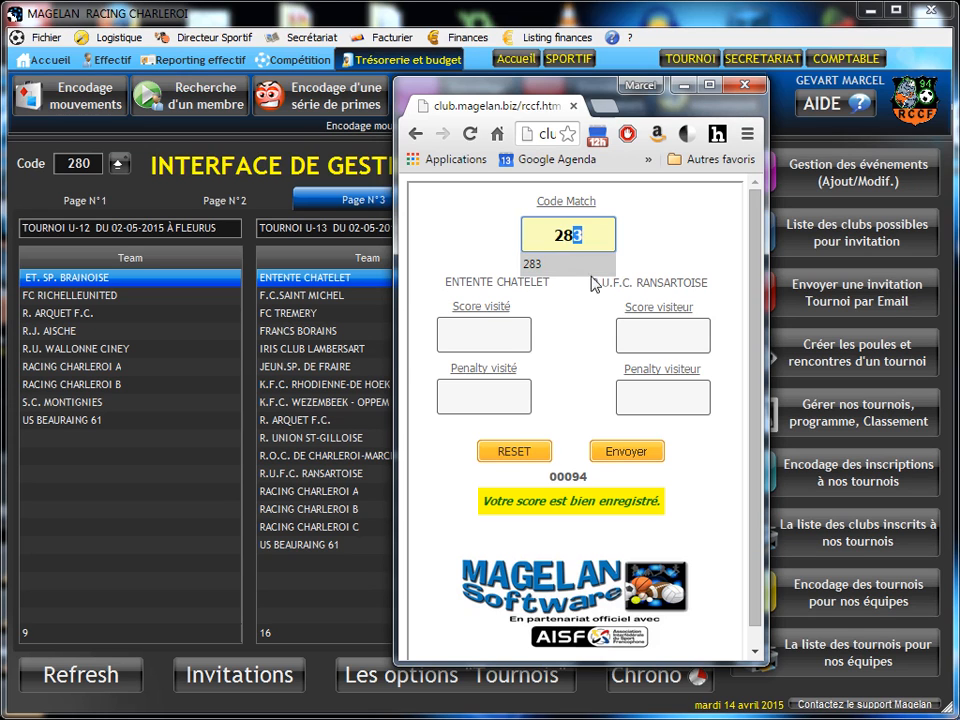
key("Delete")
left_click(510, 332)
type("4")
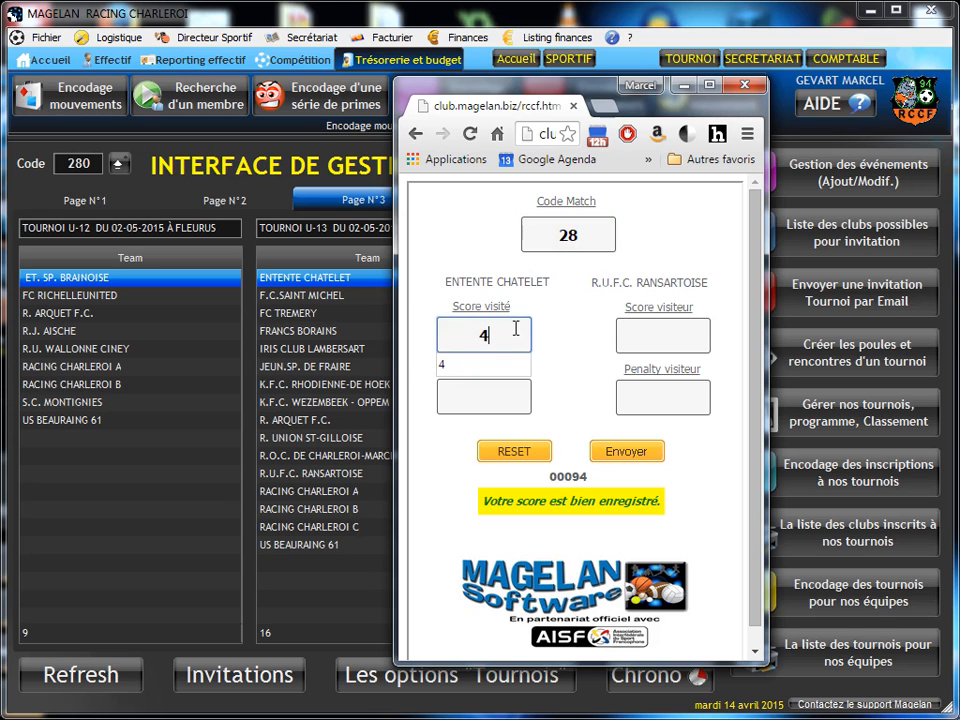
left_click(662, 334)
type("4")
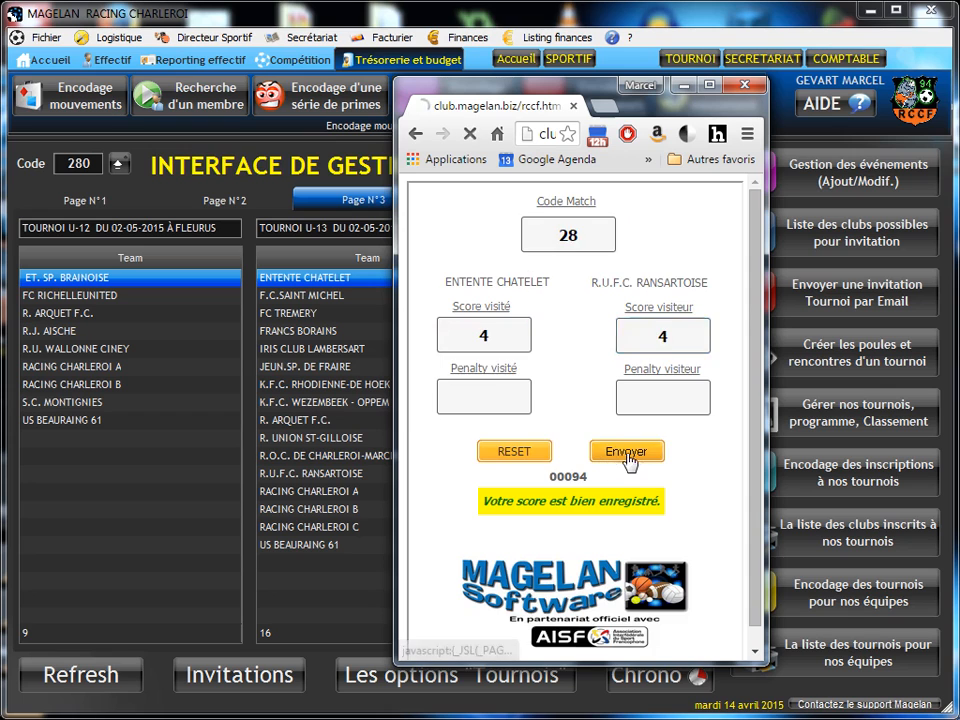
left_click(628, 458)
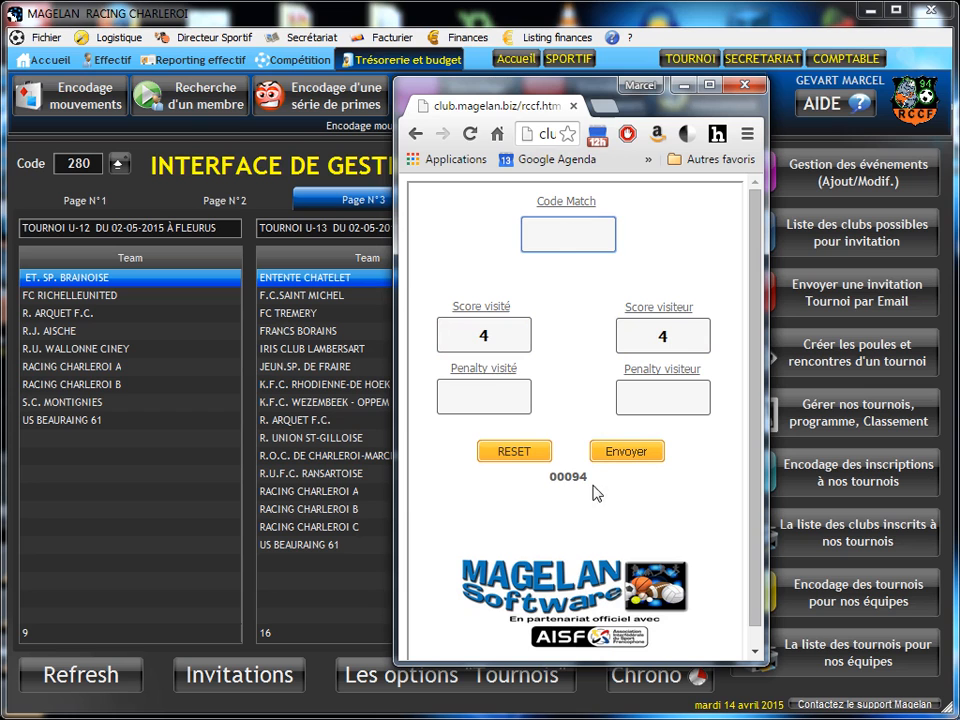
Step: Resubmit the web form without a match code and move its window out of the way to return to Magelan
left_click_drag(608, 103, 692, 100)
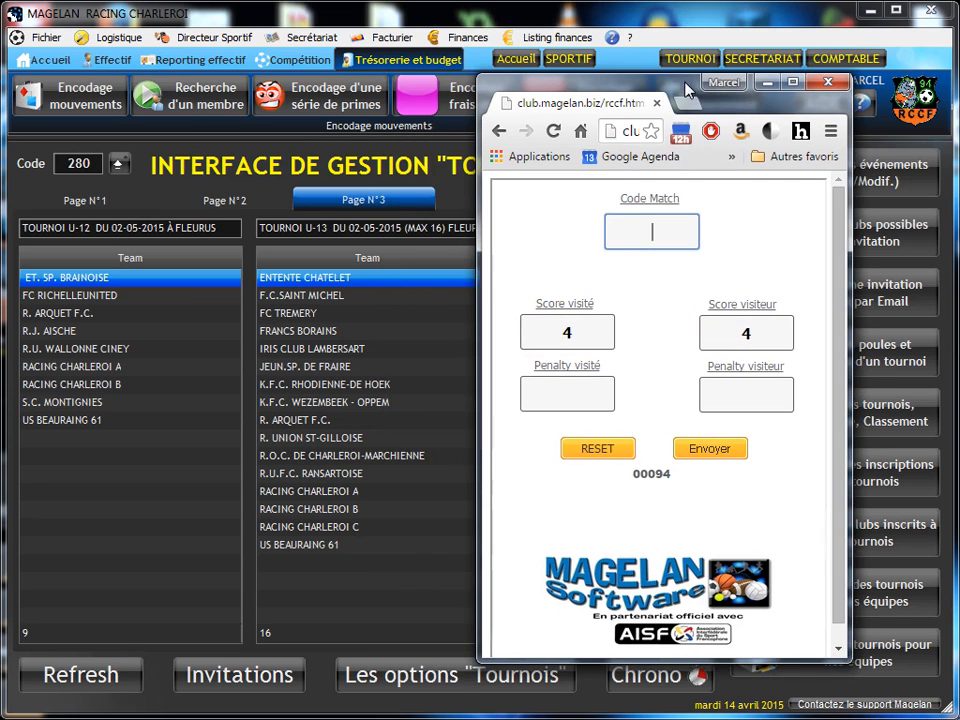
left_click(651, 232)
left_click(722, 449)
left_click_drag(657, 84, 959, 84)
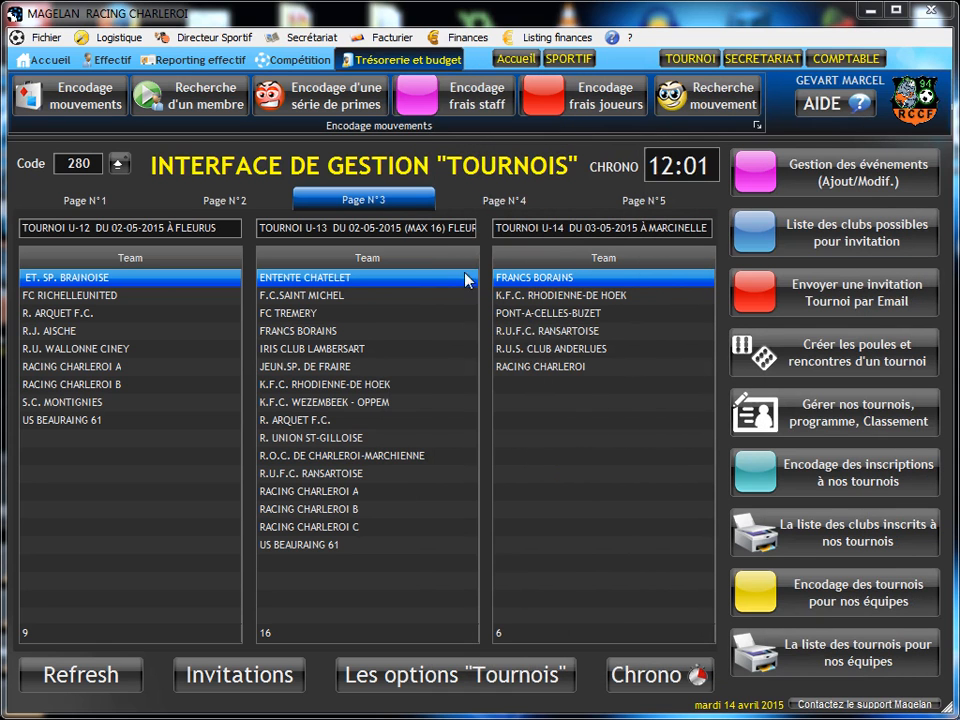
Step: Open the U-13 tournament of 02-05-2015 in Fleurus from the list of tournaments with 4 pools and 16 teams
left_click(860, 412)
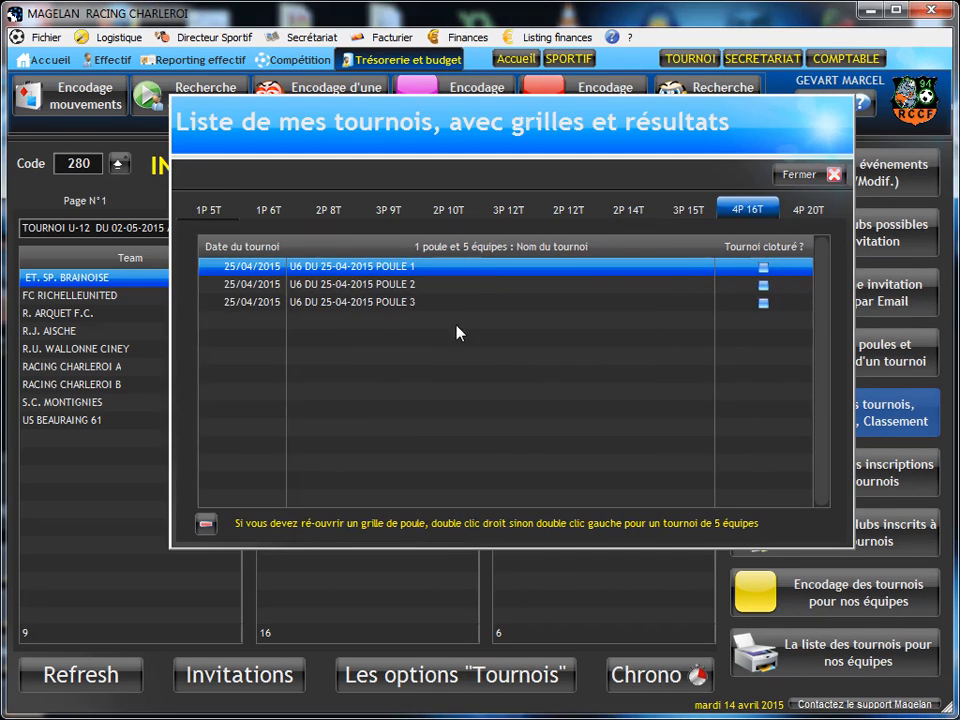
left_click(750, 212)
left_click(342, 286)
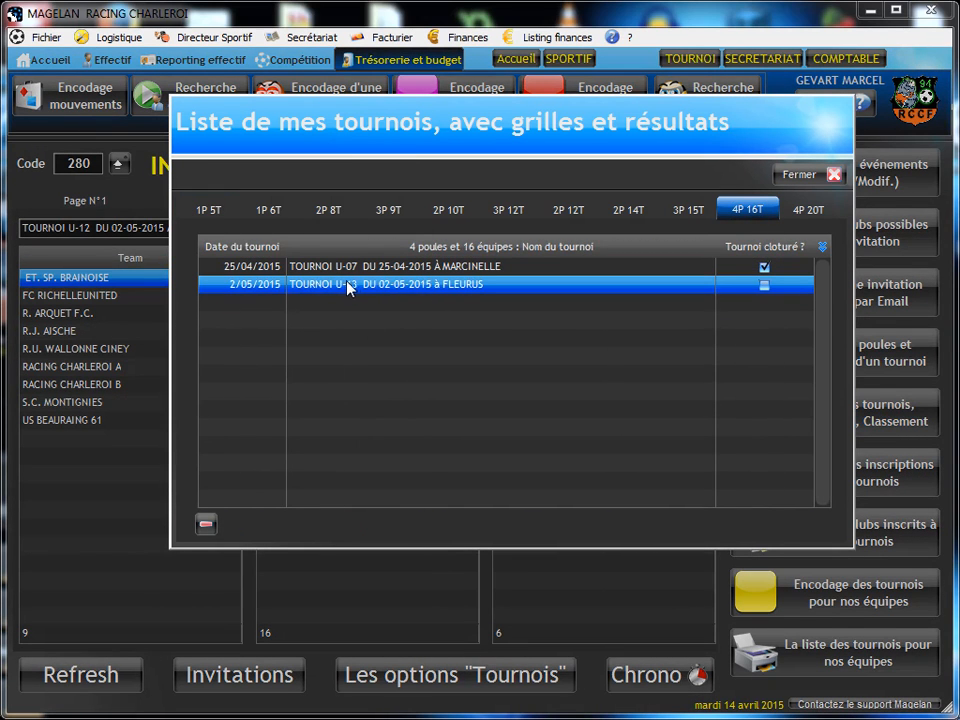
double_click(347, 287)
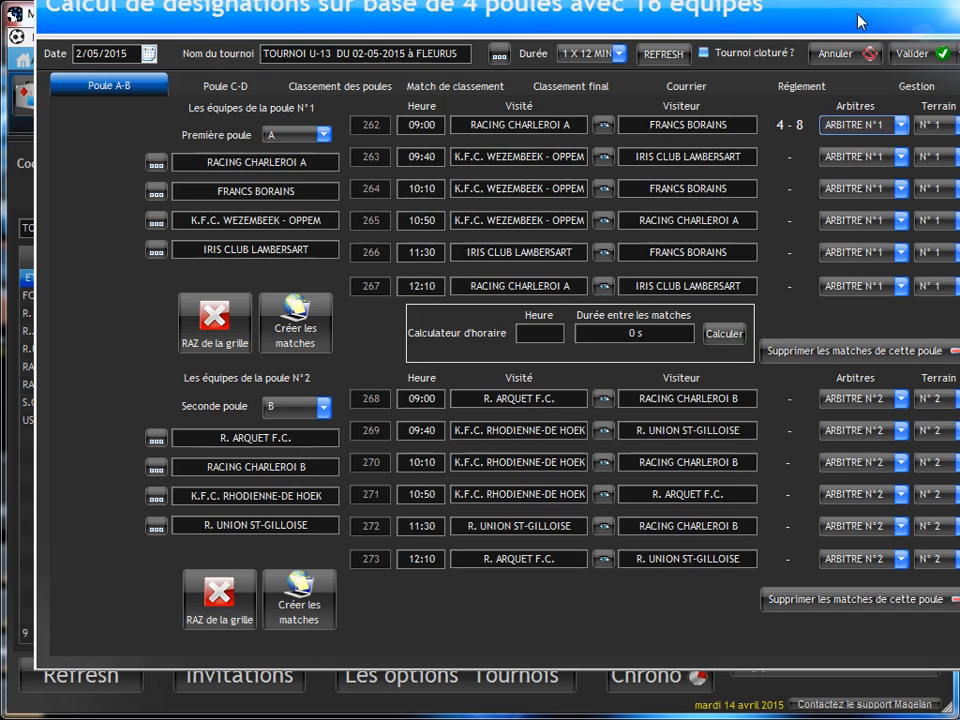
left_click_drag(860, 23, 826, 47)
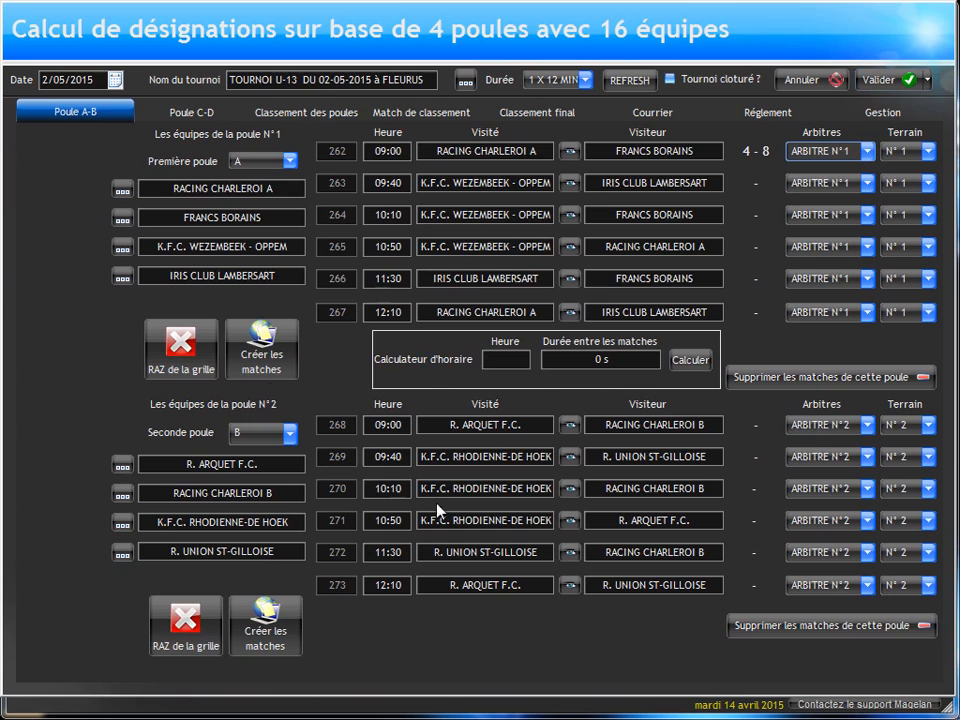
Step: Check the result received for match 283 in pool D and the rankings of the four pools
left_click(191, 112)
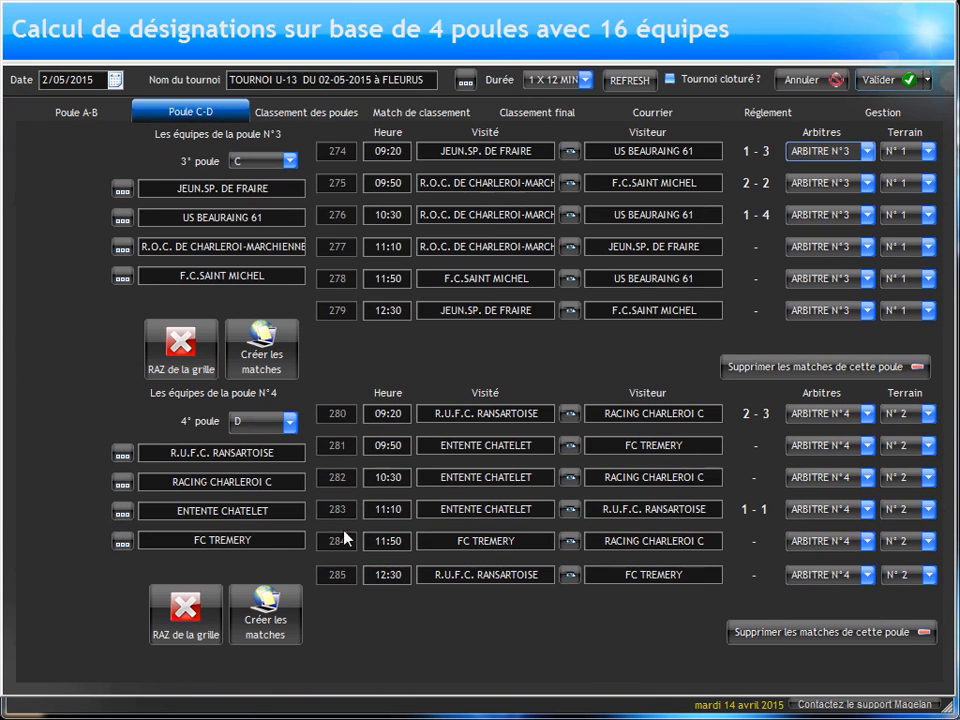
left_click(572, 510)
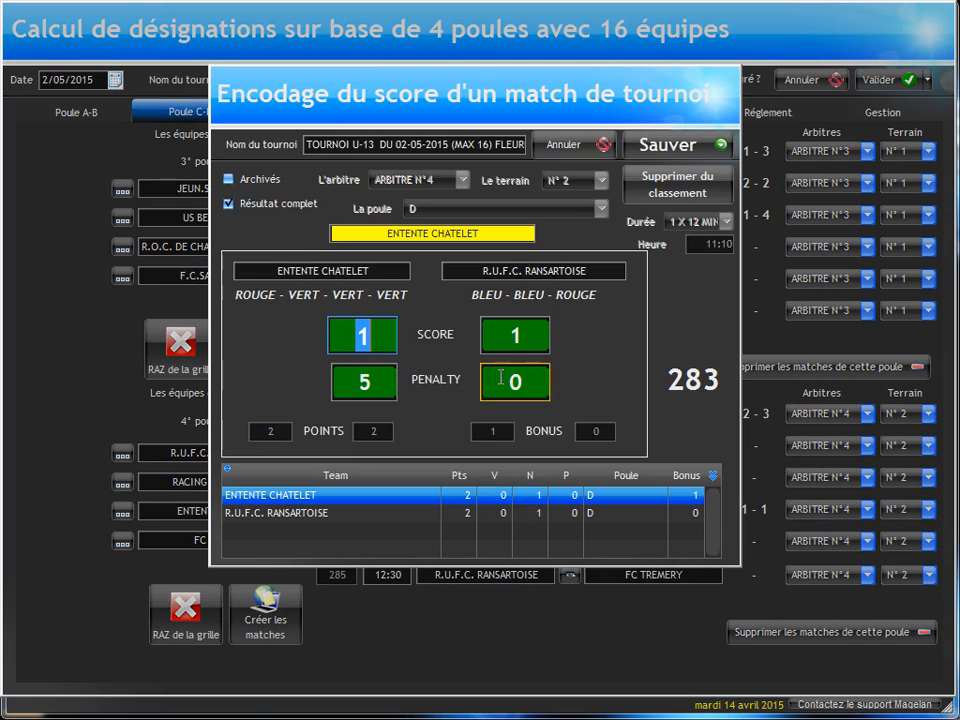
left_click(570, 148)
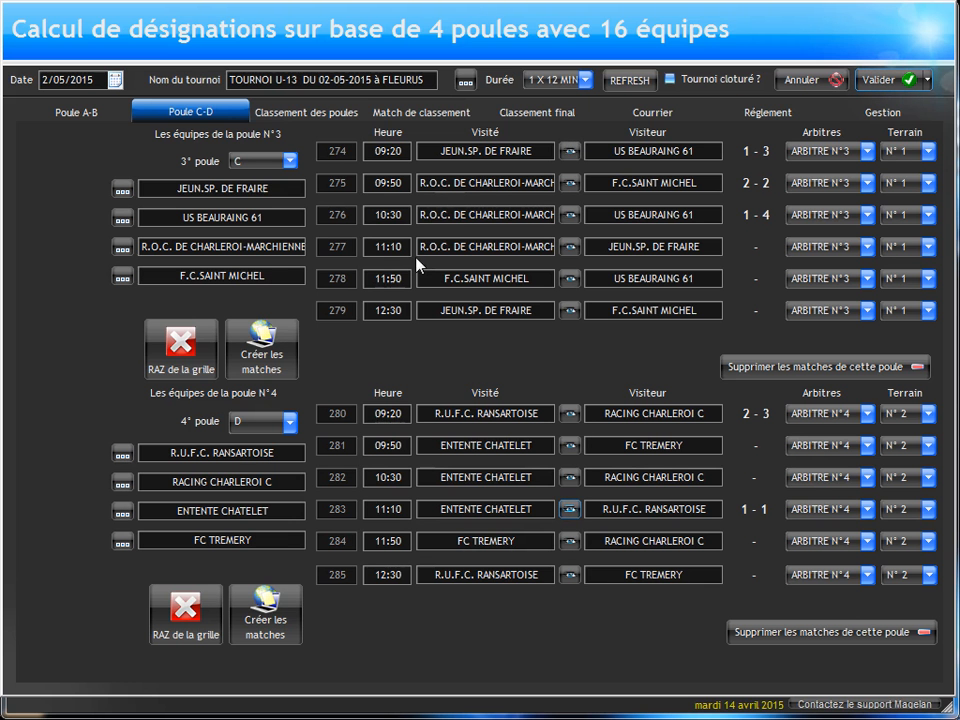
left_click(317, 116)
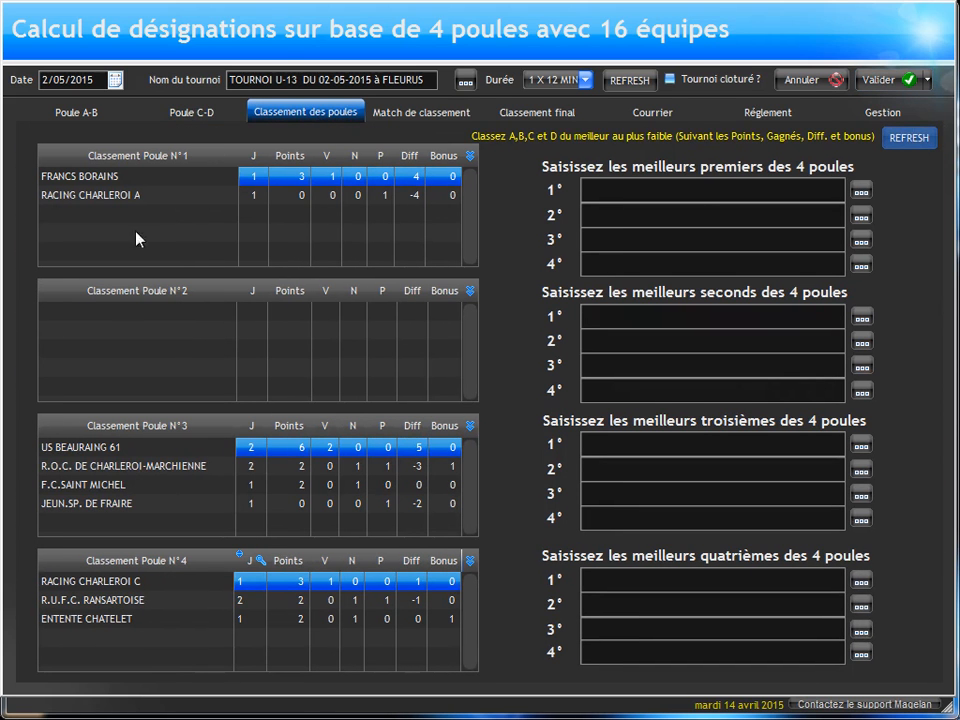
Step: Record a 2-3 score for match 277, R.O.C. DE CHARLEROI-MARCHIENNE against JEUN.SP. DE FRAIRE, and enter it in the ranking
left_click(188, 115)
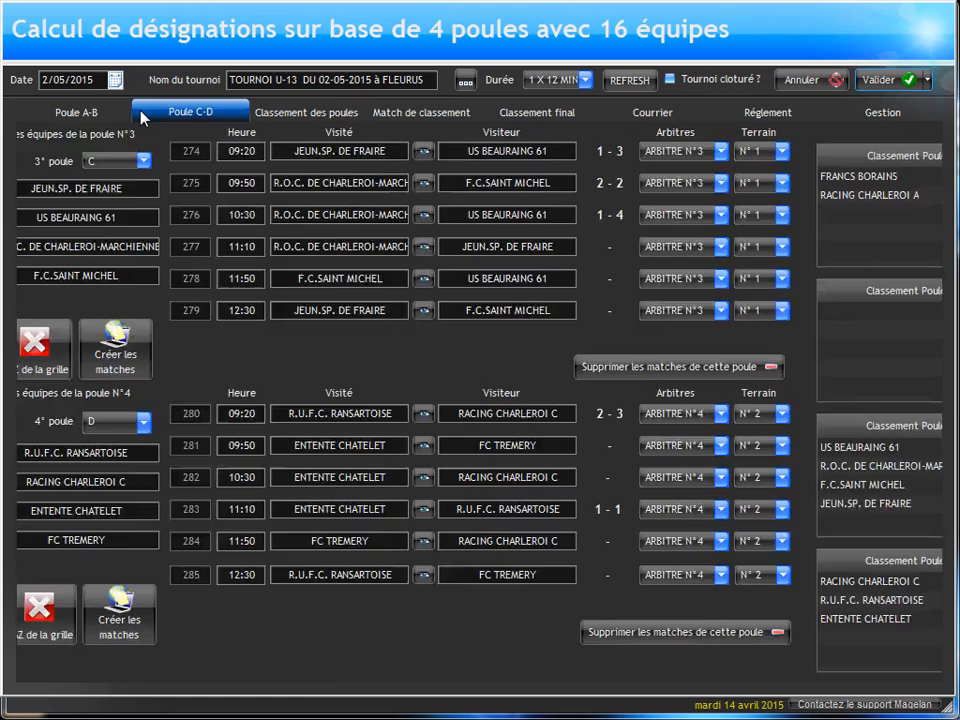
left_click(569, 246)
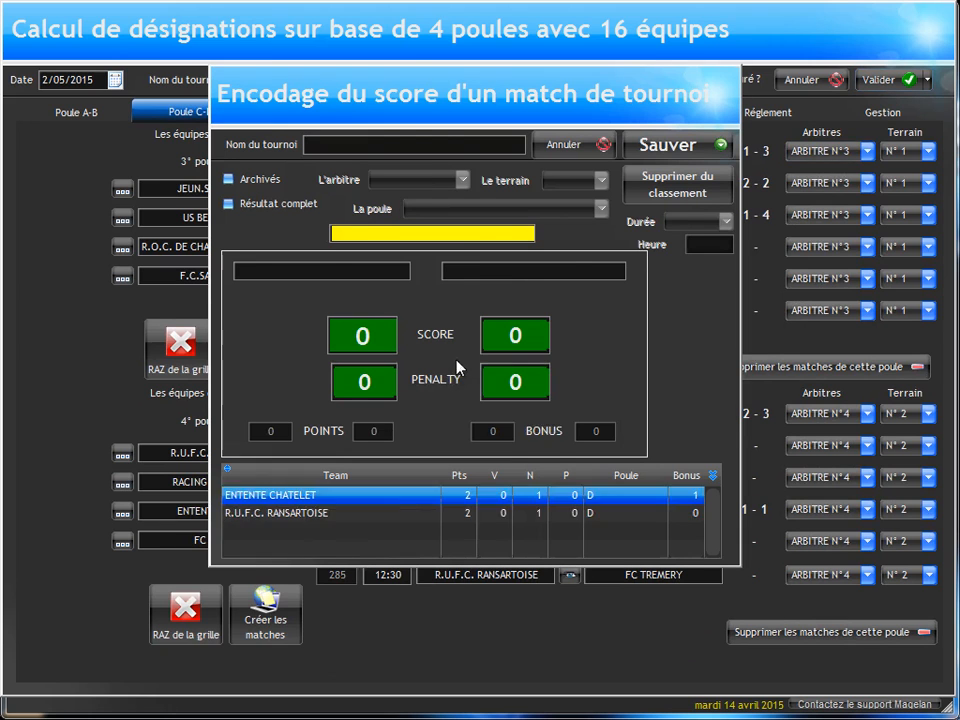
type("2")
double_click(525, 329)
type("3")
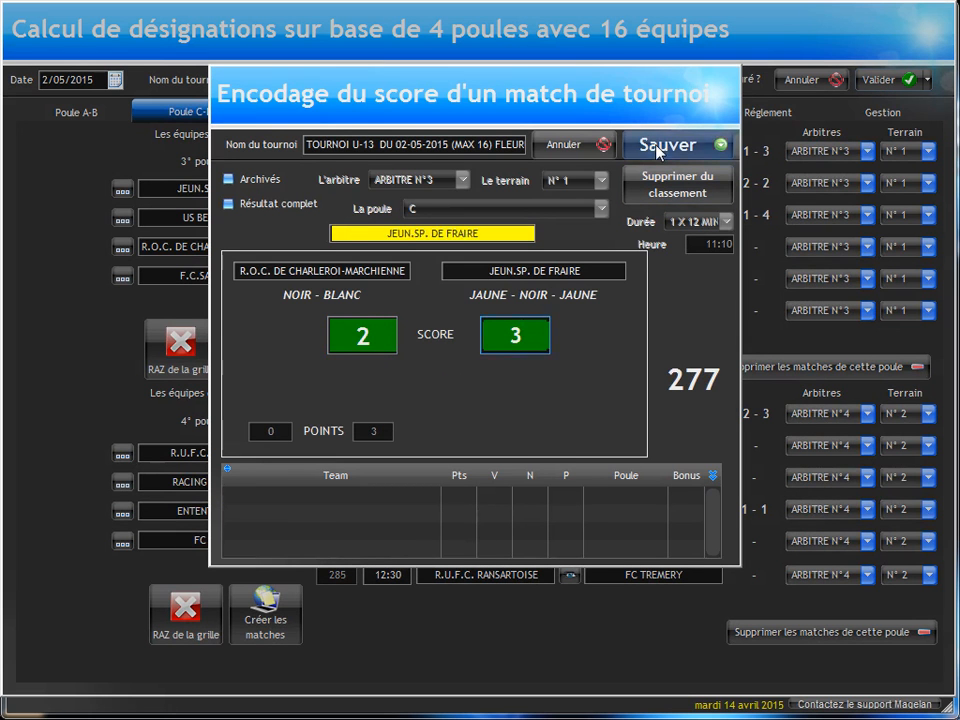
left_click(668, 144)
key("Return")
key("Return")
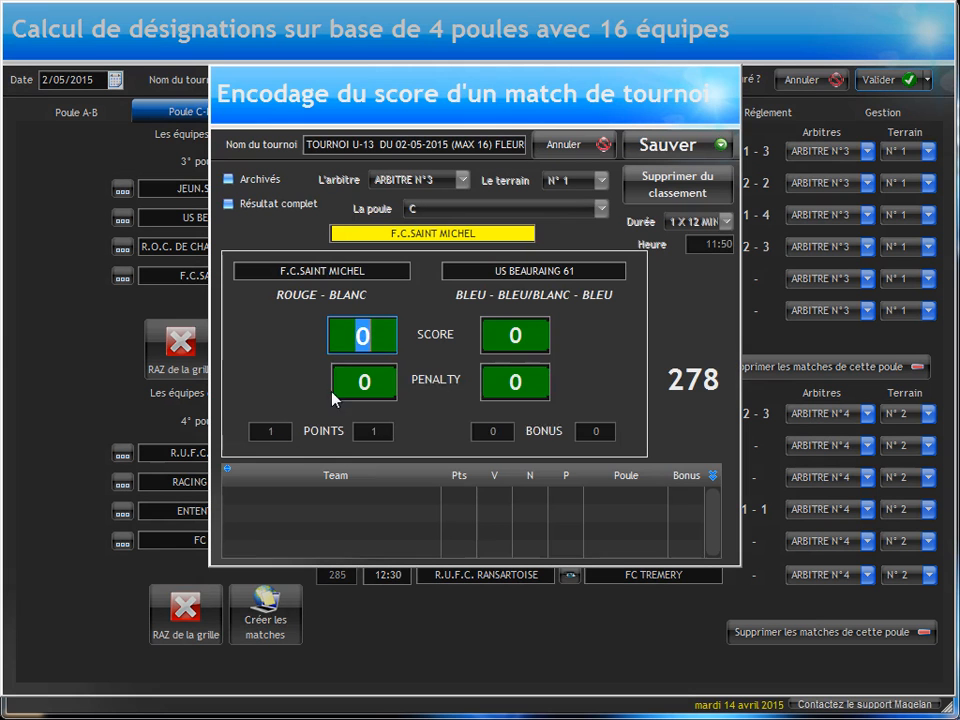
Step: Record a 1-0 score for match 278, F.C.SAINT MICHEL against US BEAURAING 61, and enter it in the ranking
type("1")
left_click(670, 150)
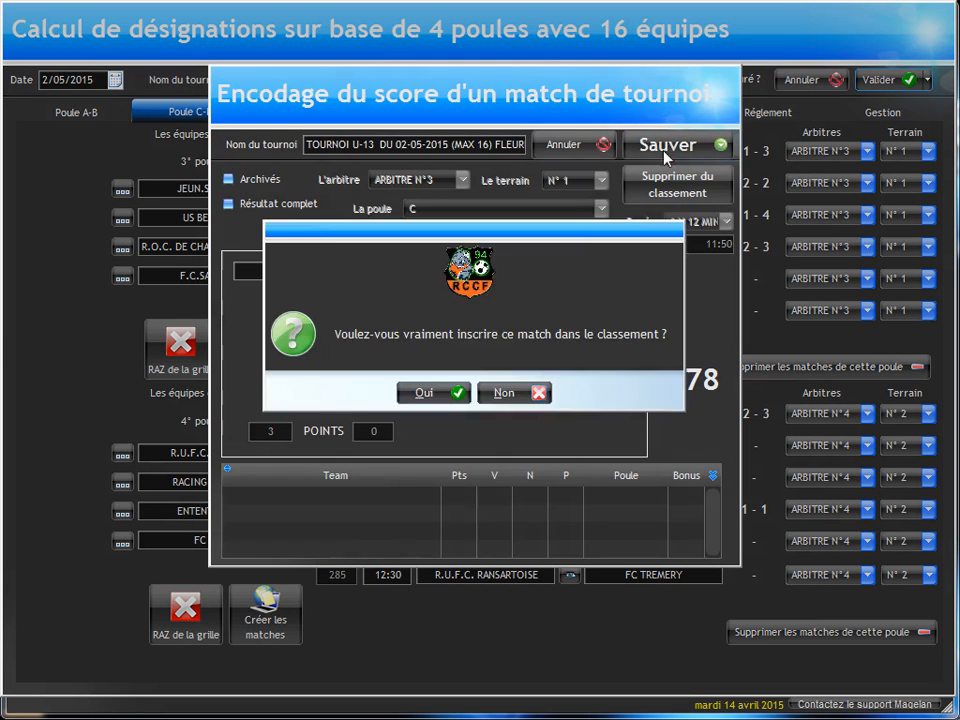
key("Return")
key("Return")
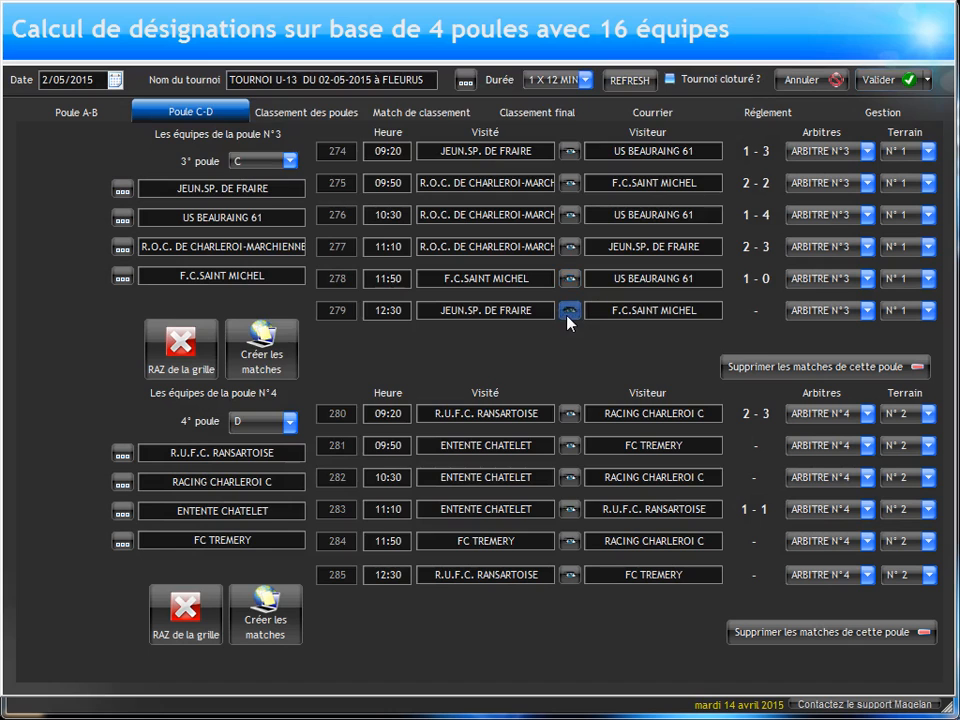
Step: Record a 0-3 score for match 279, JEUN.SP. DE FRAIRE against F.C.SAINT MICHEL, and enter it in the ranking
left_click(568, 310)
left_click(514, 334)
type("3")
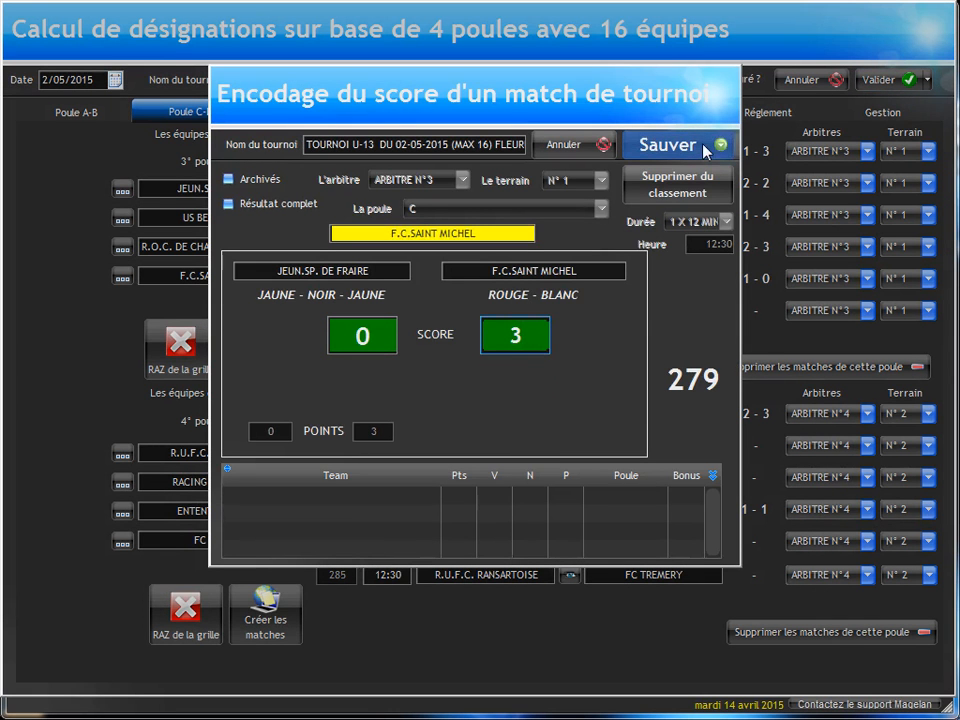
left_click(668, 145)
key("Return")
key("Return")
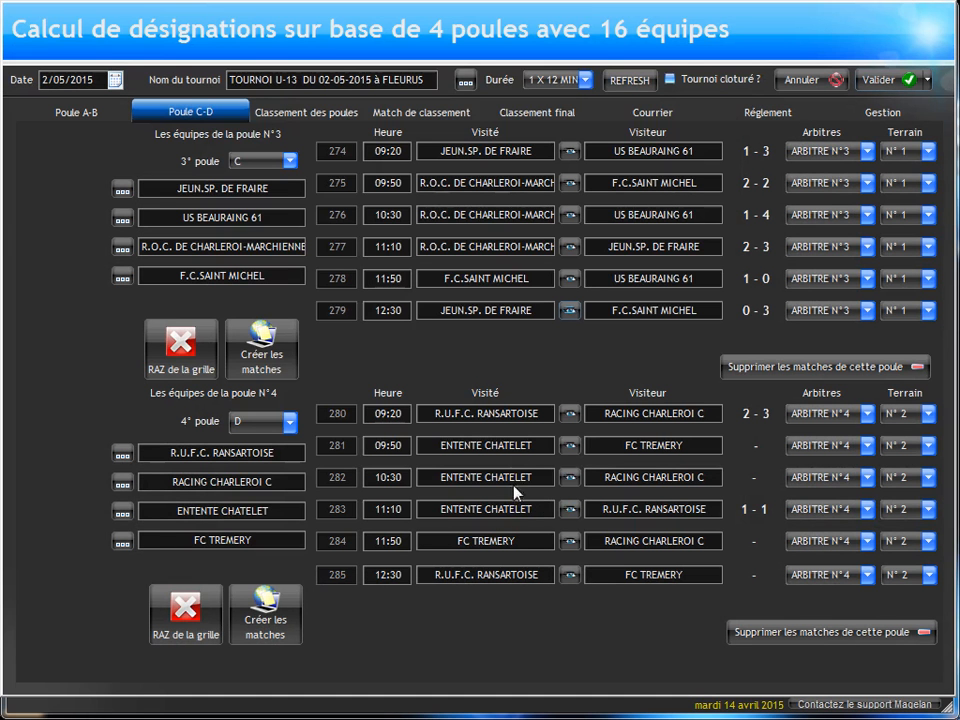
Step: Record a 2-1 score for match 281, ENTENTE CHATELET against FC TREMERY, and enter it in the ranking
left_click(569, 448)
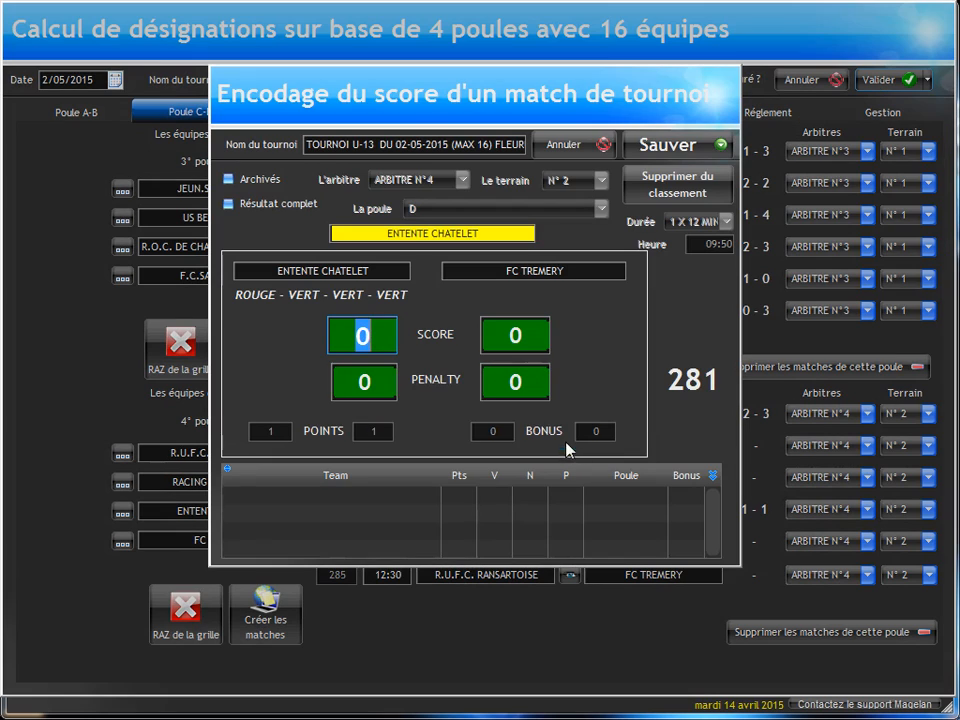
type("2")
left_click(509, 336)
type("1")
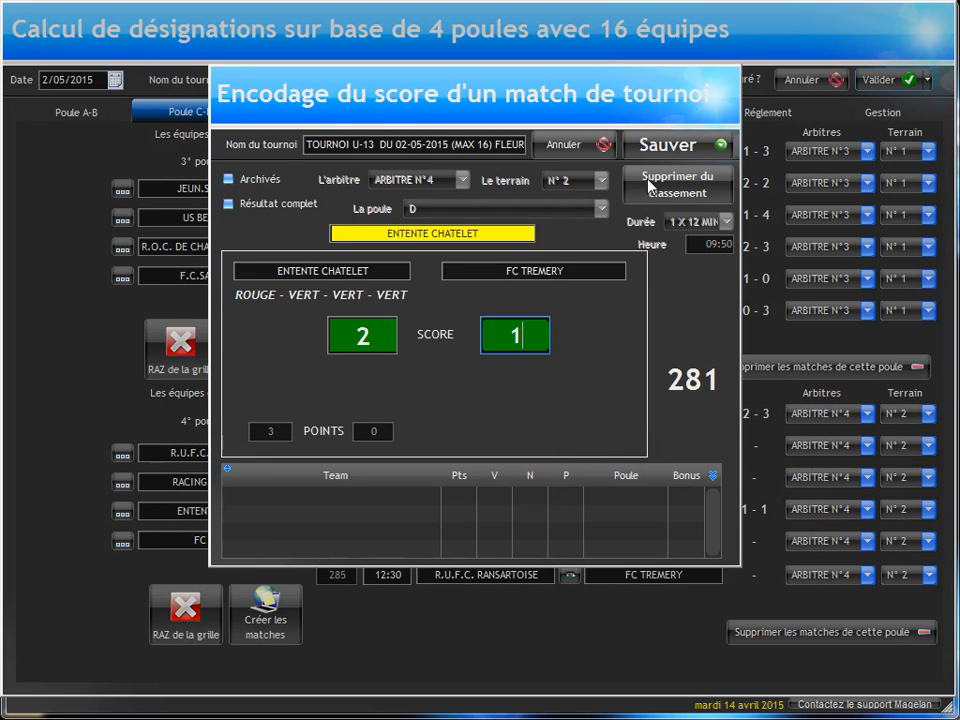
left_click(708, 138)
key("Return")
key("Return")
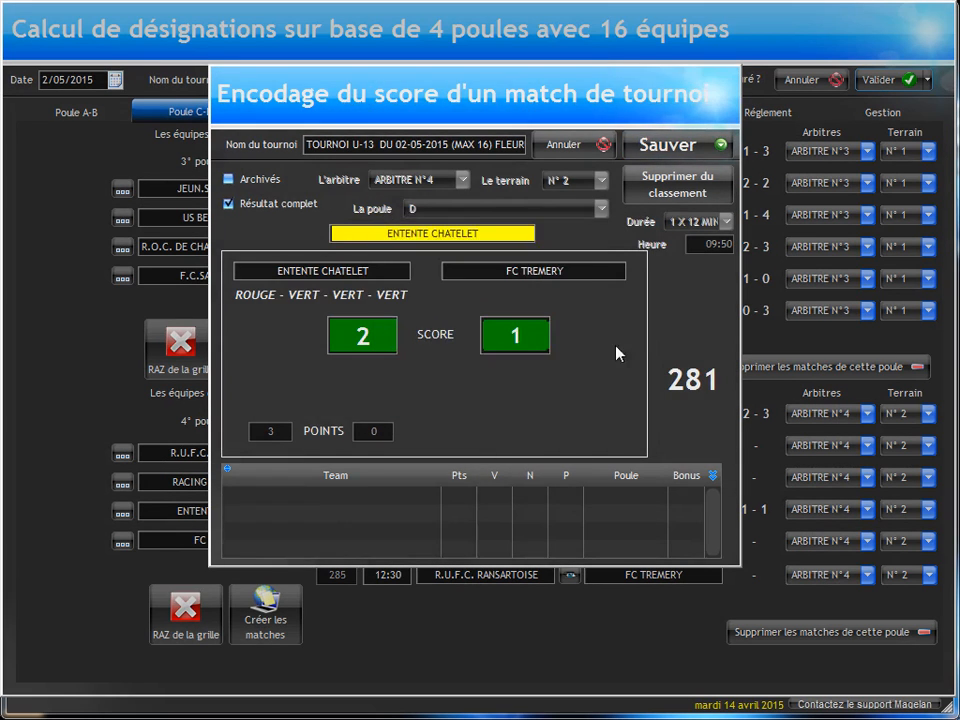
Step: Record match 282, ENTENTE CHATELET against RACING CHARLEROI C, as 2-2 with 3 penalties for the home team, and enter it in the ranking
left_click(572, 480)
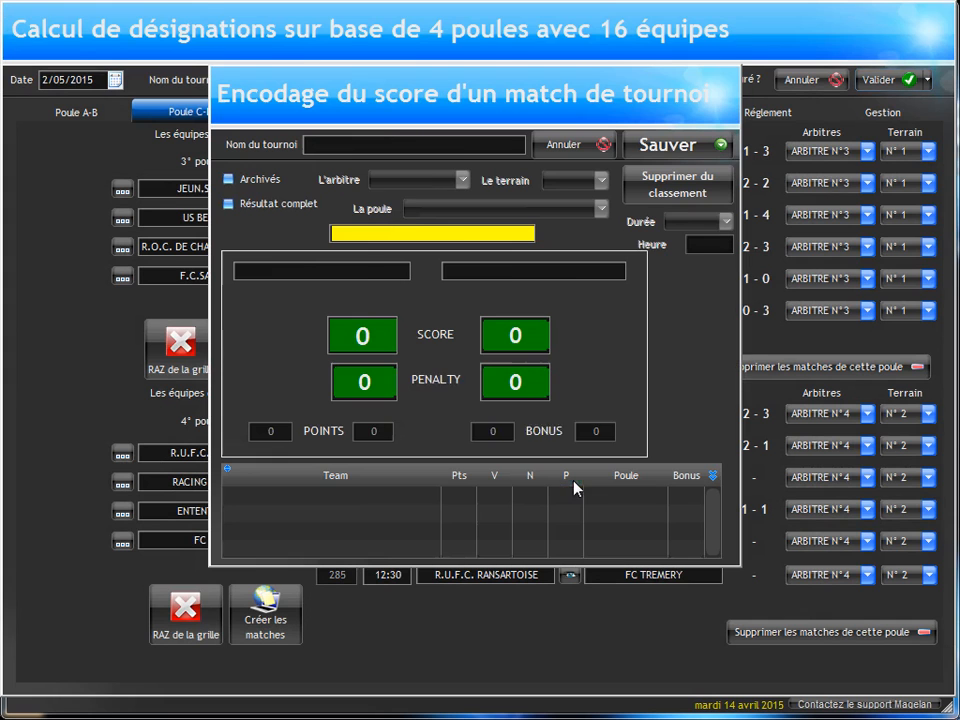
type("2")
key("Tab")
type("2")
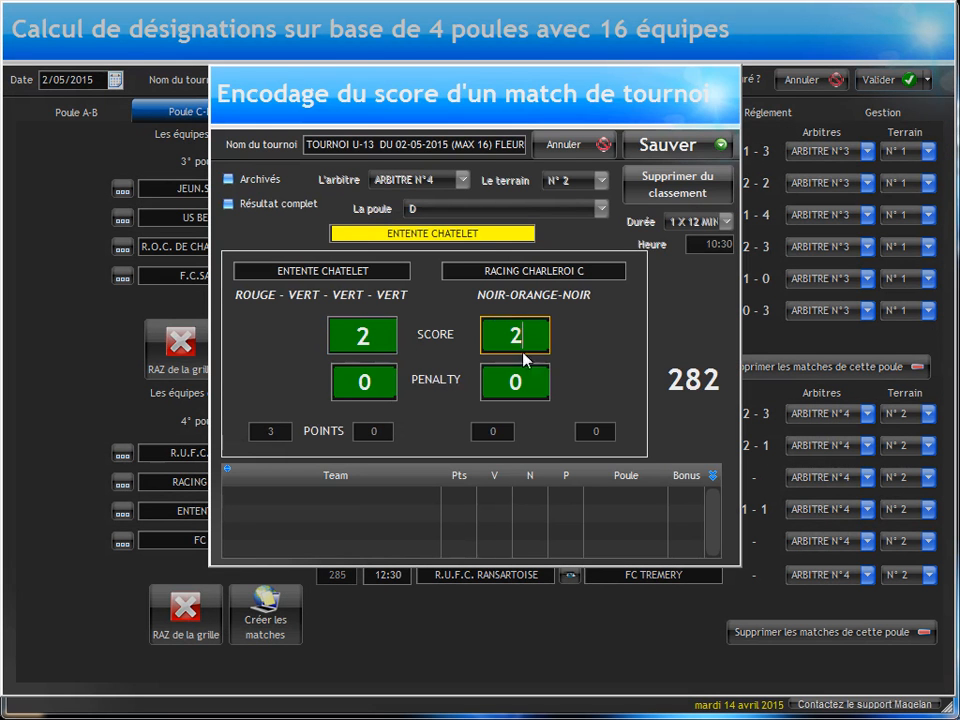
key("Tab")
type("3")
left_click(660, 150)
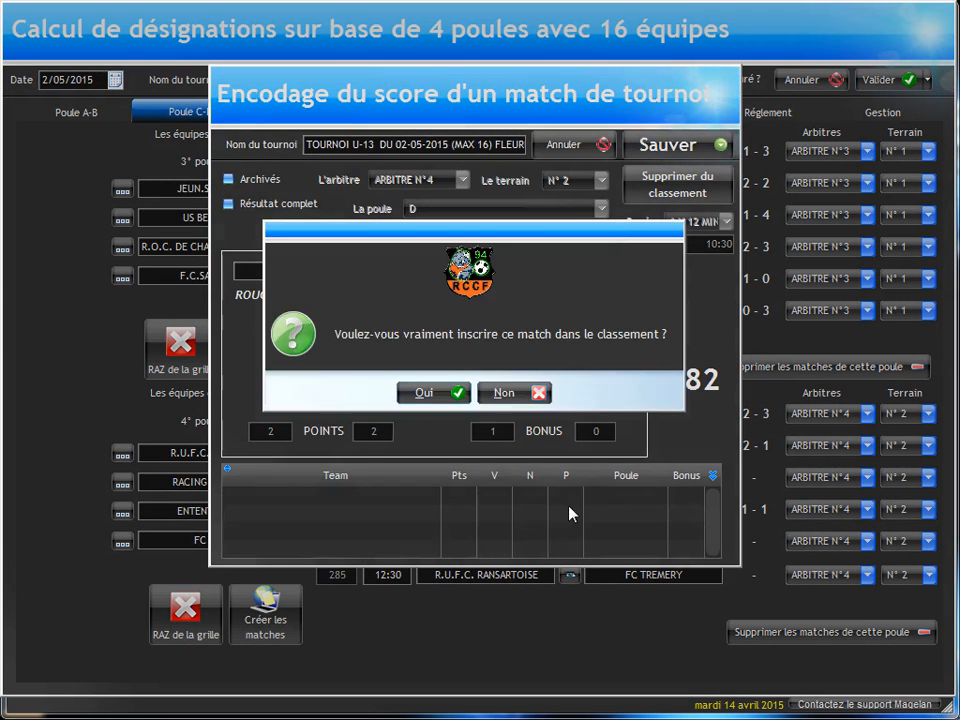
key("Return")
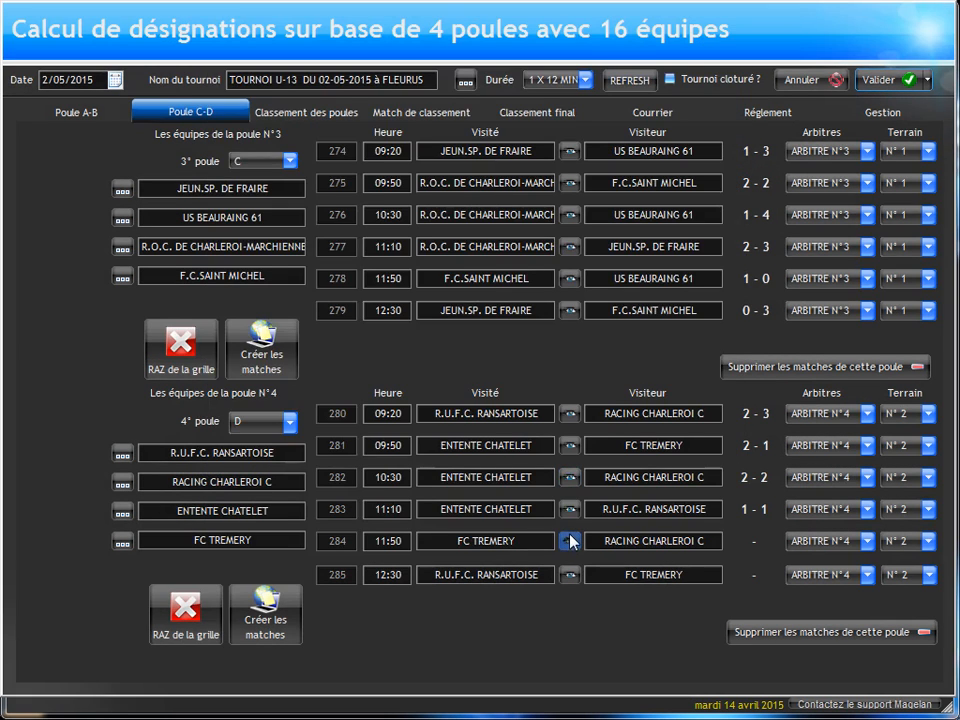
Step: Record a 3-2 score for match 284, FC TREMERY against RACING CHARLEROI C, and enter it in the ranking
left_click(572, 541)
type("3")
left_click(514, 337)
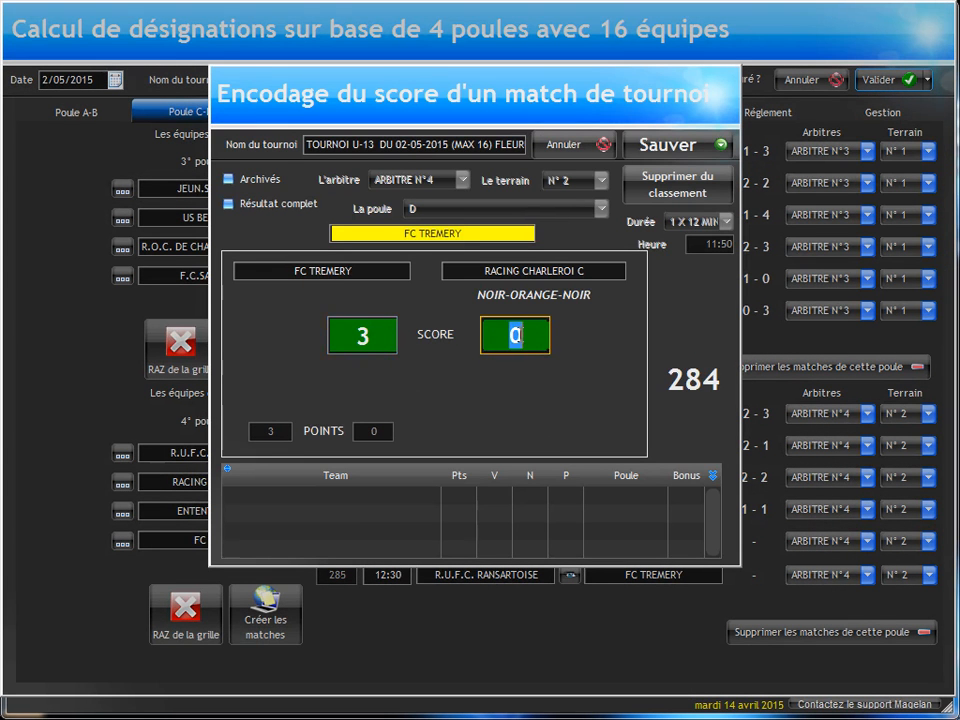
type("2")
left_click(664, 146)
key("Return")
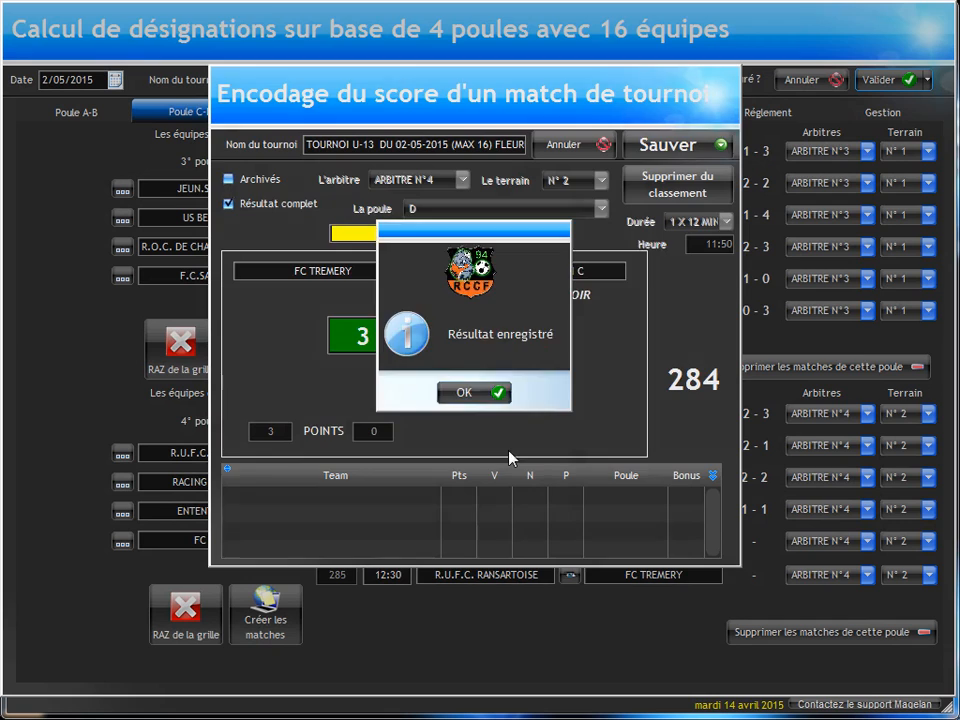
key("Return")
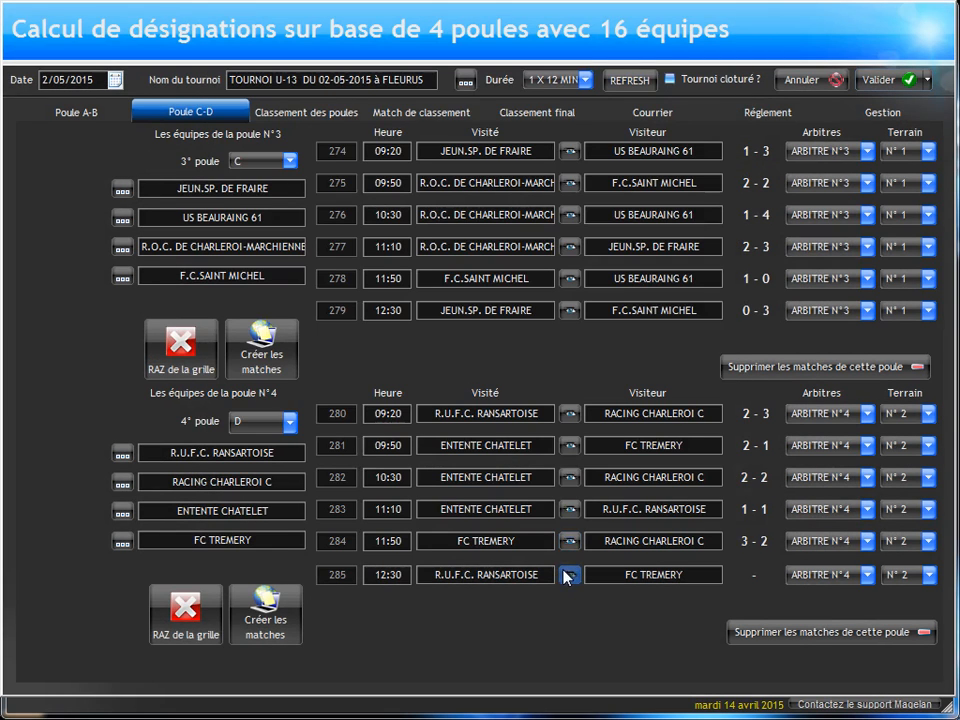
Step: Record a 0-3 score for match 285, R.U.F.C. RANSARTOISE against FC TREMERY, and enter it in the ranking
left_click(569, 576)
left_click(514, 335)
type("3")
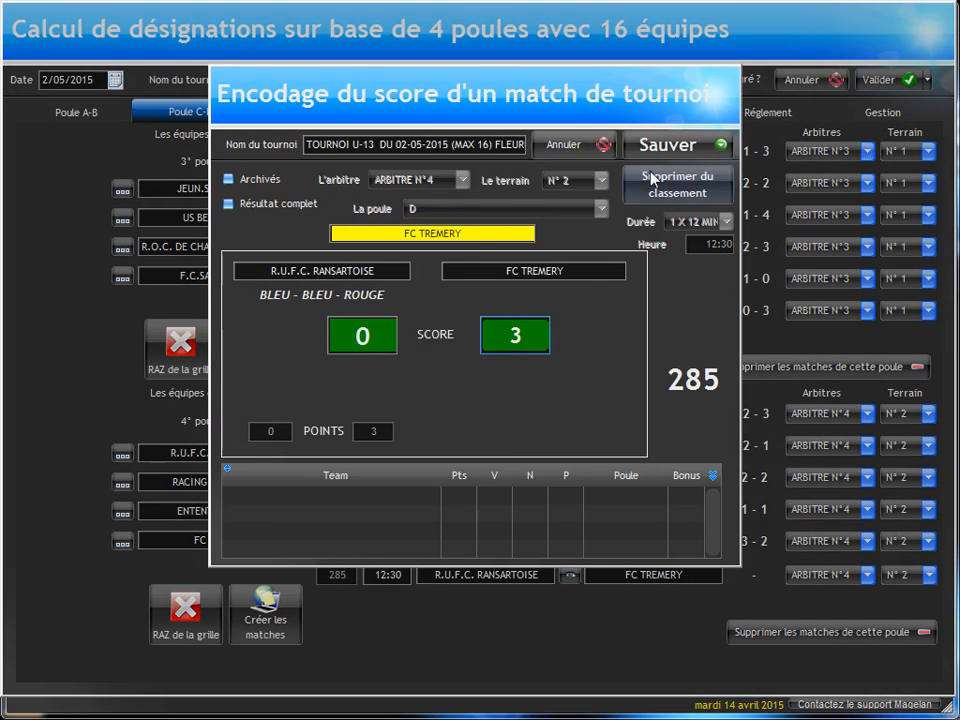
left_click(668, 146)
key("Return")
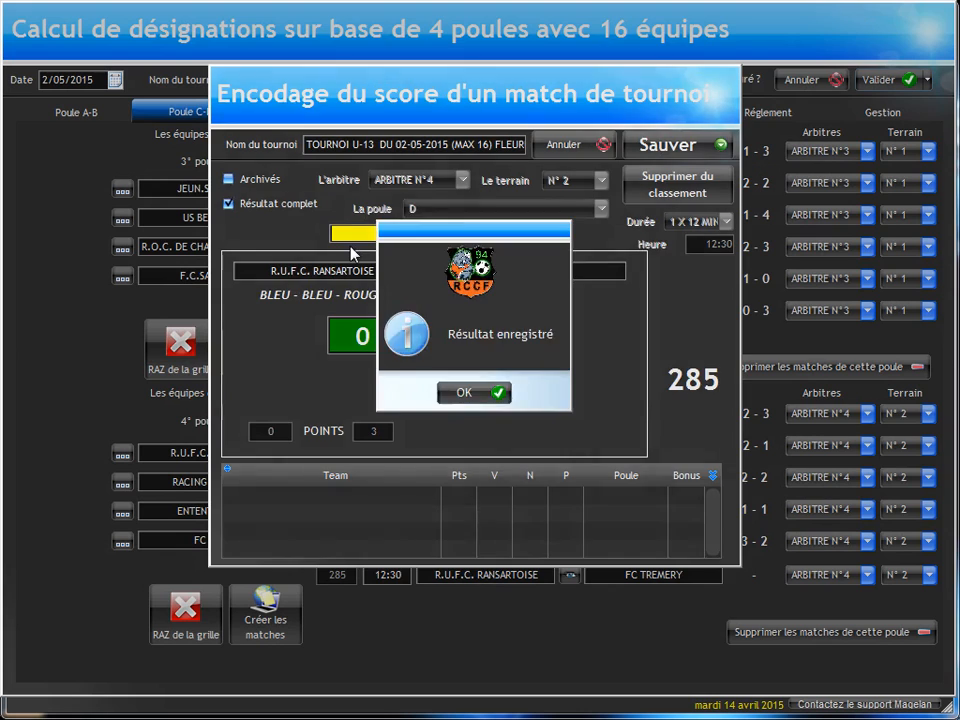
key("Return")
Step: Record a 0-2 score for match 263, K.F.C. WEZEMBEEK - OPPEM against IRIS CLUB LAMBERSART, and enter it in the ranking
left_click(90, 118)
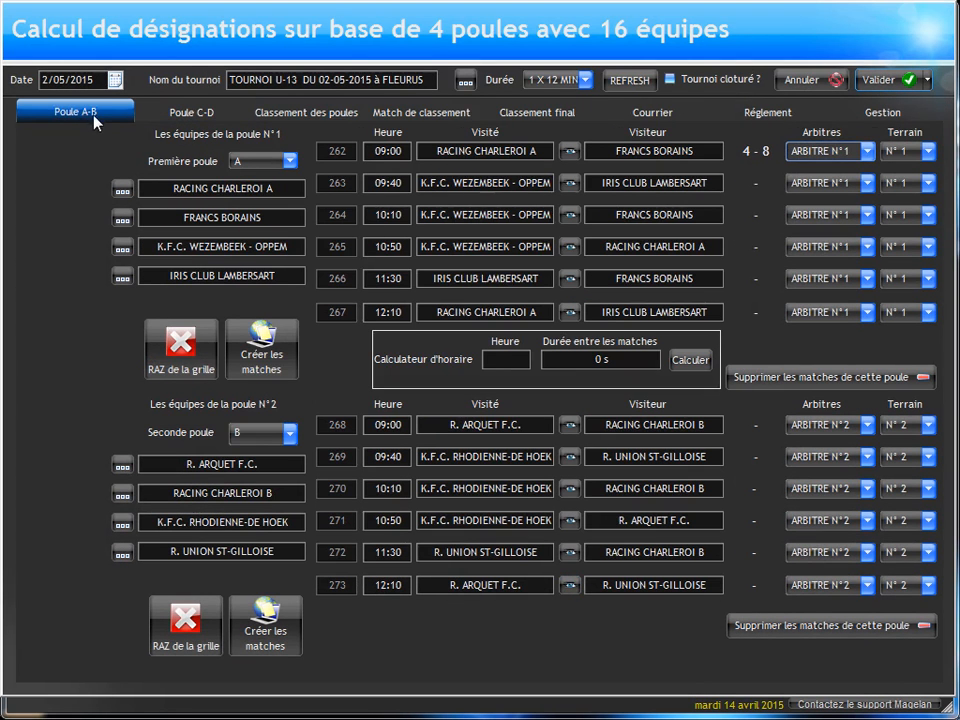
left_click(569, 183)
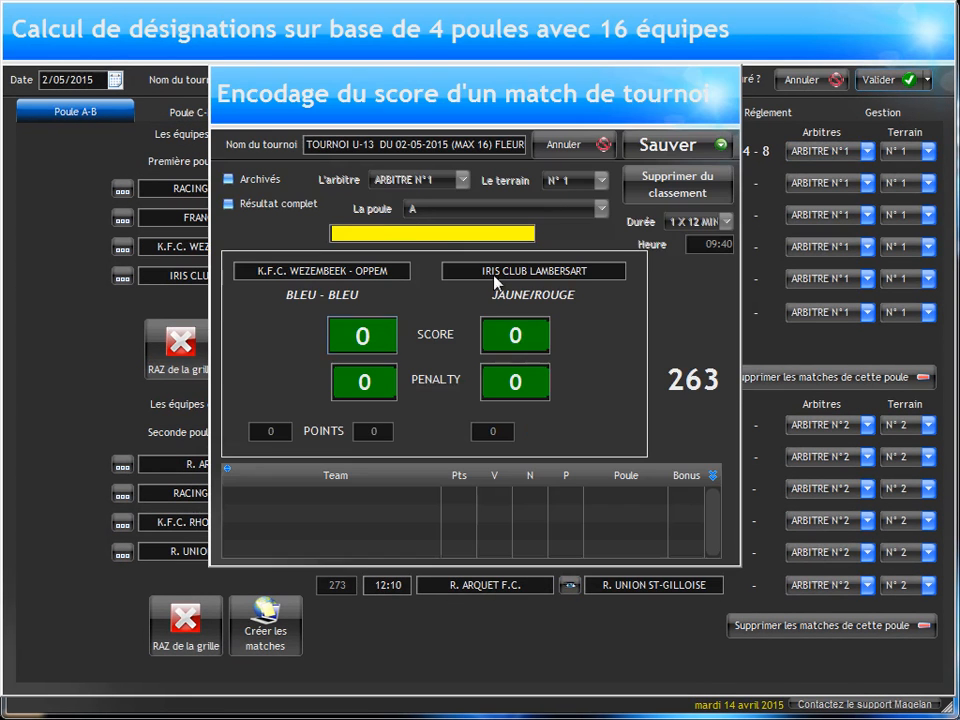
left_click(514, 335)
type("2")
left_click(664, 146)
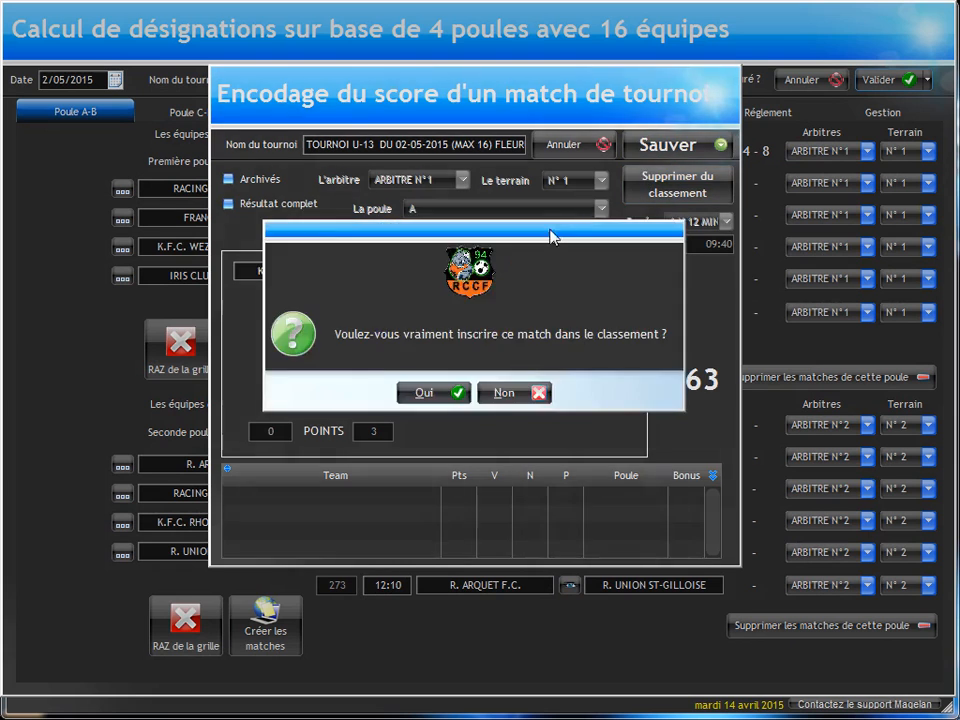
key("Return")
key("Return")
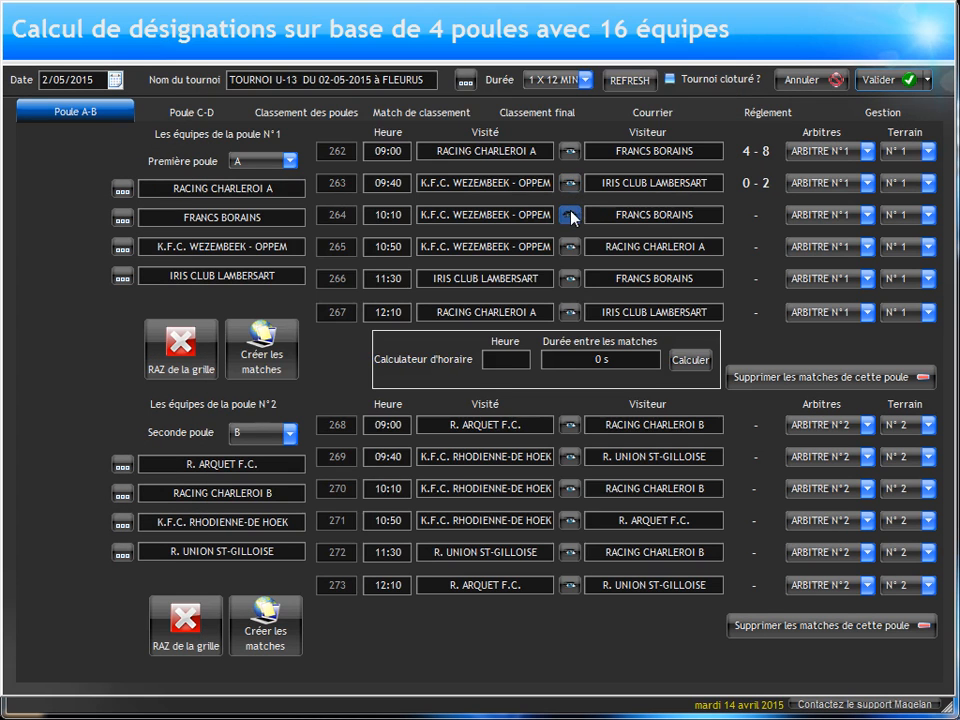
Step: Record a 2-1 score for match 264, K.F.C. WEZEMBEEK - OPPEM against FRANCS BORAINS, and enter it in the ranking
left_click(571, 213)
type("2")
key("Tab")
type("1")
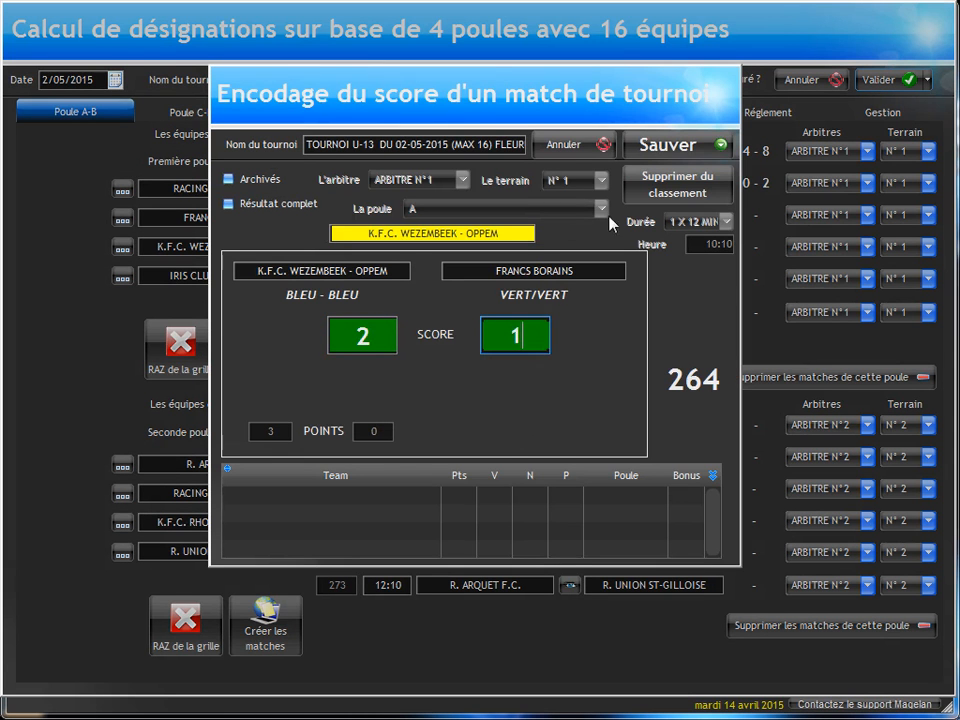
left_click(667, 148)
key("Return")
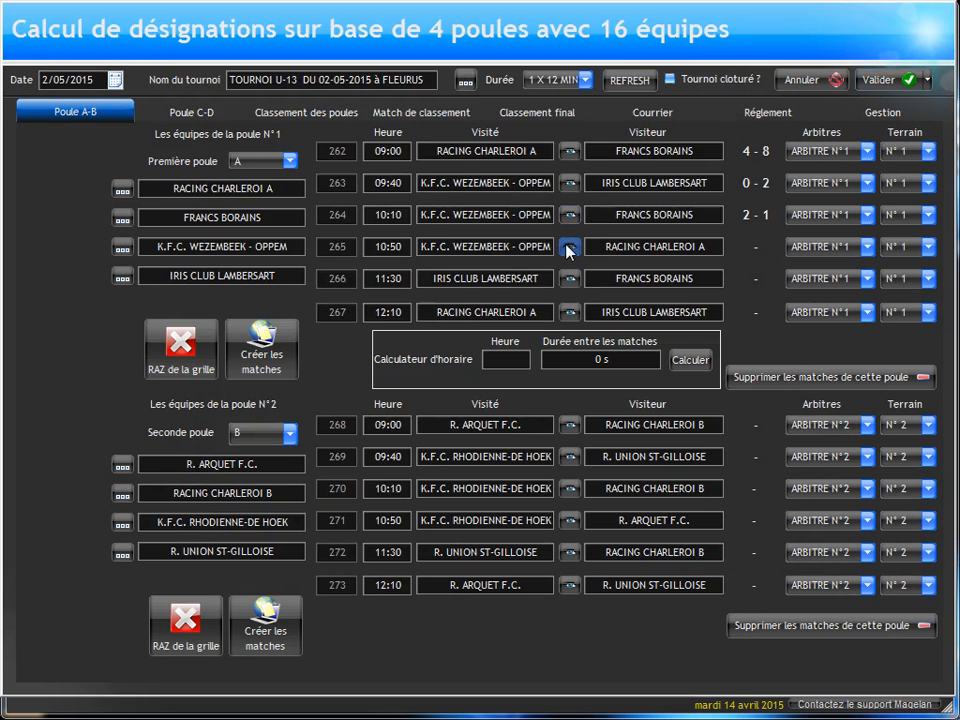
Step: Record match 265, K.F.C. WEZEMBEEK - OPPEM against RACING CHARLEROI A, as 1-1 with 2 penalties for the visiting team, and enter it in the ranking
left_click(569, 249)
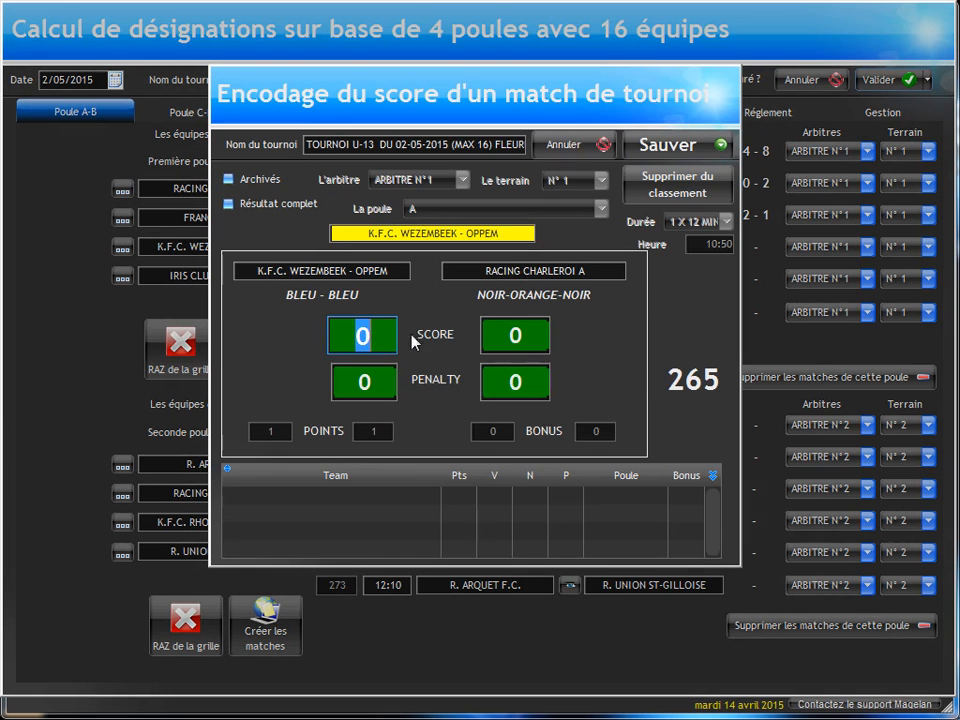
type("1")
key("Tab")
type("1")
left_click(498, 388)
type("2")
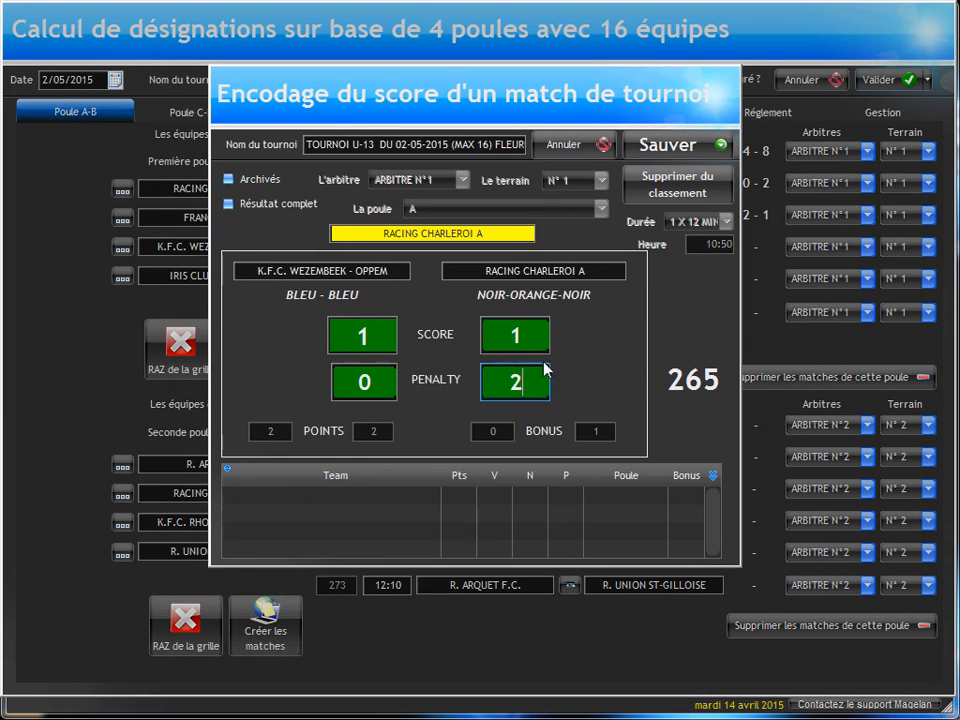
left_click(667, 146)
left_click(506, 396)
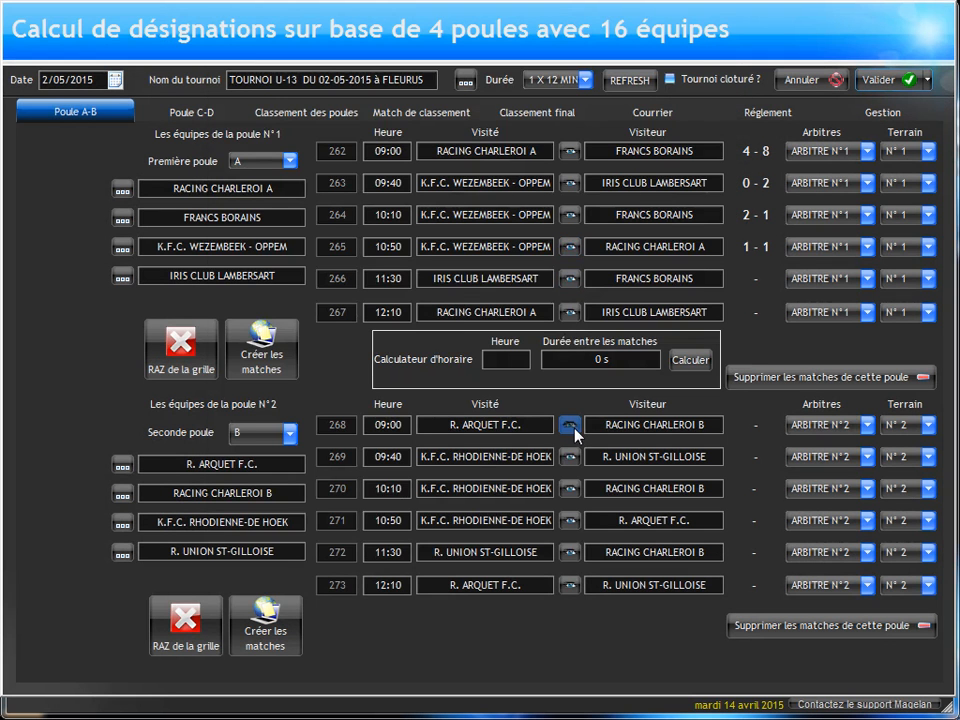
Step: Record a 2-3 score for match 268, R. ARQUET F.C. against RACING CHARLEROI B, and enter it in the ranking
left_click(569, 427)
type("2")
key("Tab")
type("3")
Step: Record a 2-1 score for match 269, K.F.C. RHODIENNE-DE HOEK against R. UNION ST-GILLOISE, and enter it in the ranking
left_click(568, 457)
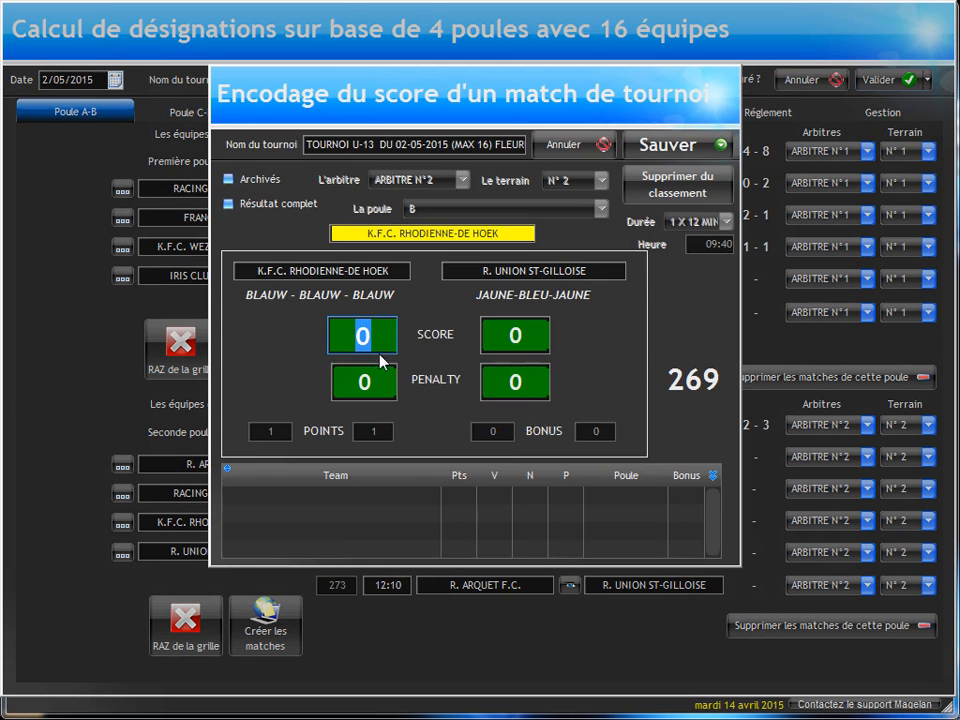
type("2")
left_click(496, 331)
type("1")
left_click(677, 147)
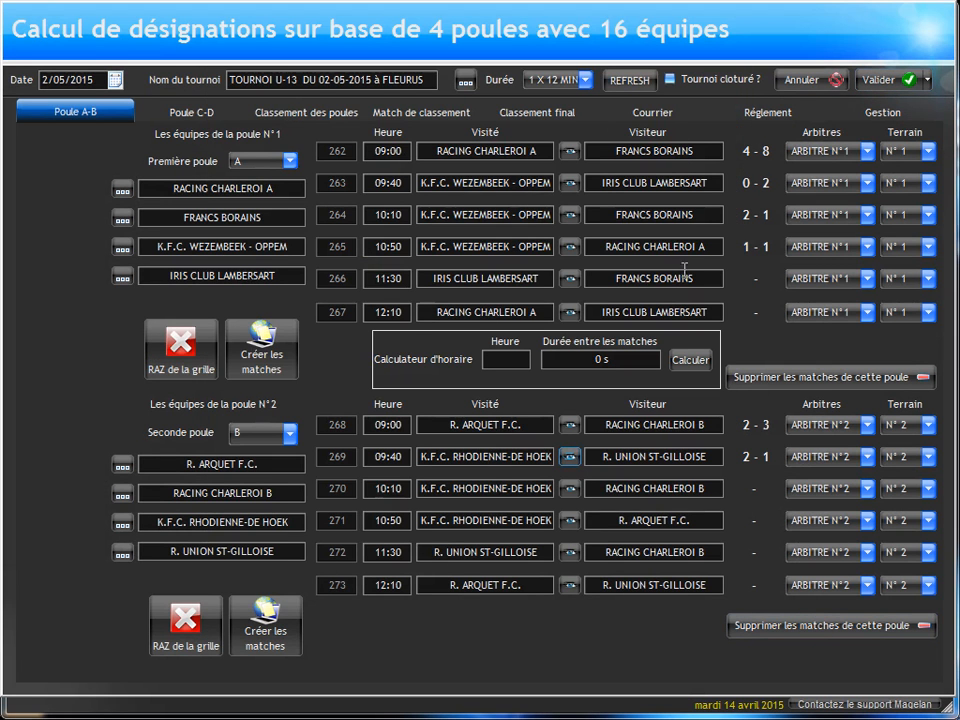
Step: Preview the printed tournament programme, review the match scores and rankings of the four pools, and close the preview
left_click(888, 106)
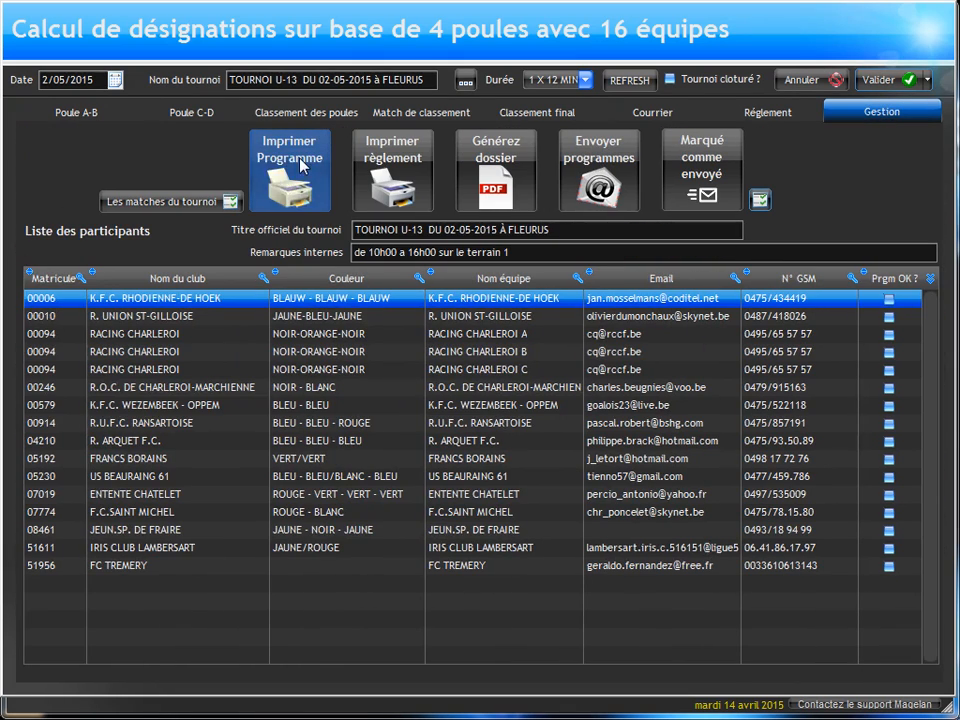
left_click(300, 165)
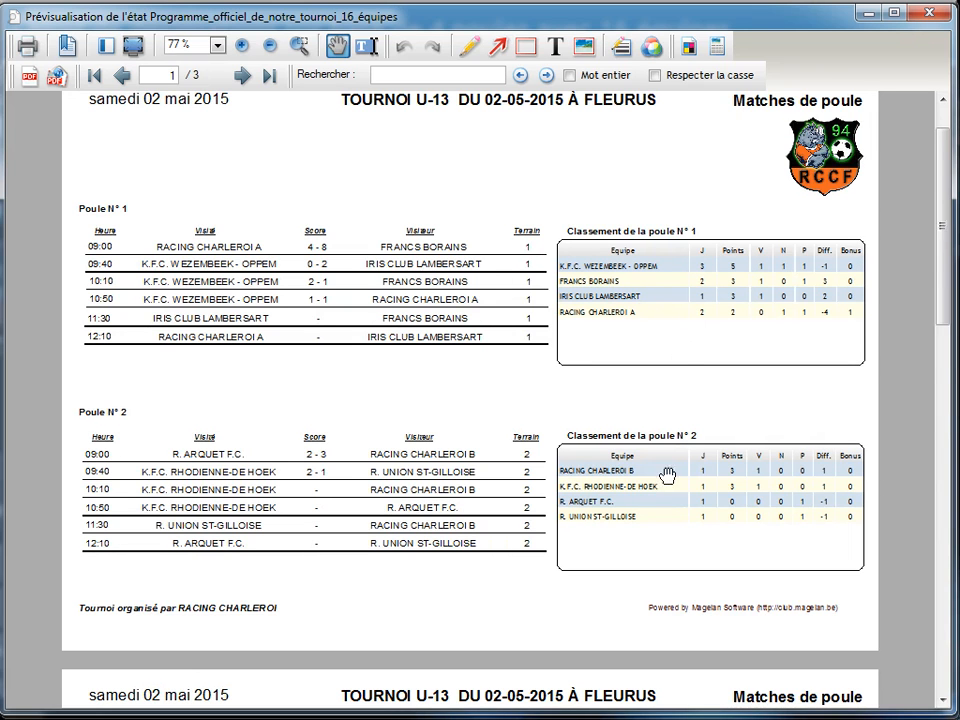
scroll(660, 450, "down", 5)
scroll(642, 320, "down", 3)
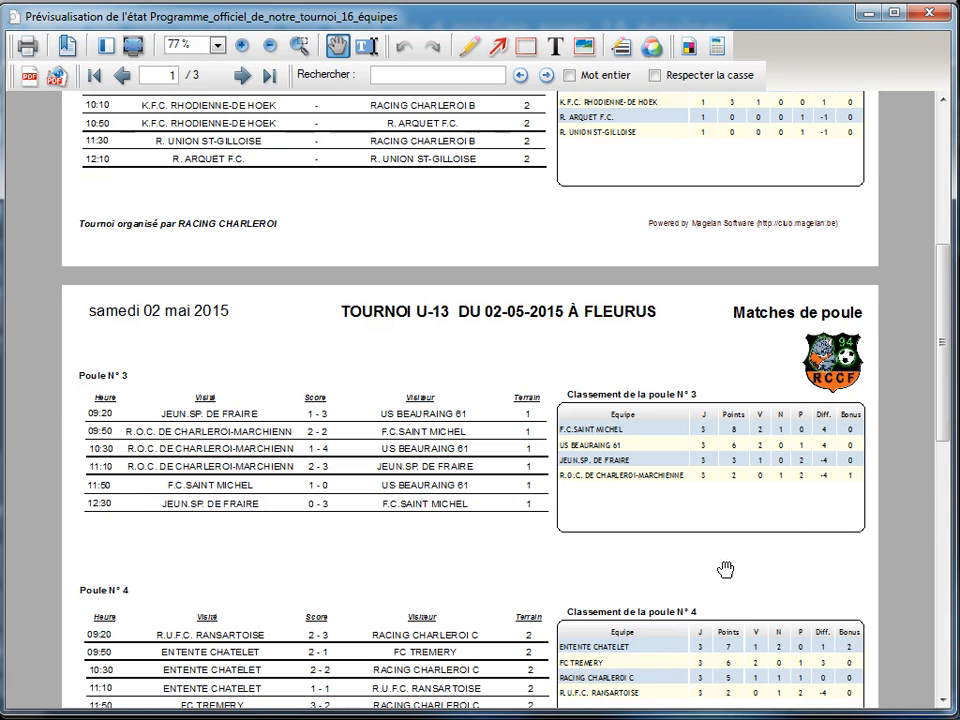
scroll(660, 390, "down", 4)
scroll(612, 420, "down", 3)
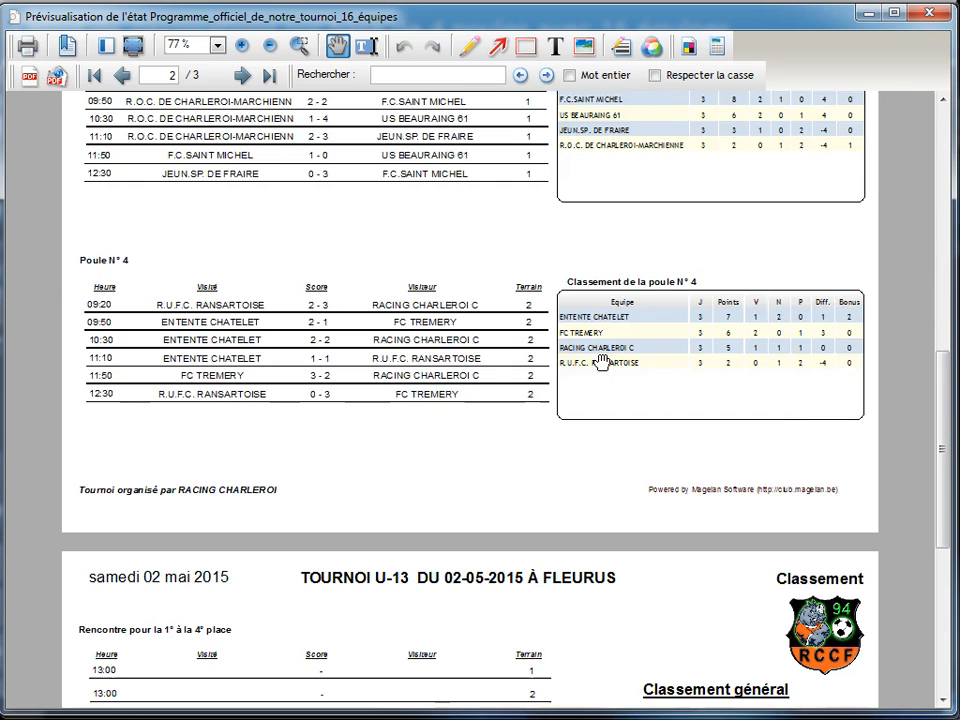
scroll(602, 300, "down", 2)
scroll(592, 500, "up", 6)
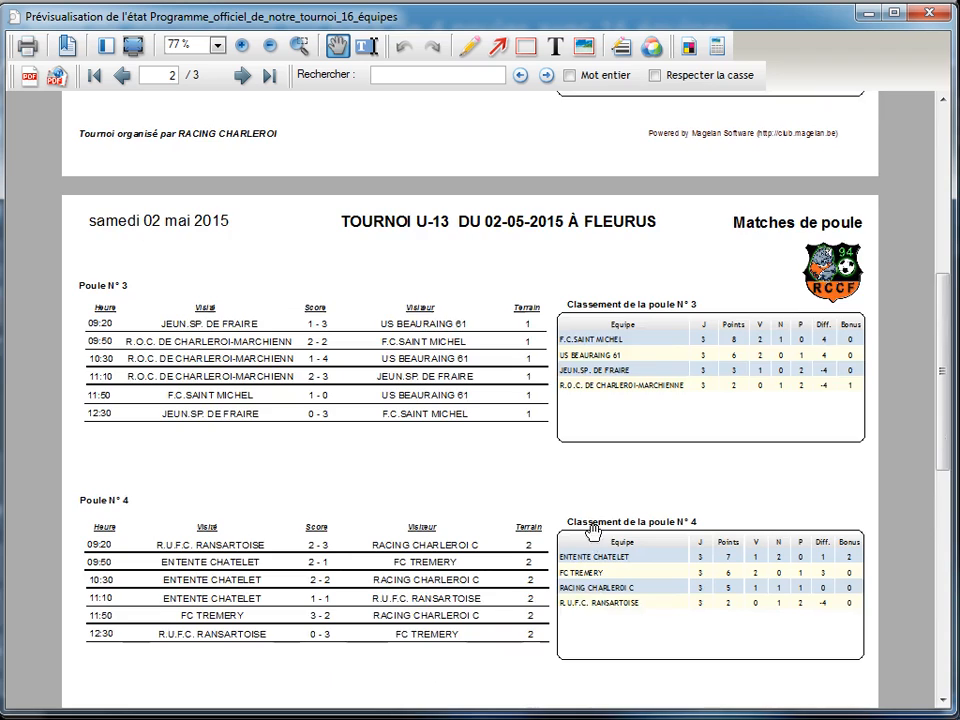
scroll(619, 418, "up", 8)
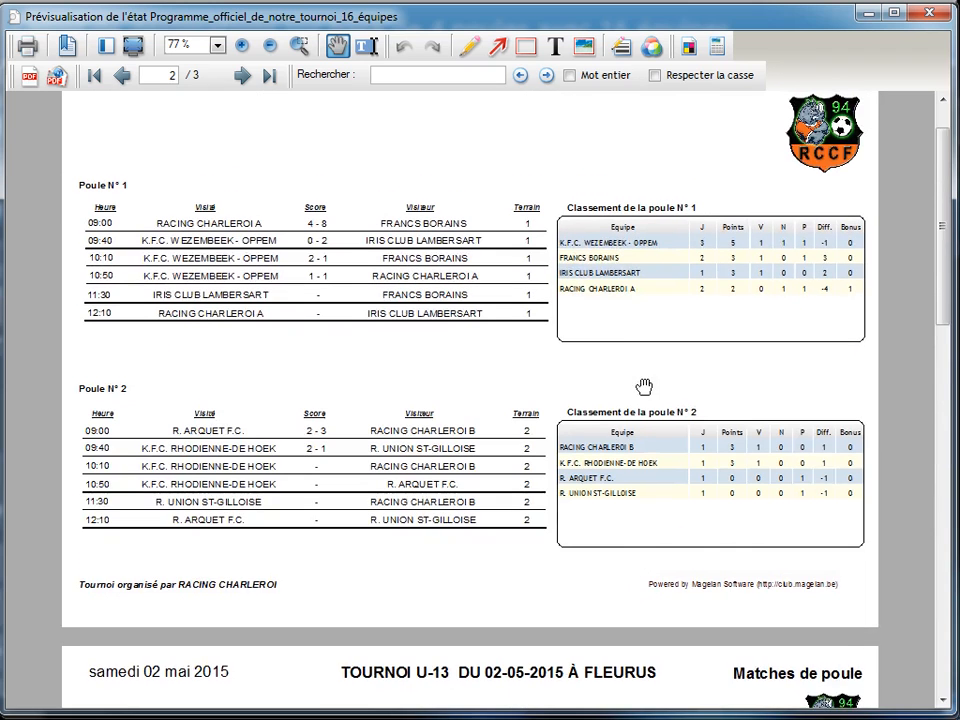
scroll(645, 420, "up", 1)
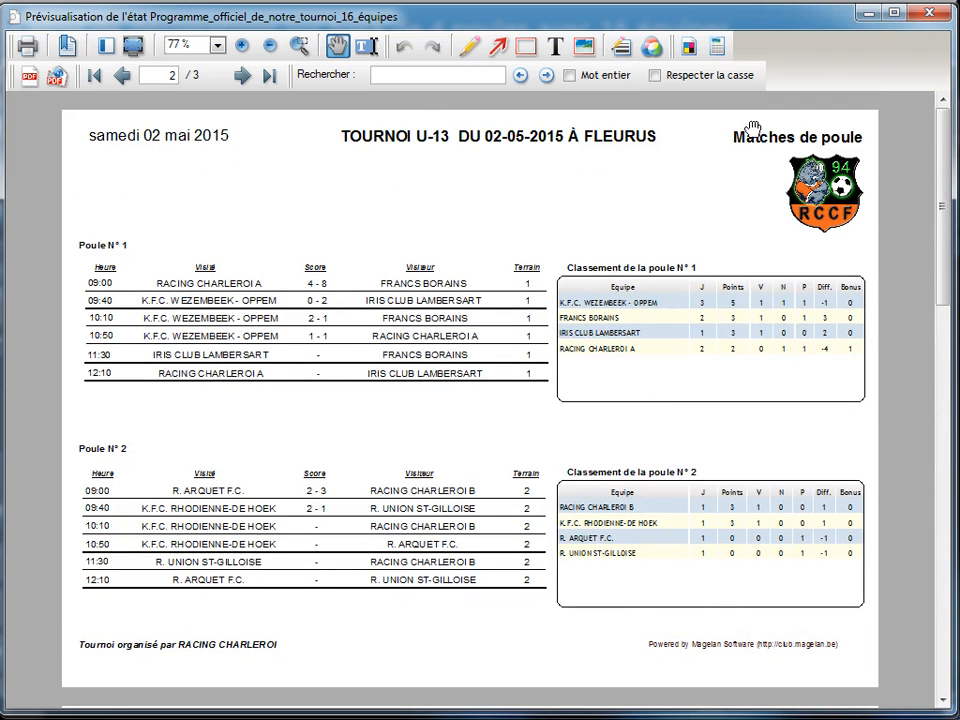
left_click(937, 12)
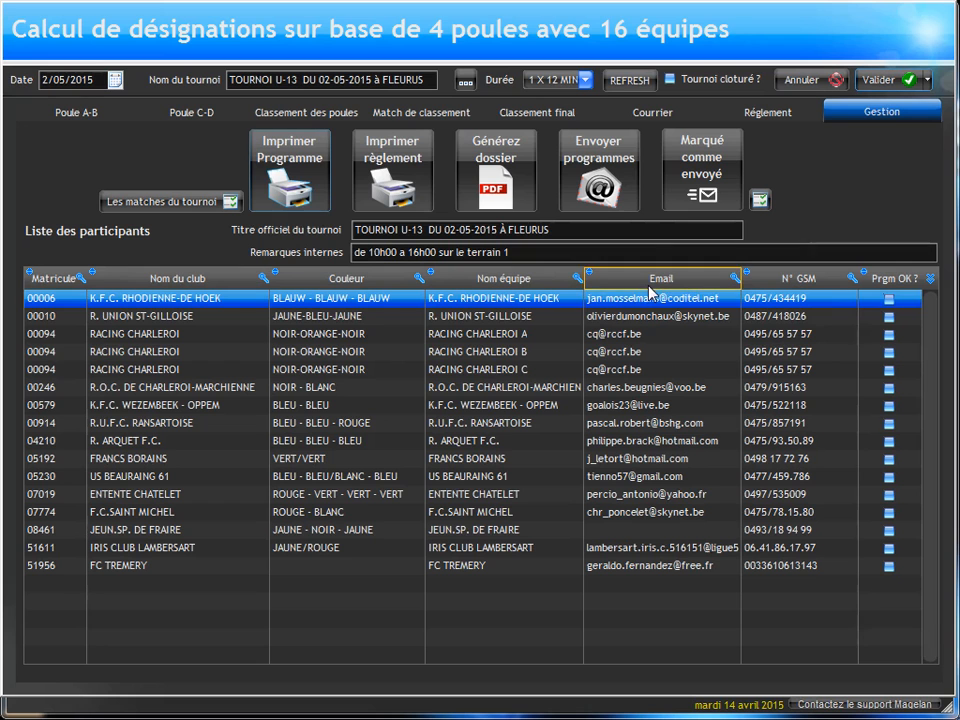
Step: Record match 270, K.F.C. RHODIENNE-DE HOEK against RACING CHARLEROI B, as 2-2 with 3 penalties for the visiting team, and enter it in the ranking
left_click(60, 110)
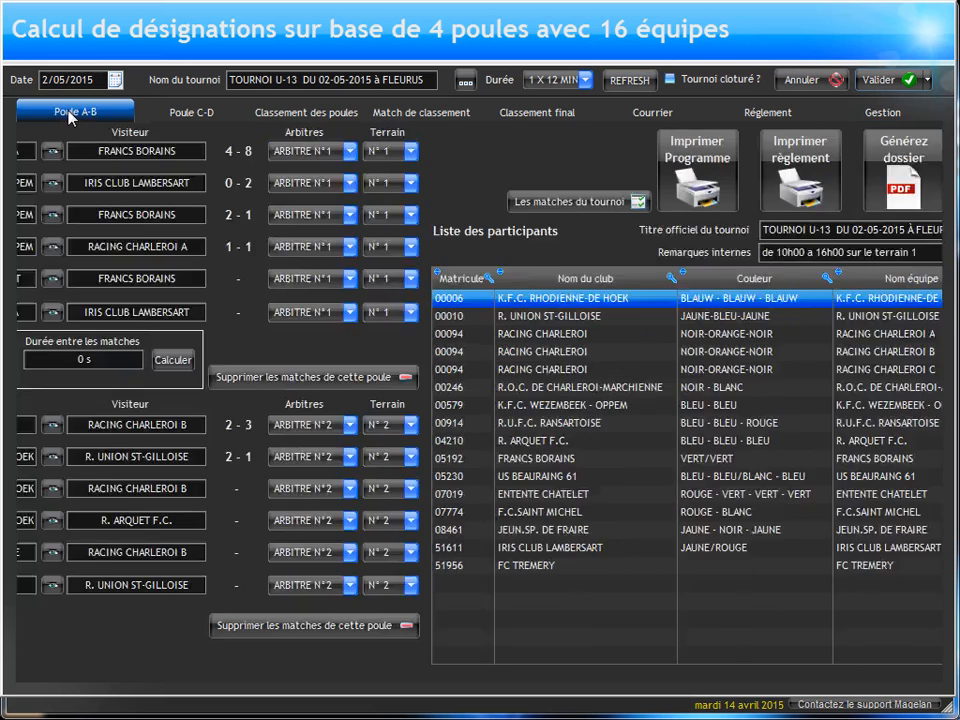
left_click(569, 489)
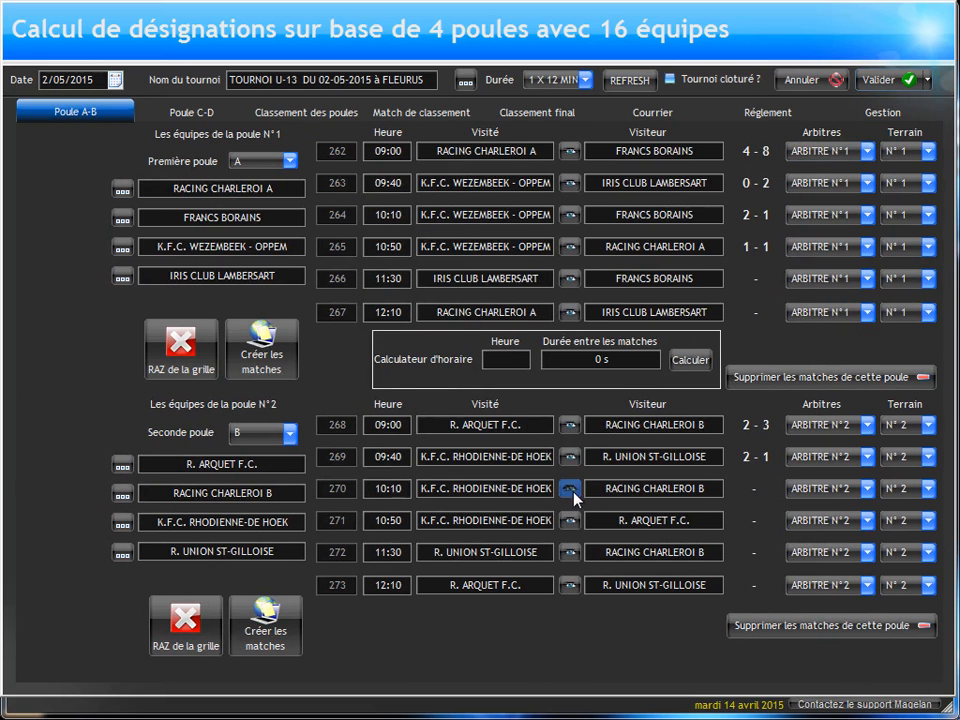
type("2")
key("Tab")
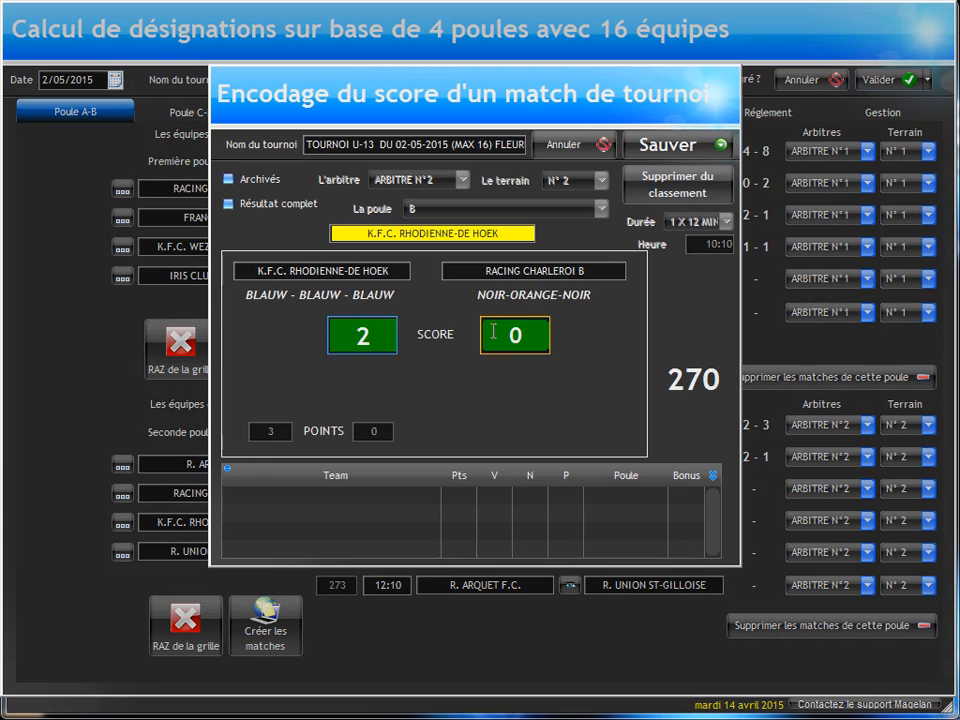
type("2")
left_click(652, 146)
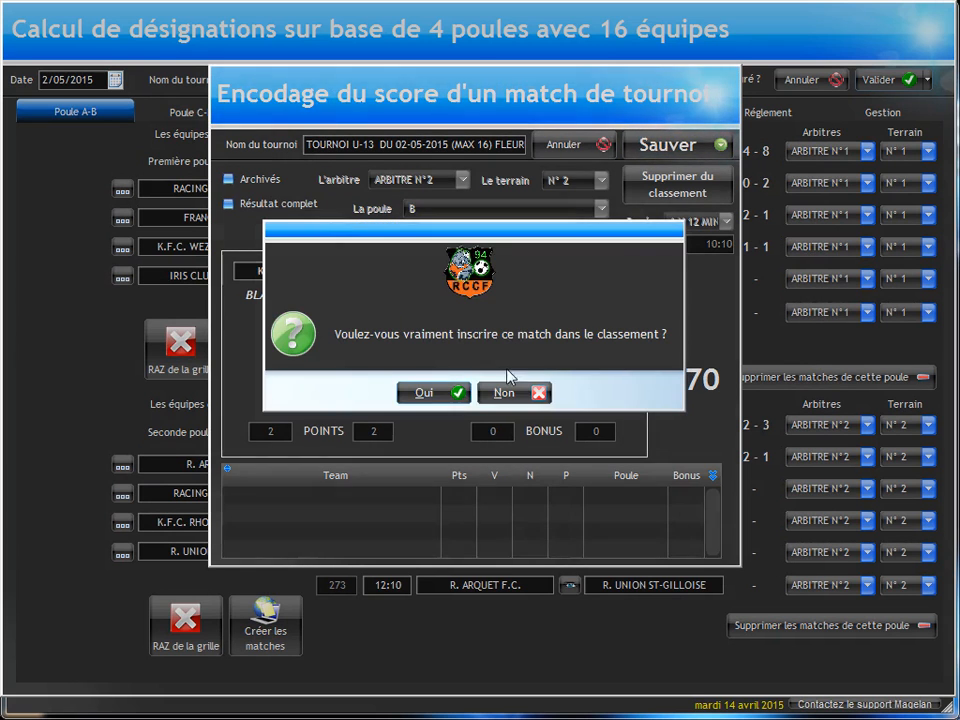
left_click(506, 392)
left_click(515, 381)
type("3")
left_click(680, 140)
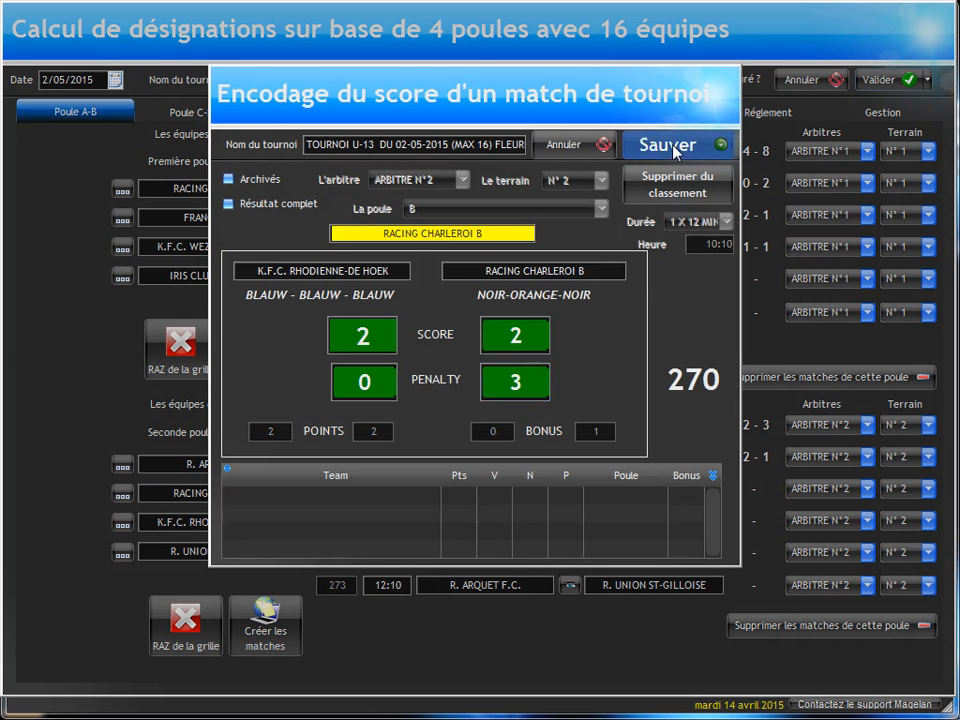
key("Return")
key("Return")
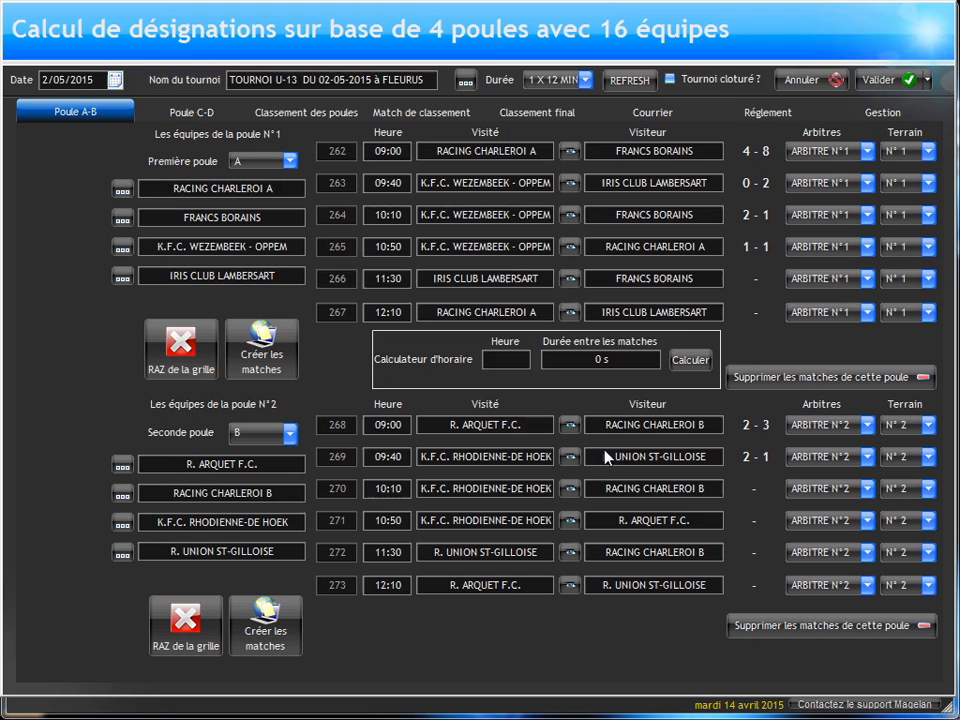
Step: Record a 1-3 score for match 266, IRIS CLUB LAMBERSART against FRANCS BORAINS, and enter it in the ranking
left_click(569, 282)
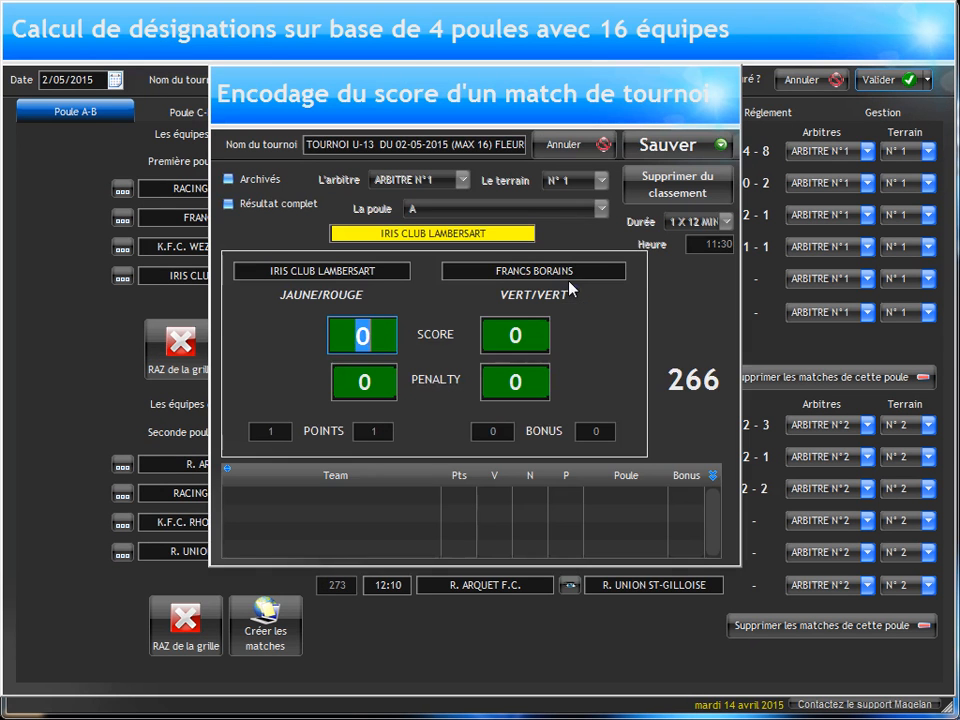
type("1")
type("3")
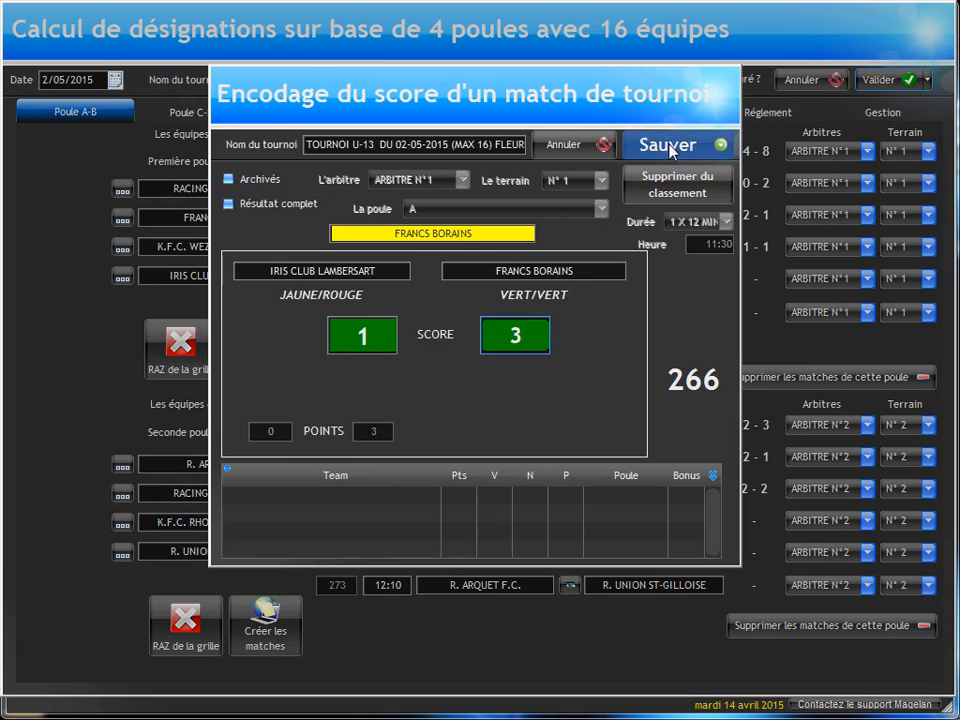
left_click(668, 145)
key("Return")
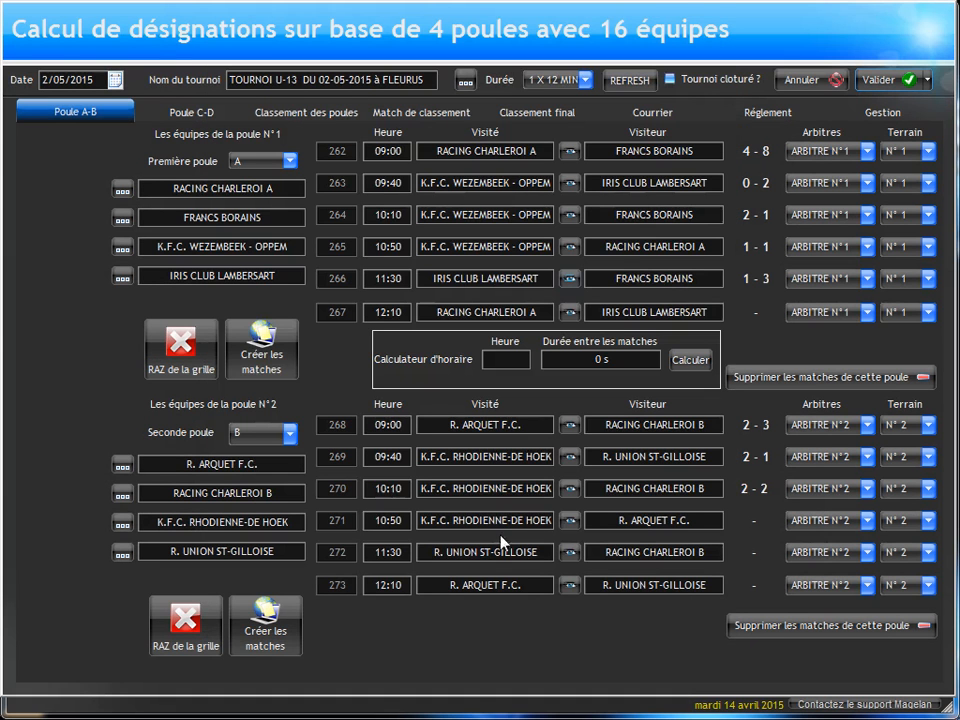
Step: Record a 2-4 score for match 271, K.F.C. RHODIENNE-DE HOEK against R. ARQUET F.C., and enter it in the ranking
left_click(568, 521)
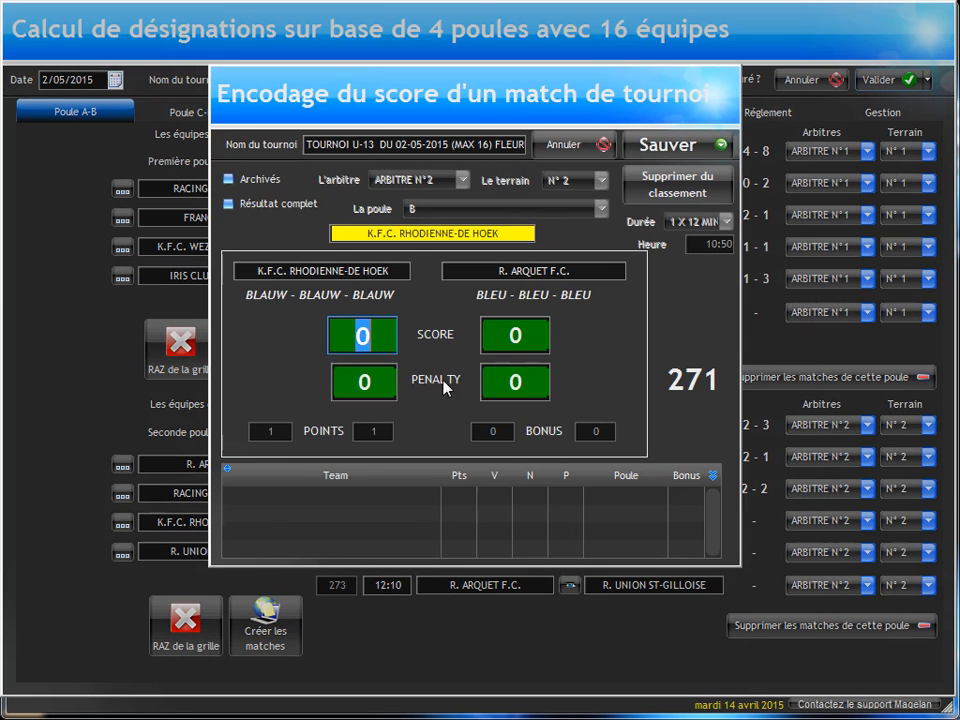
type("2")
type("4")
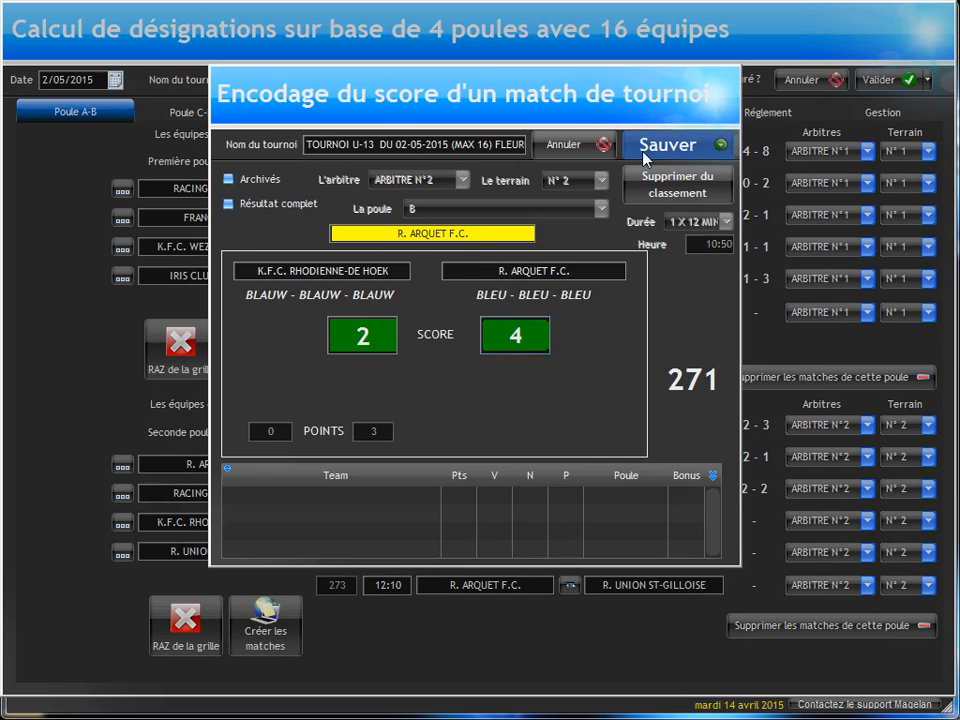
left_click(668, 145)
key("Return")
left_click(487, 392)
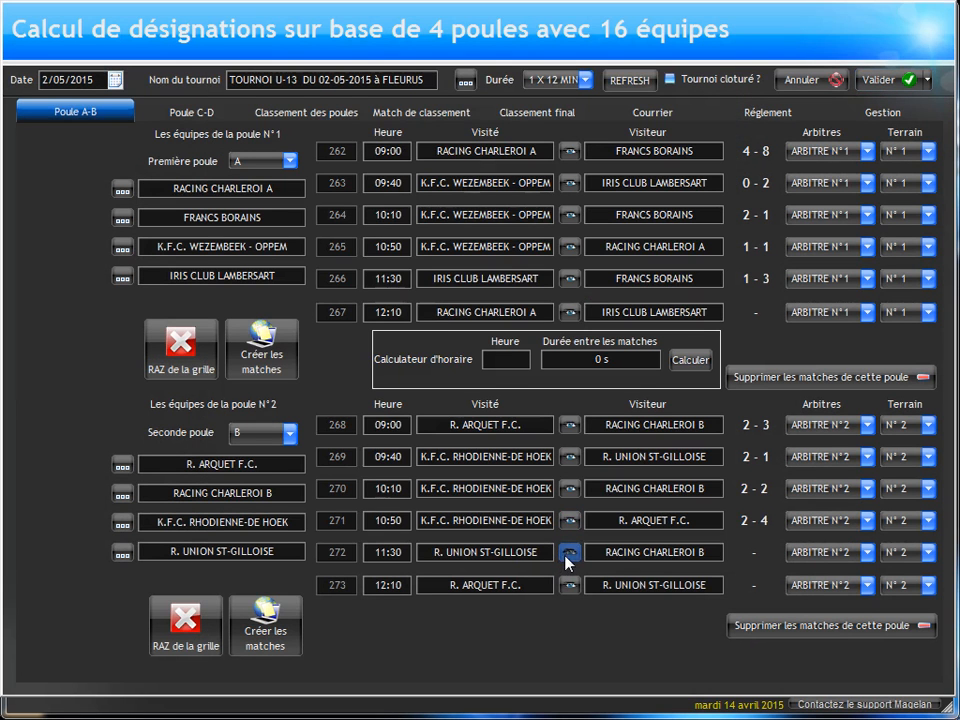
Step: Record a 6-0 score for match 272, R. UNION ST-GILLOISE against RACING CHARLEROI B, and enter it in the ranking
left_click(568, 552)
left_click(362, 335)
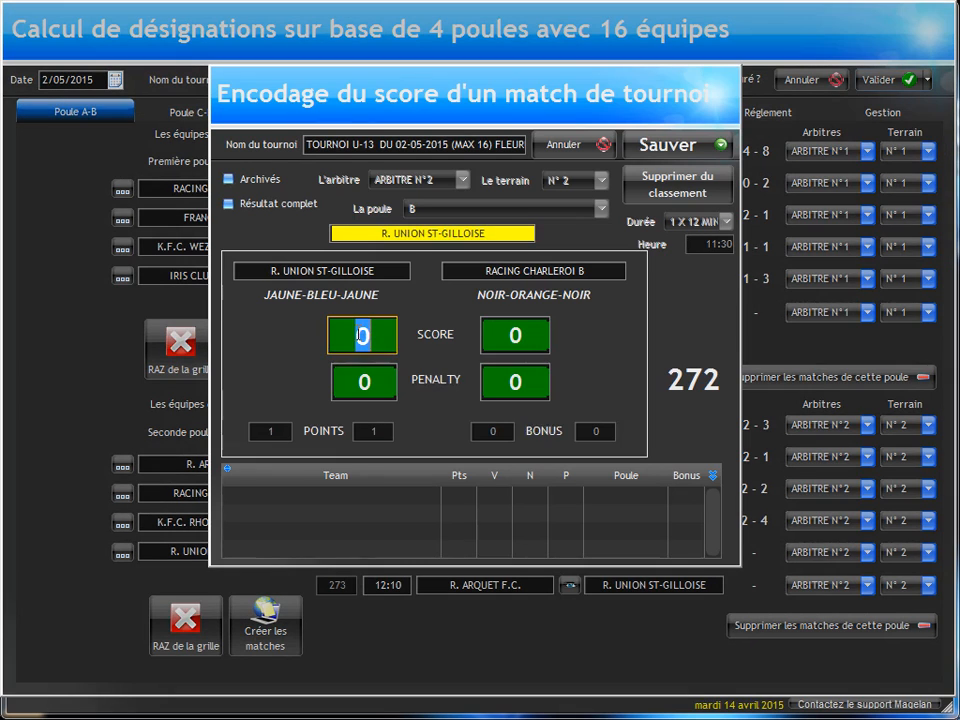
type("6")
left_click(507, 334)
left_click(668, 145)
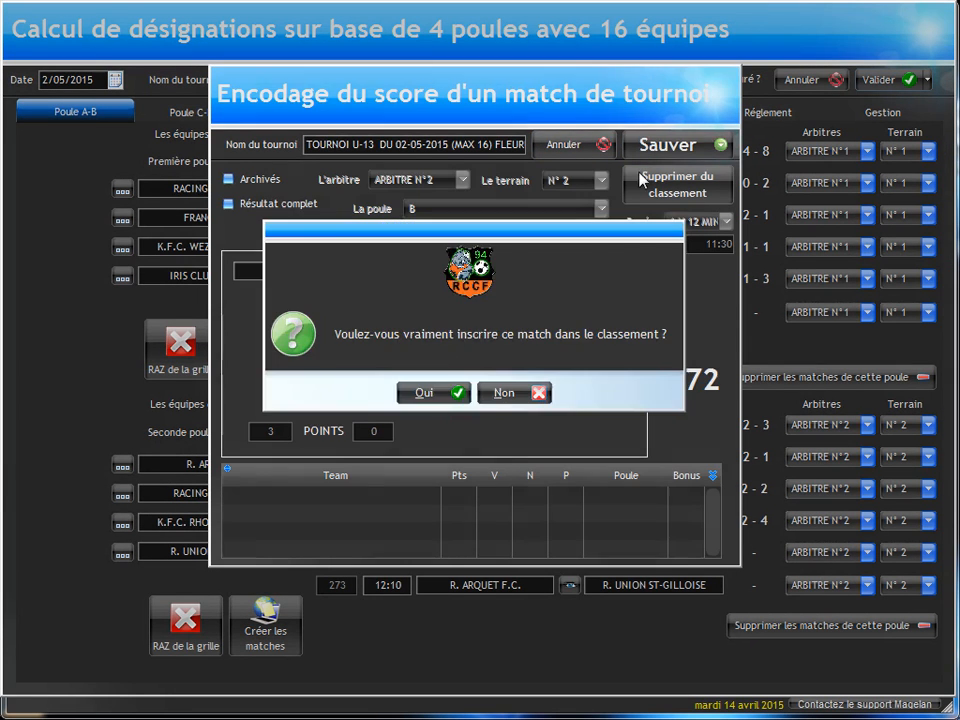
left_click(428, 392)
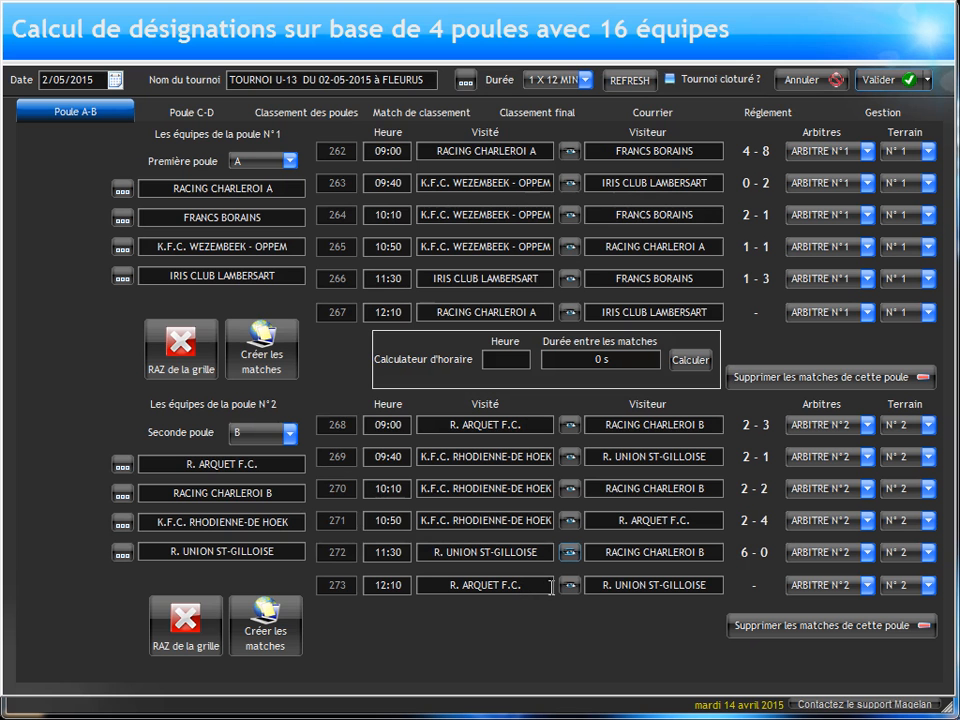
Step: Record a 1-0 score for match 273, R. ARQUET F.C. against R. UNION ST-GILLOISE, and enter it in the ranking
left_click(569, 584)
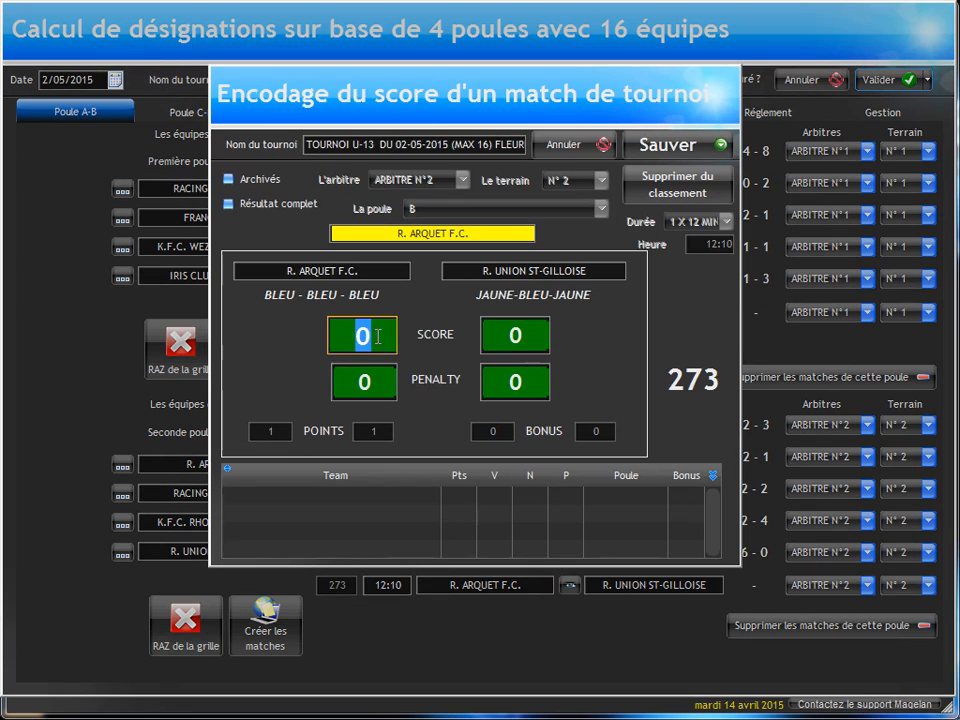
type("1")
left_click(636, 150)
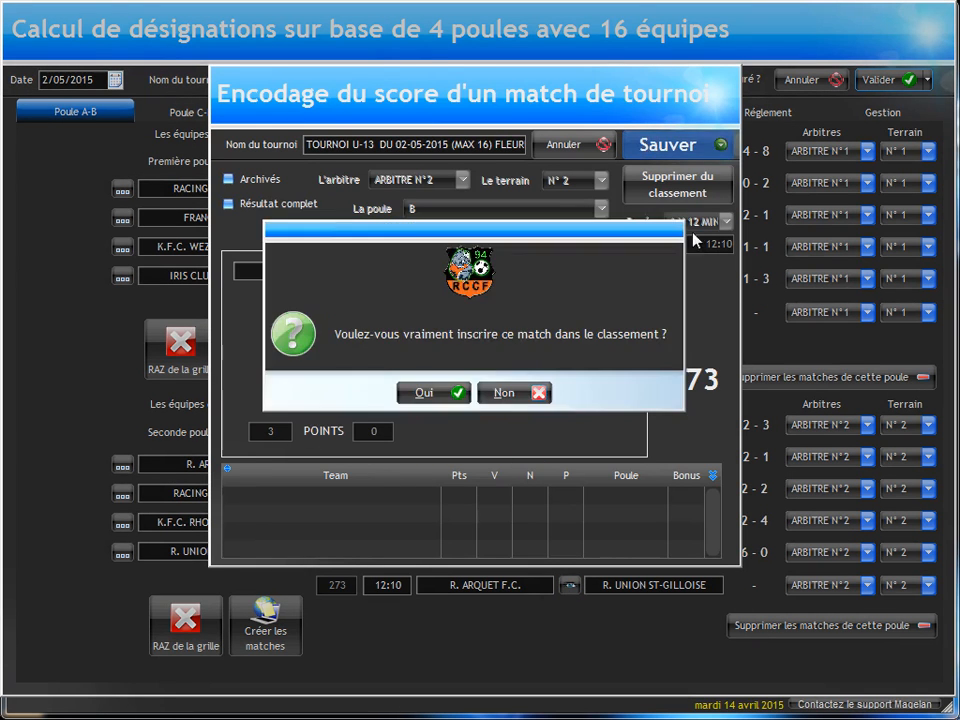
left_click(429, 392)
left_click(495, 392)
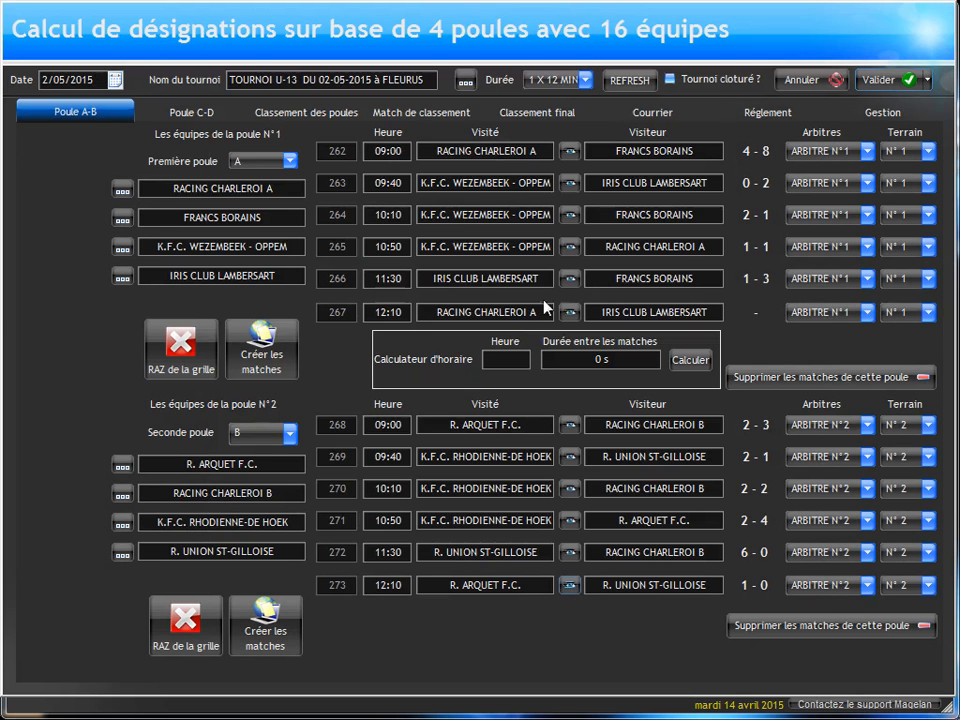
Step: Record a 2-1 score for match 267, RACING CHARLEROI A against IRIS CLUB LAMBERSART, and enter it in the ranking
left_click(568, 311)
type("2")
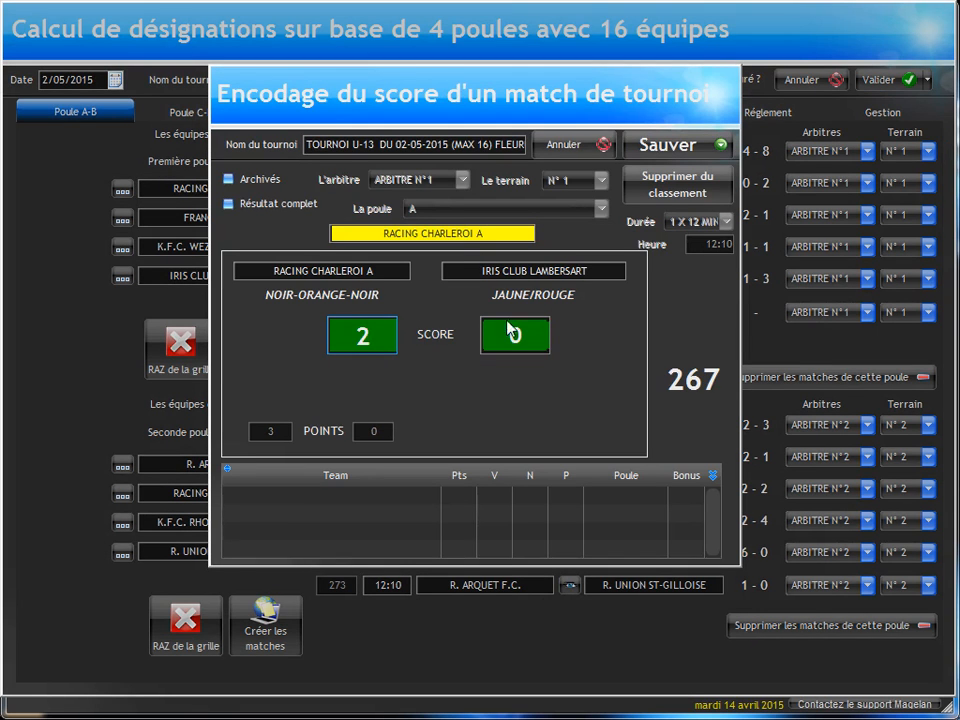
key("Tab")
type("1")
left_click(670, 150)
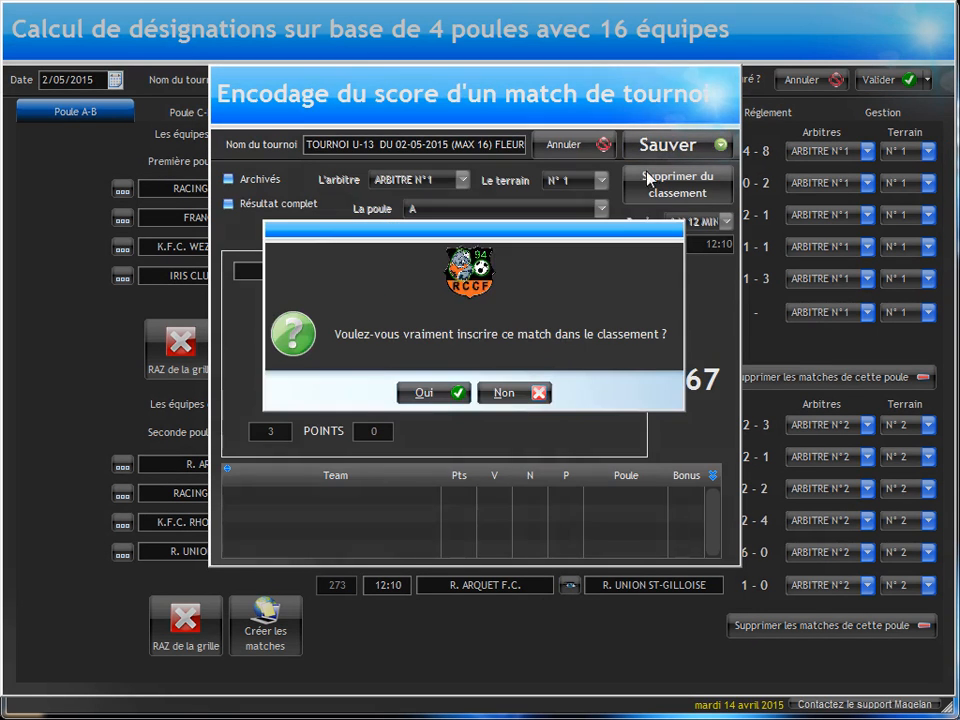
left_click(429, 392)
left_click(474, 392)
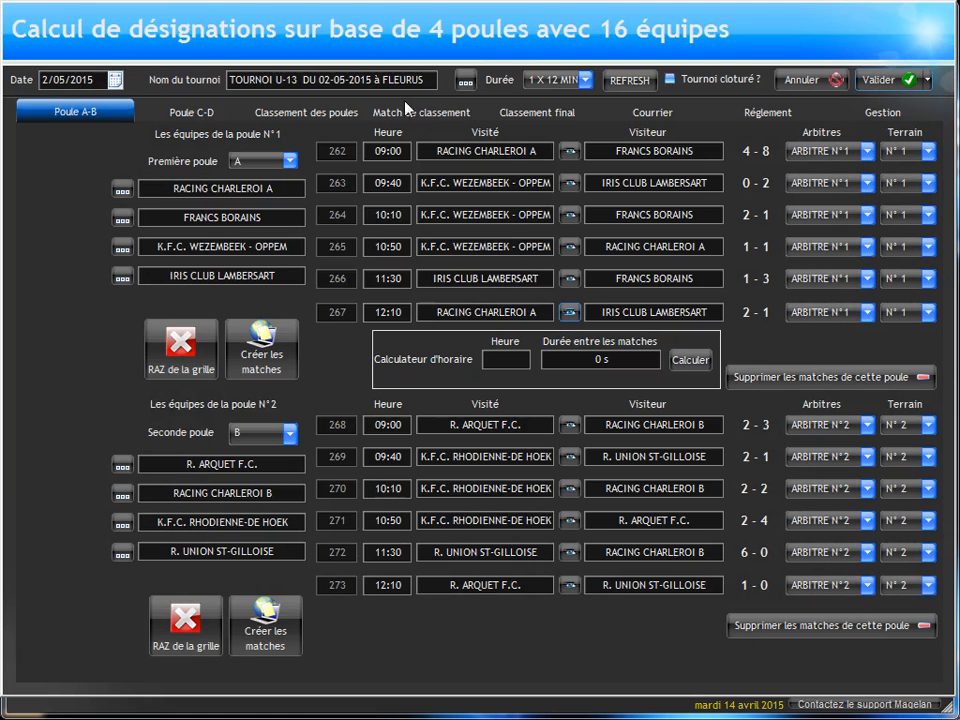
Step: Refresh the rankings of the four pools and look over the placement matches for 1st to 16th place
left_click(195, 112)
left_click(275, 112)
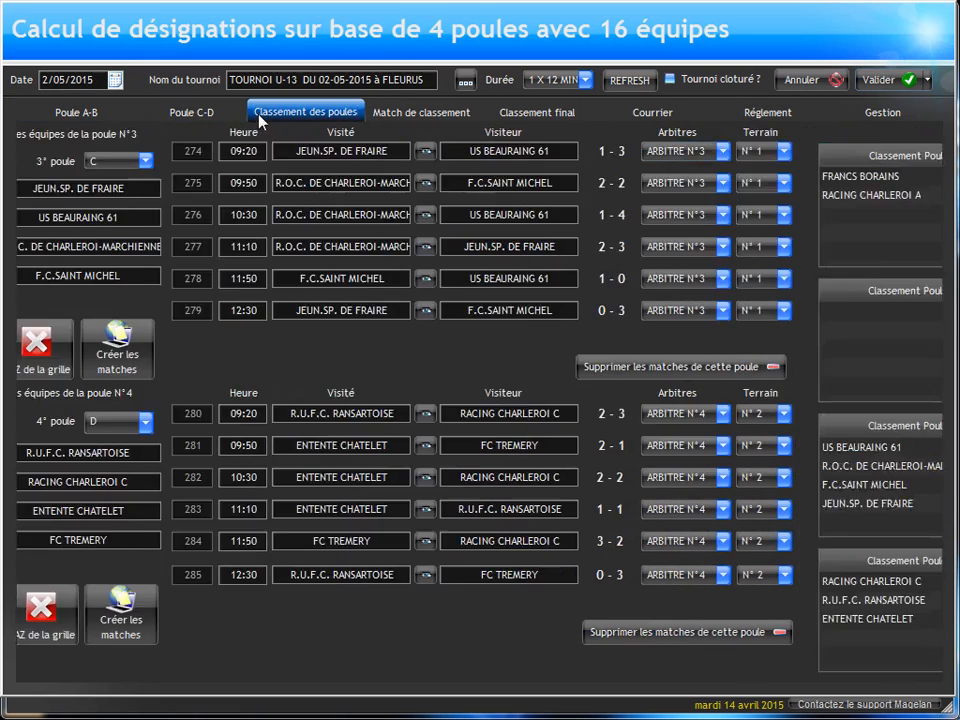
left_click(909, 135)
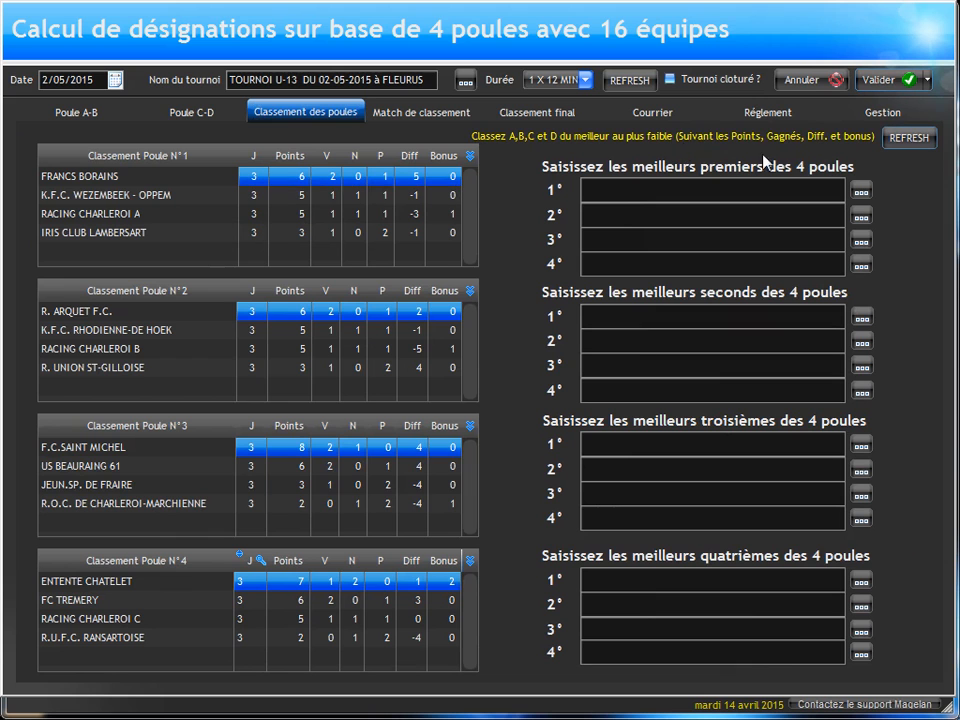
left_click(418, 112)
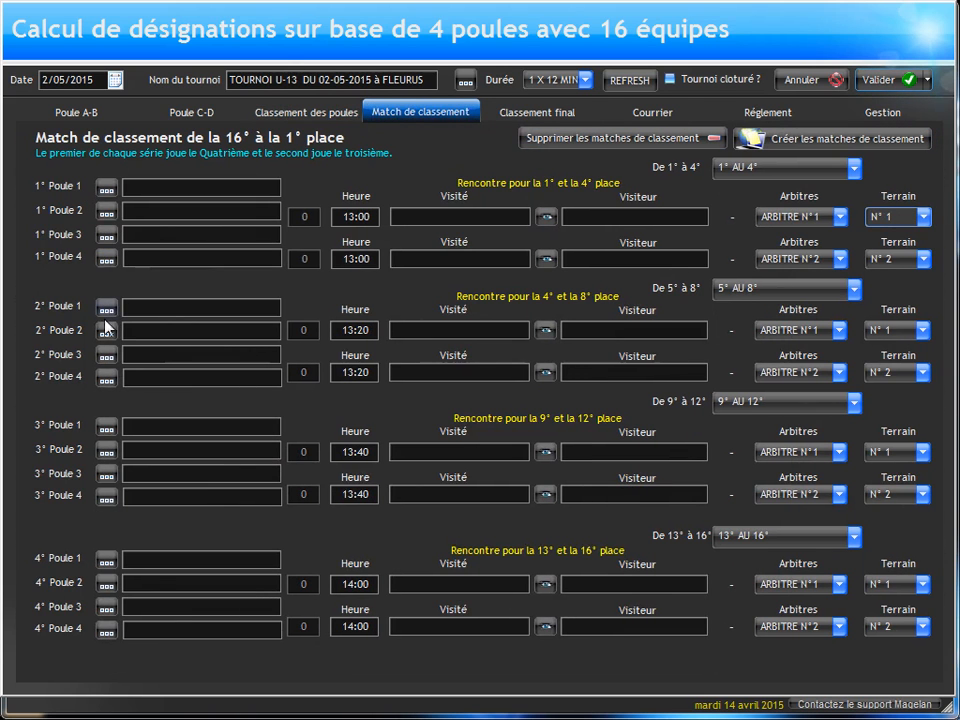
Step: Enter F.C.SAINT MICHEL as first and ENTENTE CHATELET as second among the best pool winners, and check their placement matches
left_click(300, 111)
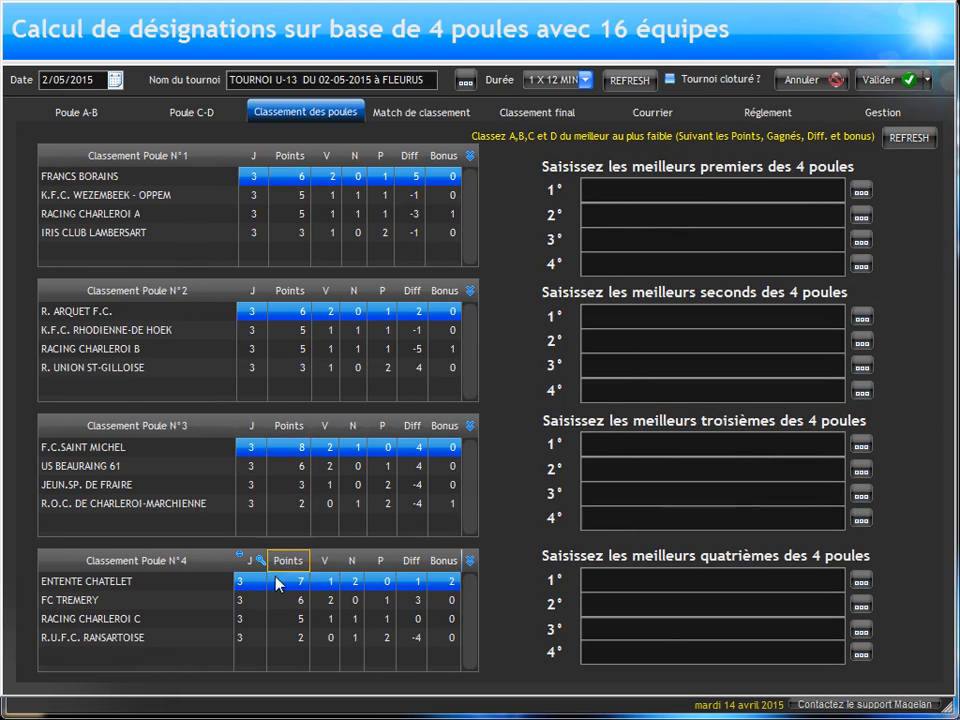
left_click(863, 194)
double_click(470, 288)
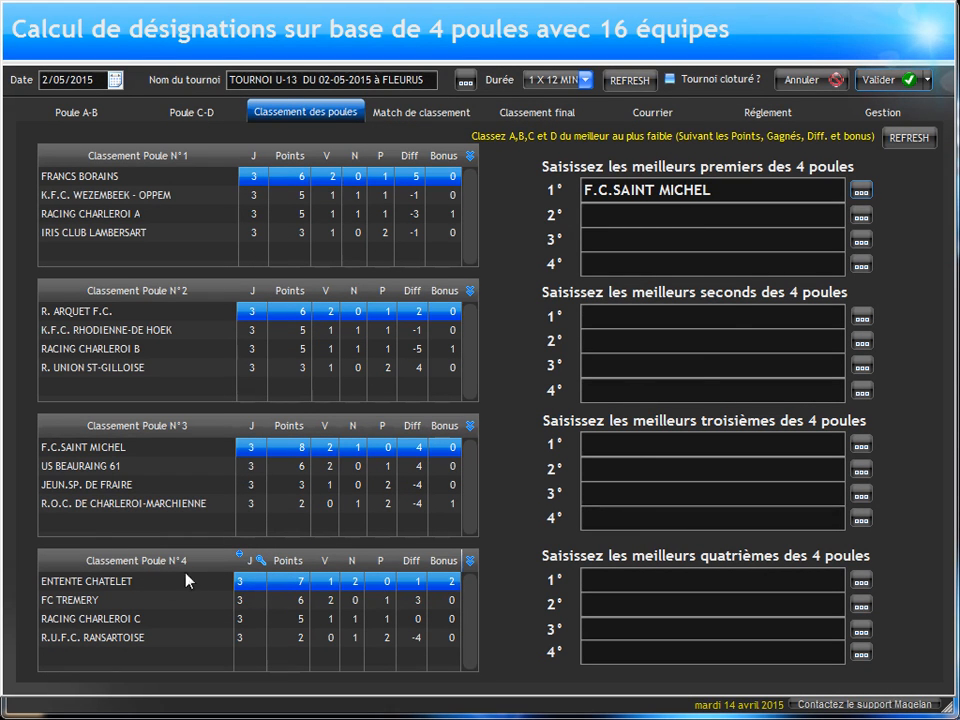
left_click(861, 216)
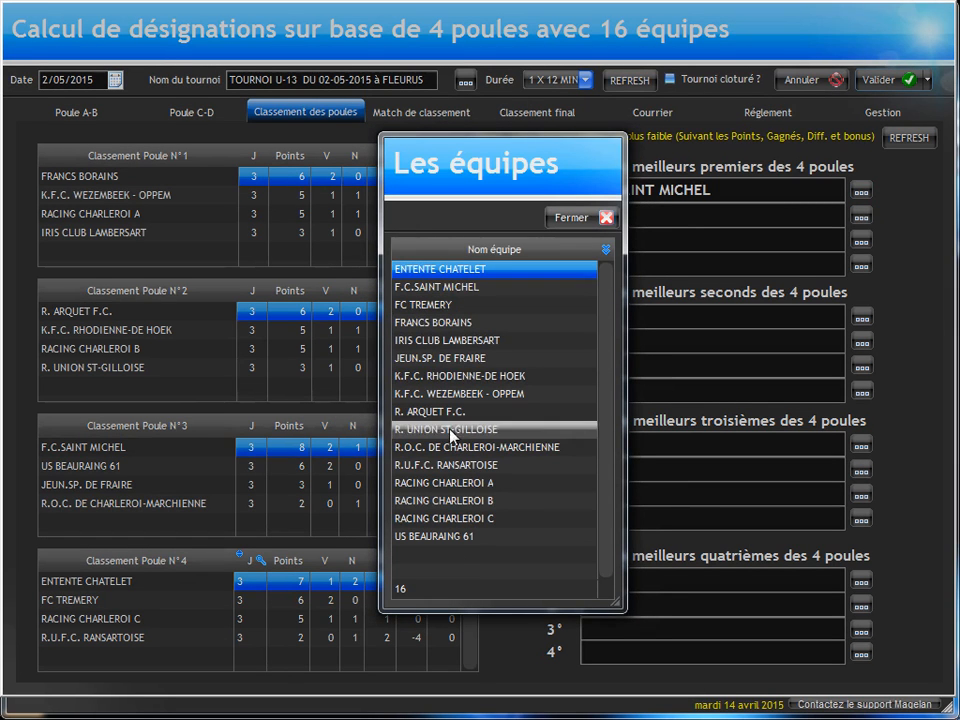
double_click(425, 269)
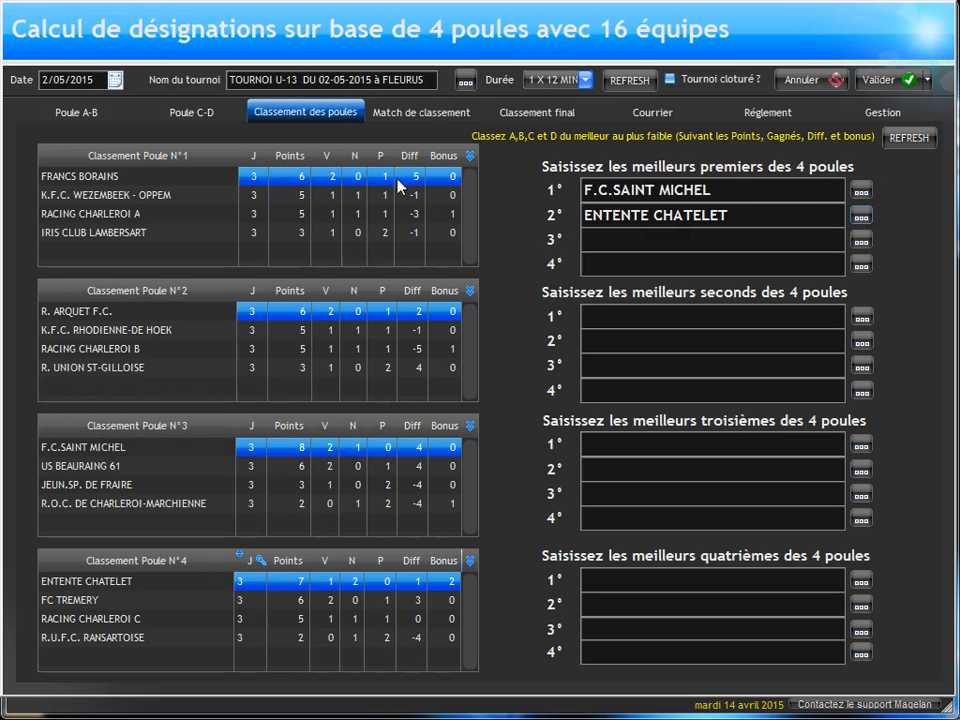
left_click(389, 116)
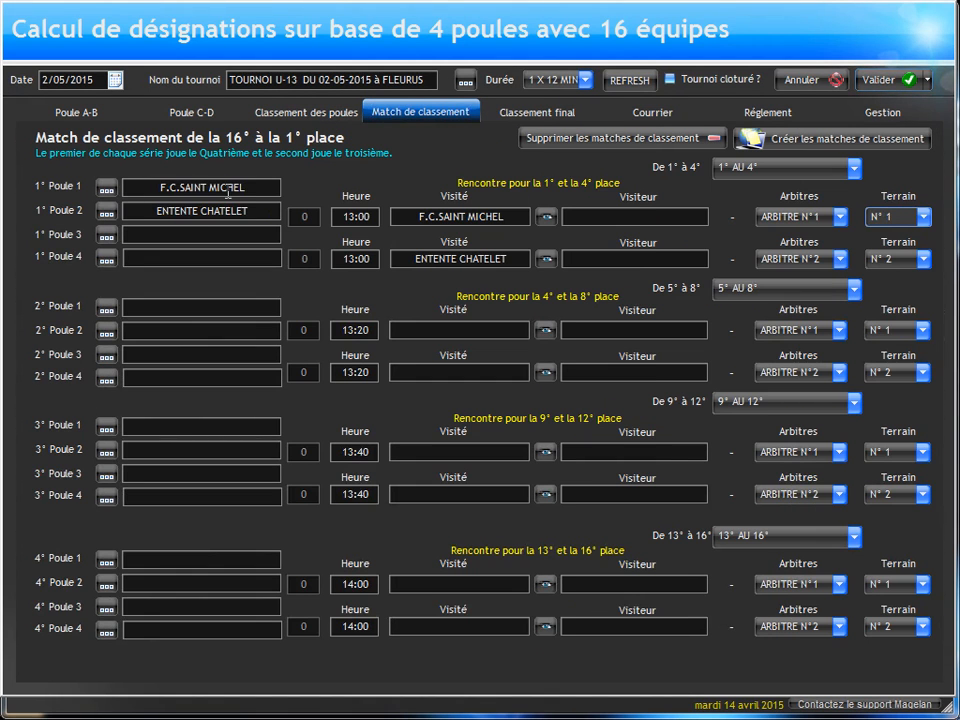
Step: Enter FRANCS BORAINS as third and R. ARQUET F.C. as fourth among the best pool winners
left_click(300, 113)
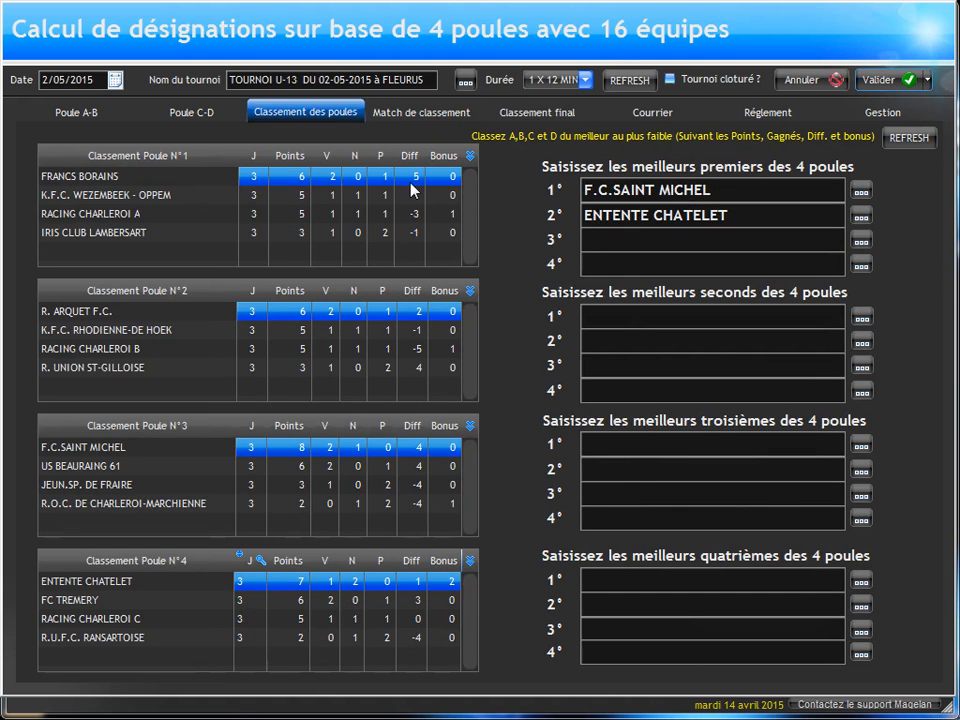
left_click(861, 240)
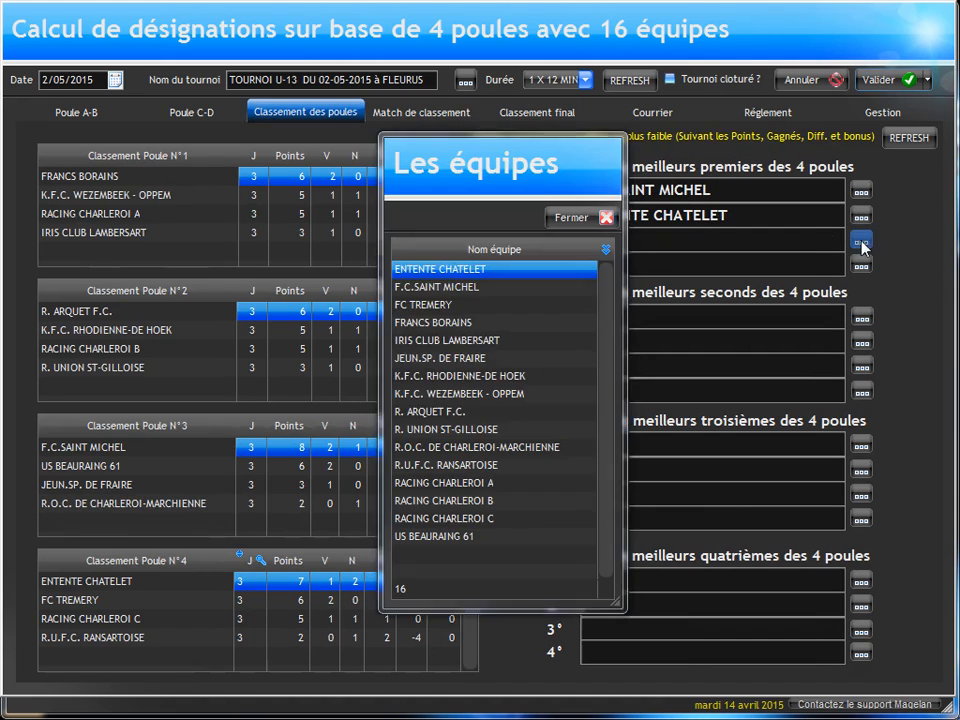
double_click(440, 322)
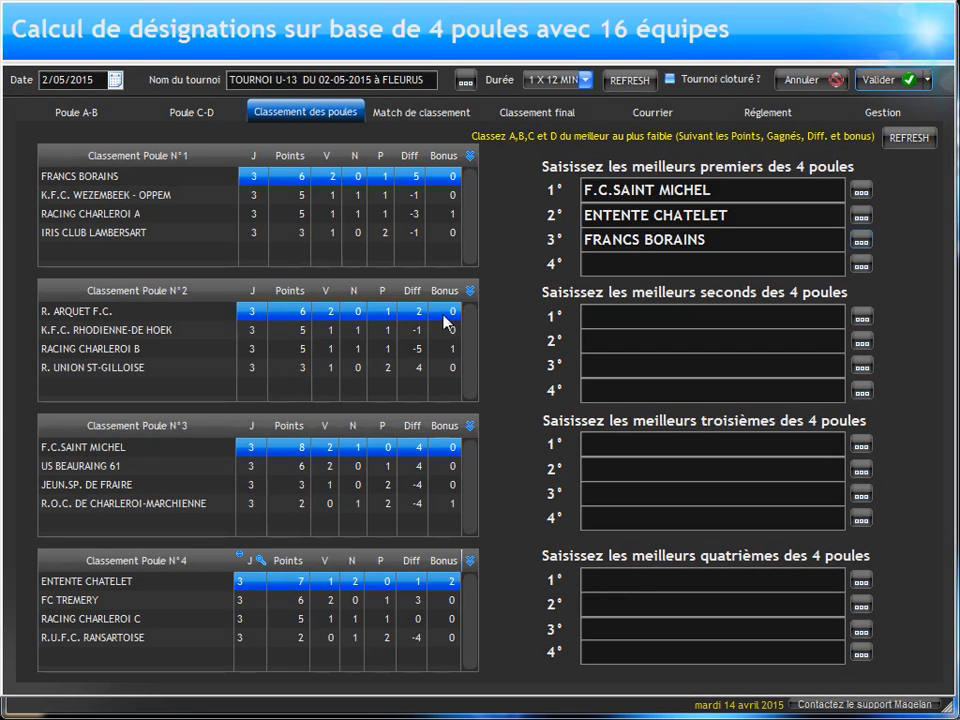
left_click(861, 264)
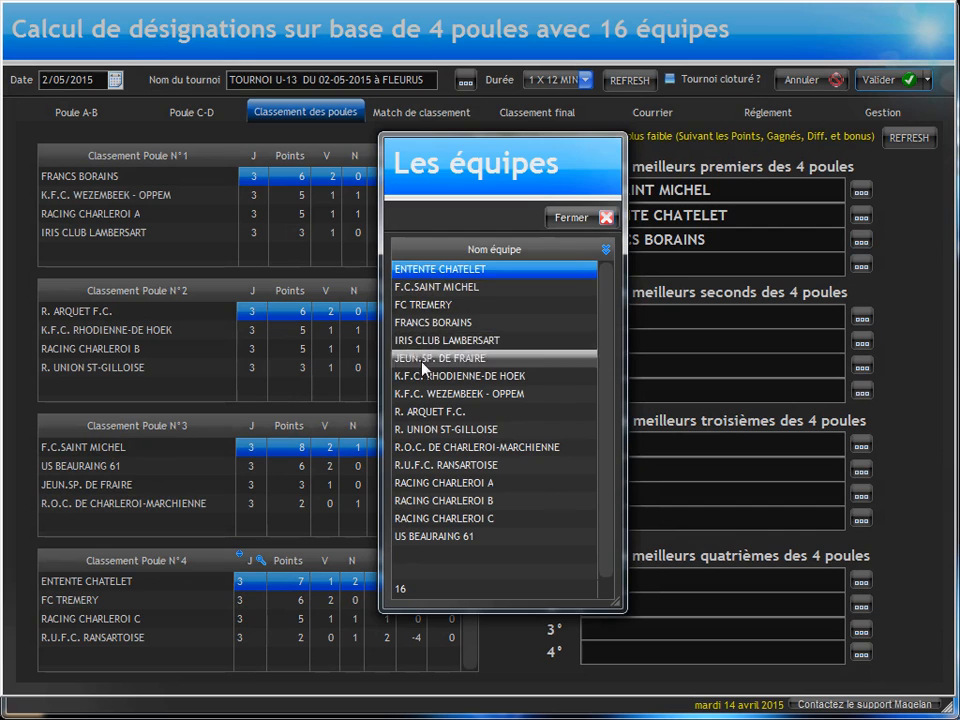
double_click(430, 410)
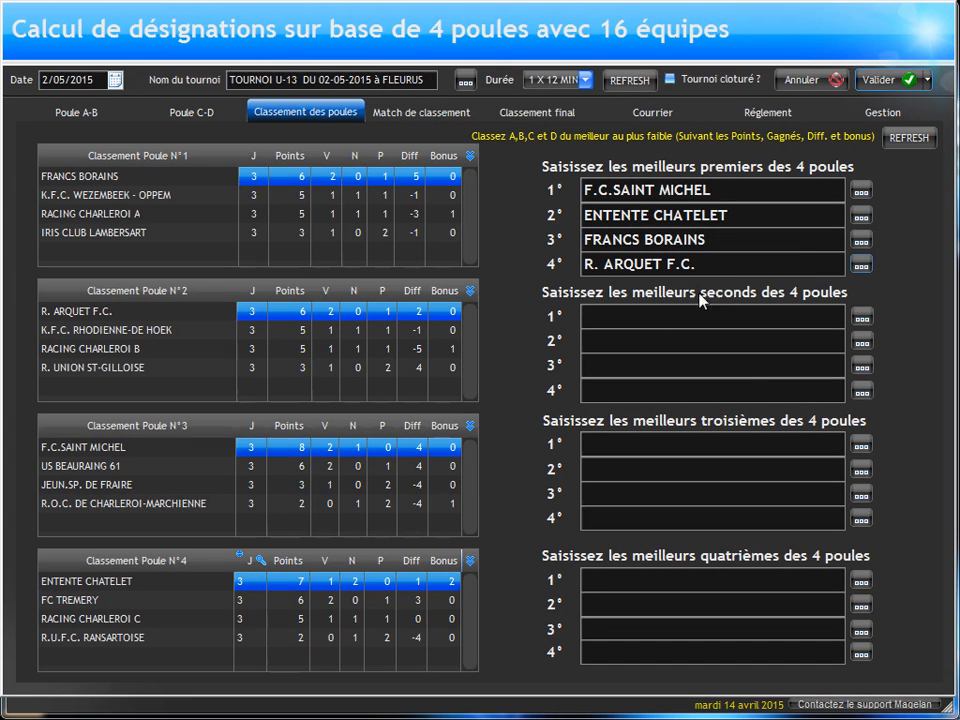
Step: Compare the pools' second-placed teams and enter US BEAURAING 61 as first and FC TREMERY as second among them
left_click(295, 200)
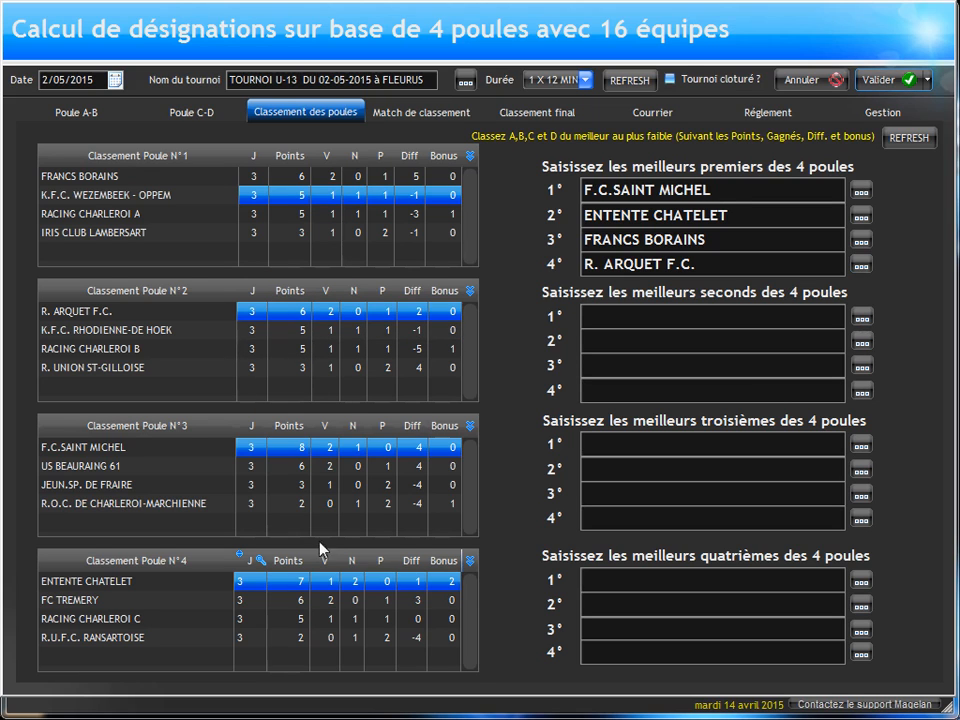
left_click(296, 468)
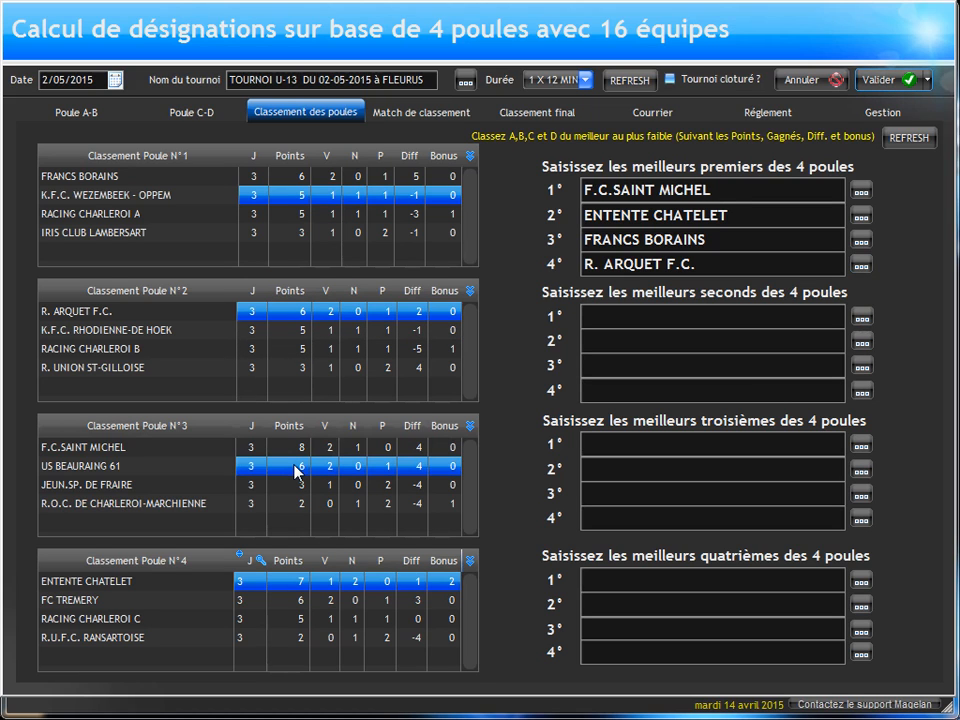
left_click(861, 318)
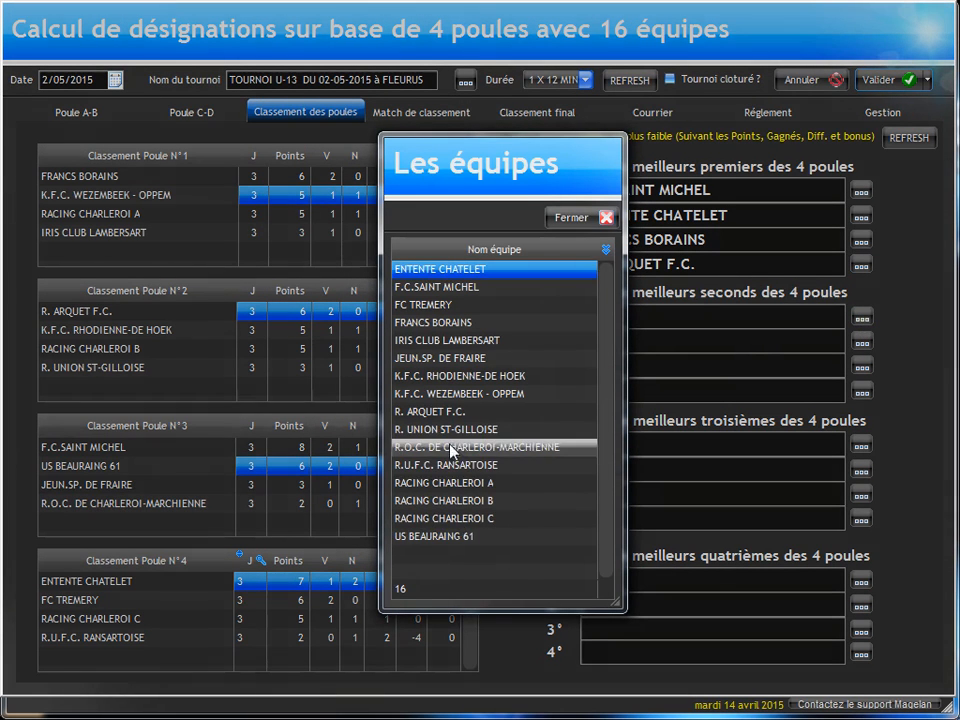
left_click(440, 538)
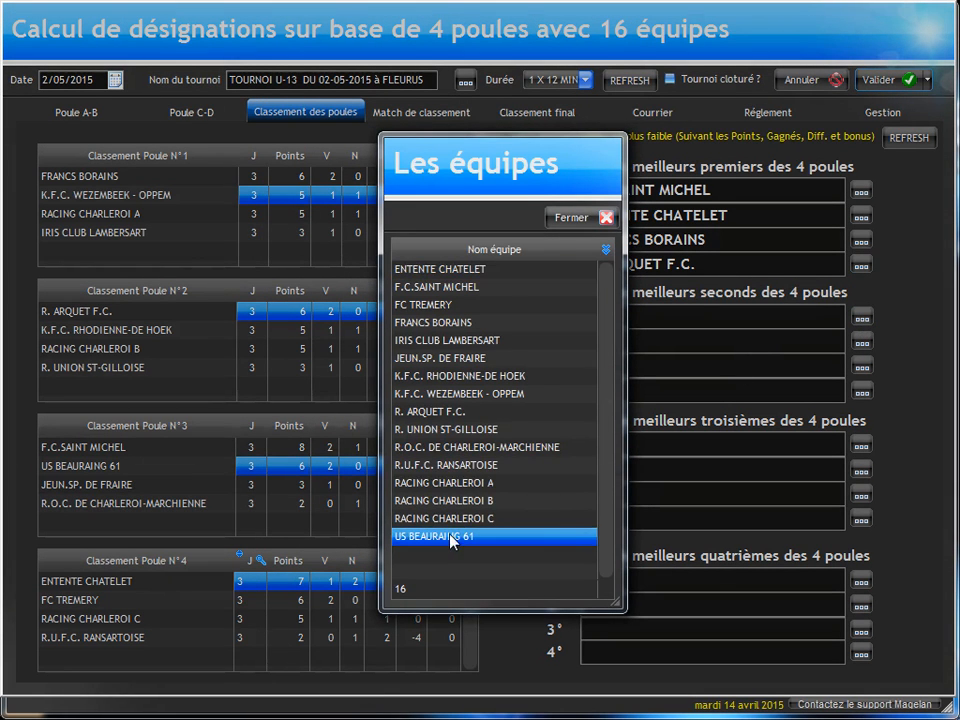
double_click(454, 538)
left_click(861, 341)
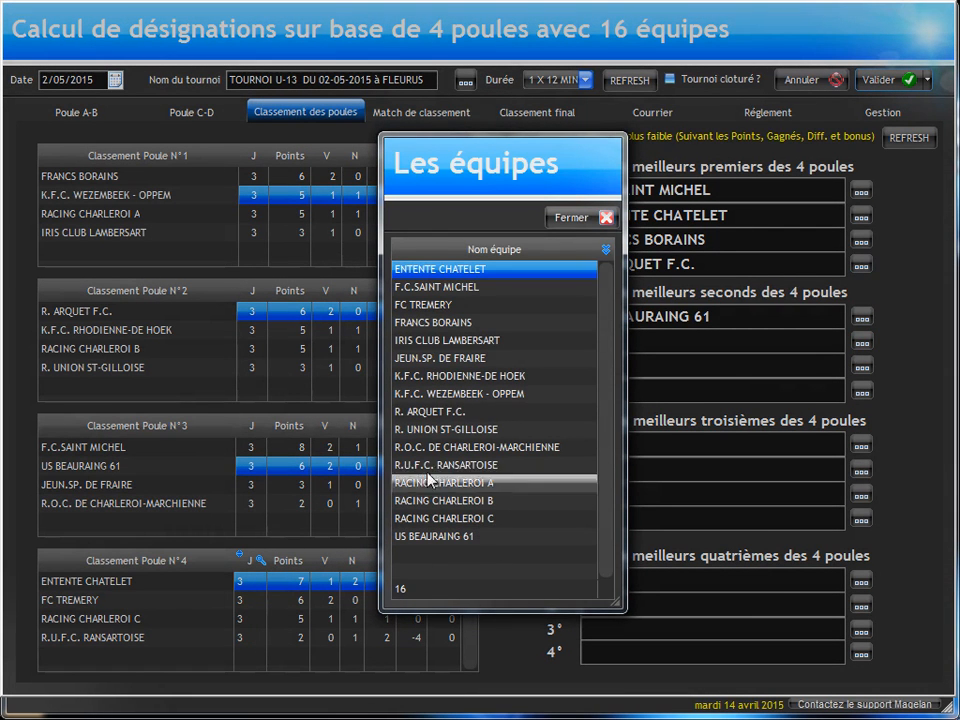
left_click(430, 305)
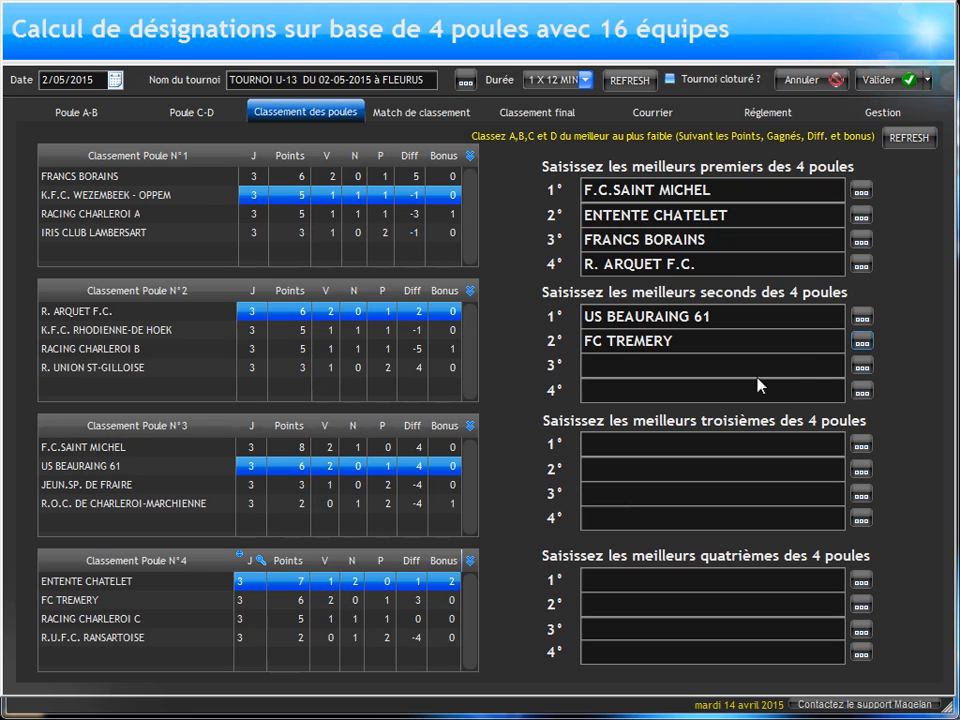
Step: Enter K.F.C. WEZEMBEEK - OPPEM as third and K.F.C. RHODIENNE-DE HOEK as fourth among the best seconds, and check the placement matches
left_click(863, 368)
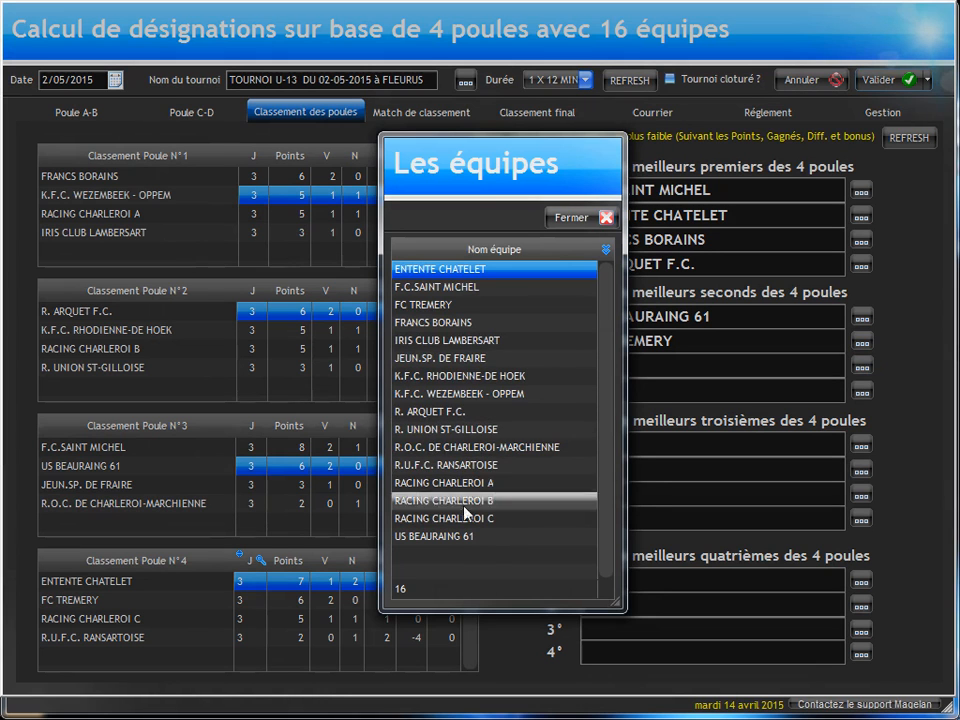
double_click(459, 395)
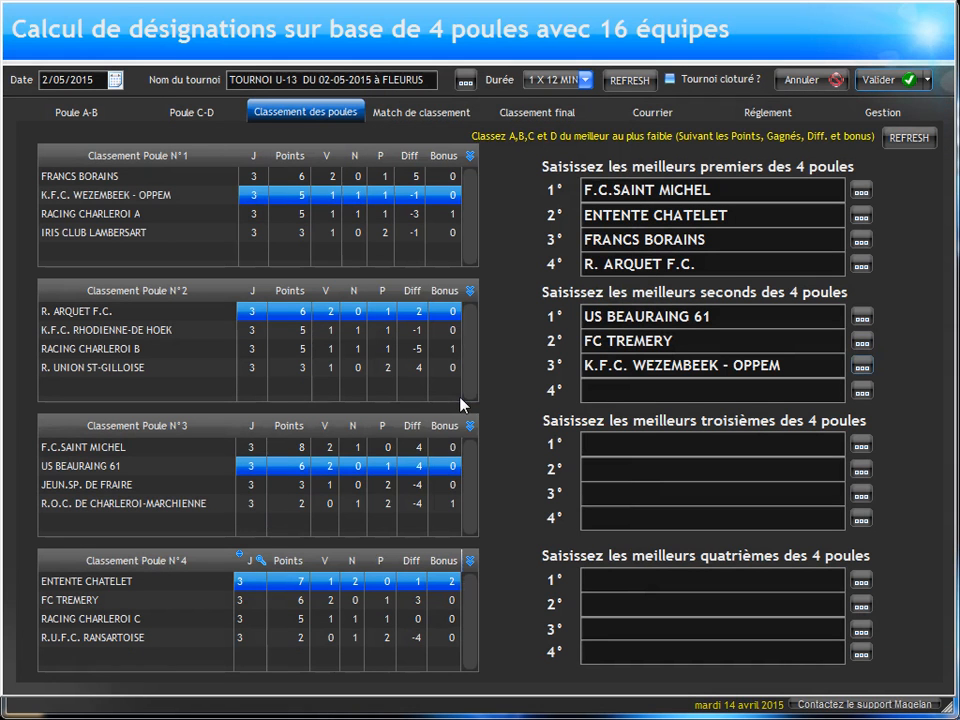
left_click(861, 390)
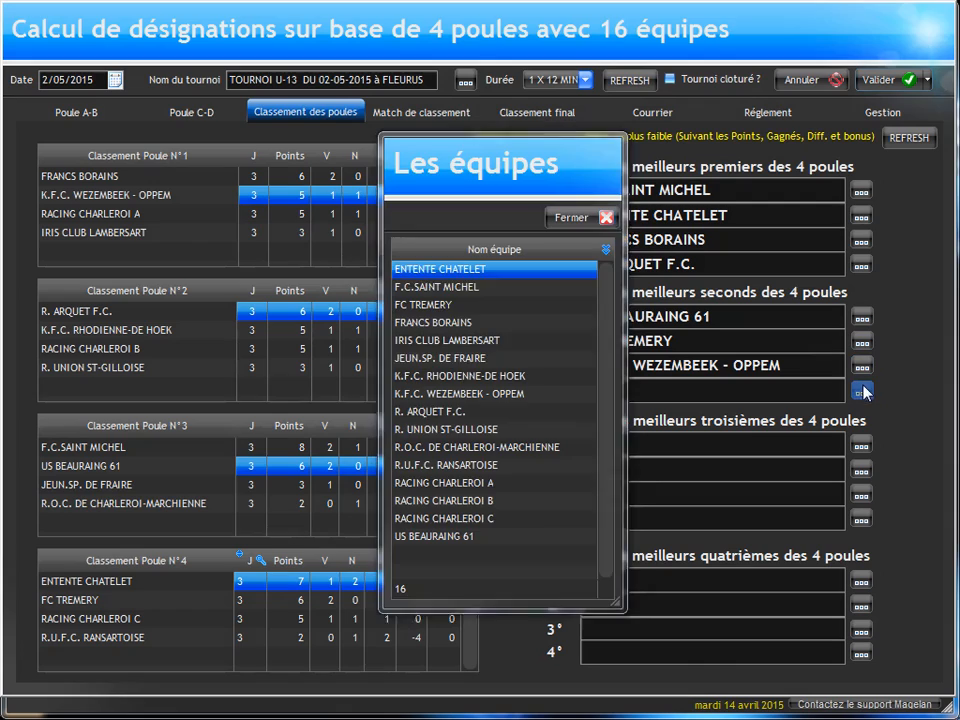
double_click(514, 375)
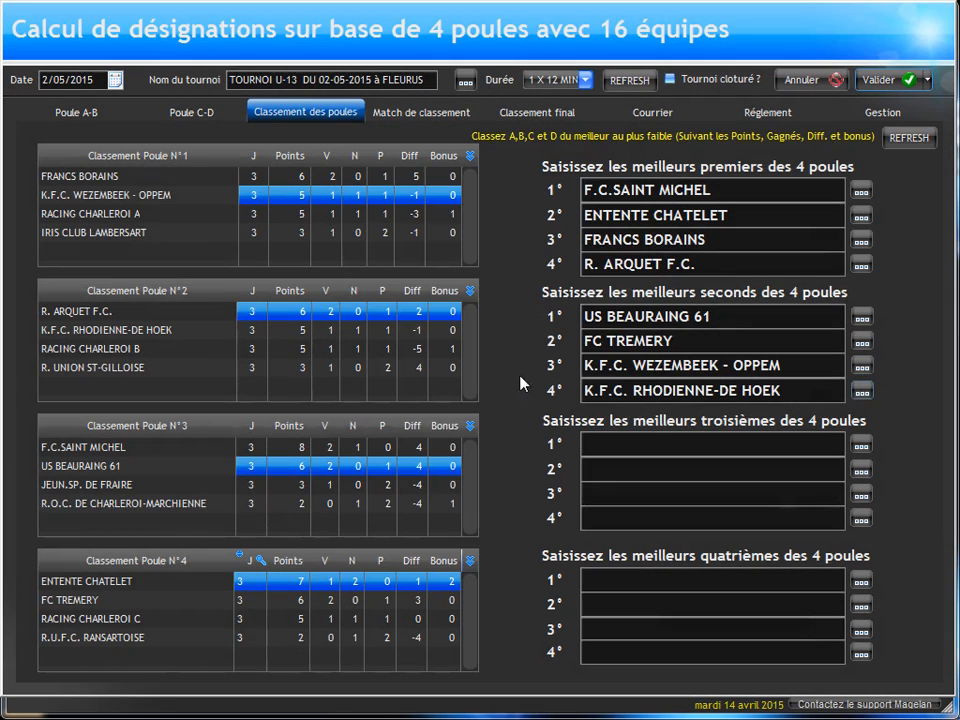
left_click(408, 110)
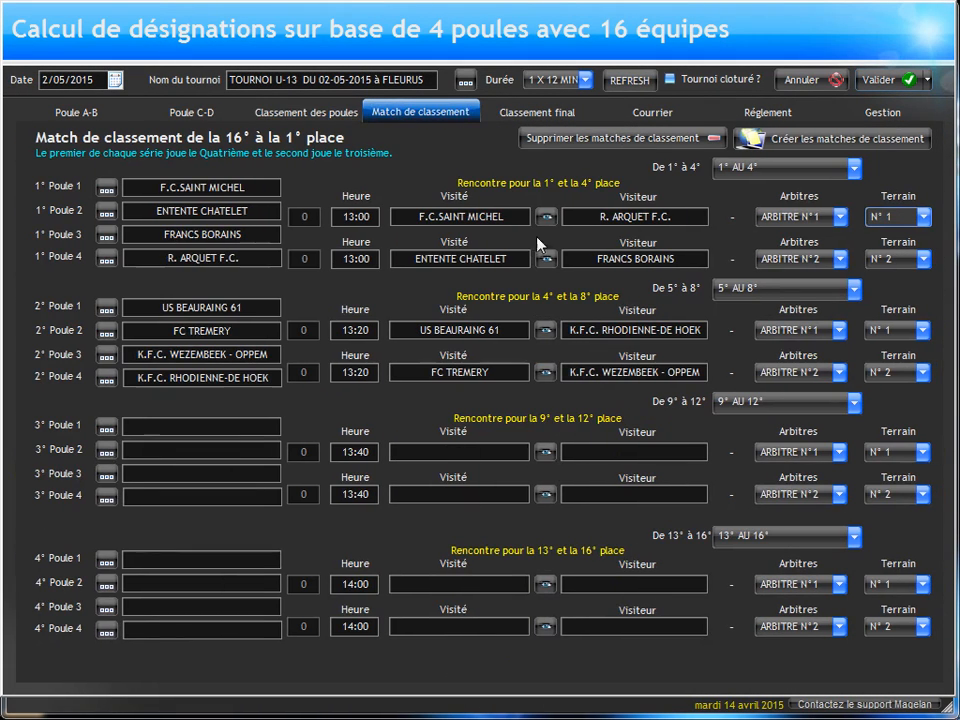
Step: Compare the pools' third-placed teams and enter RACING CHARLEROI C as first and RACING CHARLEROI A as second among them
left_click(273, 113)
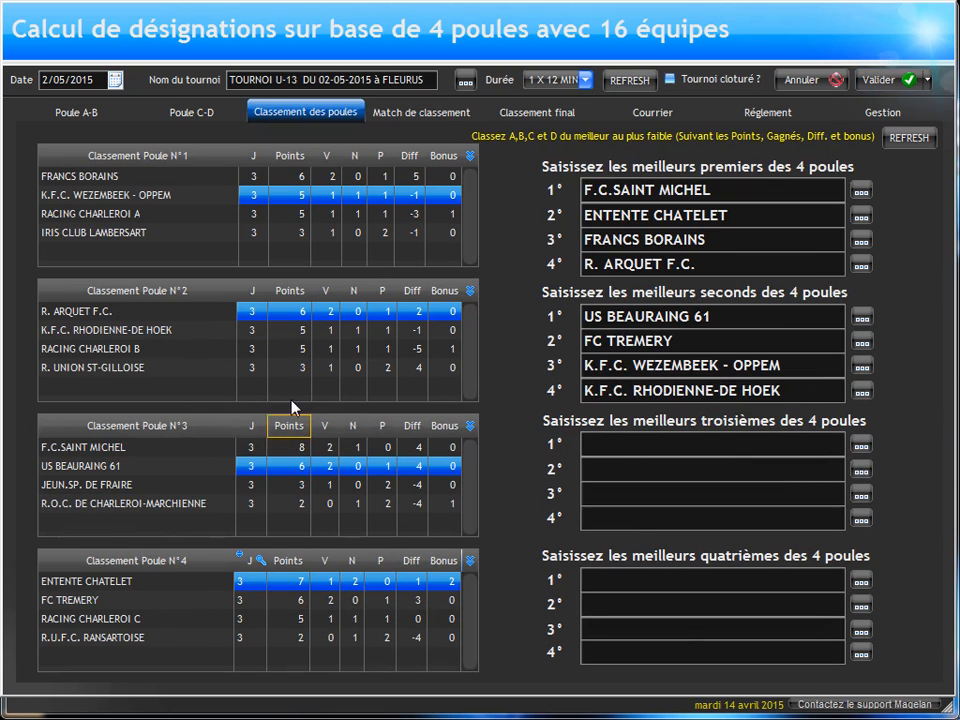
left_click(288, 622)
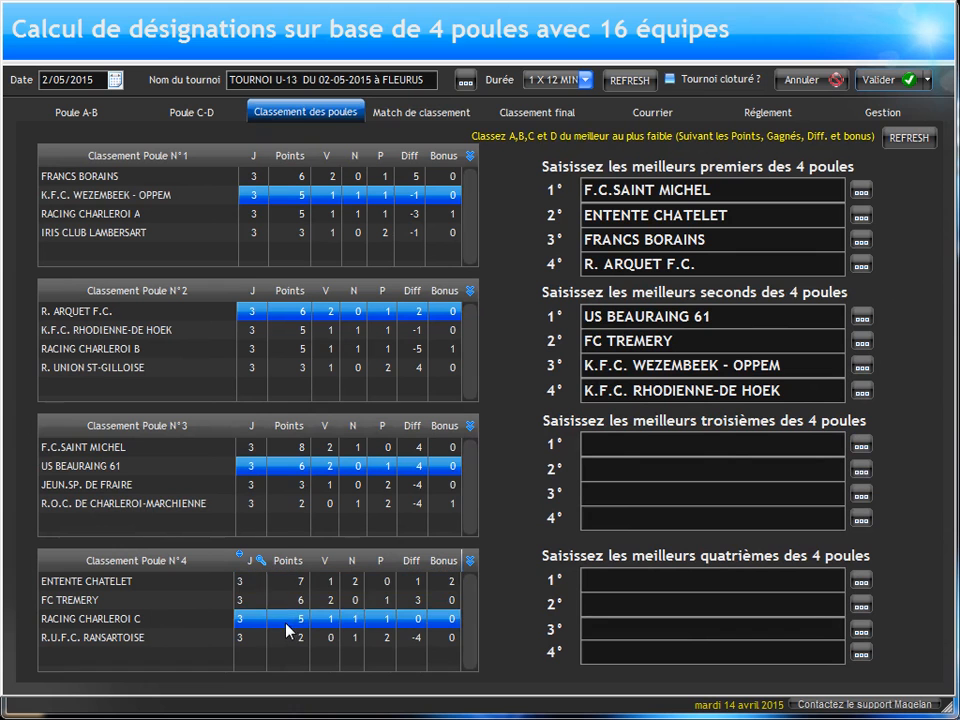
left_click(860, 445)
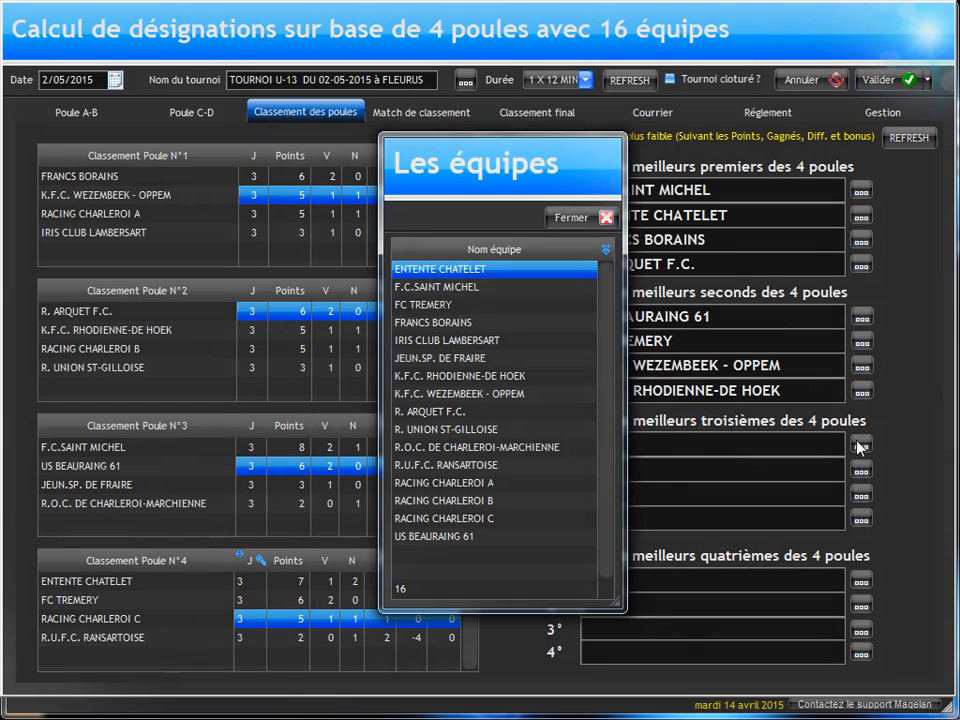
double_click(484, 518)
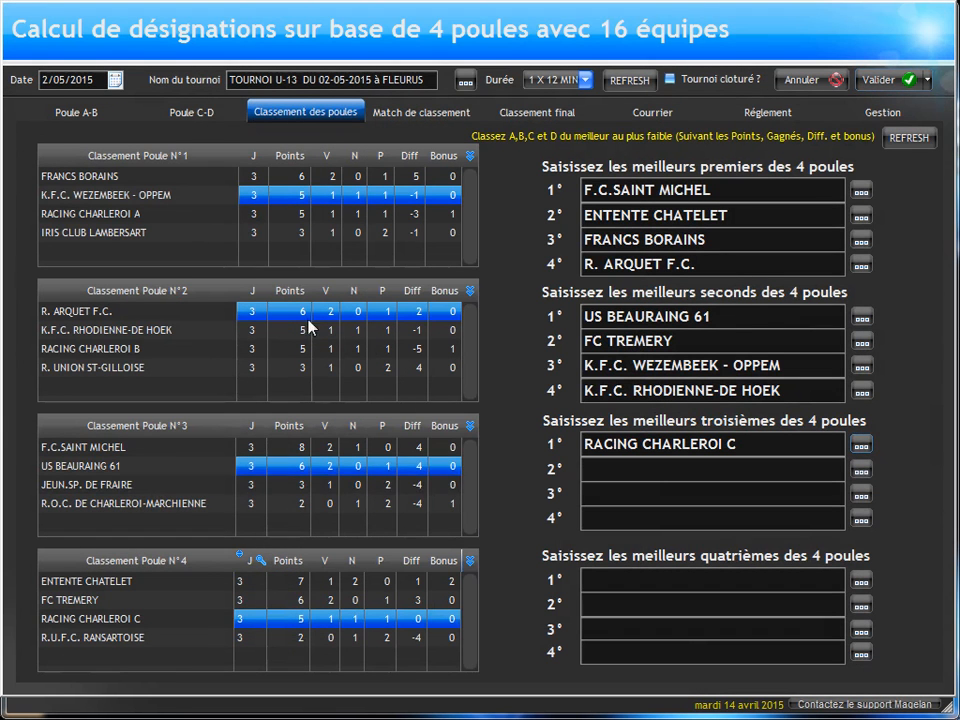
left_click(296, 215)
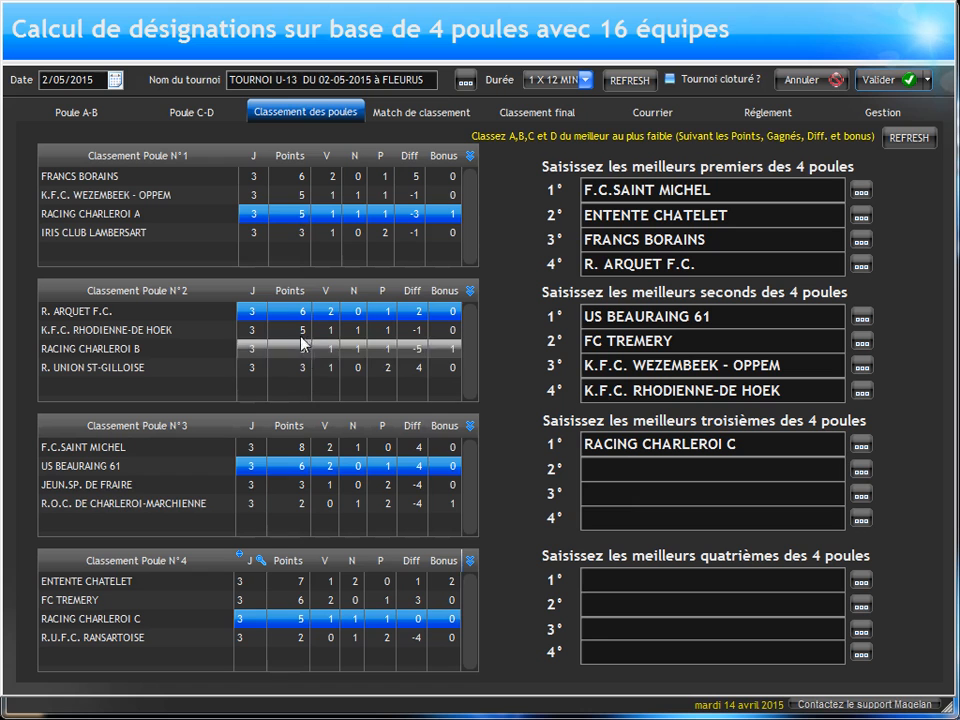
left_click(861, 469)
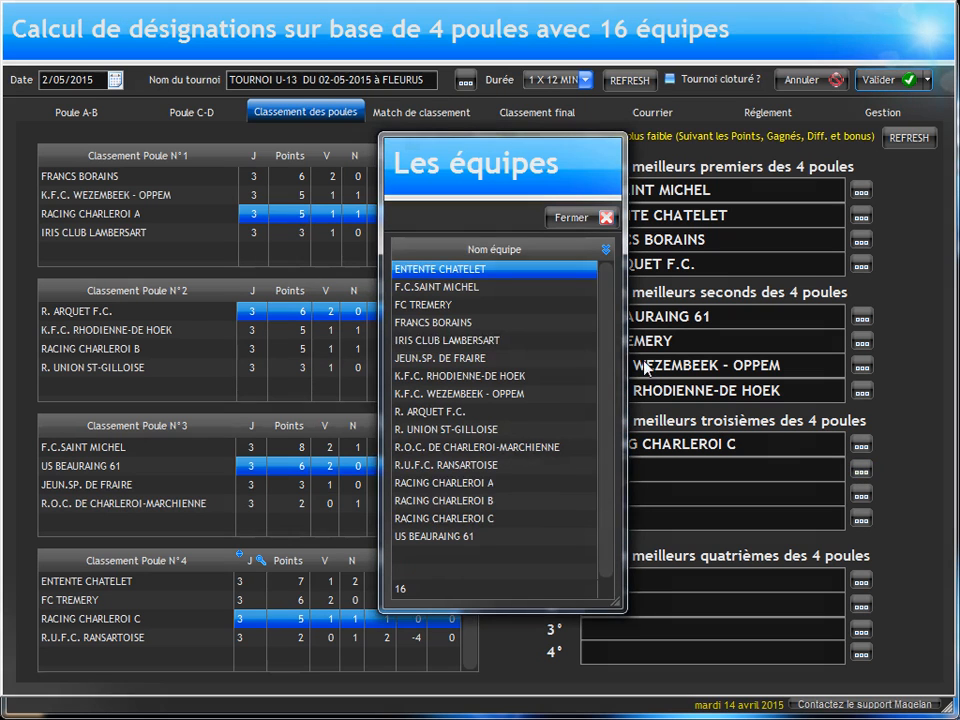
double_click(445, 483)
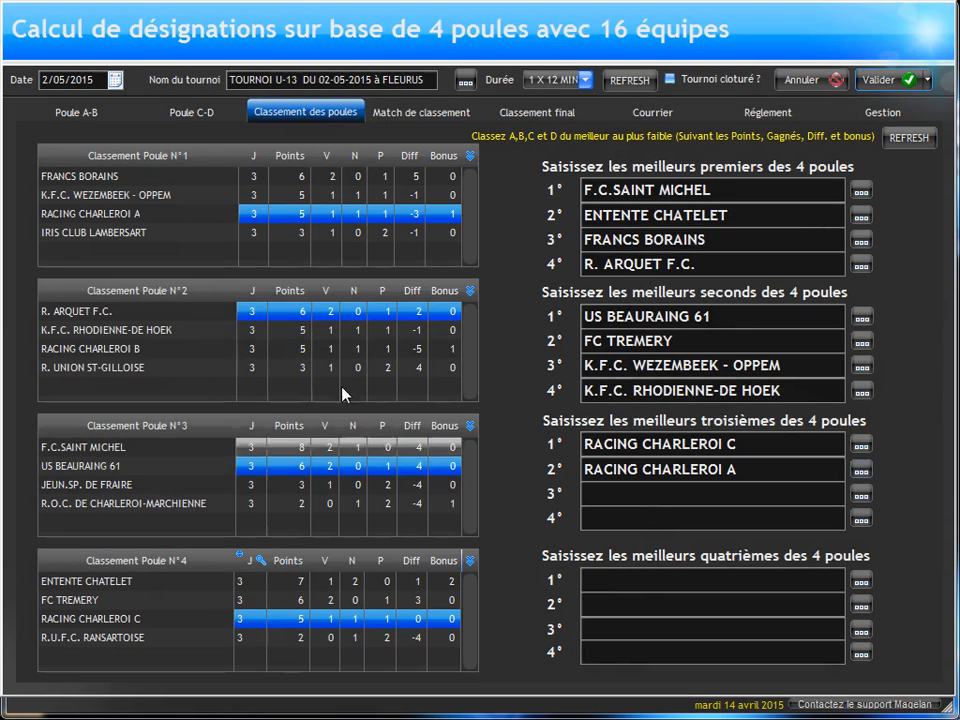
Step: Enter JEUN.SP. DE FRAIRE as third and RACING CHARLEROI B as fourth among the best thirds, and check the placement matches
left_click(315, 485)
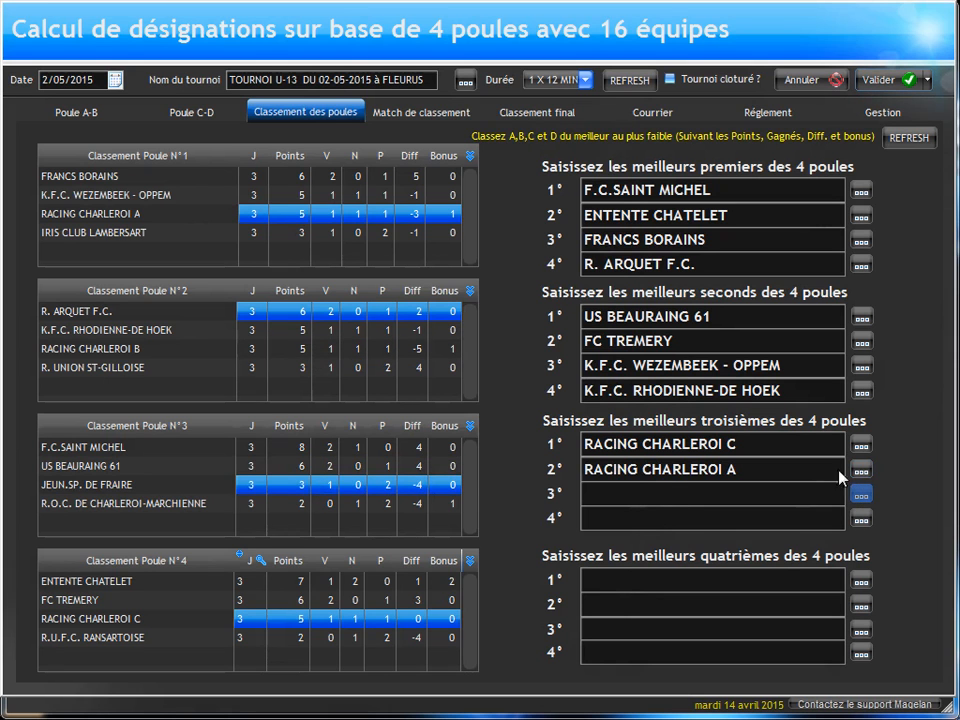
left_click(860, 494)
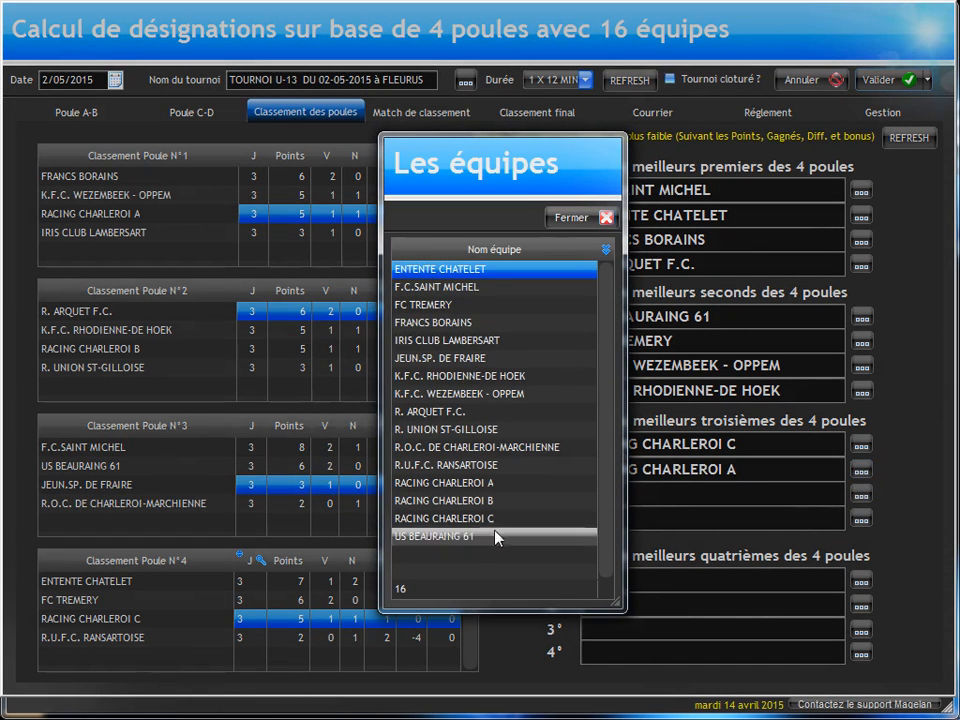
left_click(470, 358)
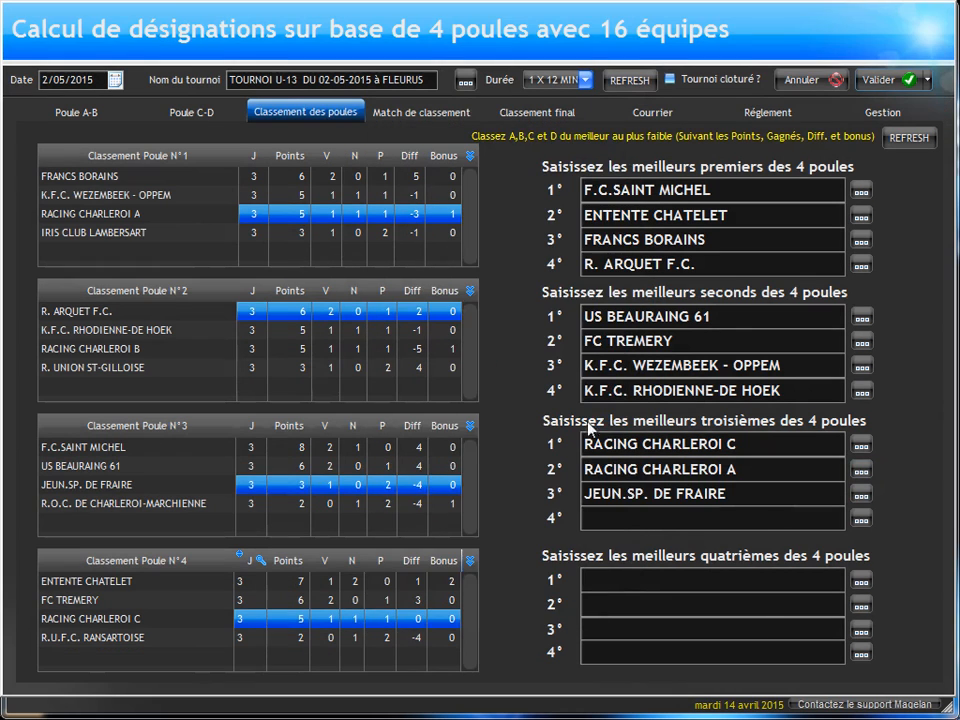
left_click(860, 520)
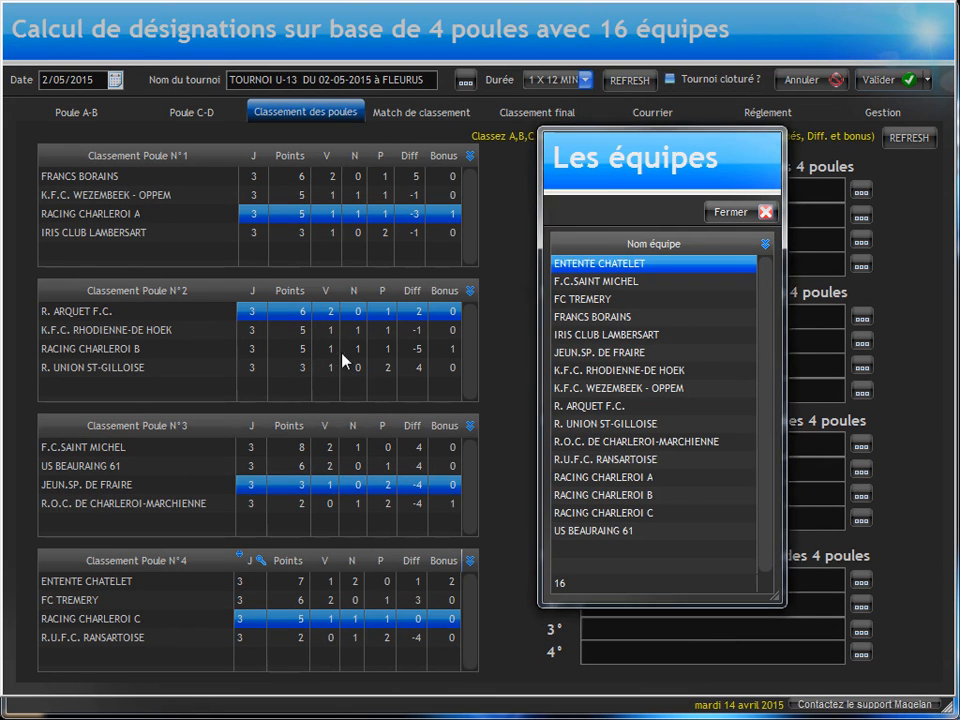
double_click(678, 497)
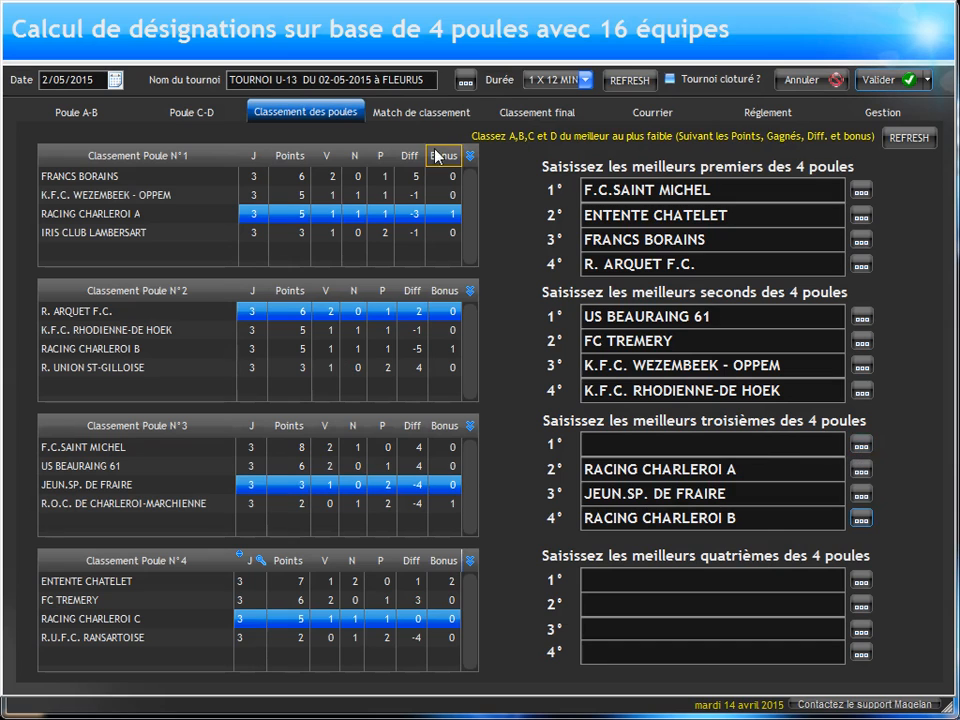
left_click(410, 112)
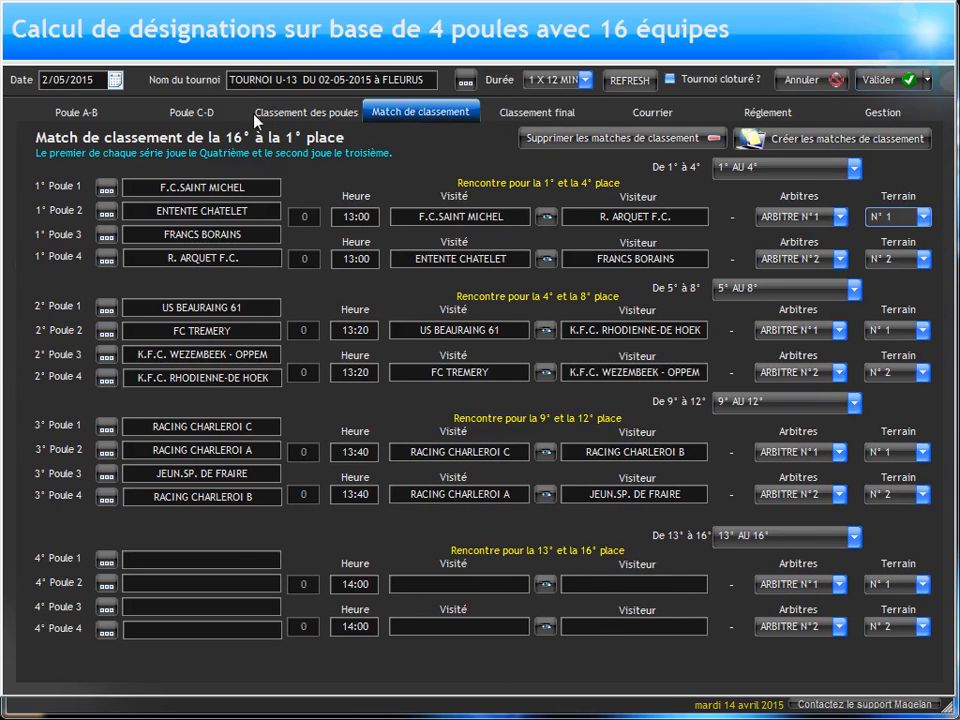
Step: Enter R. UNION ST-GILLOISE as first and IRIS CLUB LAMBERSART as second among the pools' best fourth-placed teams
left_click(268, 118)
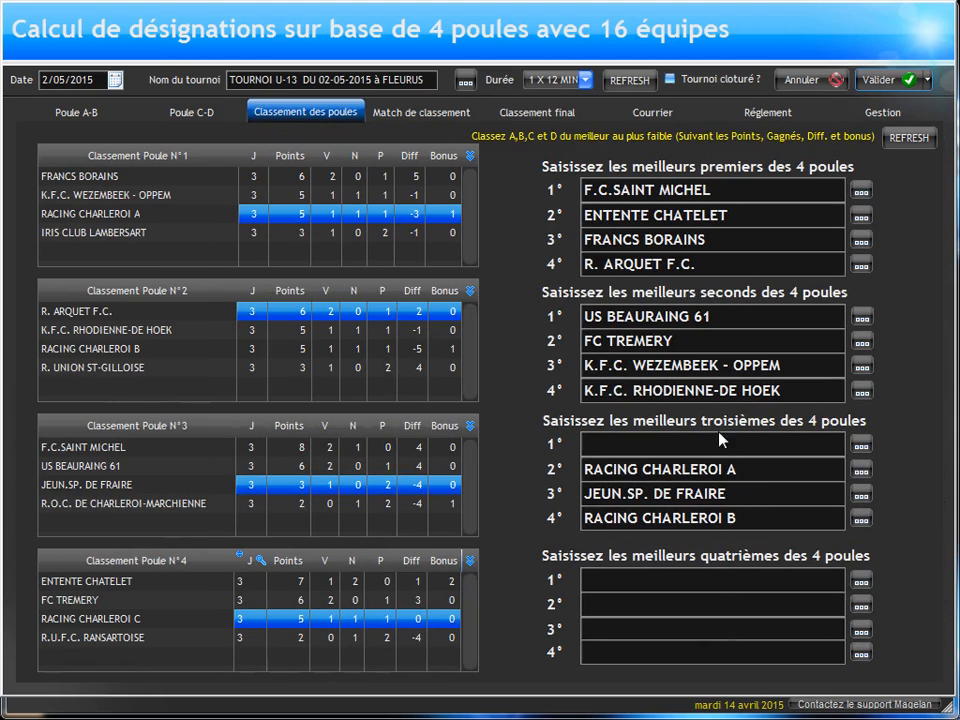
left_click(860, 584)
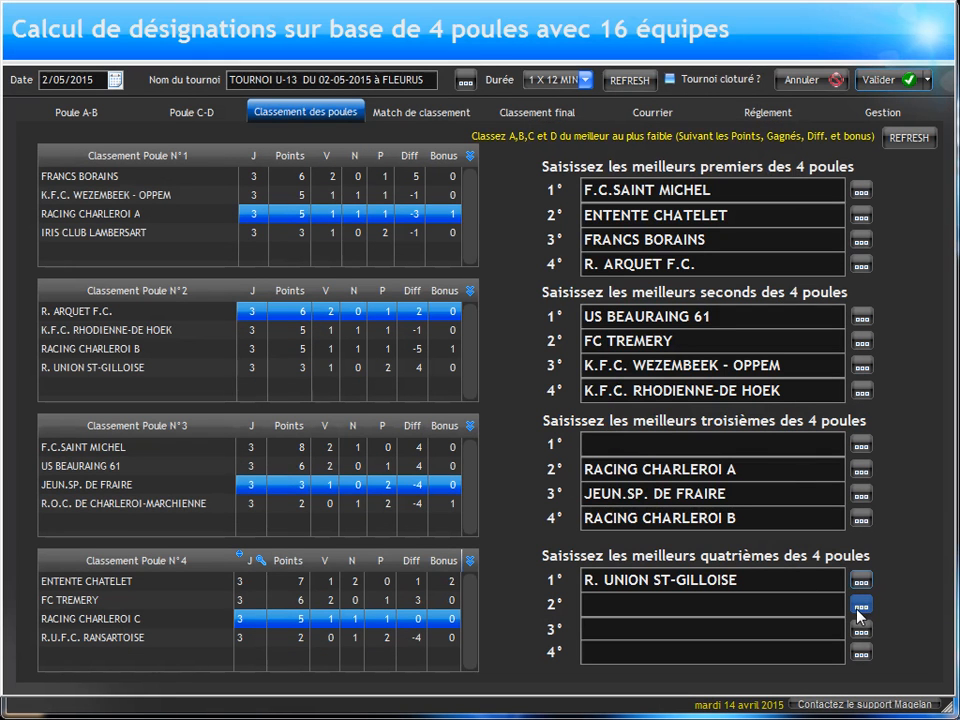
left_click(860, 606)
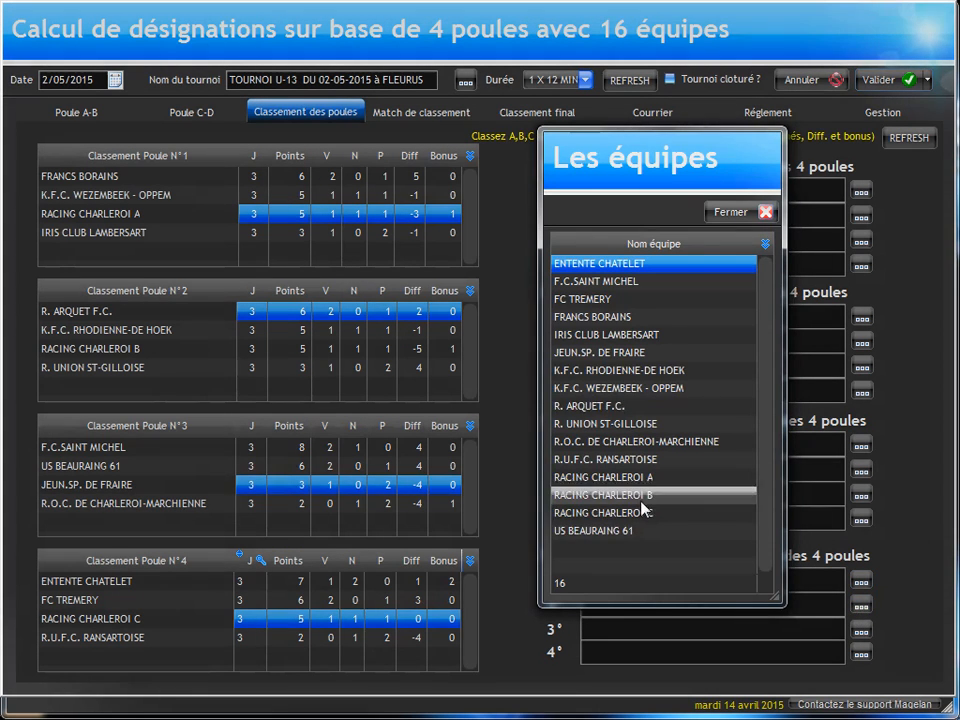
double_click(605, 335)
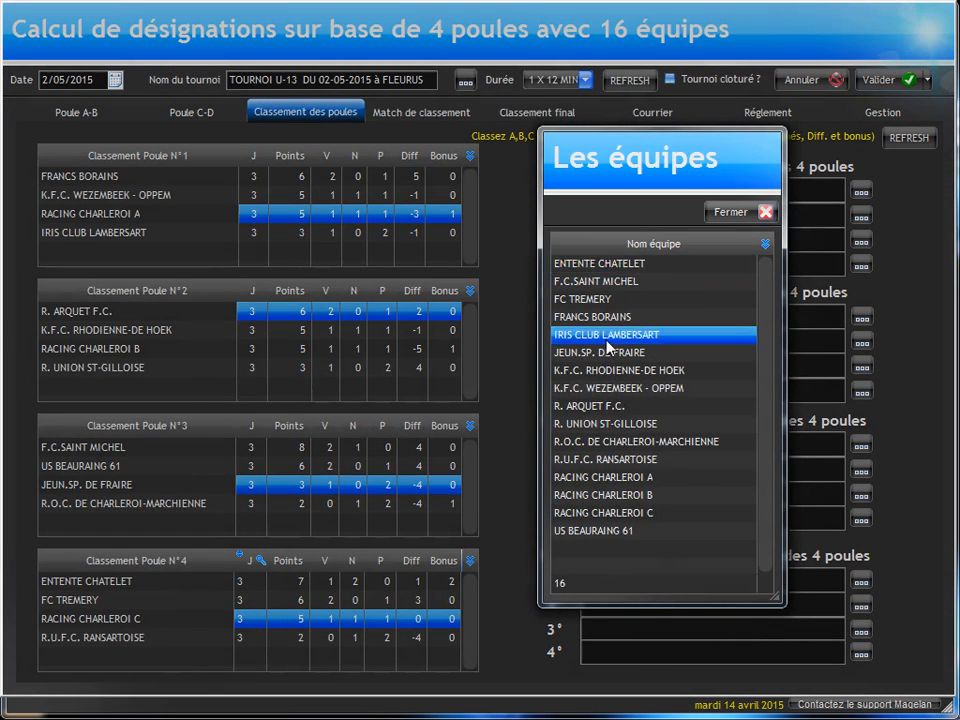
Step: Enter R.O.C. DE CHARLEROI-MARCHIENNE as third and R.U.F.C. RANSARTOISE as fourth among the best fourths, and check the placement matches
left_click(186, 503)
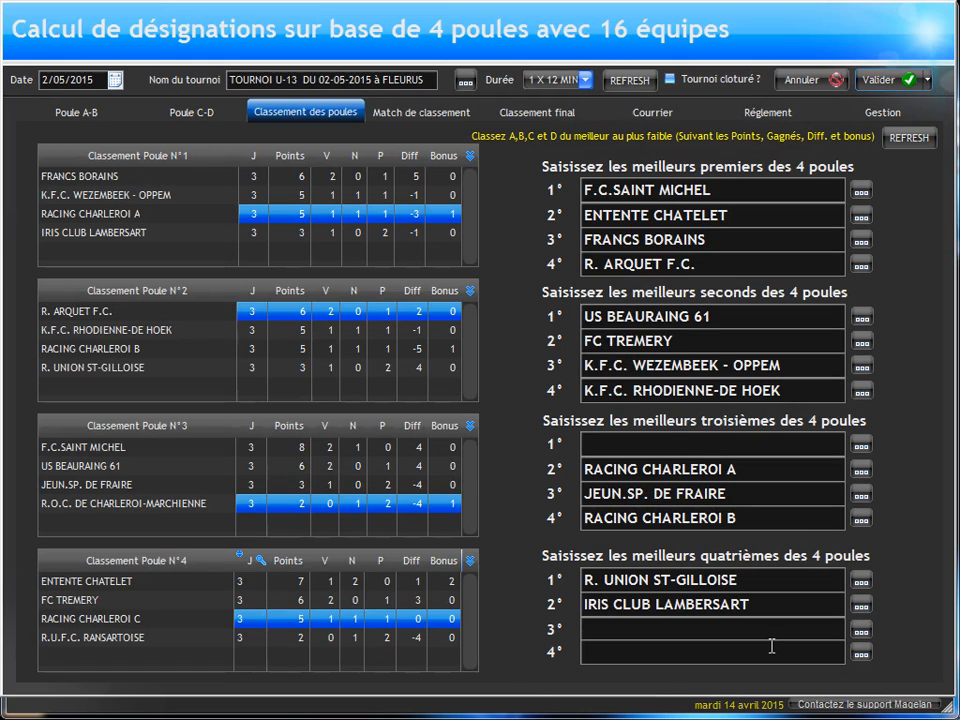
left_click(862, 631)
double_click(606, 507)
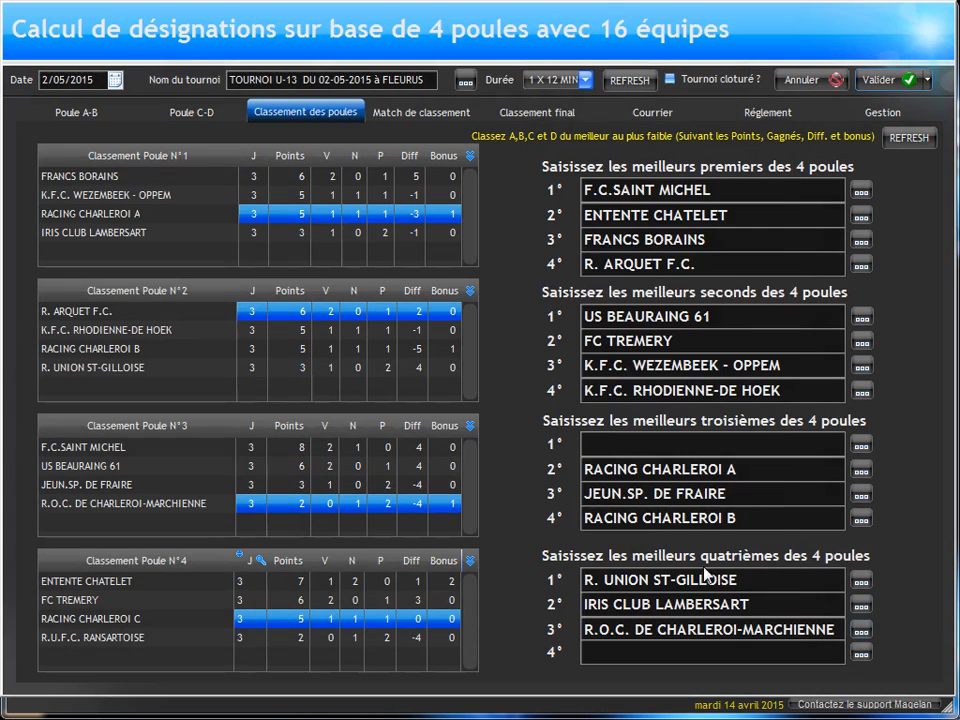
left_click(860, 652)
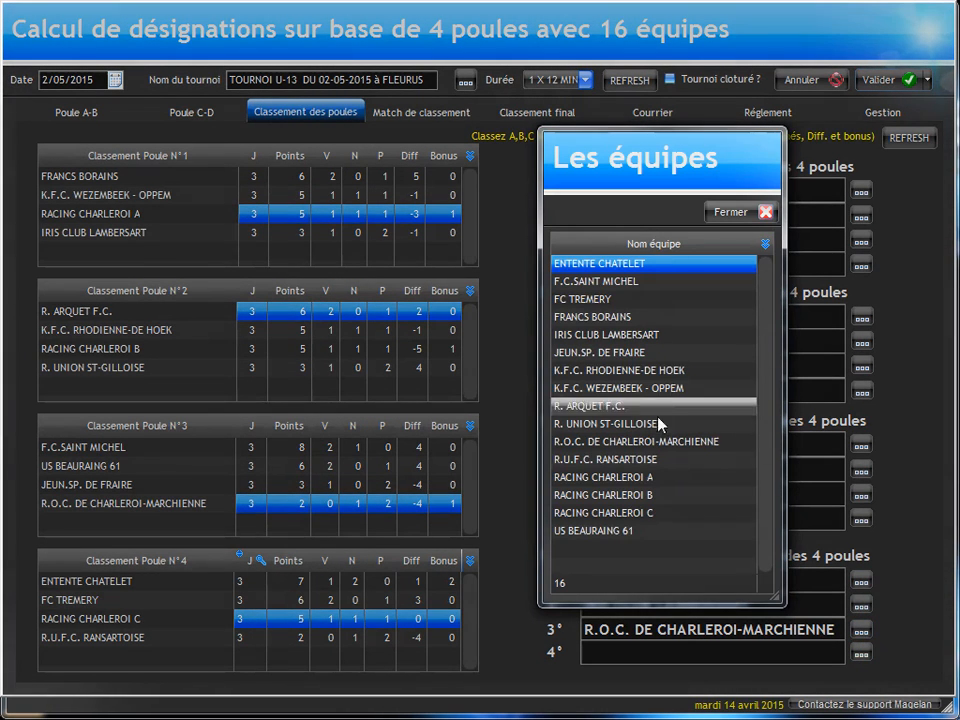
double_click(644, 459)
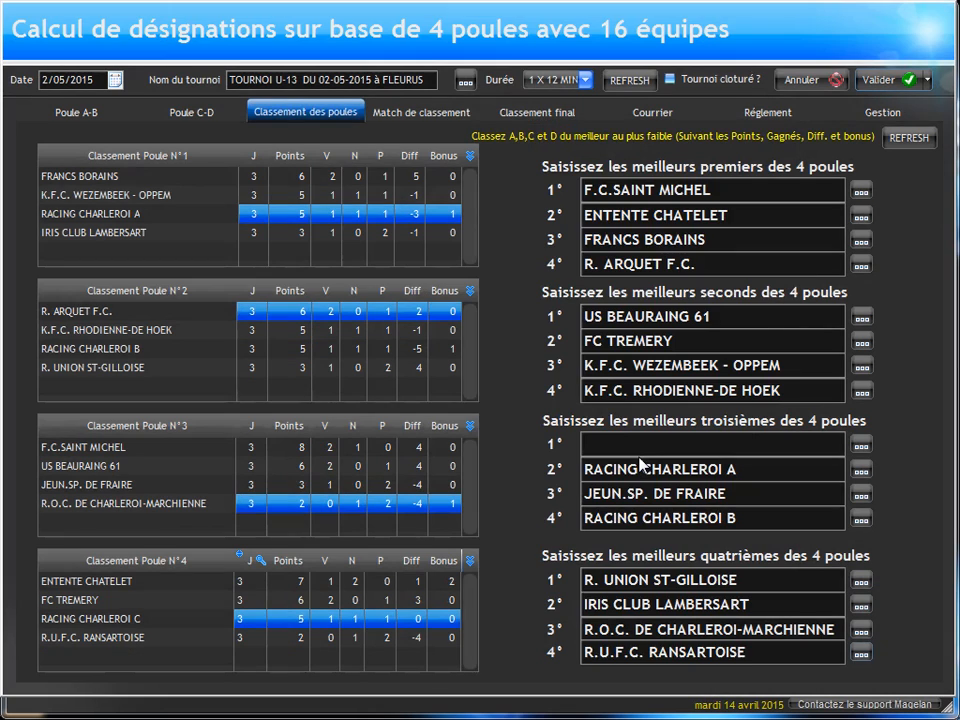
left_click(405, 114)
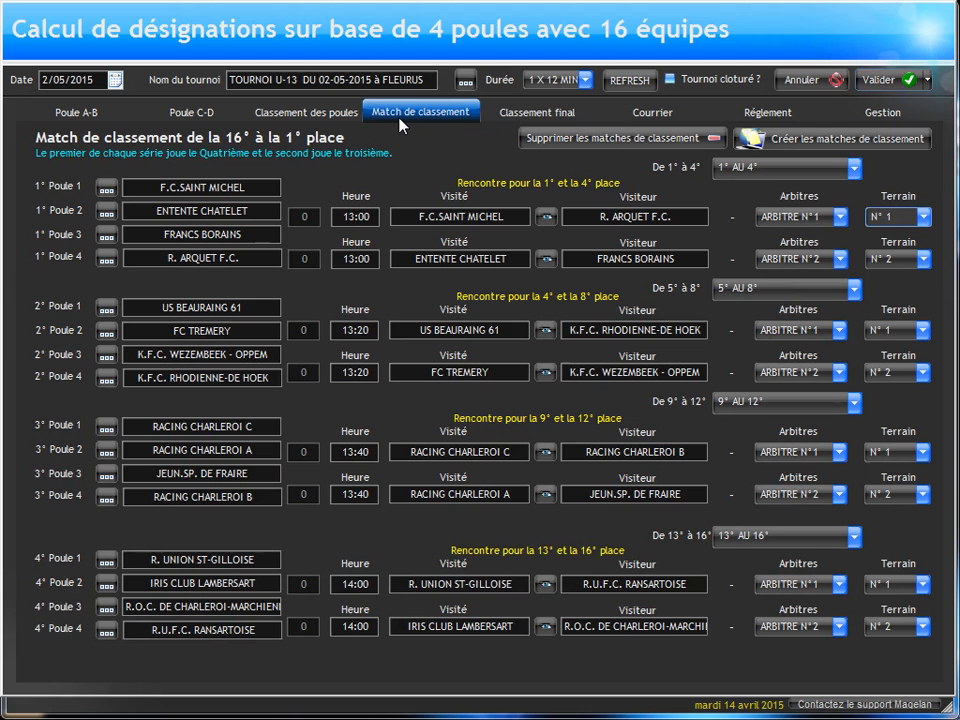
Step: Save the tournament and reopen TOURNOI U-13 DU 02-05-2015 à FLEURUS from the list of 16-team tournaments
left_click(885, 80)
key("Return")
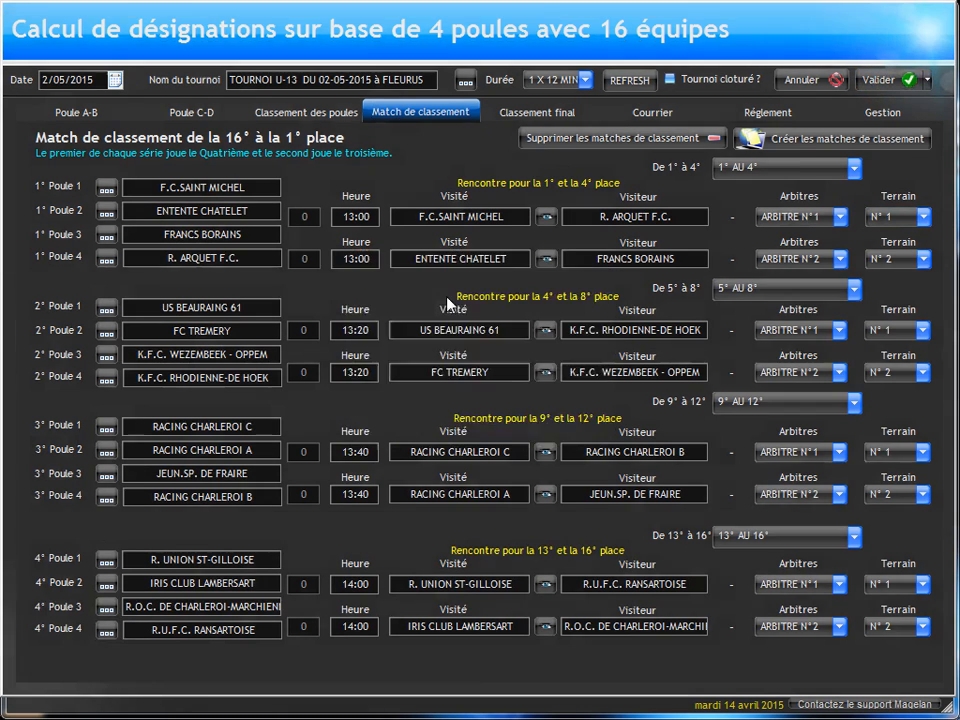
left_click(481, 289)
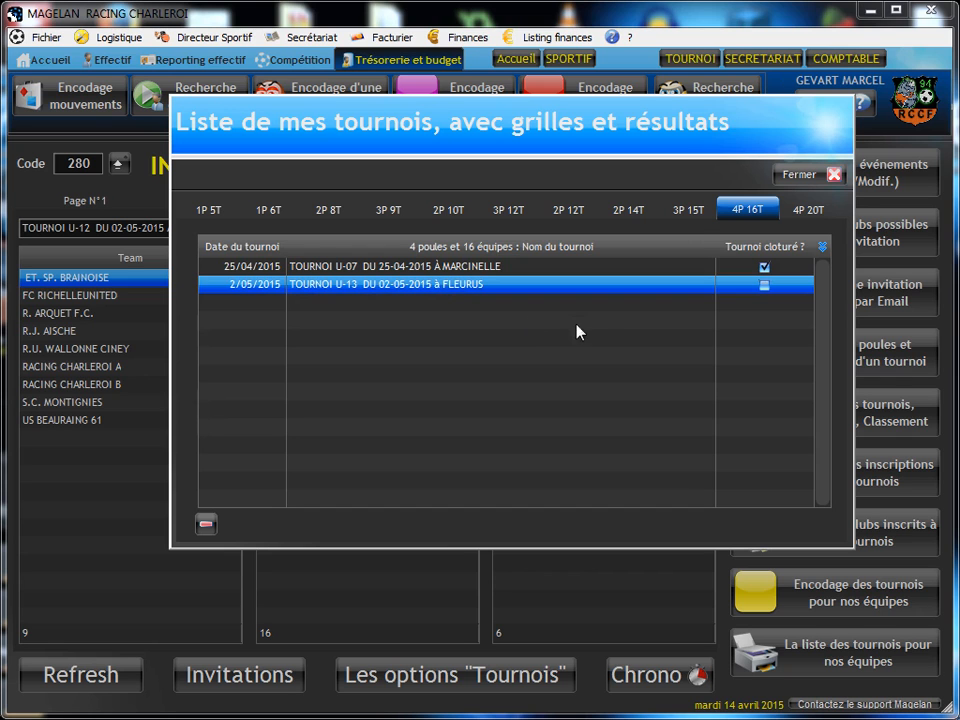
left_click(690, 219)
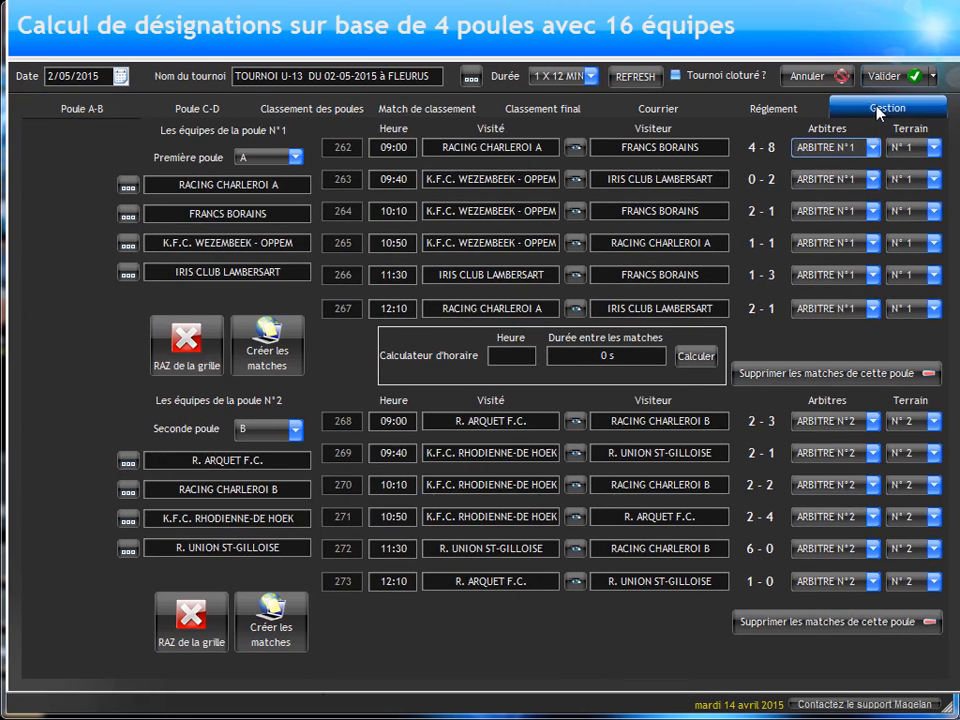
Step: Preview the official tournament programme, review the pool results and the placement match page, and close the preview
left_click(878, 110)
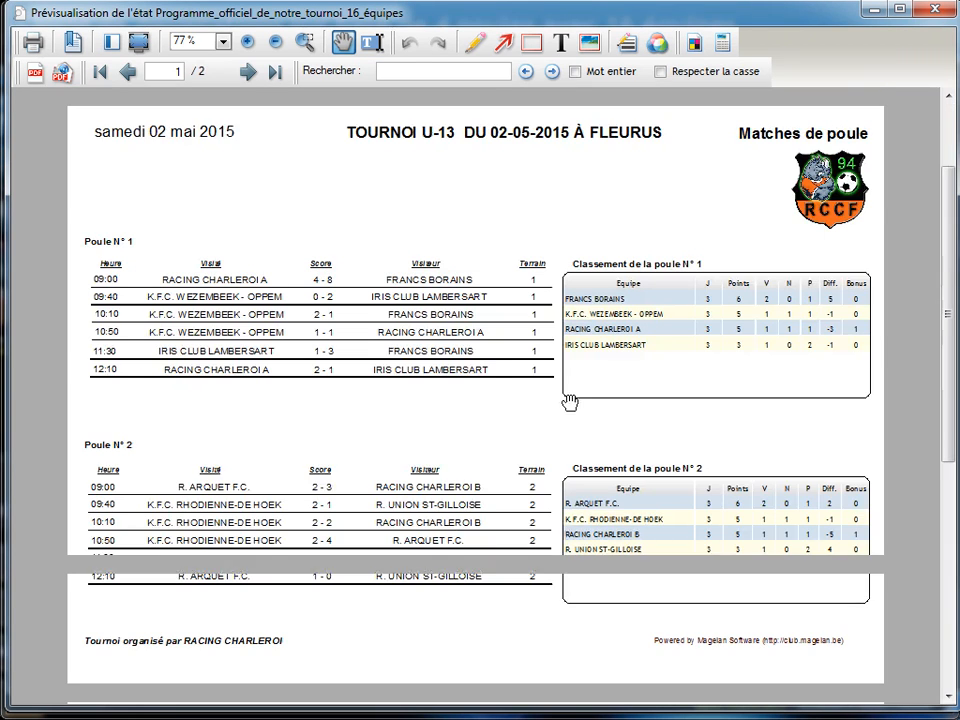
scroll(660, 236, "down", 3)
scroll(710, 316, "down", 20)
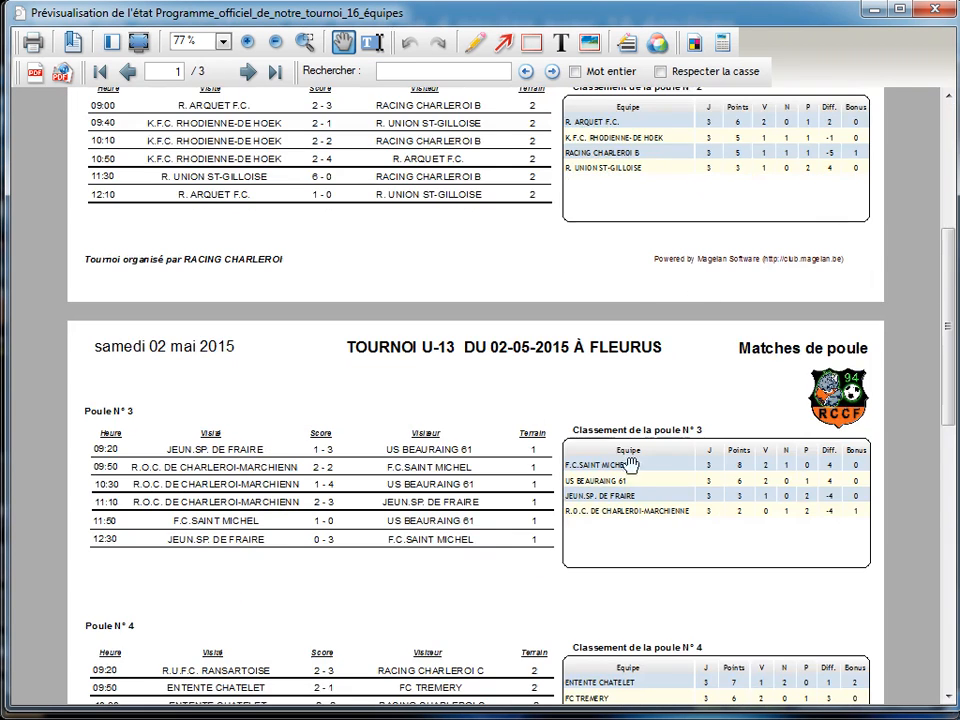
scroll(497, 364, "down", 4)
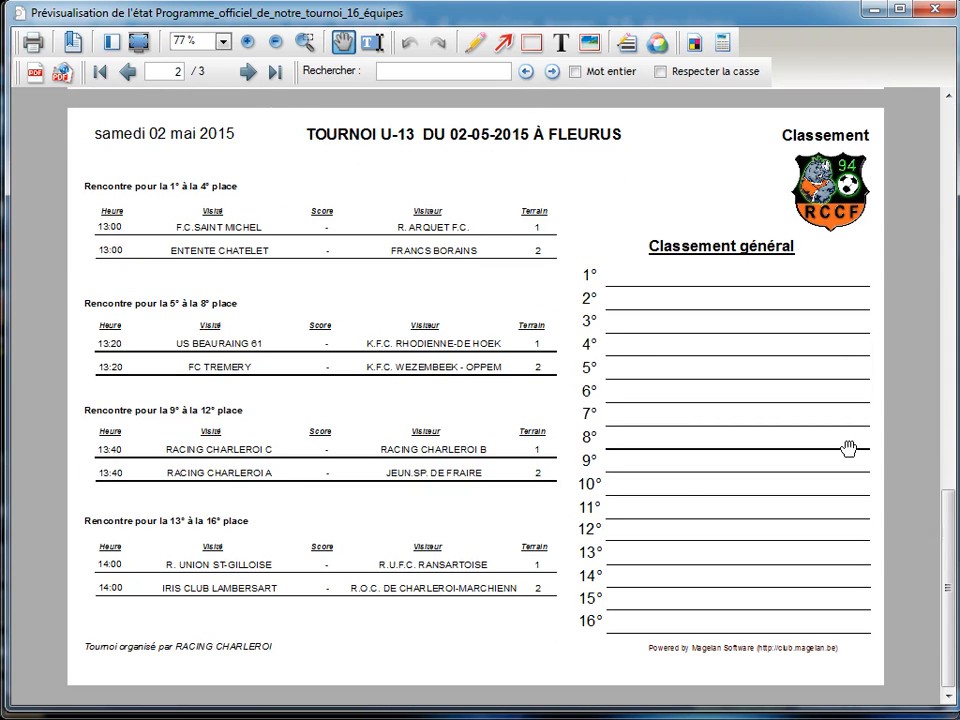
left_click(938, 9)
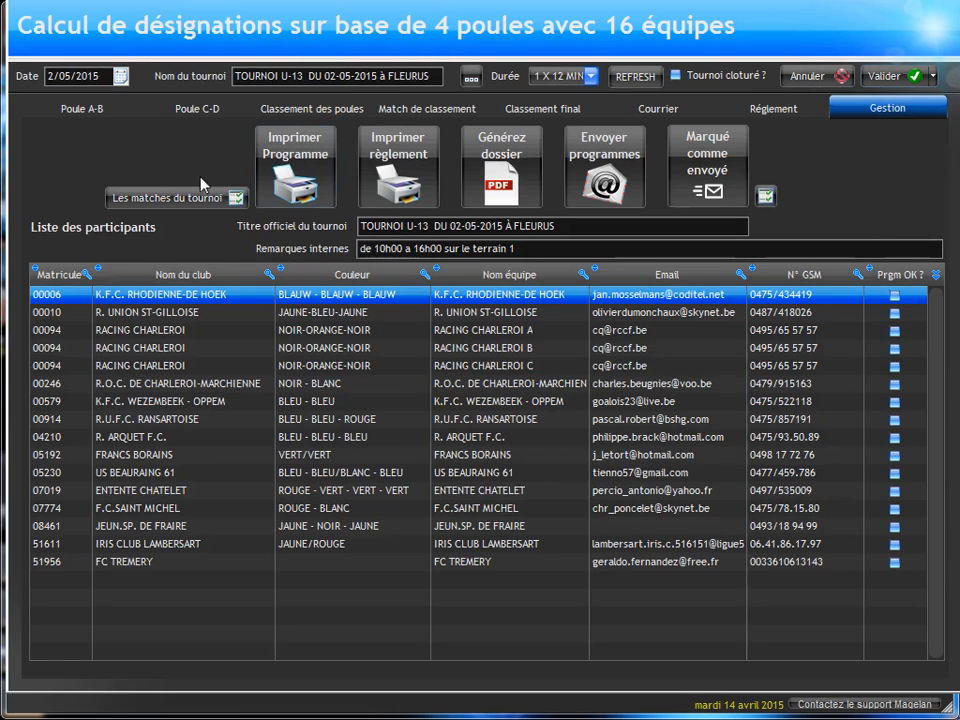
Step: Create the placement matches for places 1 to 16 and confirm their creation
left_click(406, 110)
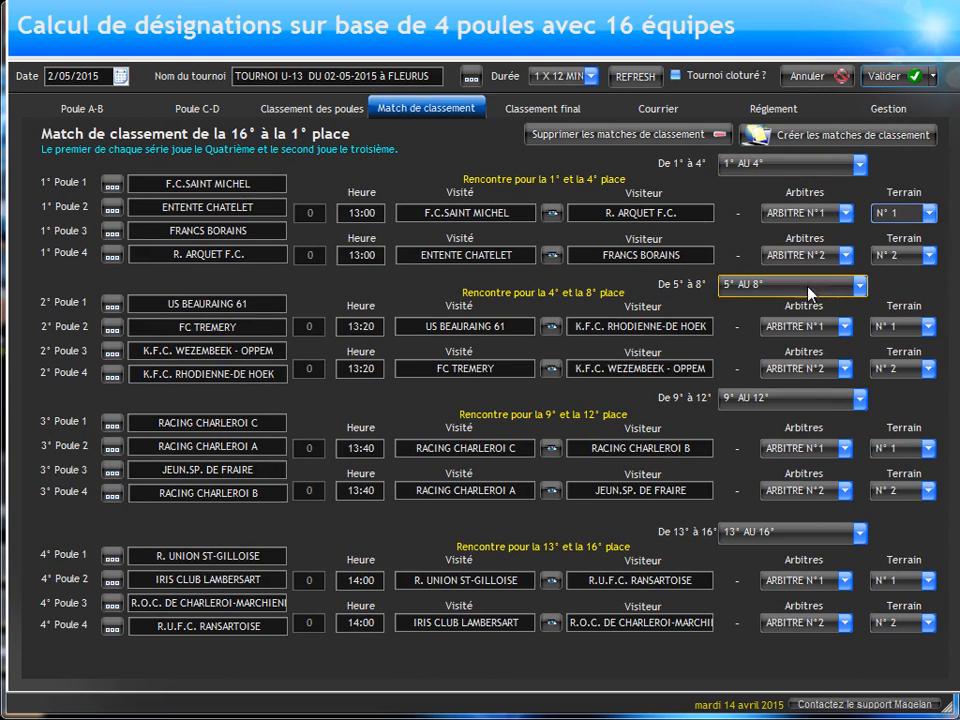
left_click(793, 136)
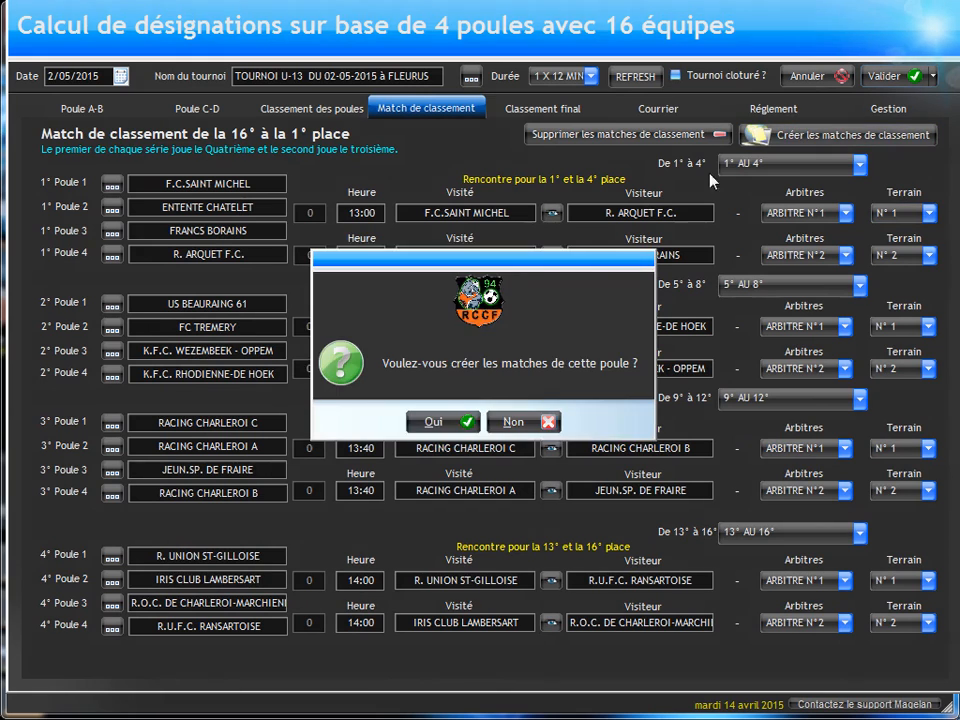
left_click(437, 421)
left_click(480, 420)
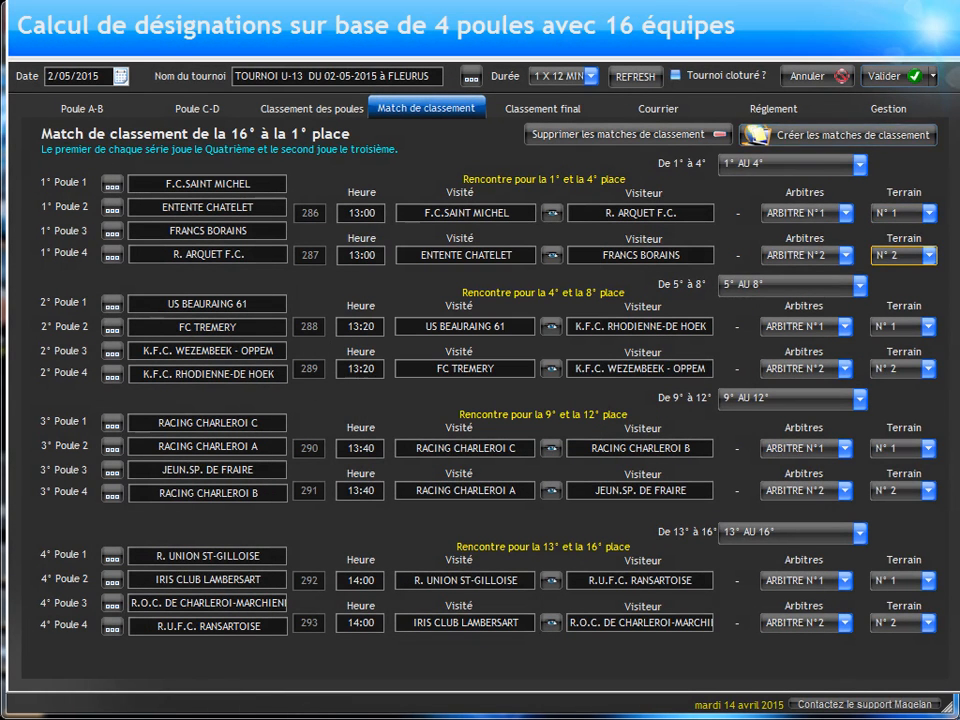
Step: In the browser score form, submit a score of 2 to 3 for match code 286, and refresh the tournament's placement matches
left_click_drag(959, 138, 769, 115)
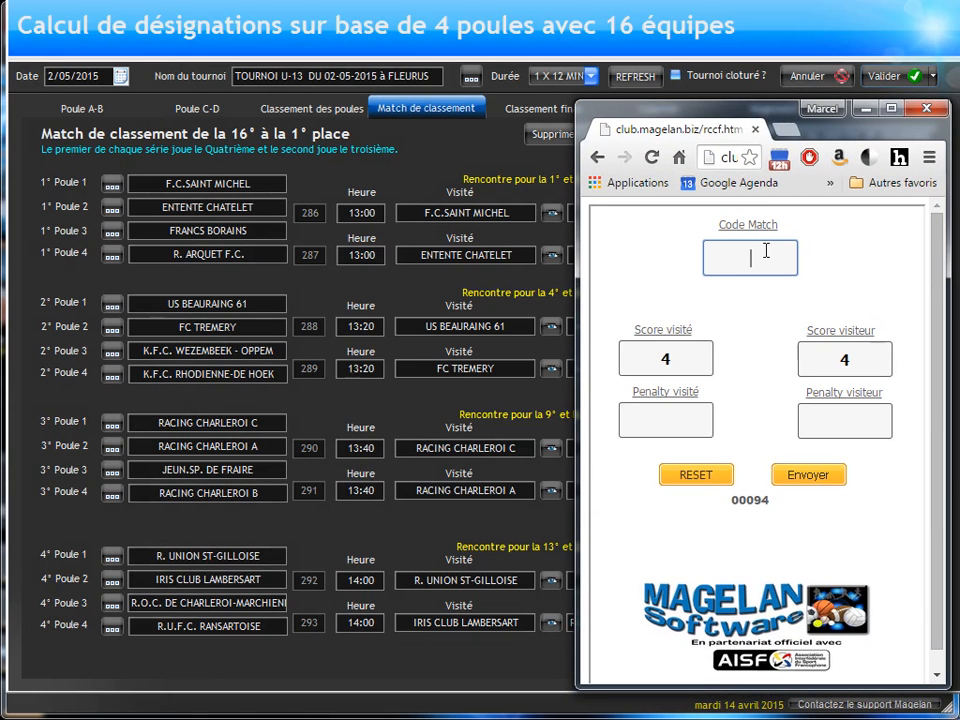
type("2")
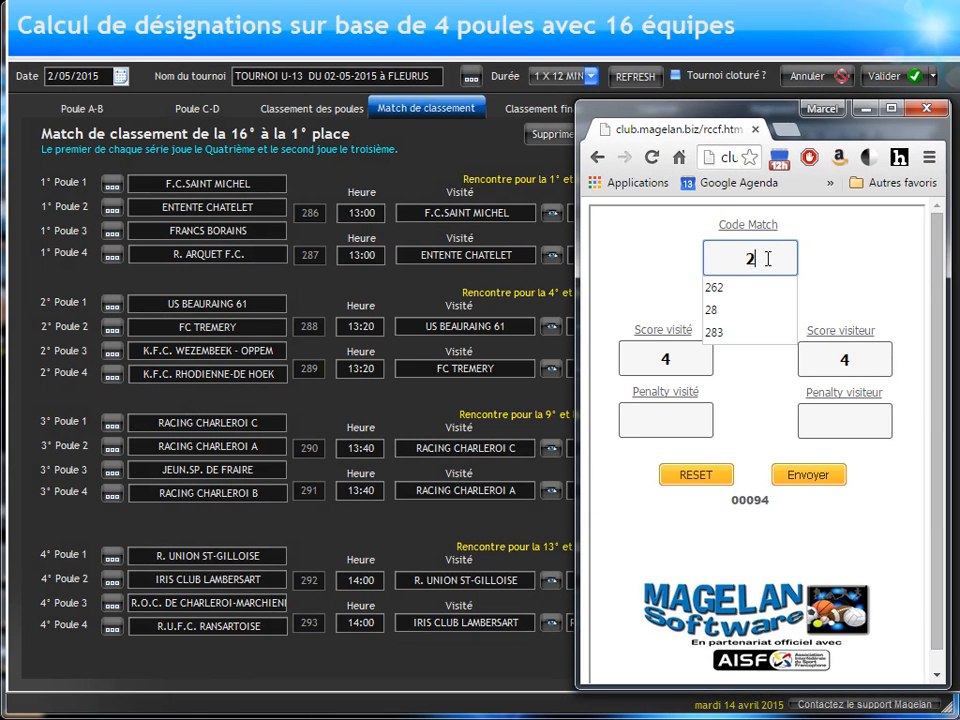
type("86")
left_click_drag(634, 364, 707, 368)
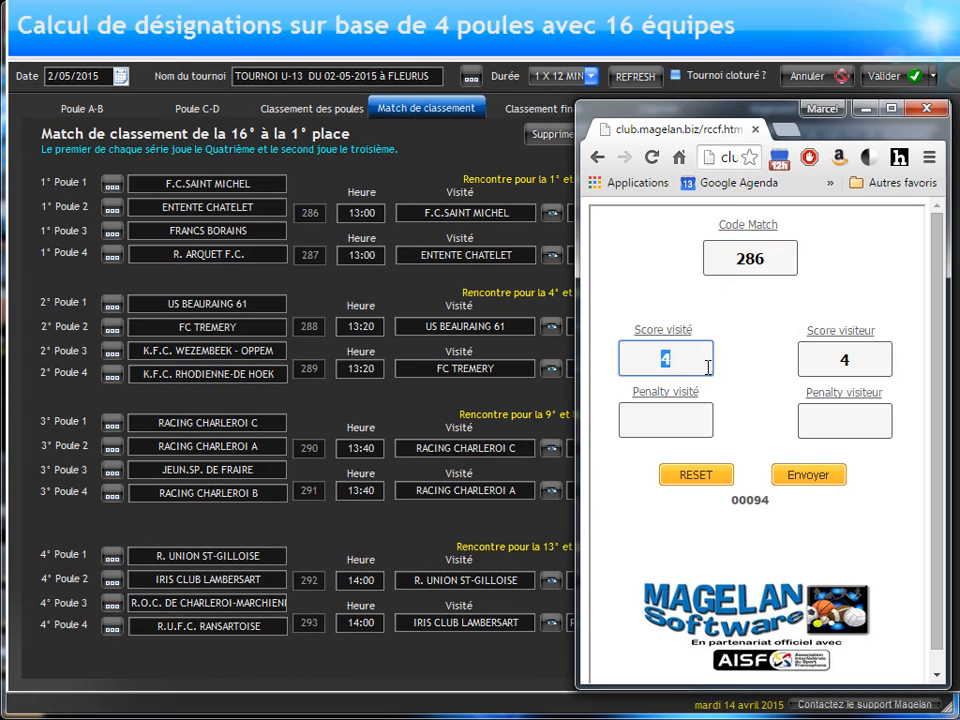
type("2")
left_click_drag(826, 357, 853, 360)
type("3")
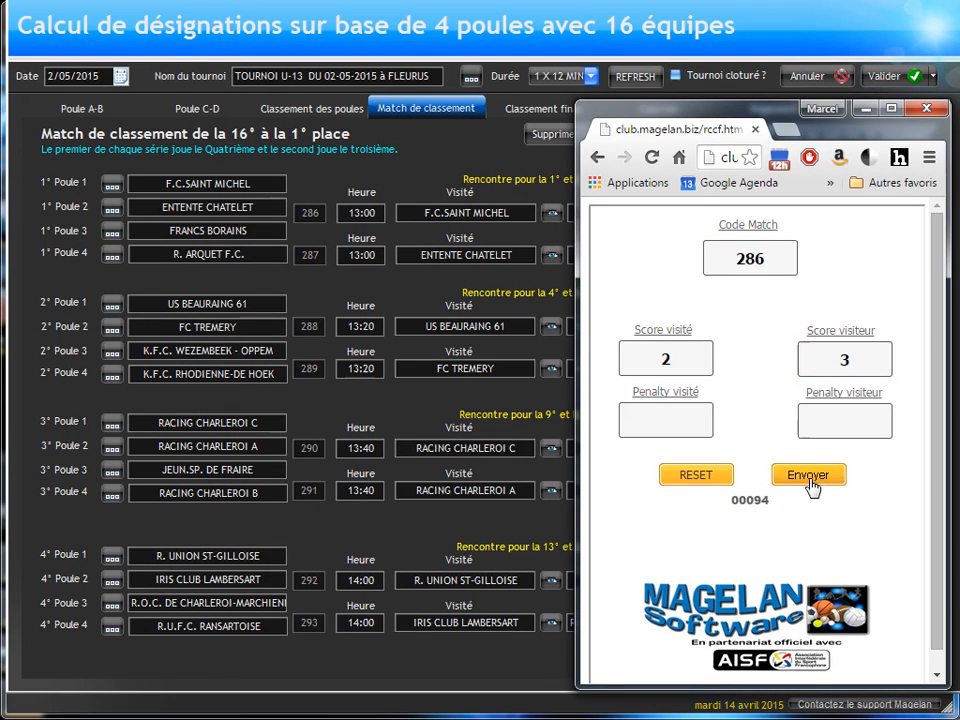
left_click(812, 486)
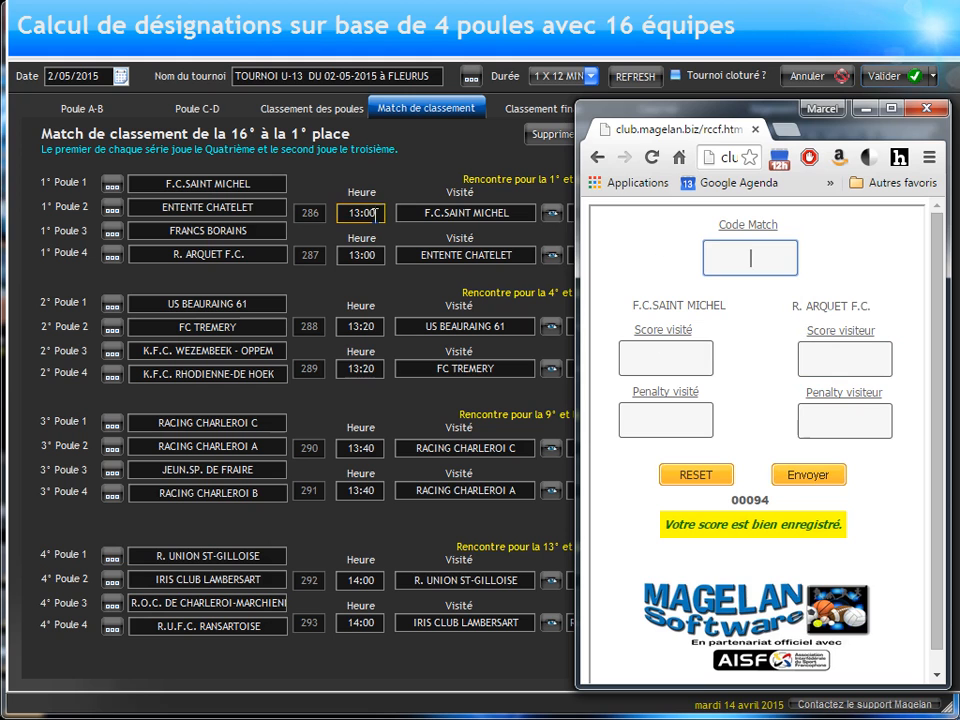
left_click(708, 92)
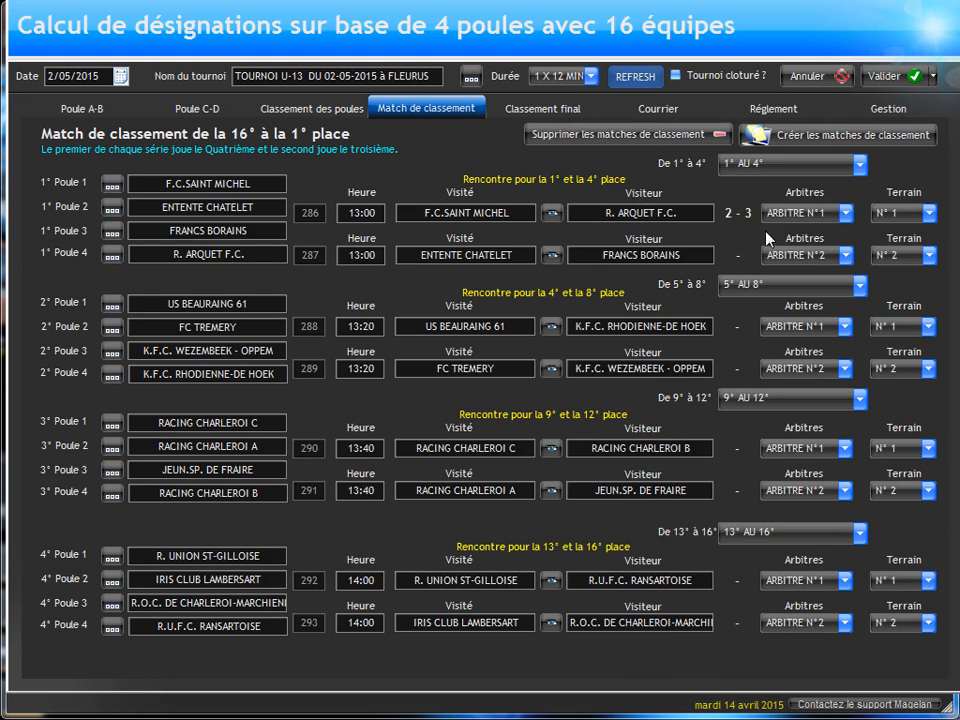
Step: In the editable final standings, enter F.C.SAINT MICHEL as first and JEUN.SP. DE FRAIRE as second
left_click(553, 110)
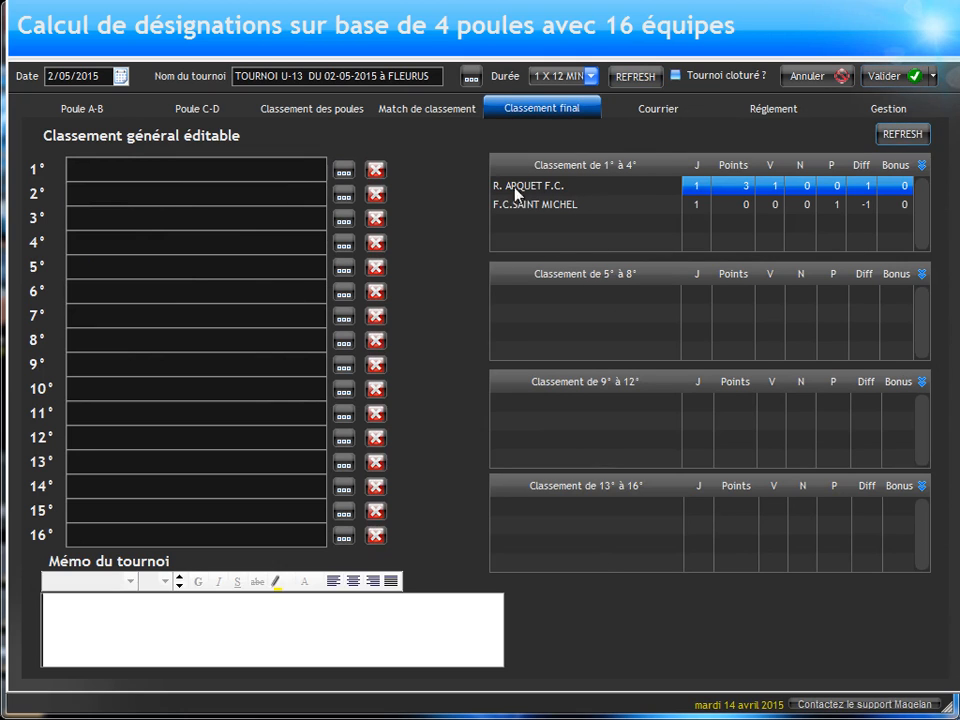
left_click(343, 172)
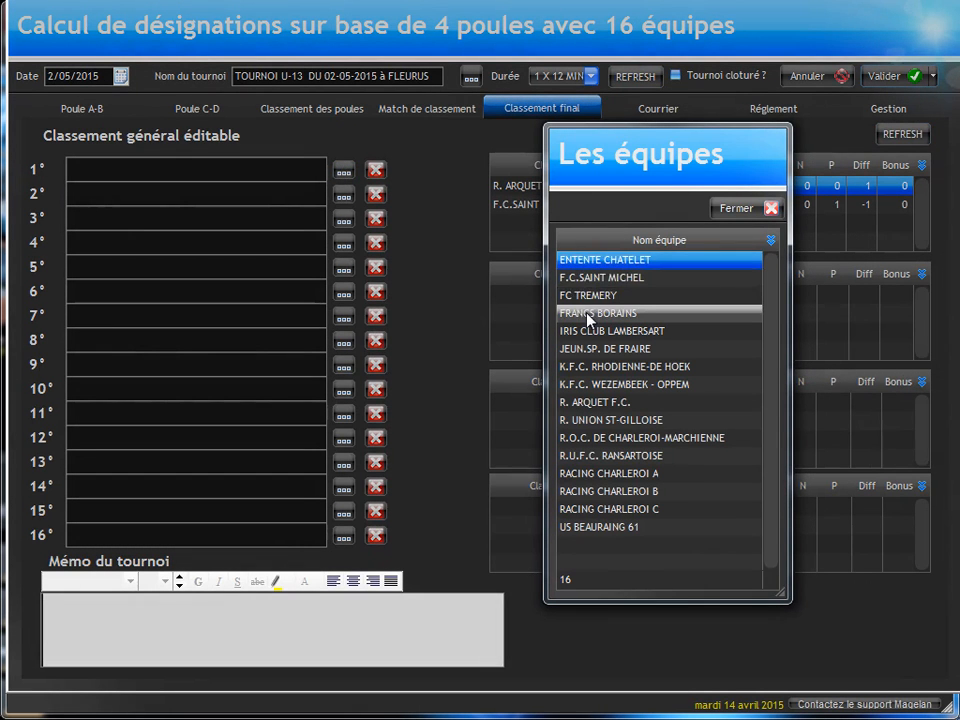
left_click(577, 280)
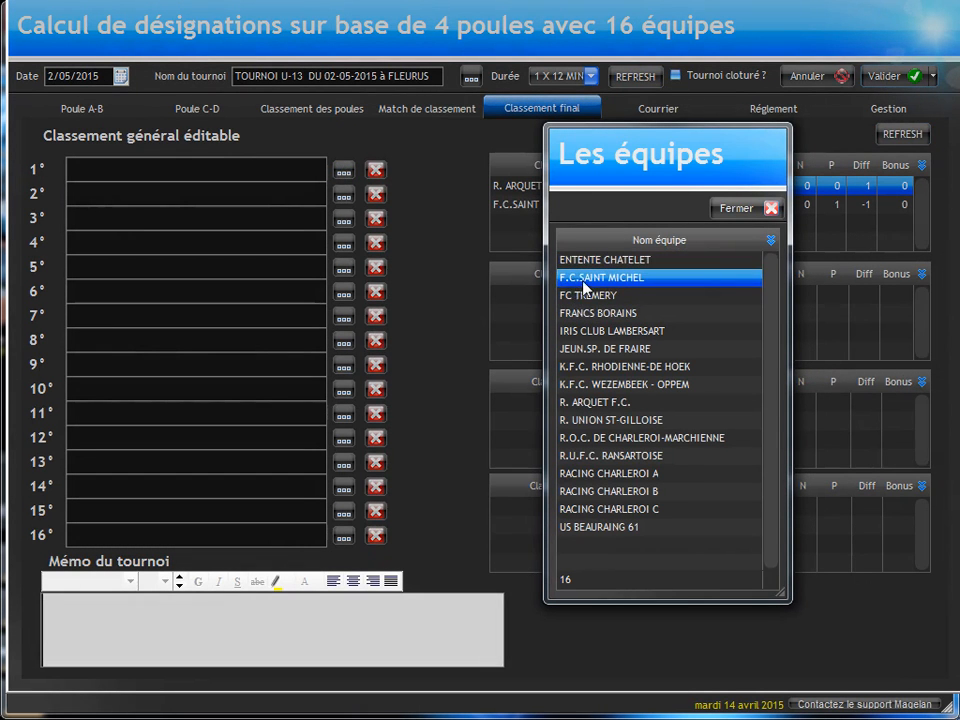
double_click(584, 286)
left_click(343, 194)
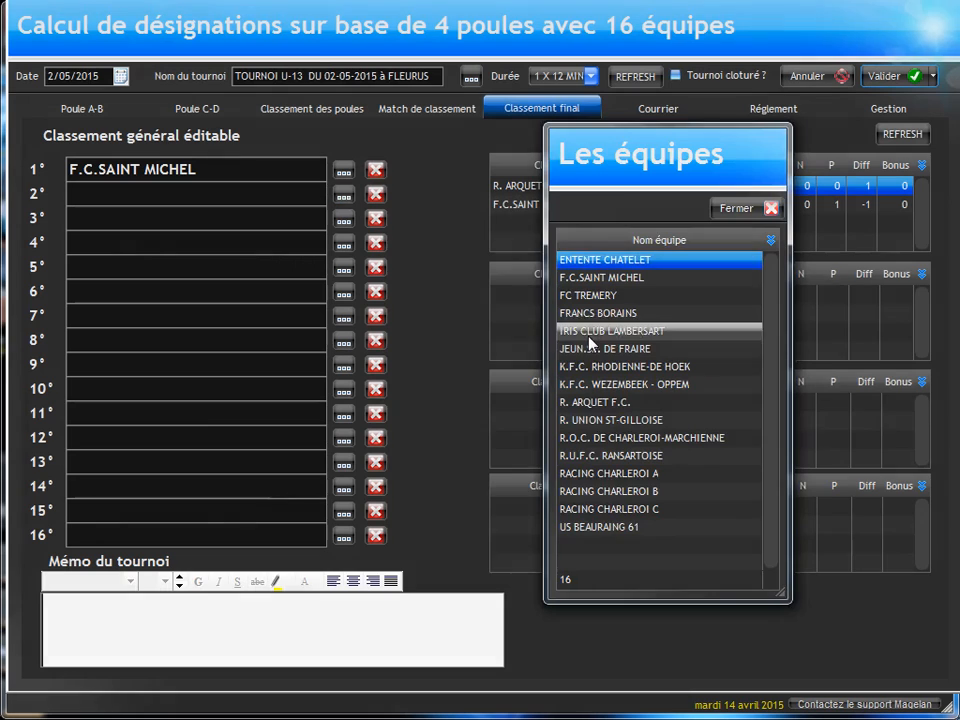
double_click(590, 346)
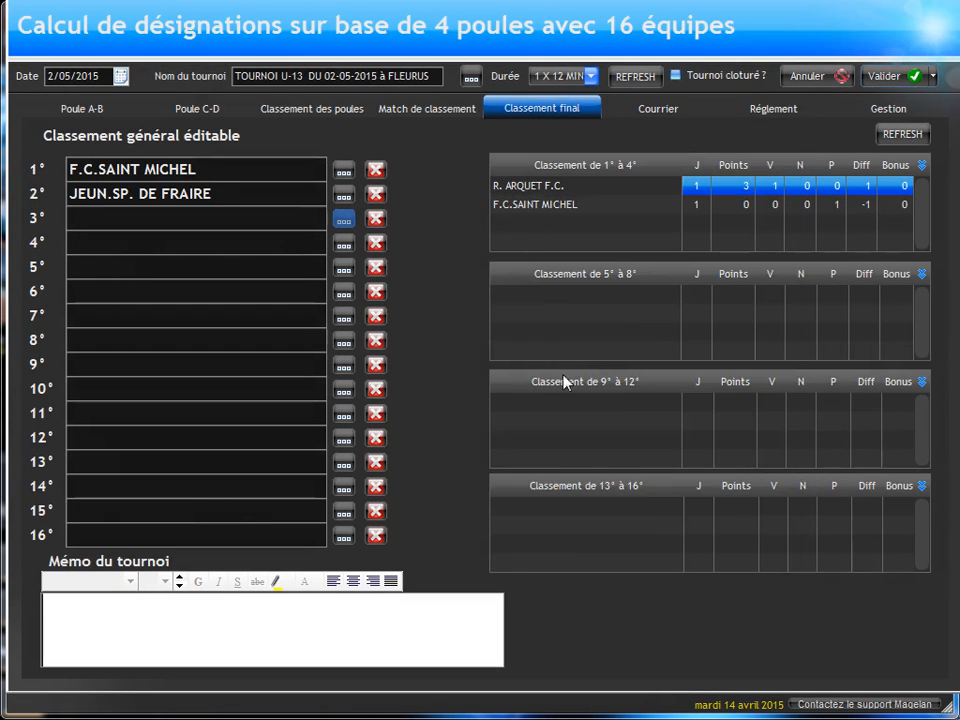
Step: Enter R.O.C. DE CHARLEROI-MARCHIENNE as third, K.F.C. WEZEMBEEK - OPPEM as fourth and ENTENTE CHATELET as fifth in the final standings
double_click(564, 381)
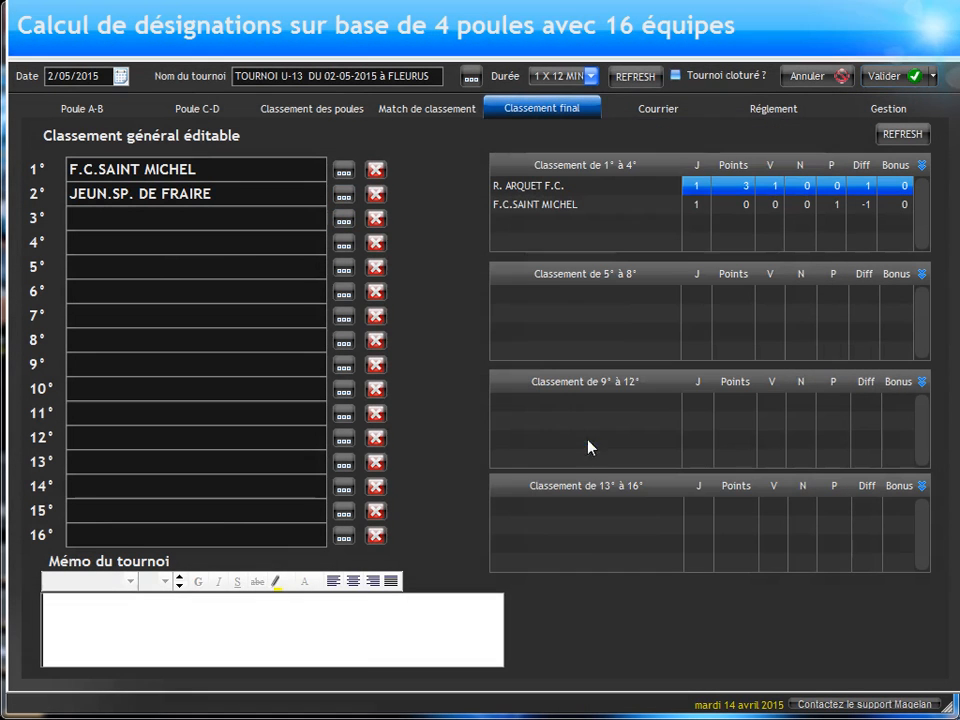
left_click(340, 248)
double_click(600, 386)
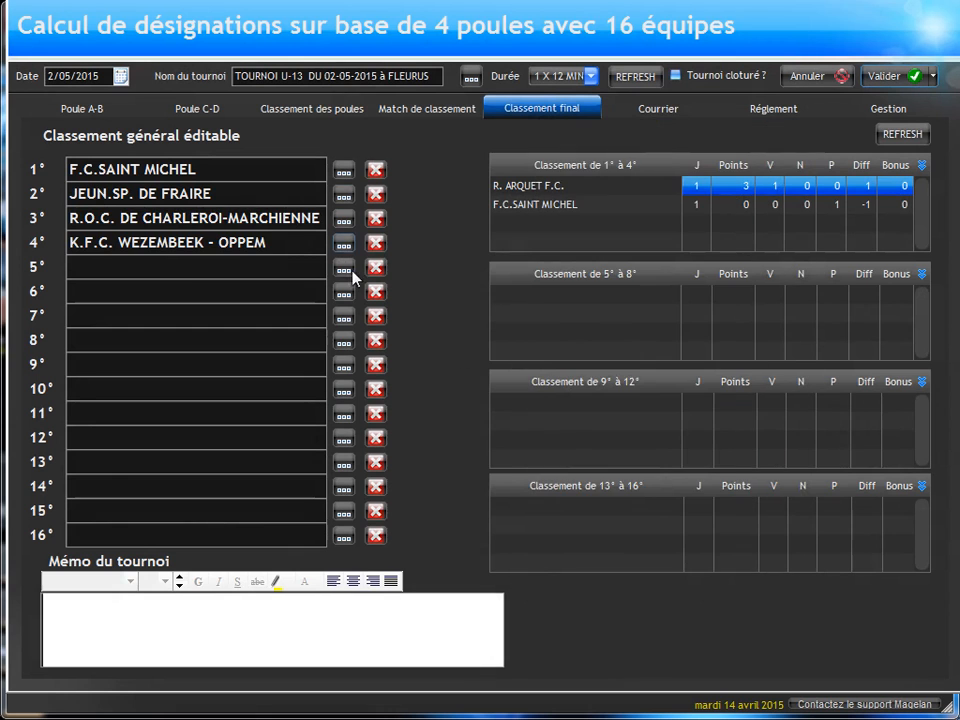
left_click(345, 269)
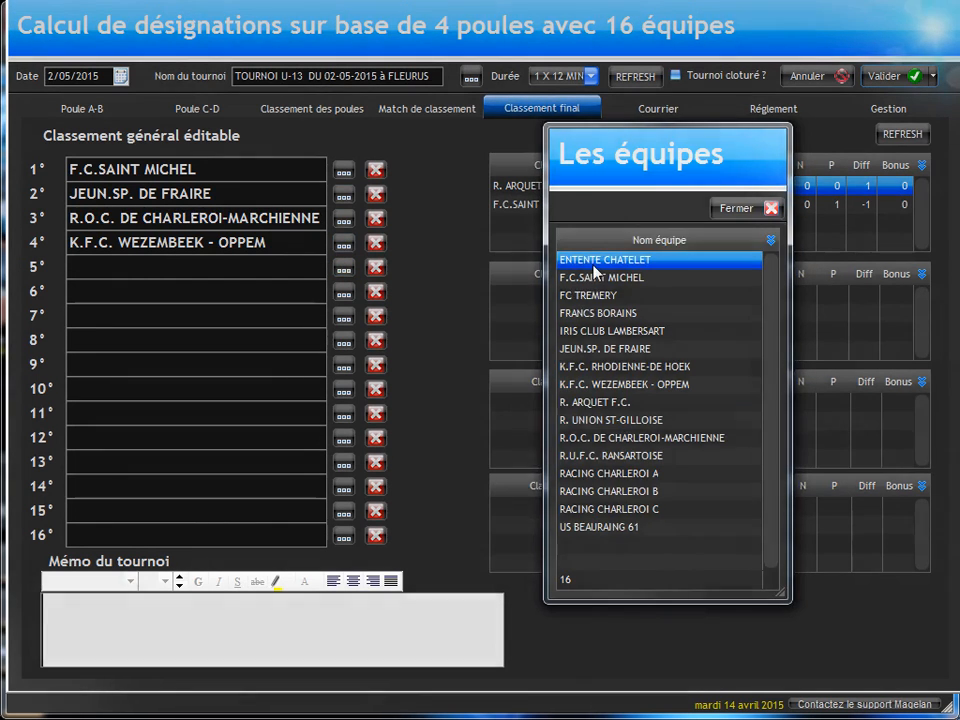
double_click(590, 257)
Step: Preview the official tournament programme, review the placement matches and general standings page, and close the preview
left_click(895, 110)
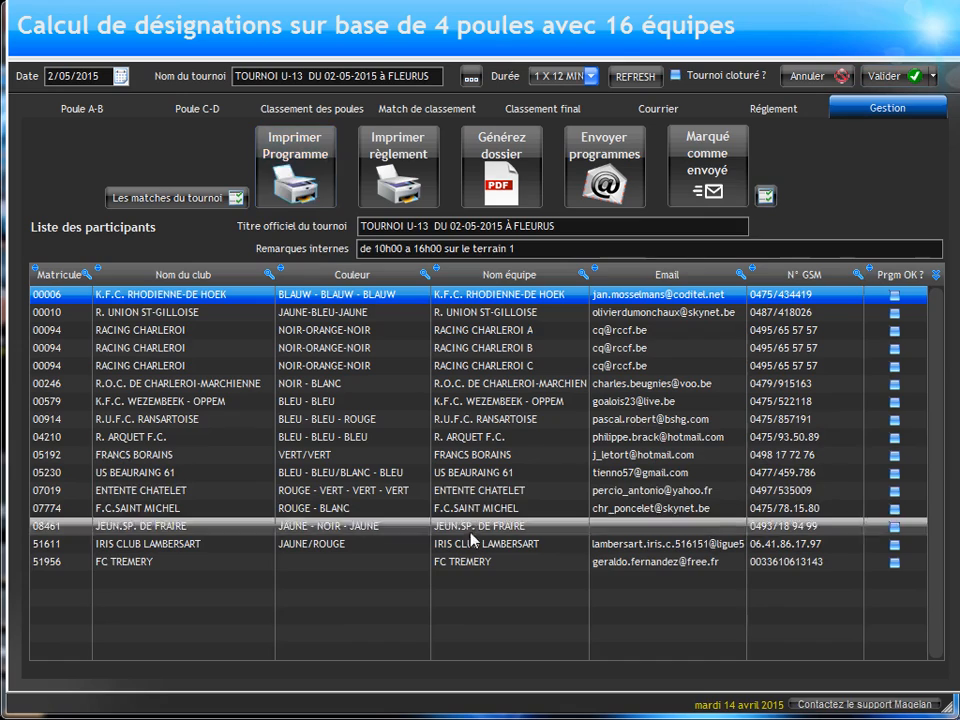
scroll(495, 275, "down", 15)
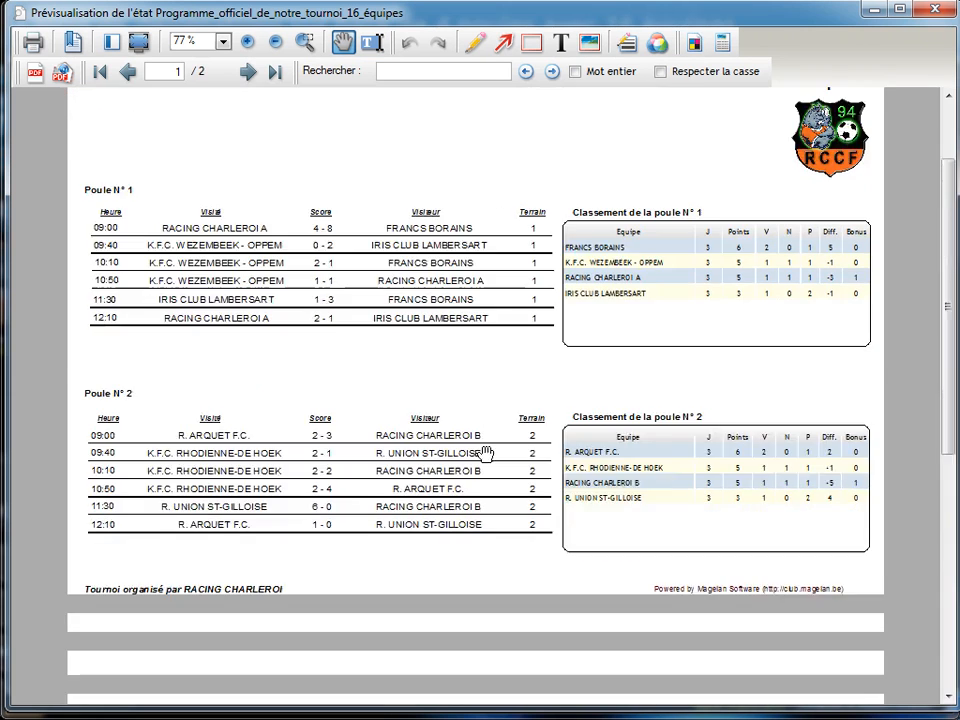
scroll(622, 505, "down", 3)
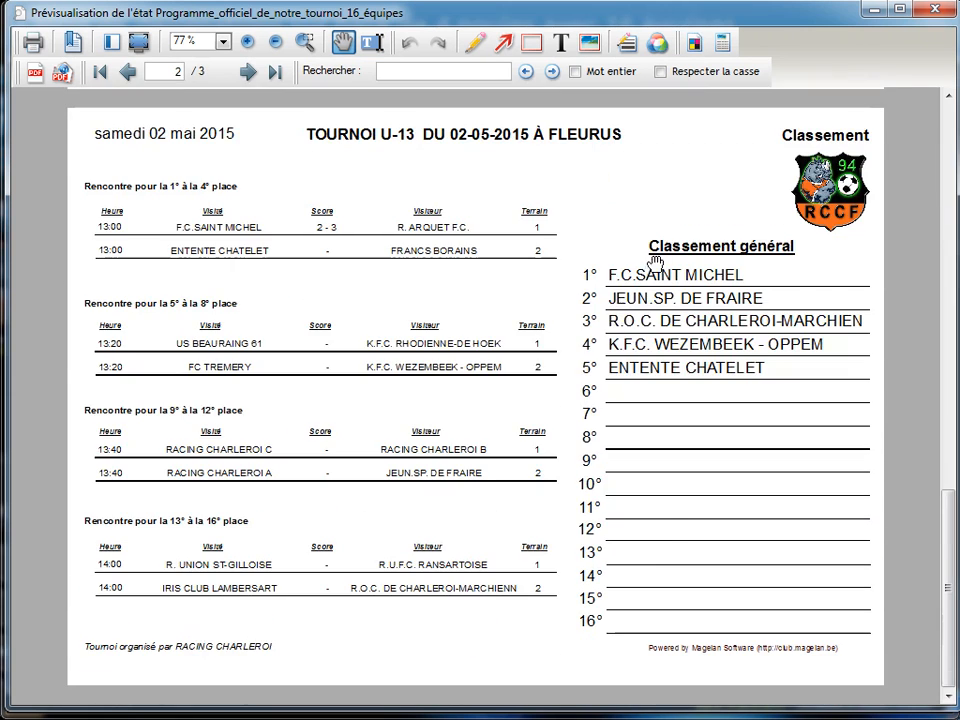
left_click(937, 10)
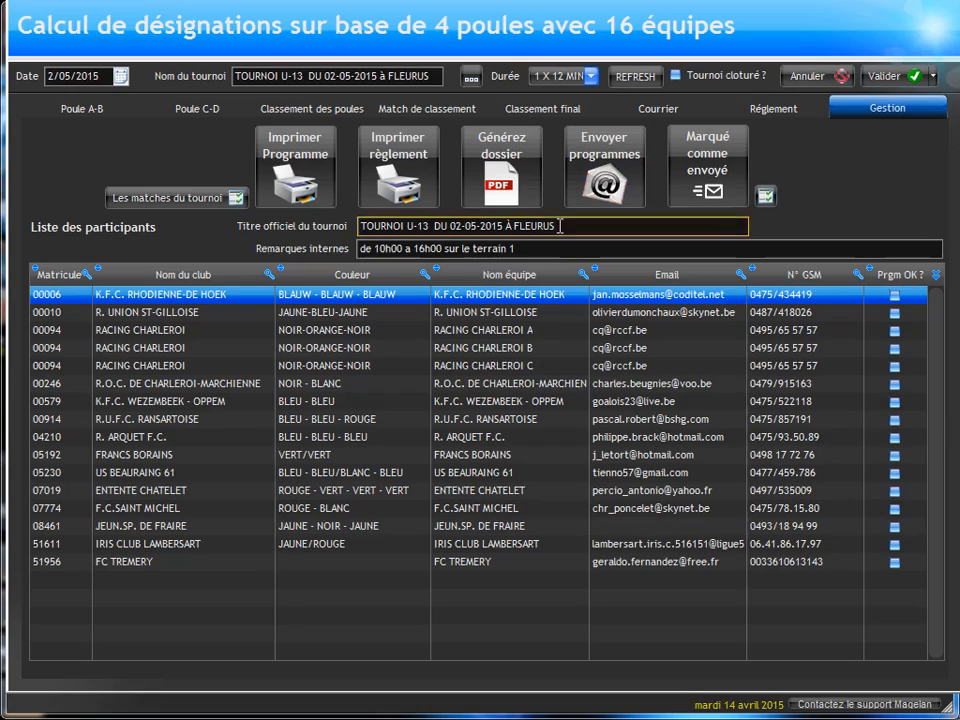
Step: Review the tournament regulations, placement matches, pool rankings and the match pages of the pools
left_click(765, 114)
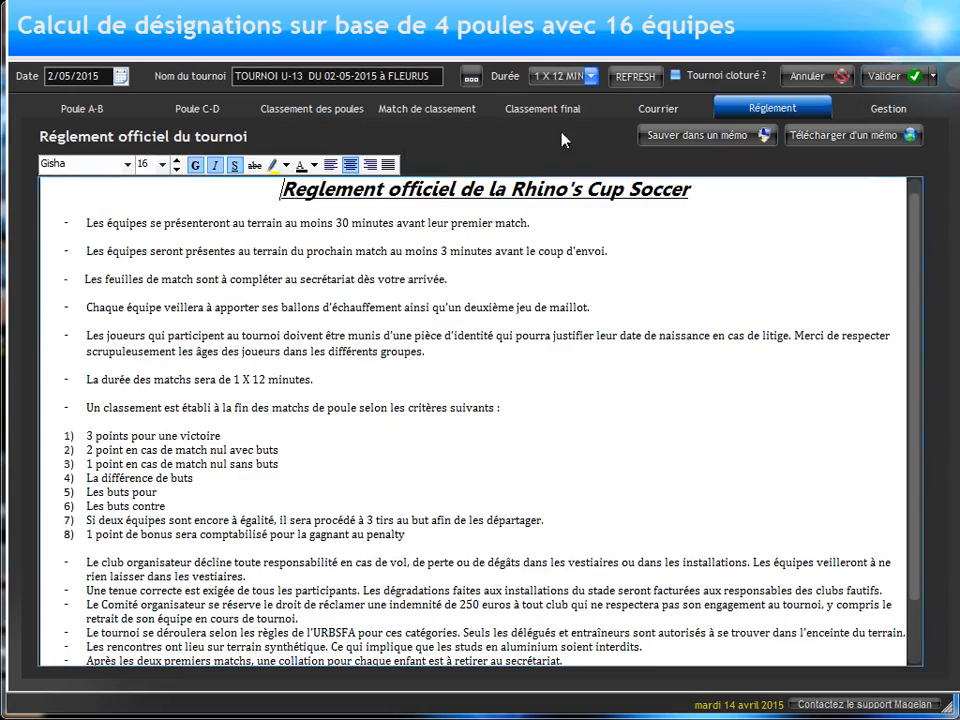
left_click(487, 115)
left_click(422, 112)
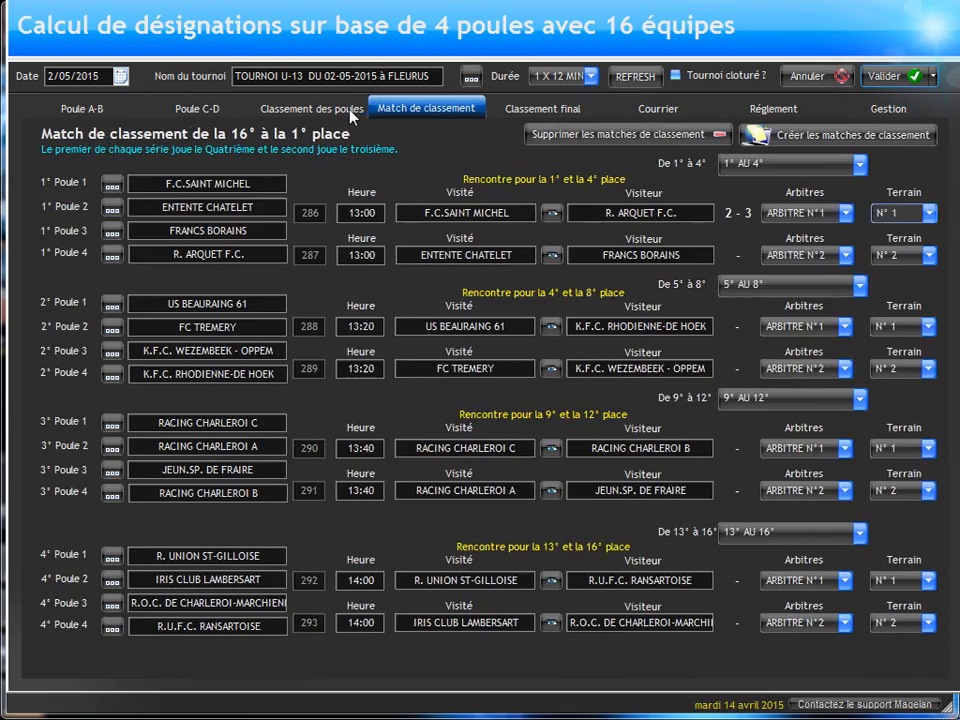
left_click(337, 110)
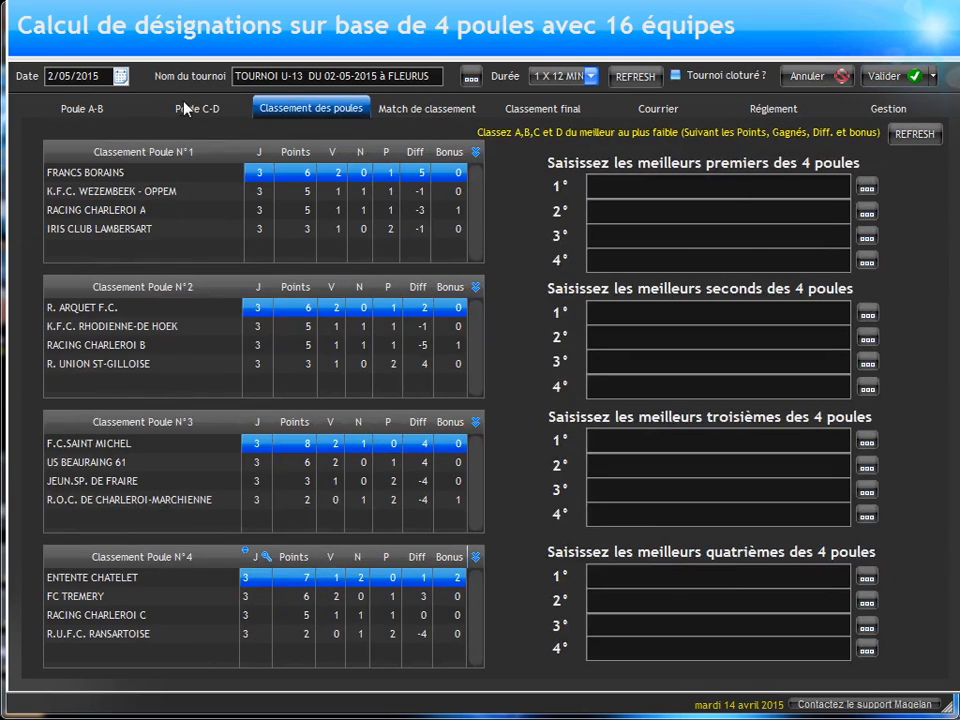
left_click(188, 108)
left_click(94, 111)
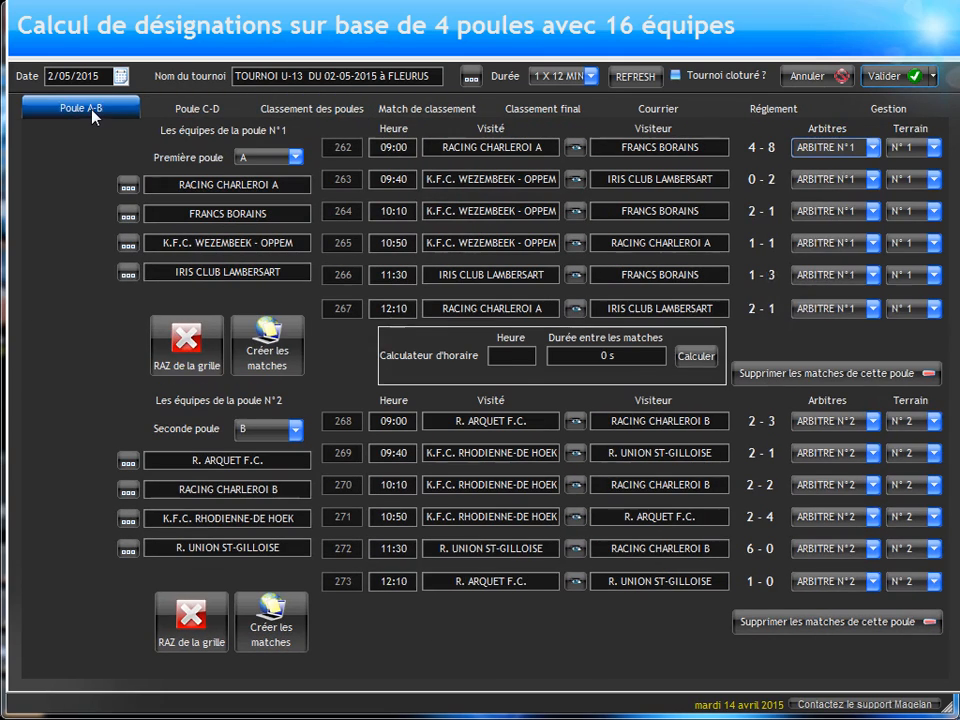